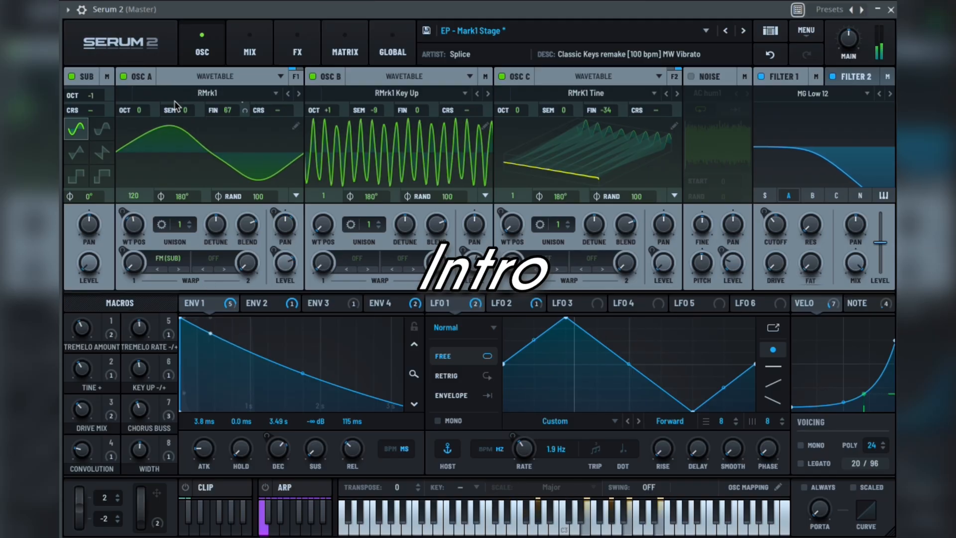
Look at the interface size options, tour the Mix, FX, Matrix and Global pages, and return to the oscillator page.
left_click(140, 59)
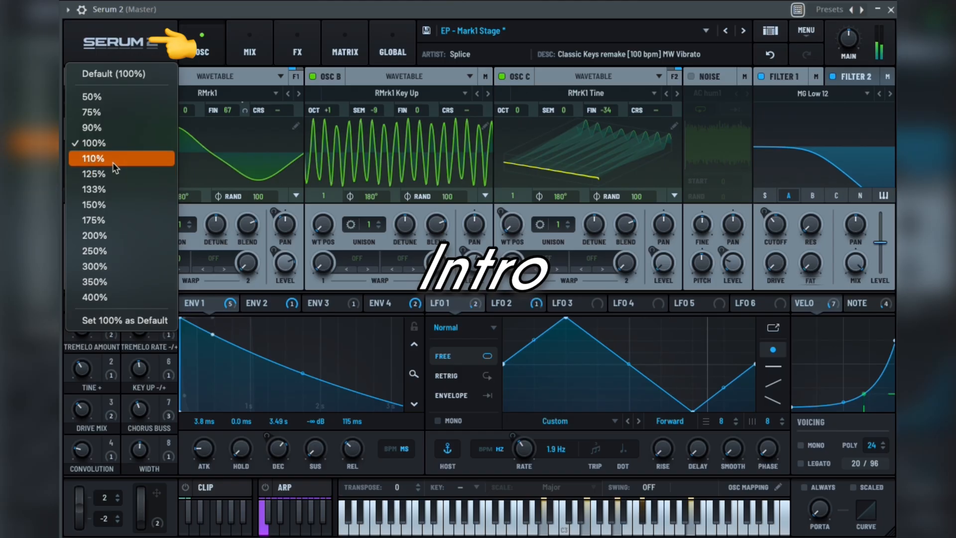
left_click(128, 65)
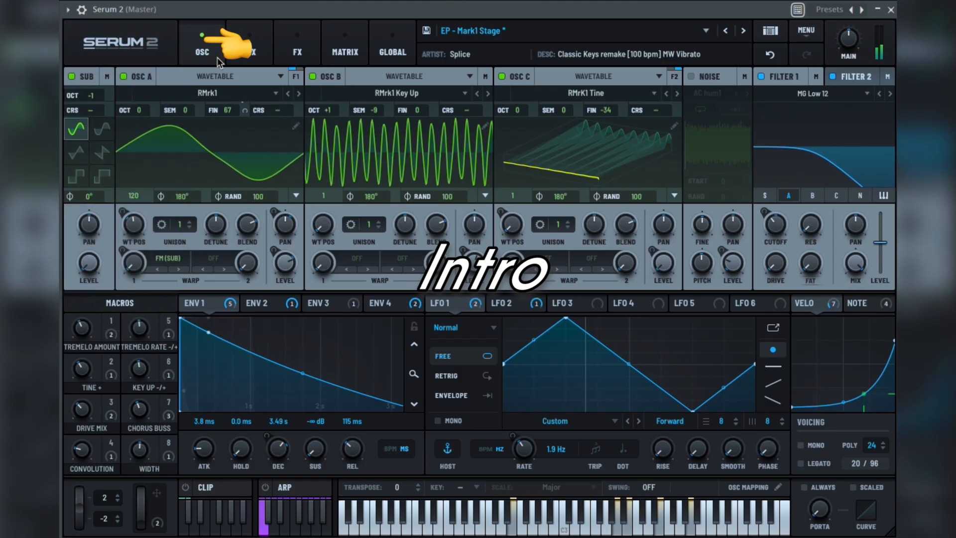
left_click(233, 55)
left_click(297, 52)
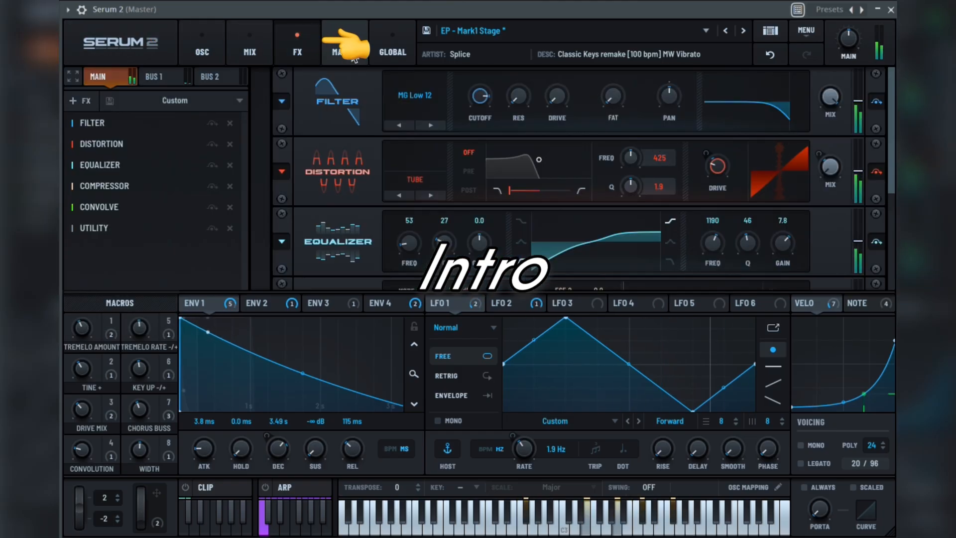
left_click(345, 53)
left_click(408, 55)
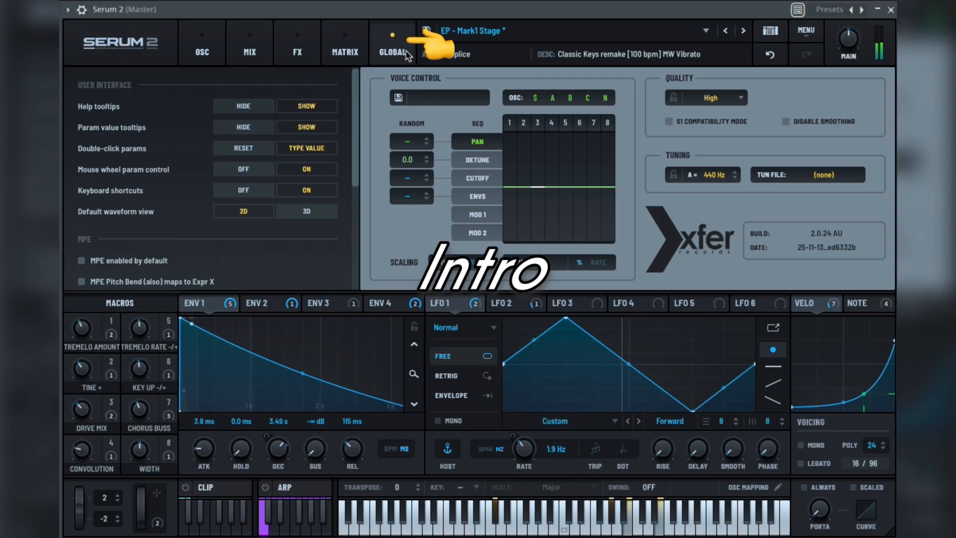
left_click(203, 51)
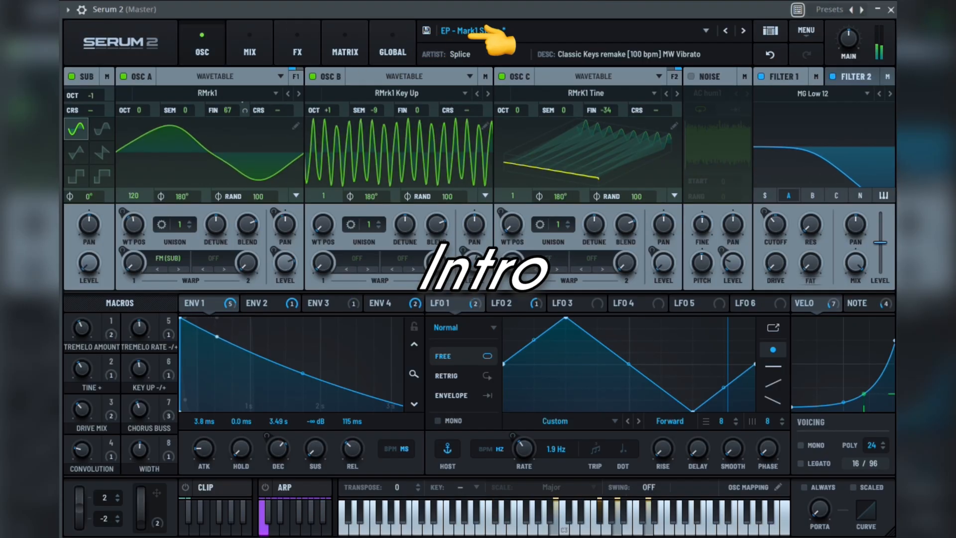
View the preset folder list and the full preset browser, and return to the oscillator page.
left_click(641, 38)
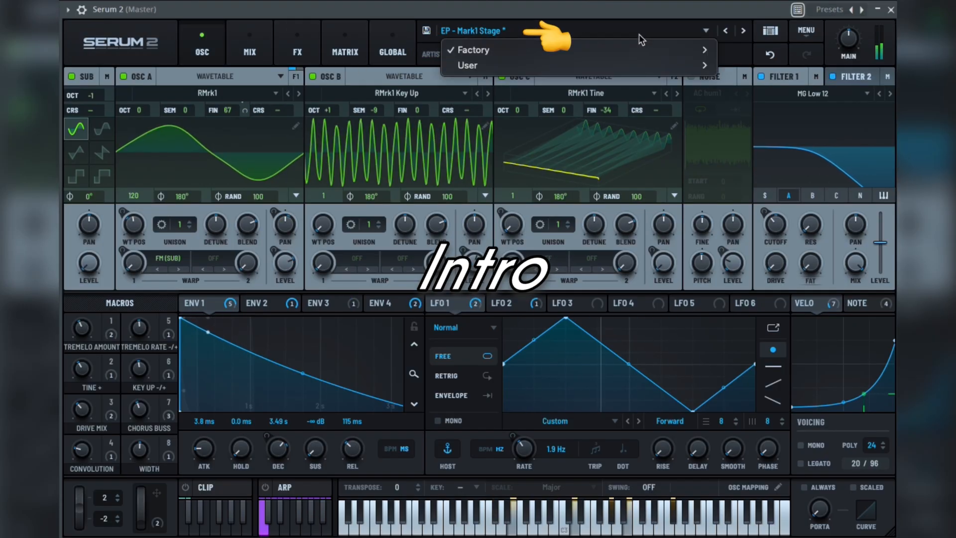
left_click(637, 35)
left_click(769, 31)
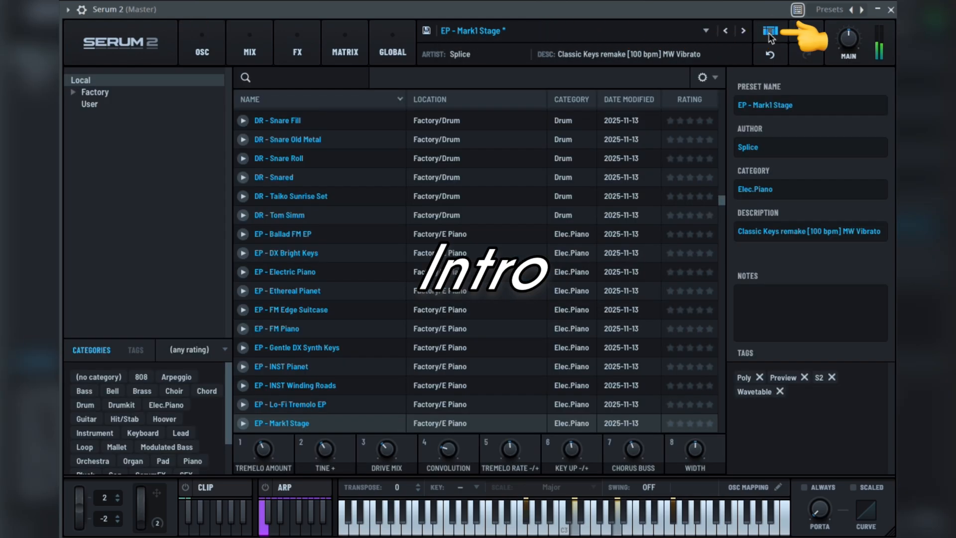
left_click(769, 33)
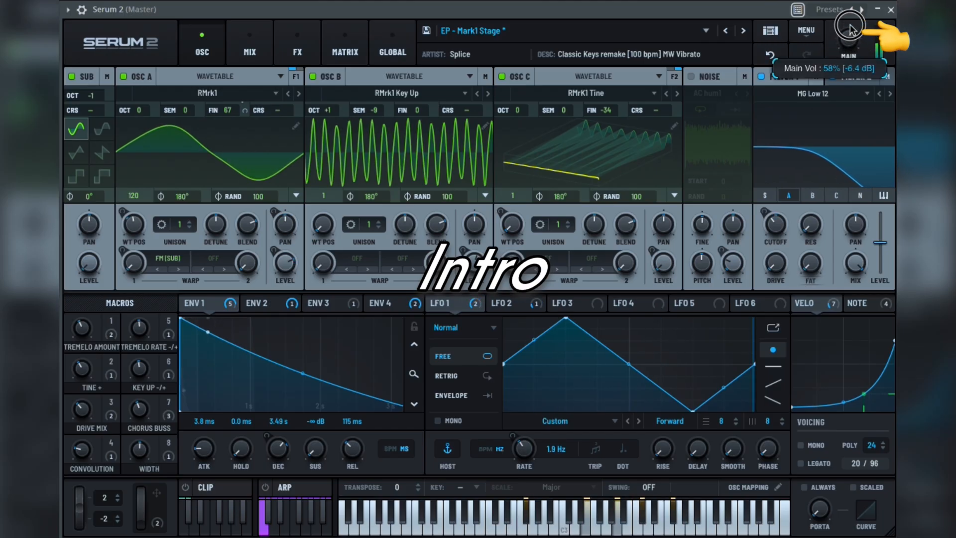
Lower the main output volume to 46%.
left_click_drag(850, 14, 852, 43)
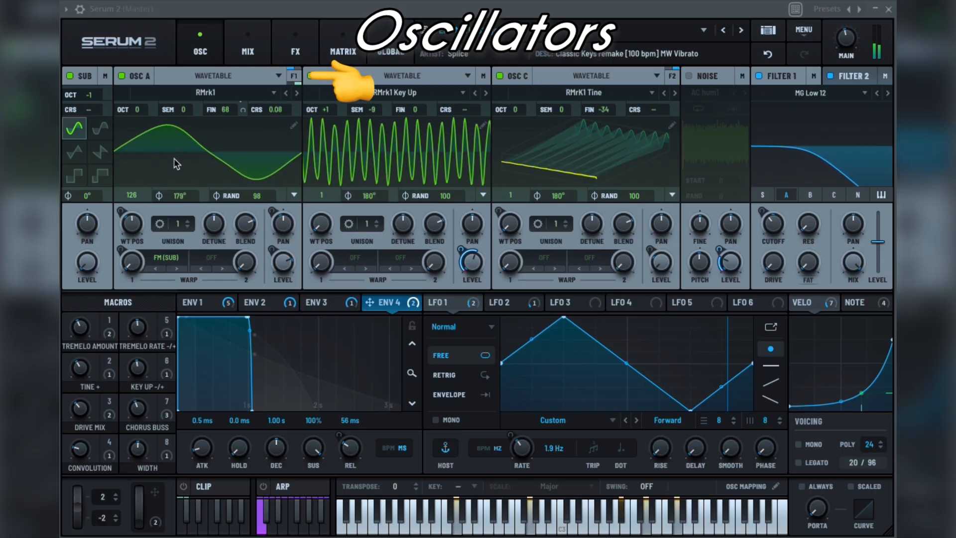
Try oscillator A as Multisample, Sample, Granular and Spectral, and restore it to Wavetable with the RMrk1 table.
left_click(240, 78)
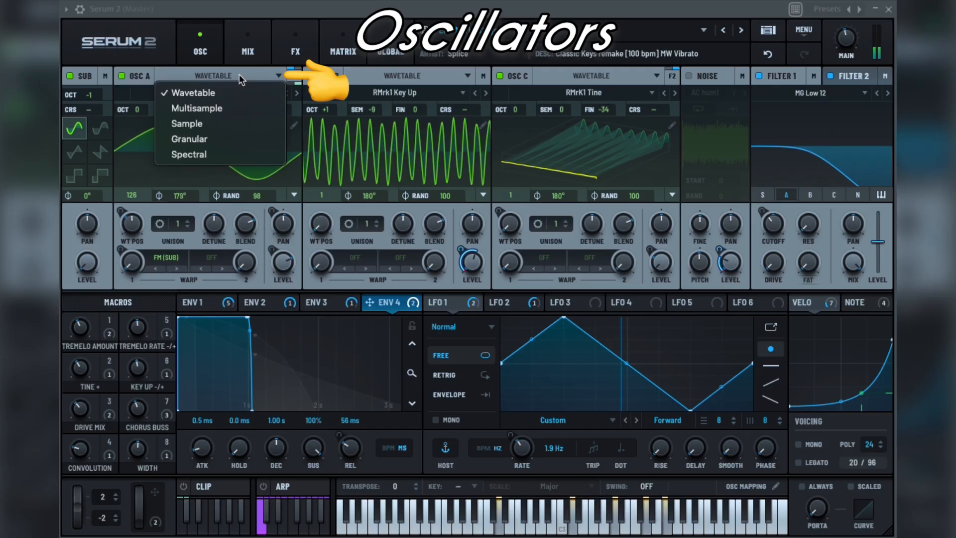
left_click(229, 107)
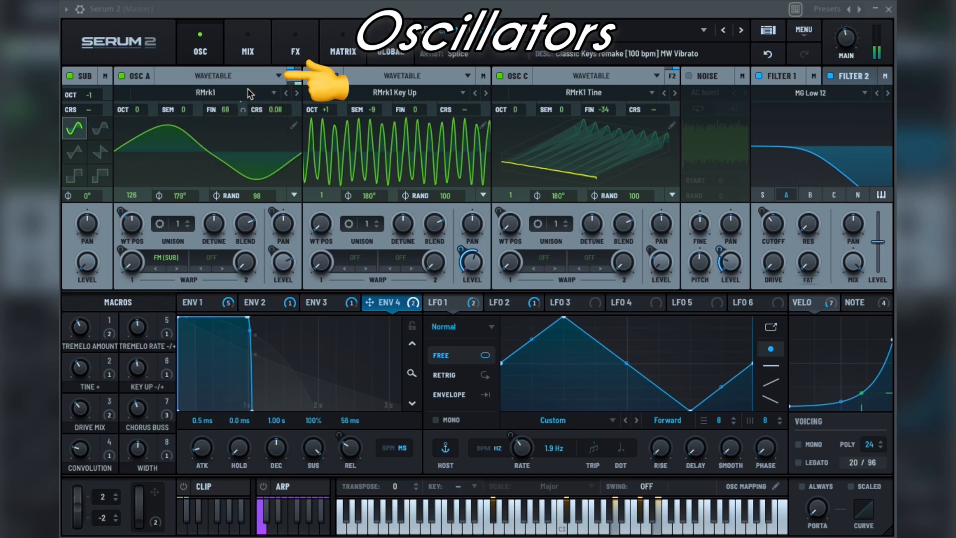
left_click(271, 75)
left_click(235, 121)
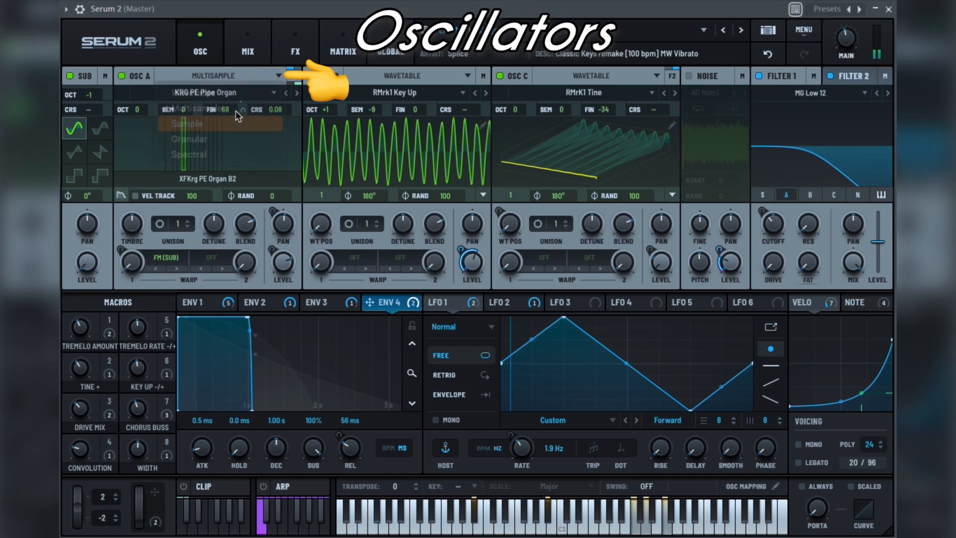
left_click(271, 67)
left_click(216, 132)
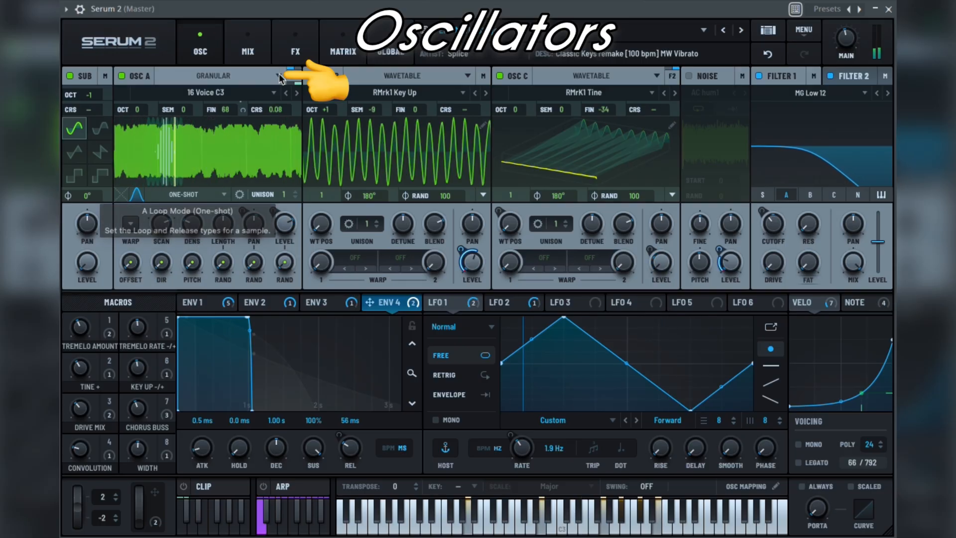
left_click(238, 76)
left_click(186, 155)
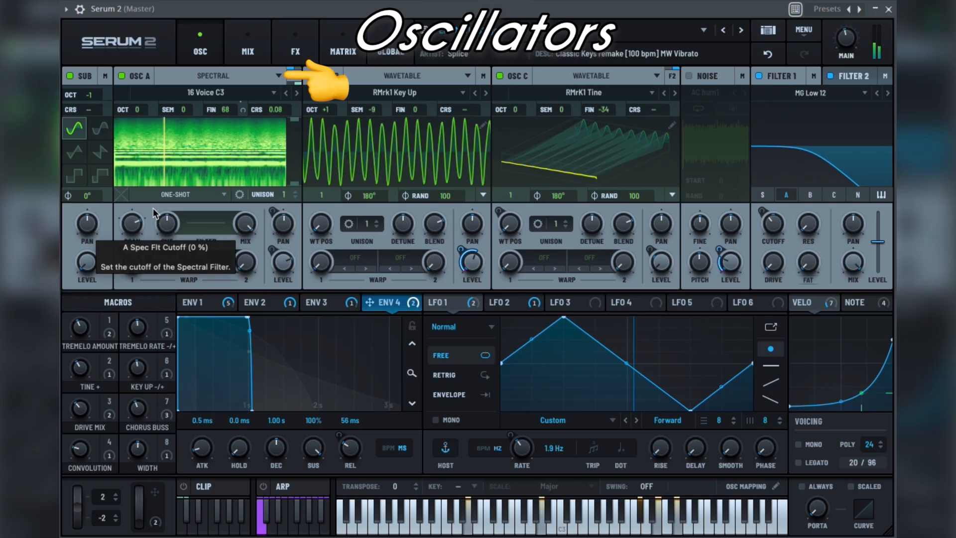
left_click(204, 75)
left_click(201, 96)
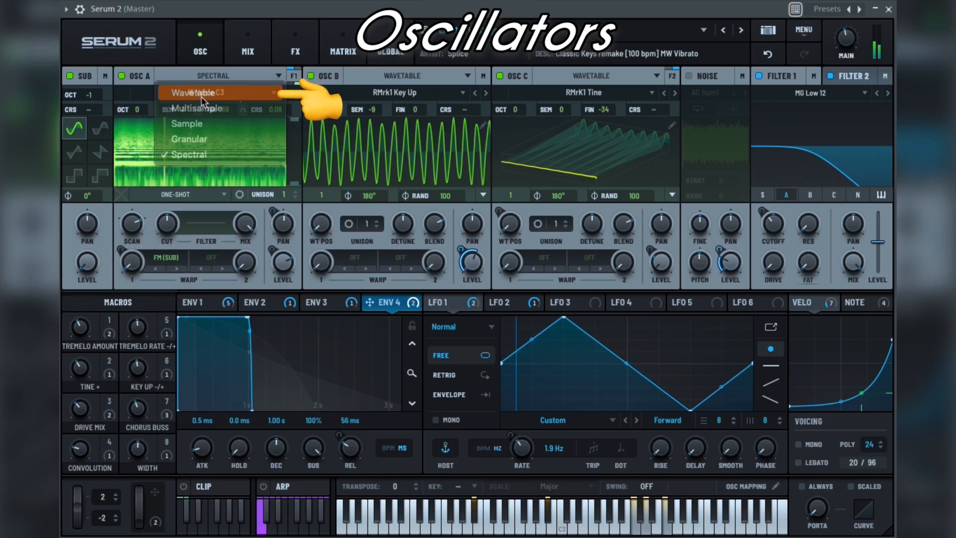
left_click(242, 96)
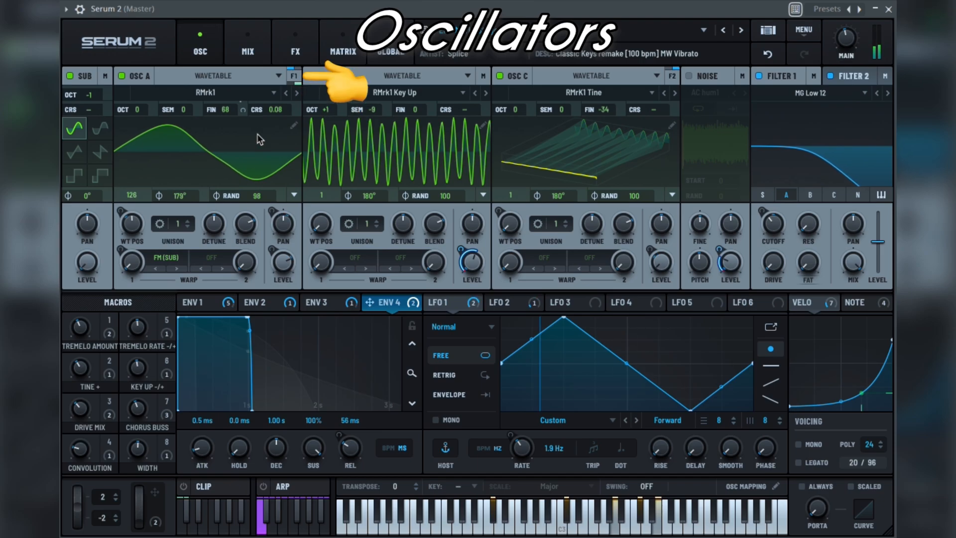
Look at oscillator A's output routing destinations and try its balance between filter 1 and filter 2.
left_click(295, 81)
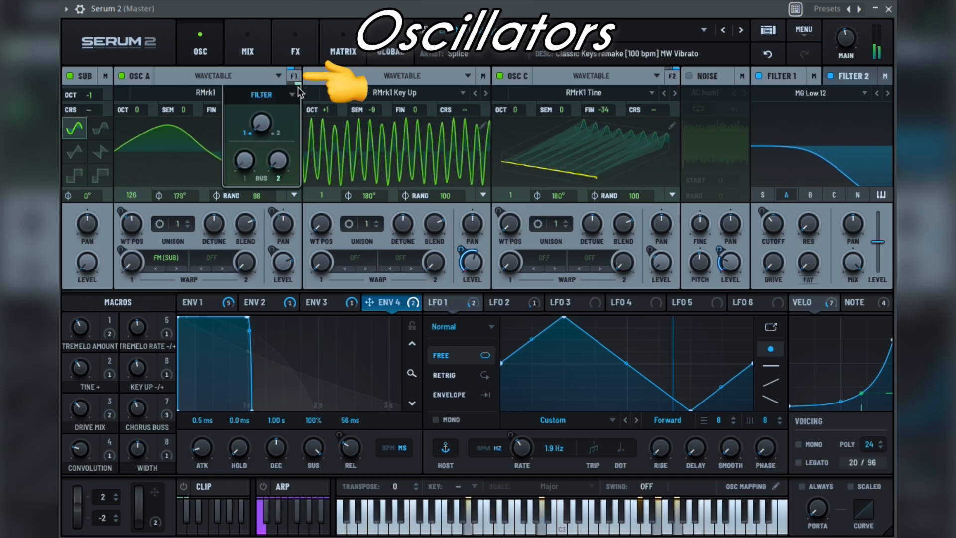
left_click(294, 95)
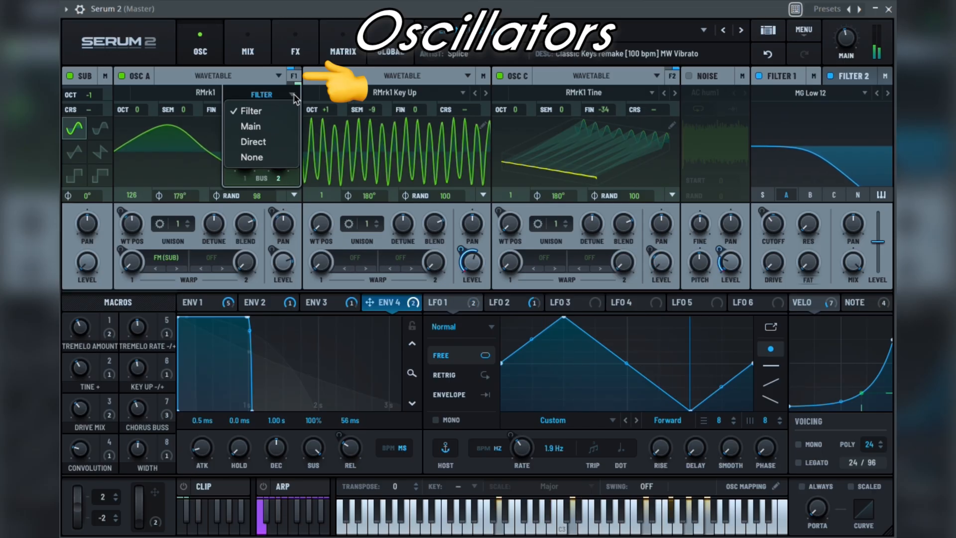
left_click(295, 99)
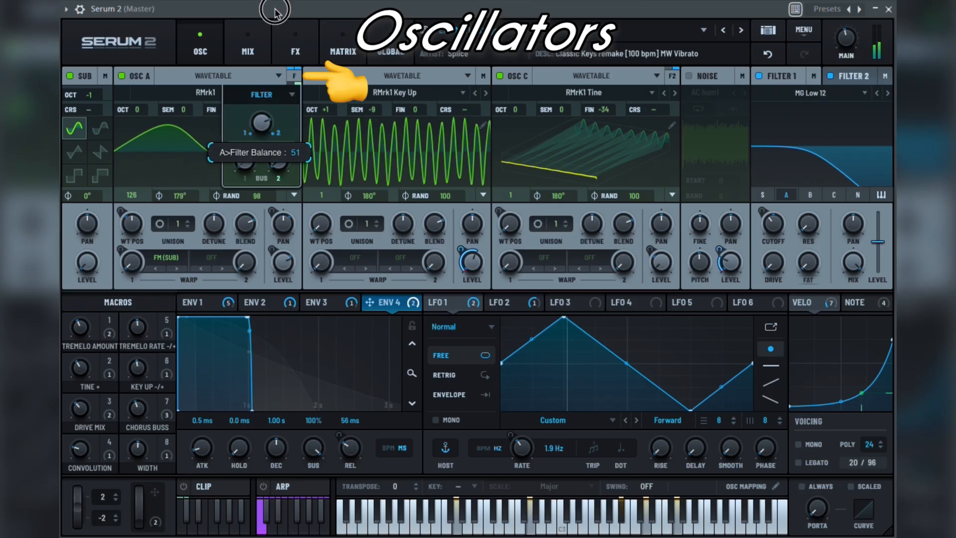
left_click(293, 94)
left_click(264, 127)
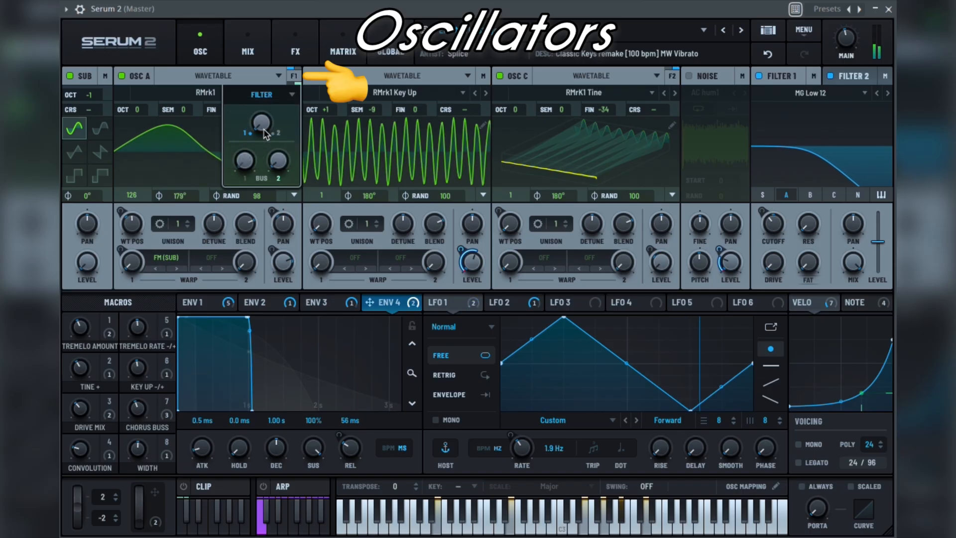
Try routing oscillator A to Main, Direct and None, and restore its destination to Filter.
left_click(288, 98)
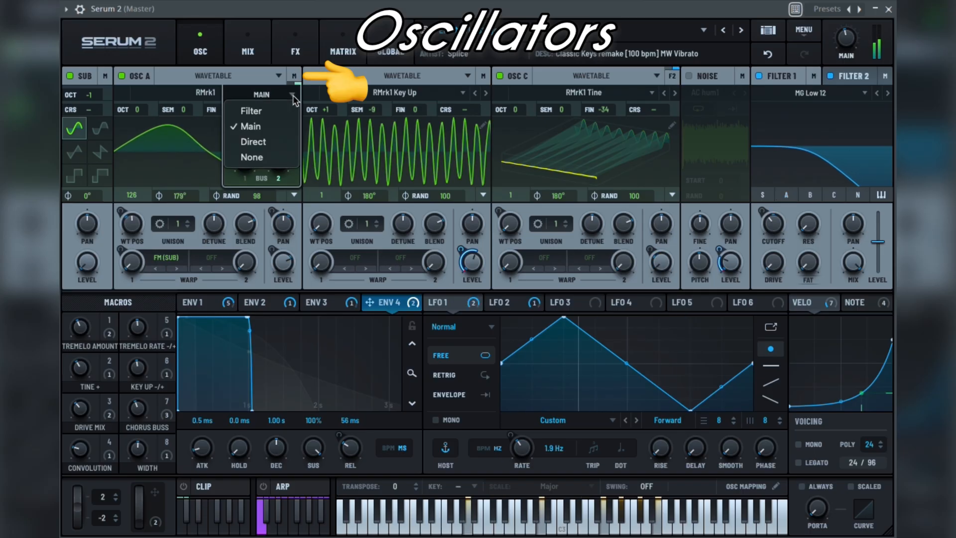
left_click(270, 143)
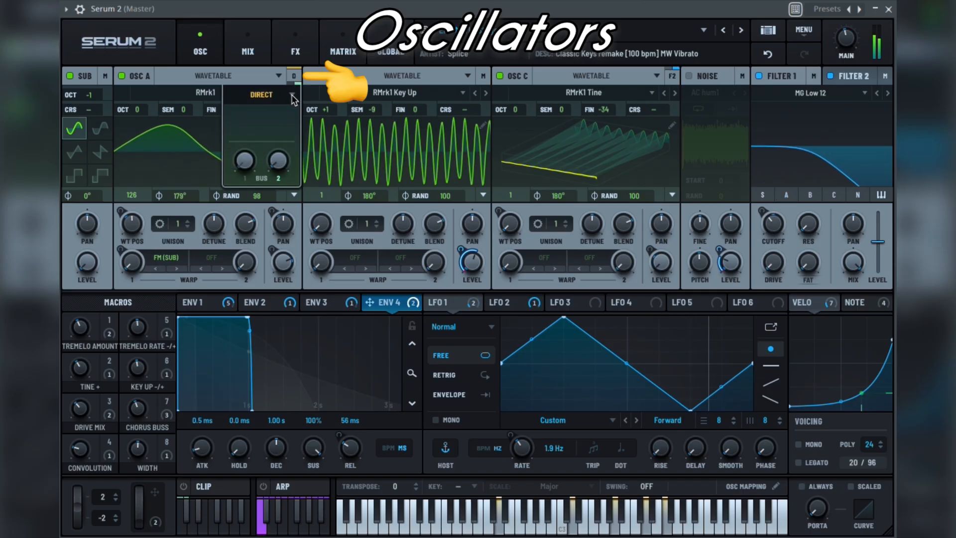
left_click(293, 98)
left_click(268, 160)
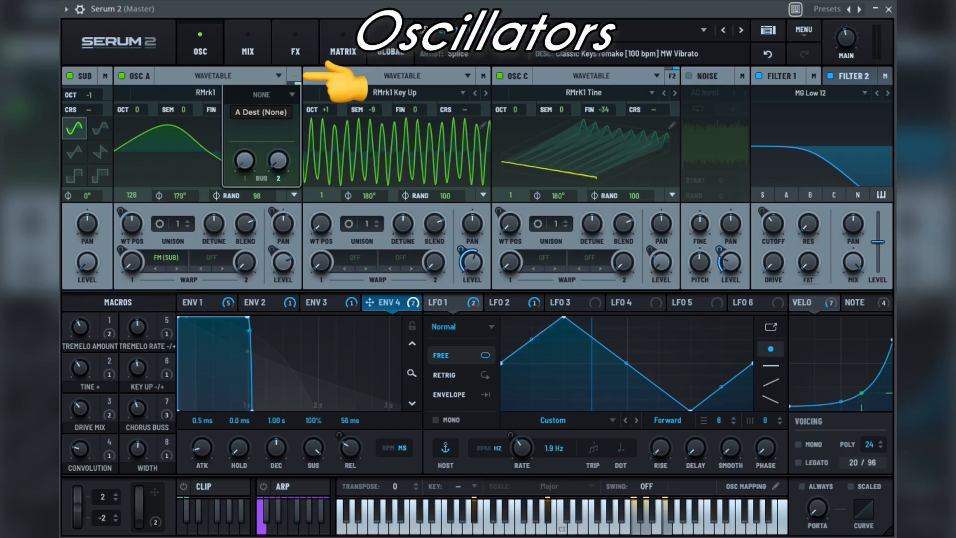
left_click(291, 99)
left_click(281, 107)
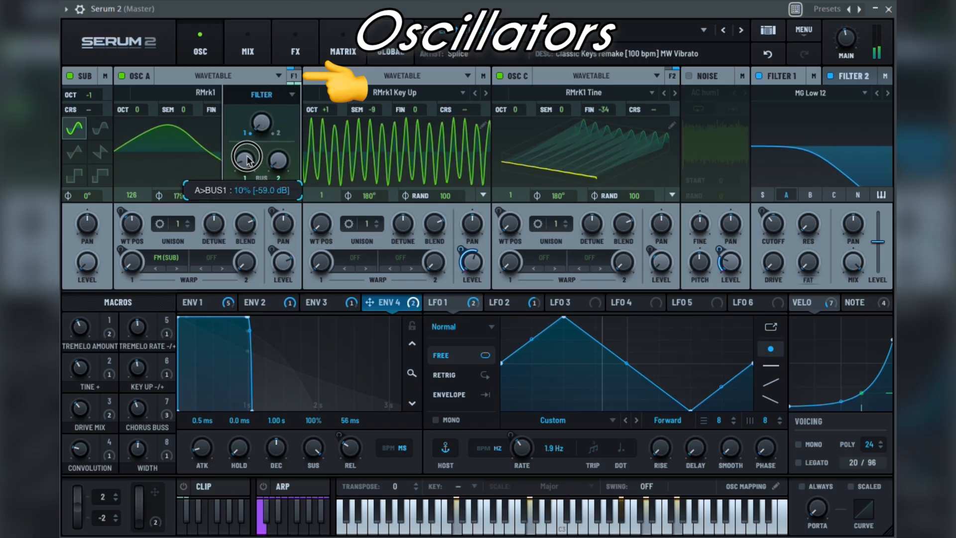
Compare oscillator A's 2D and 3D waveform views and inspect its table in the wavetable editor.
left_click(204, 159)
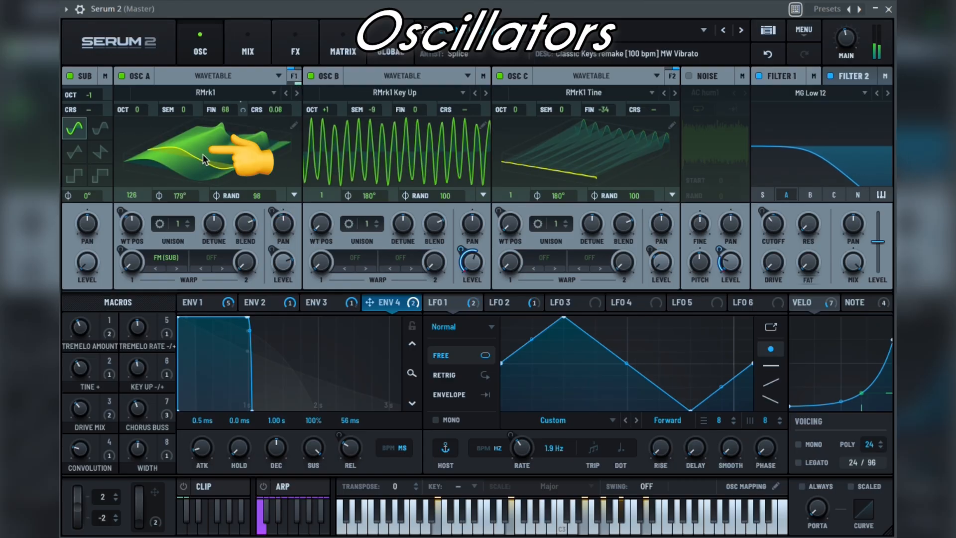
left_click(203, 153)
left_click(200, 153)
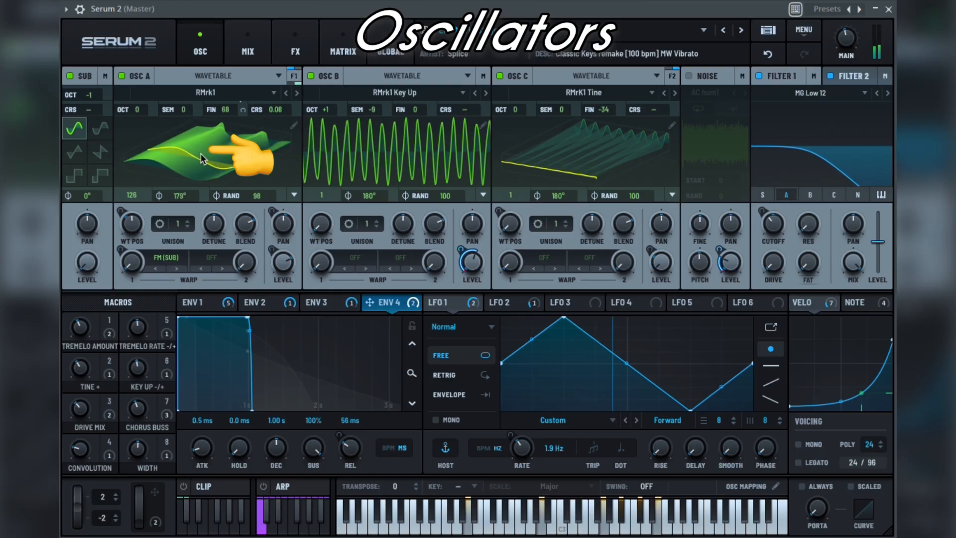
left_click(201, 153)
left_click(294, 126)
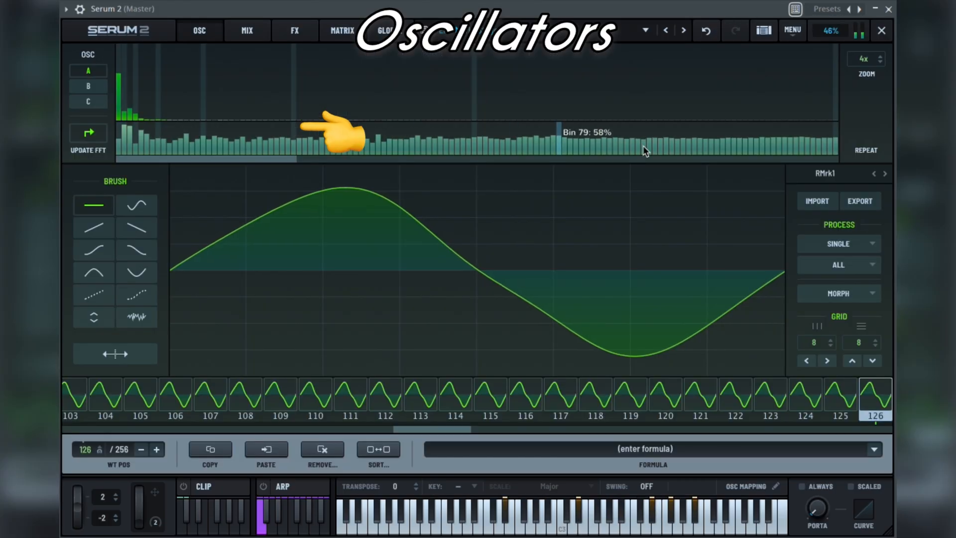
left_click(881, 30)
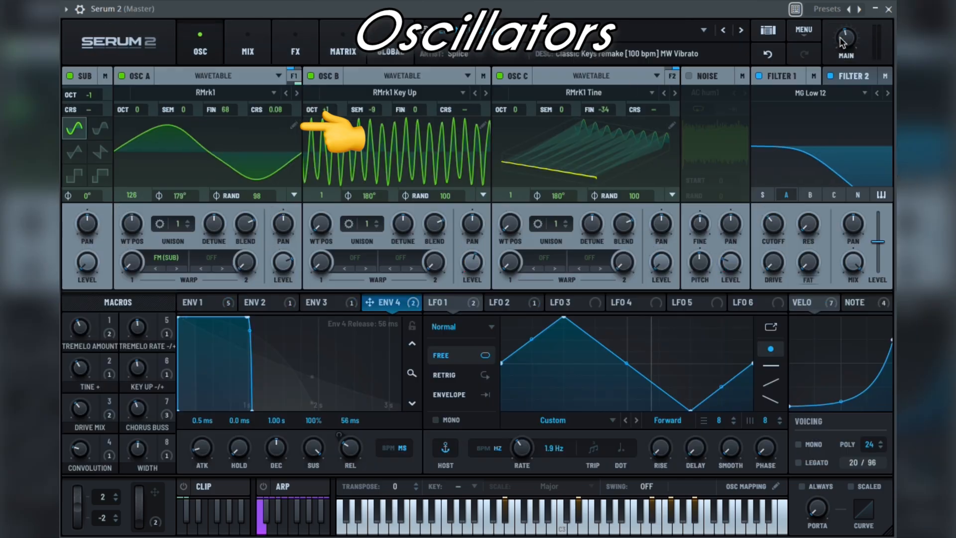
Set oscillator A's wavetable position to 125, its phase to 180° and its random phase to 100.
left_click(136, 199)
left_click_drag(138, 198, 184, 199)
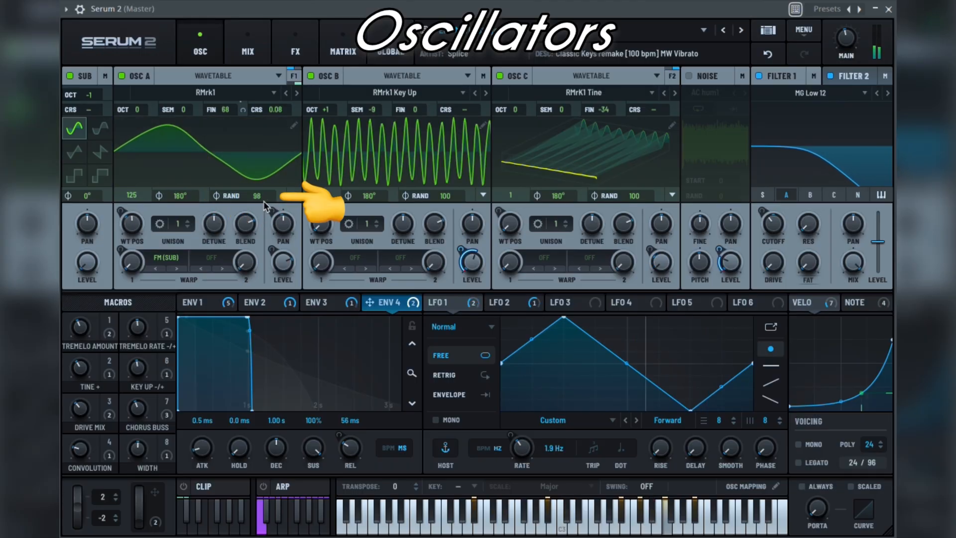
left_click_drag(260, 198, 261, 199)
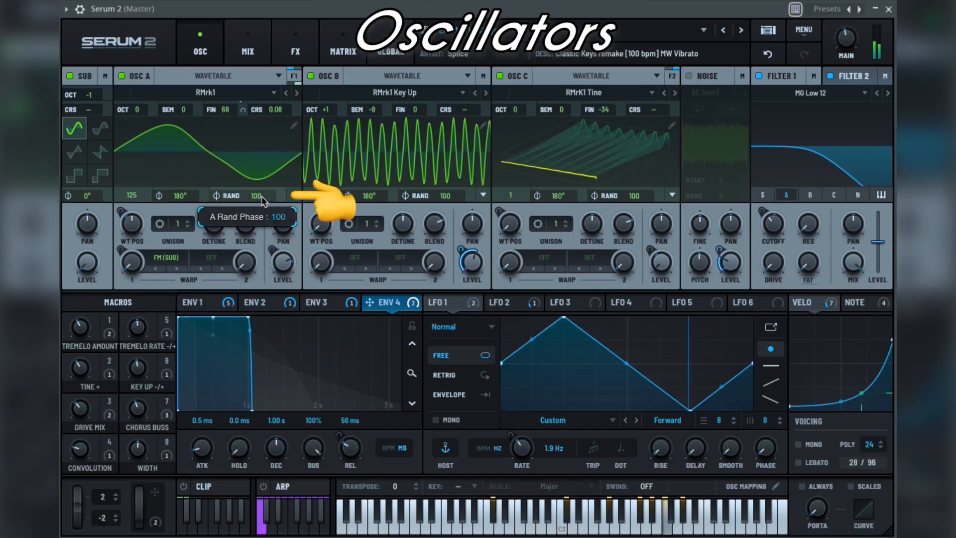
Try the Contiguous phase mode on oscillator A and switch it to Per Voice.
left_click(294, 196)
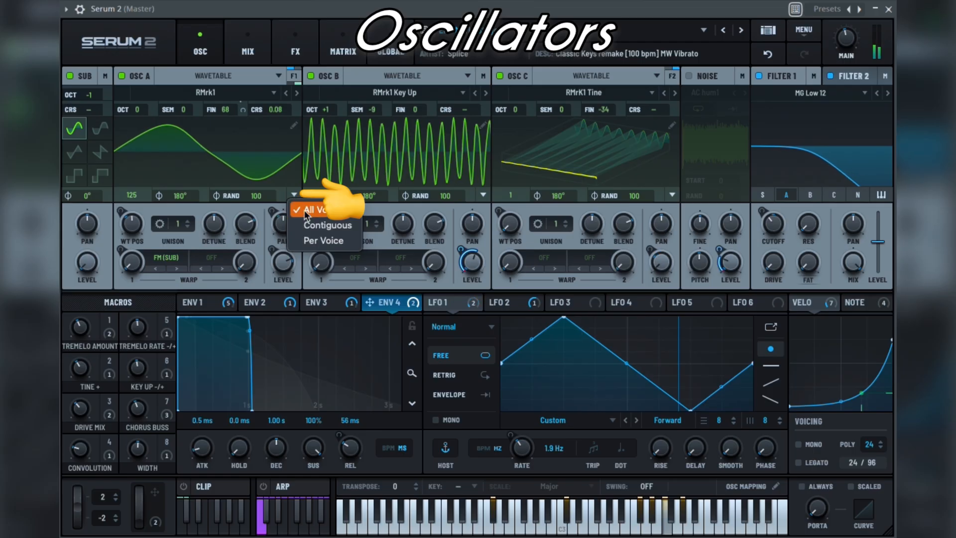
left_click(305, 210)
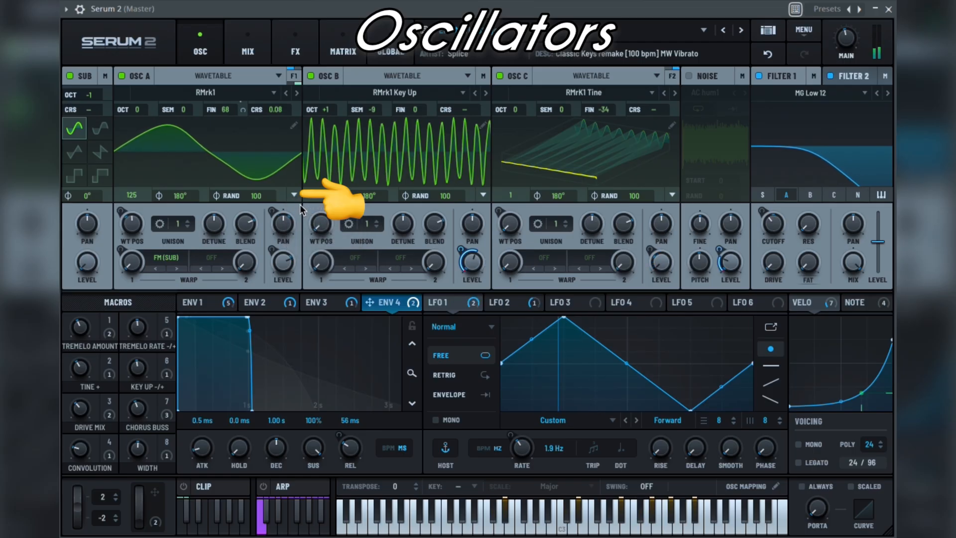
left_click(294, 195)
left_click(317, 227)
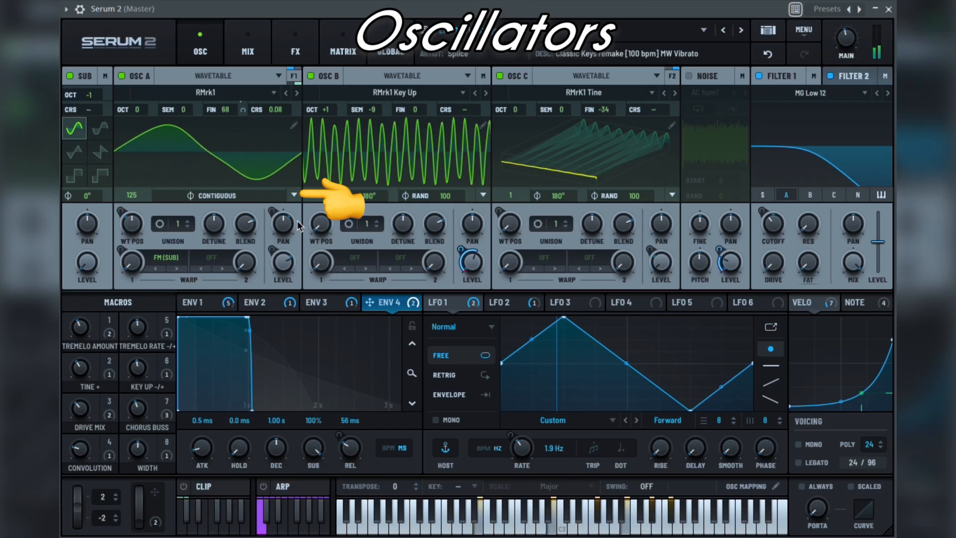
left_click(298, 196)
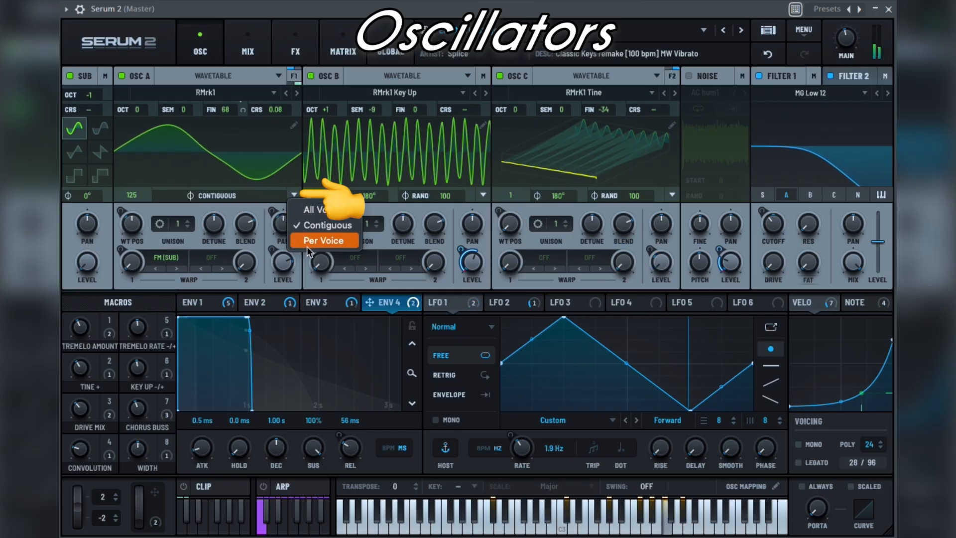
left_click(307, 238)
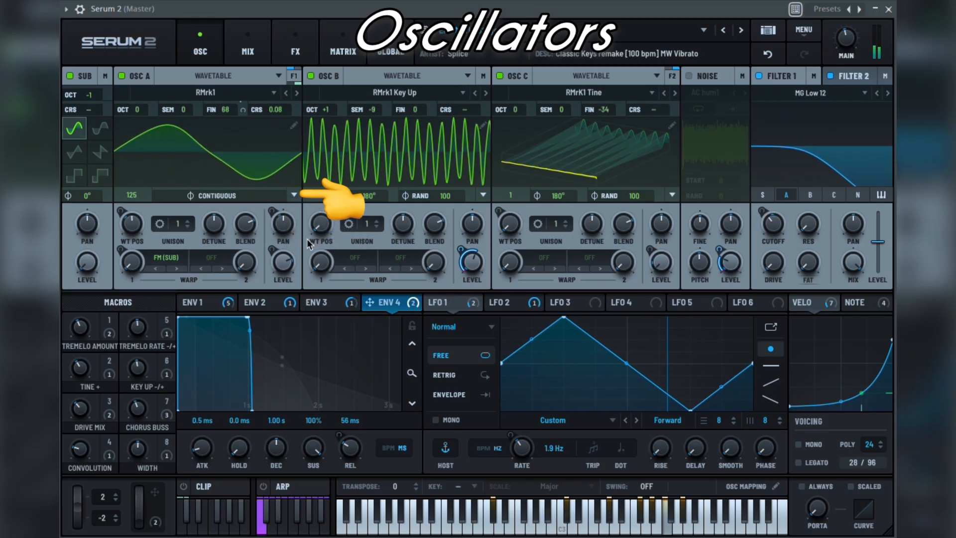
Take oscillator A out of the Contiguous phase mode and set its wavetable position to 127.
left_click(294, 195)
left_click(299, 207)
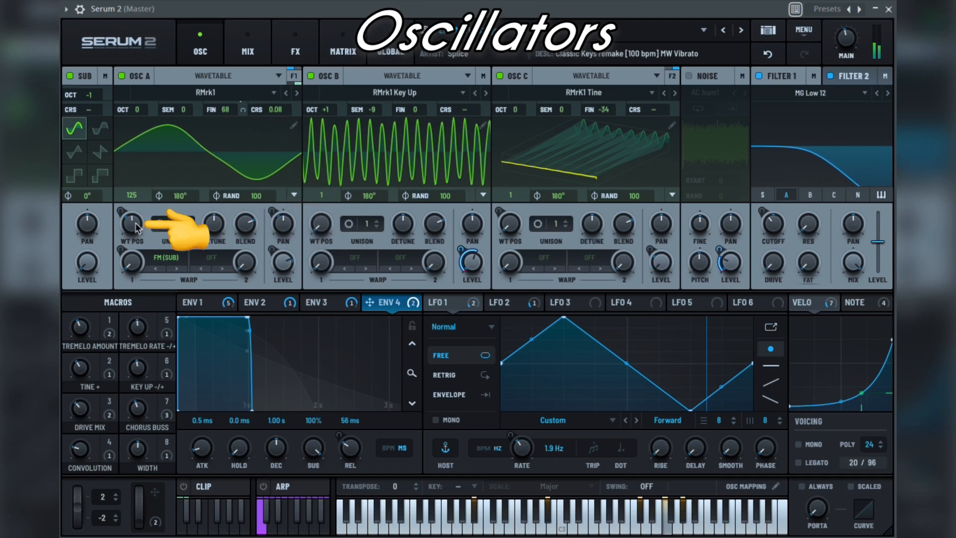
left_click_drag(137, 227, 137, 227)
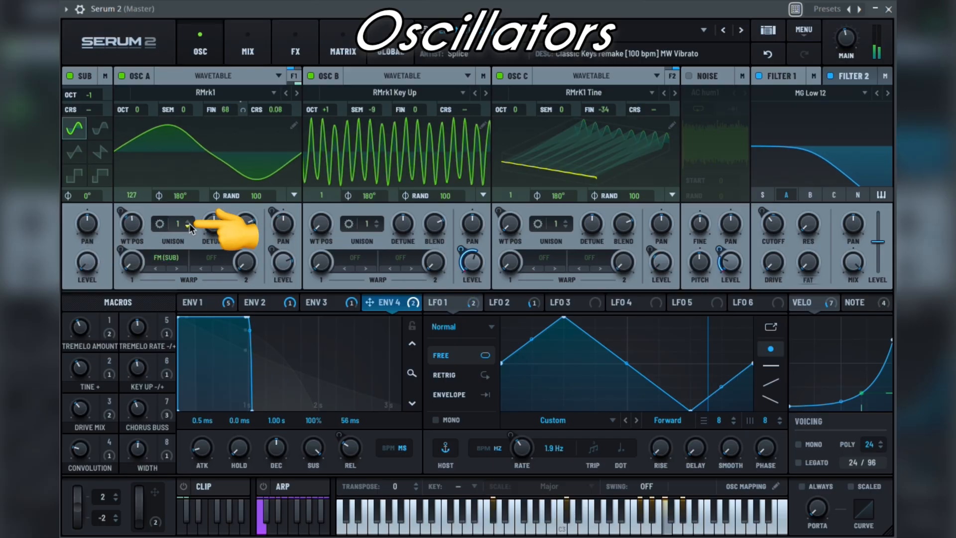
Raise oscillator A's unison to 7 voices and open its unison settings.
left_click(188, 221)
left_click(188, 222)
left_click(189, 222)
left_click(188, 222)
left_click(188, 222)
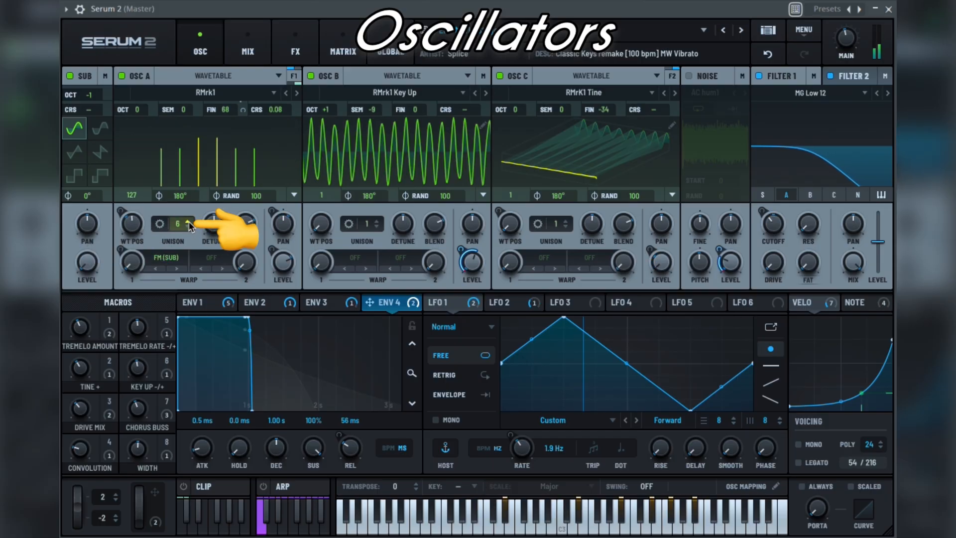
left_click(188, 222)
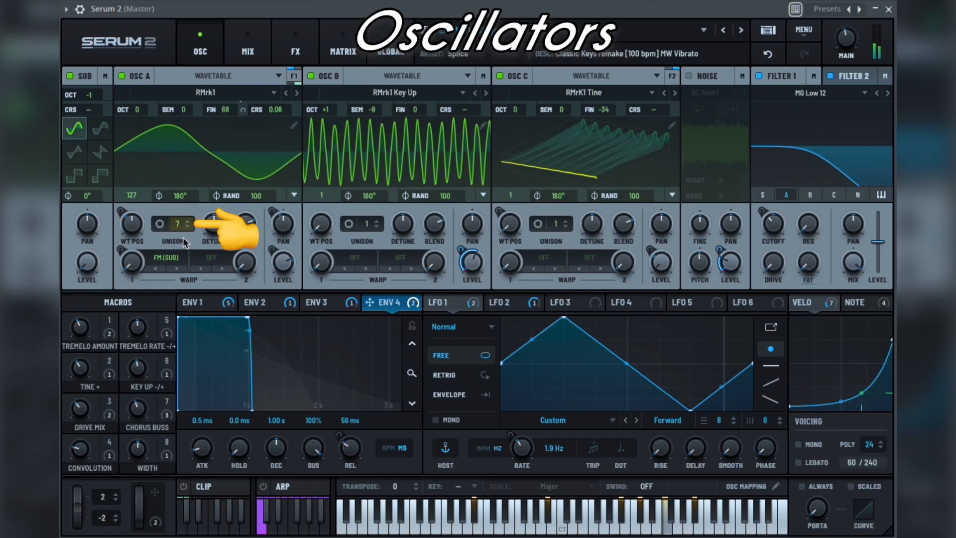
left_click(162, 225)
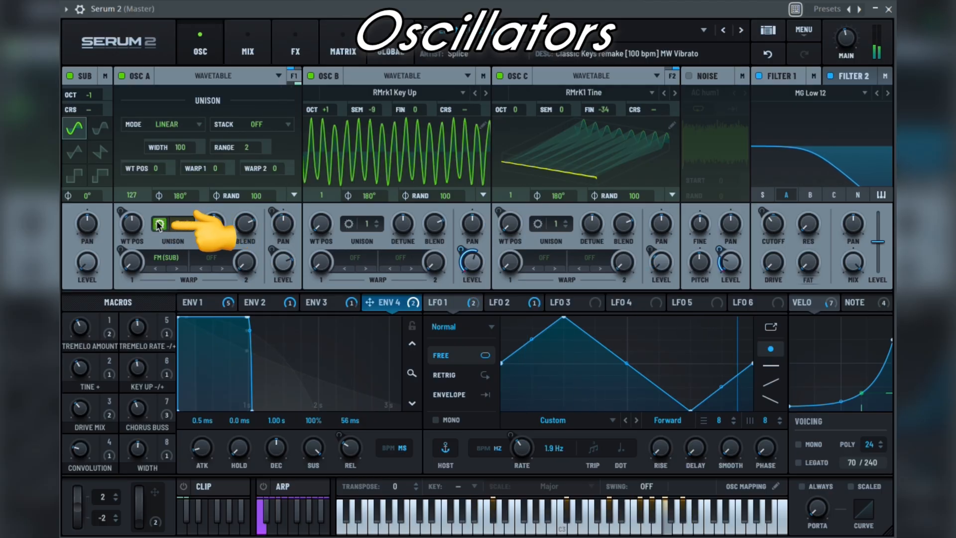
Try the Super, Exp, Inv and Random unison modes on oscillator A and restore Linear.
left_click(197, 125)
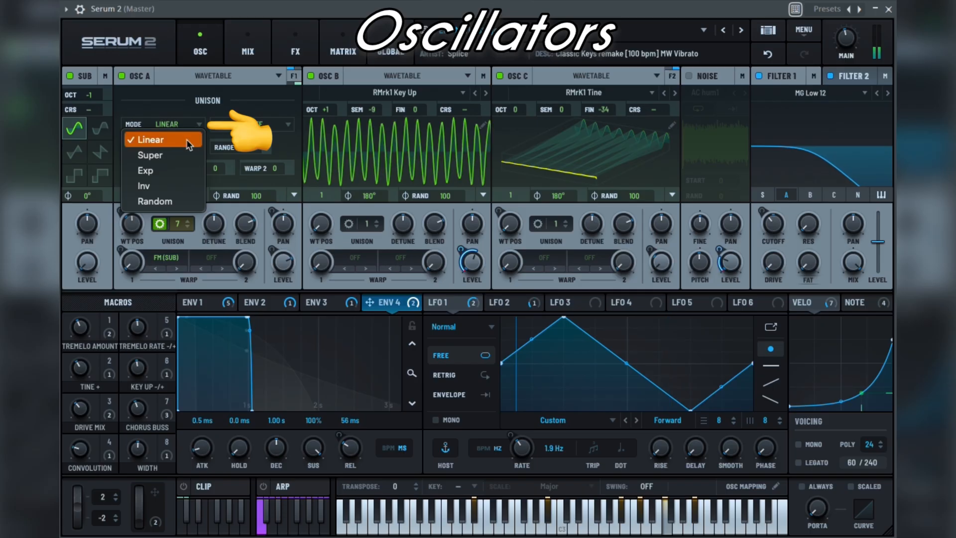
left_click(186, 138)
left_click(197, 124)
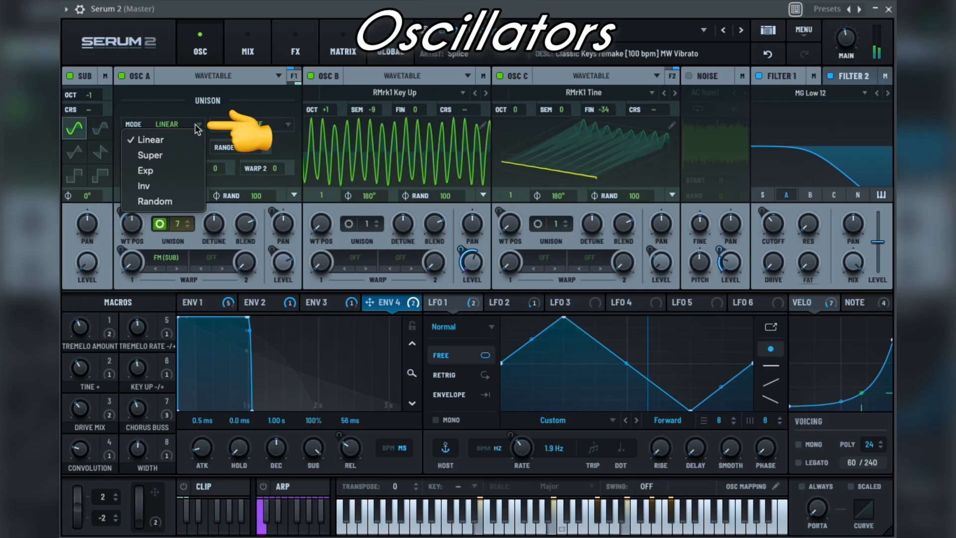
left_click(184, 155)
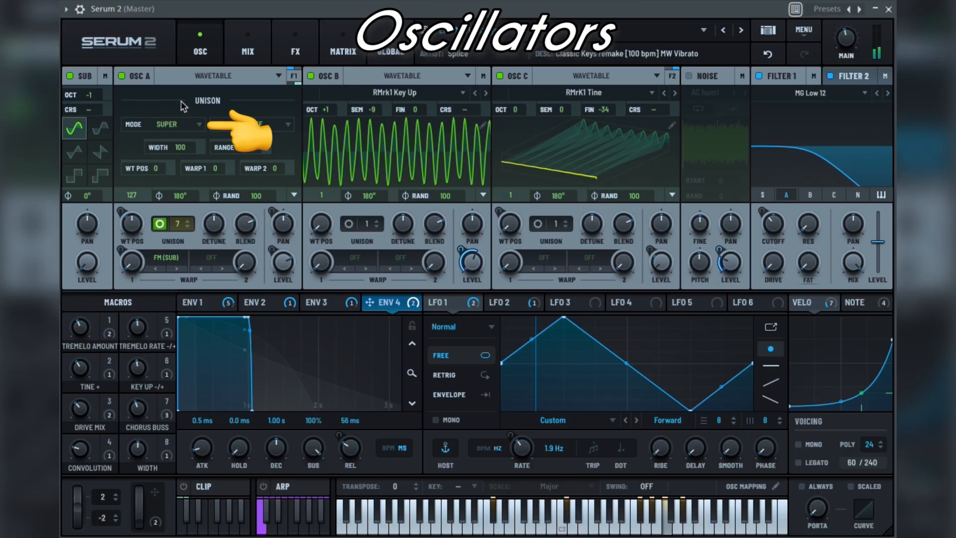
left_click(194, 123)
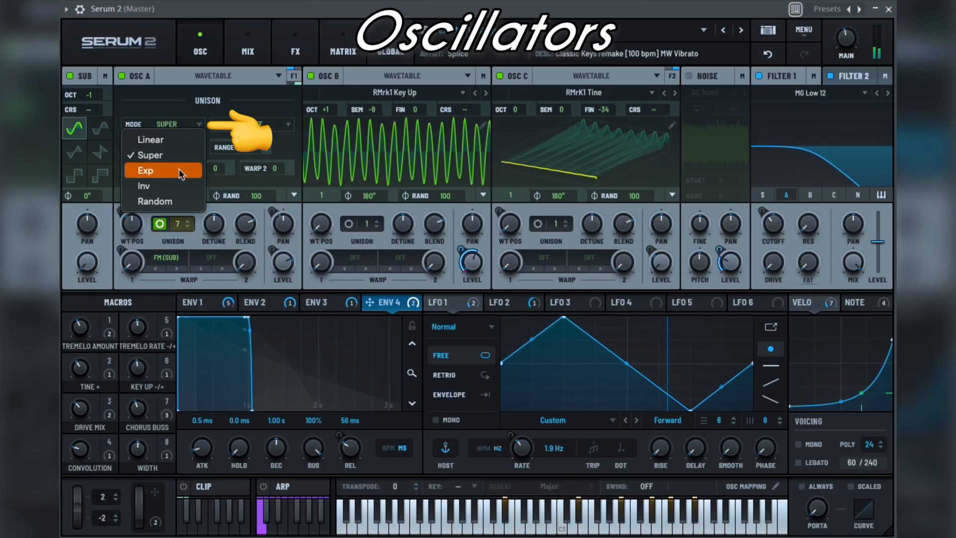
left_click(164, 102)
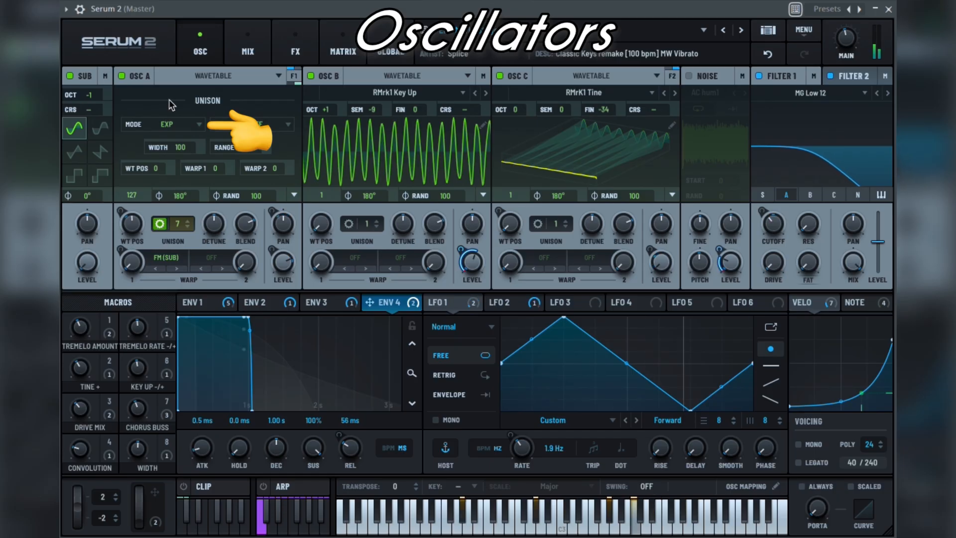
left_click(190, 124)
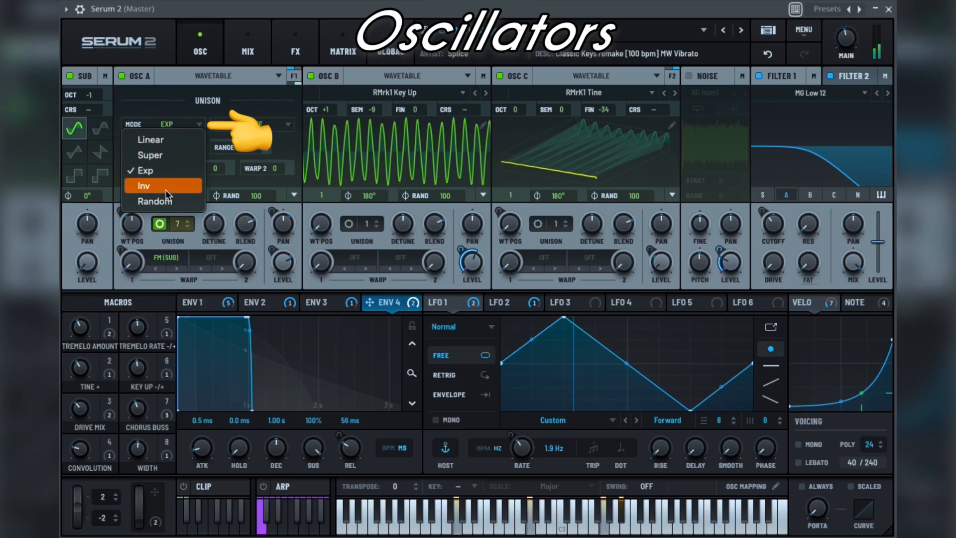
left_click(165, 189)
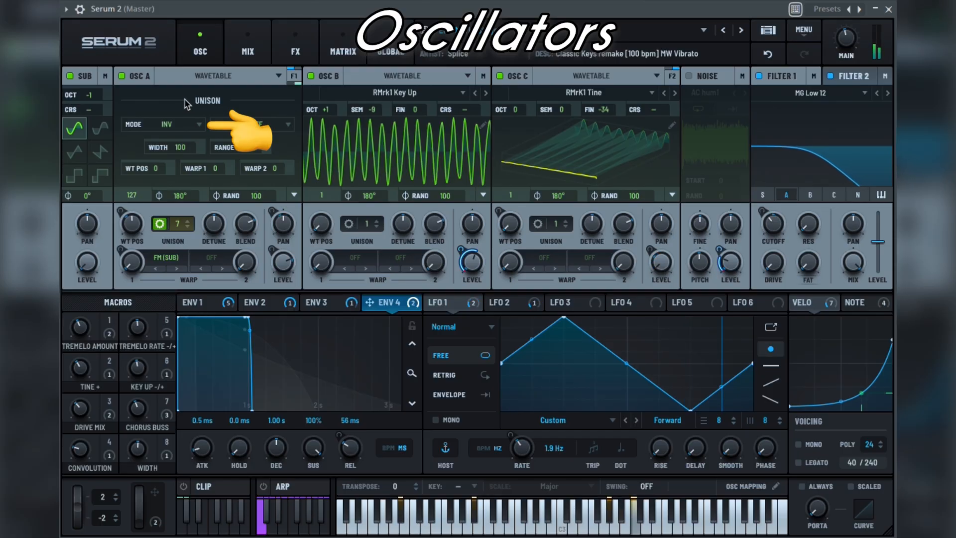
left_click(198, 127)
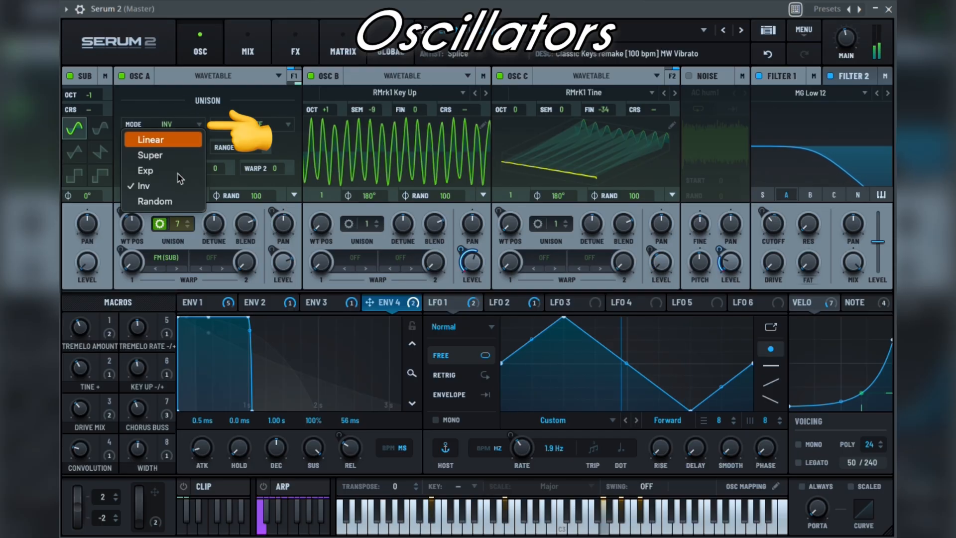
left_click(155, 200)
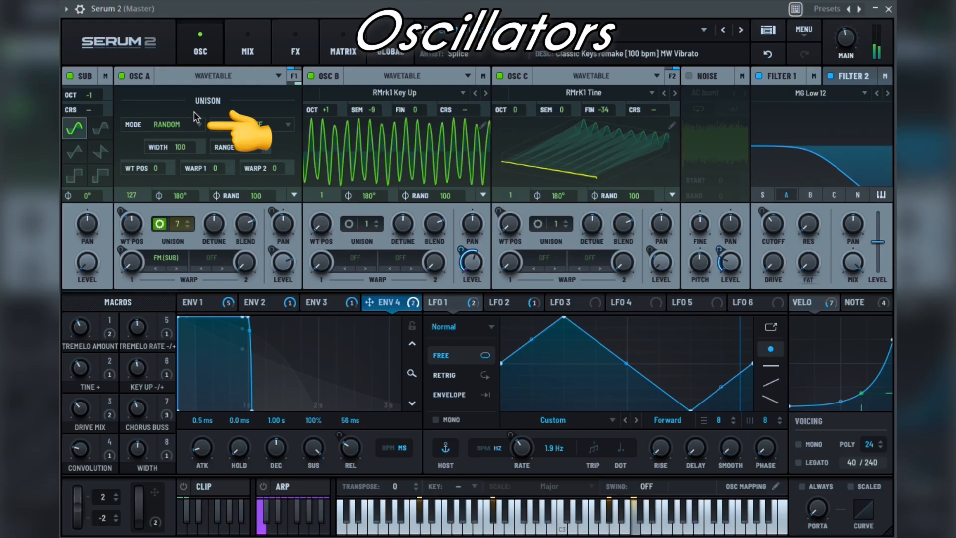
left_click(196, 123)
left_click(175, 136)
Try the 12 (1x) and 12 (2x) unison stacks on oscillator A and restore the stack to off.
left_click(280, 125)
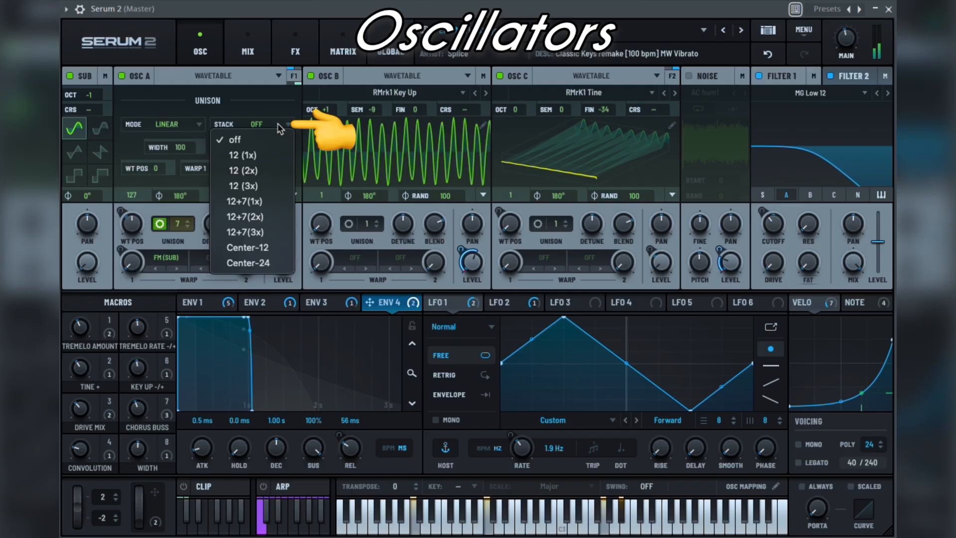
left_click(273, 155)
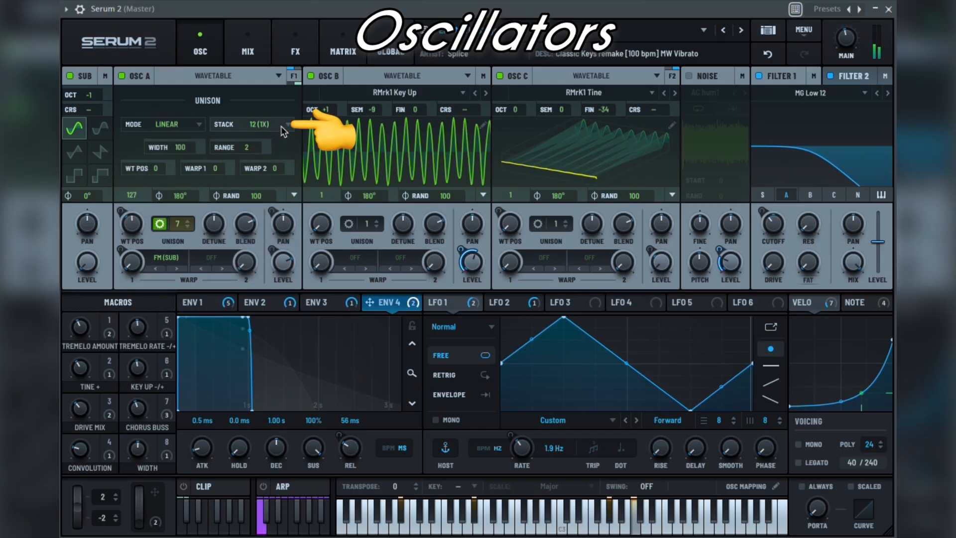
left_click(286, 125)
left_click(243, 170)
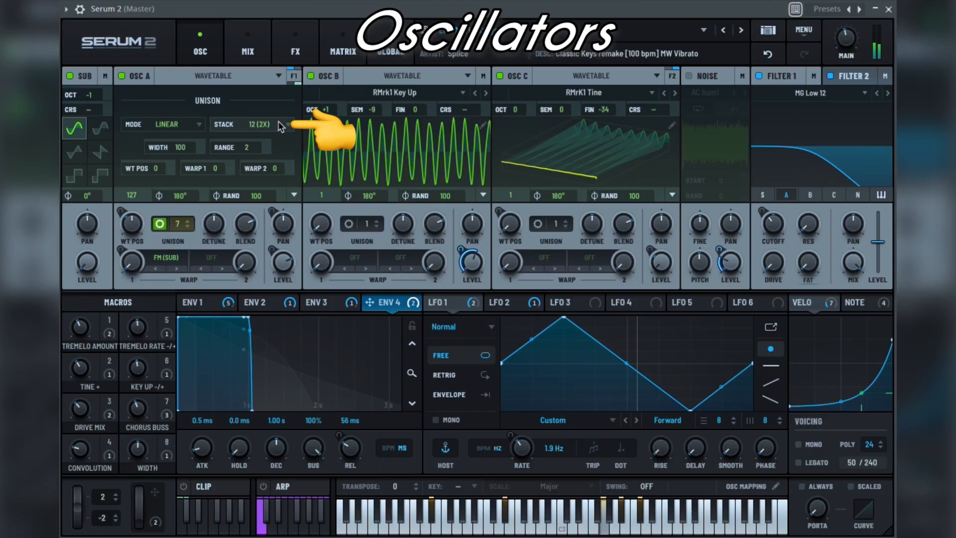
left_click(261, 124)
left_click(264, 141)
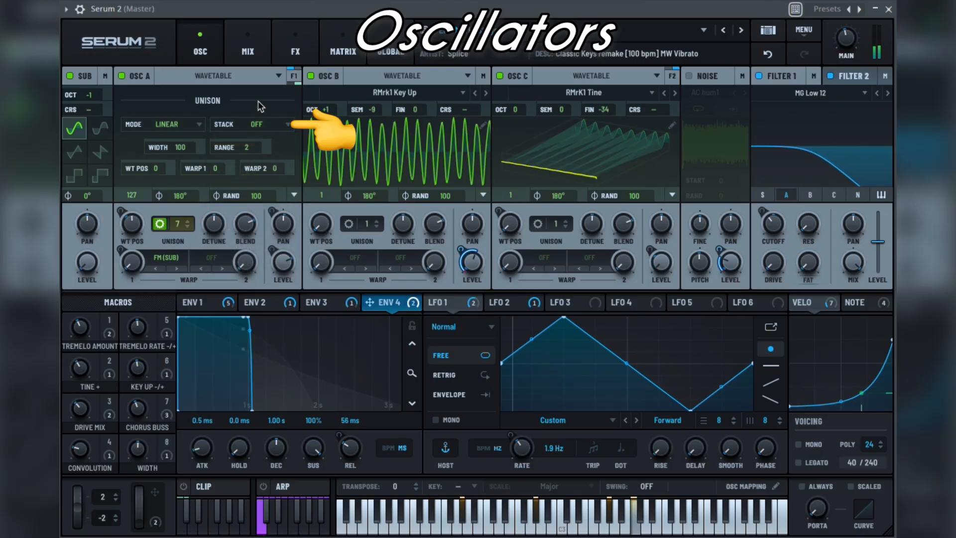
Set oscillator A's unison range to 2, unison WT Pos to -1 and Warp 1 to 1, and close the unison settings.
left_click_drag(180, 147, 247, 154)
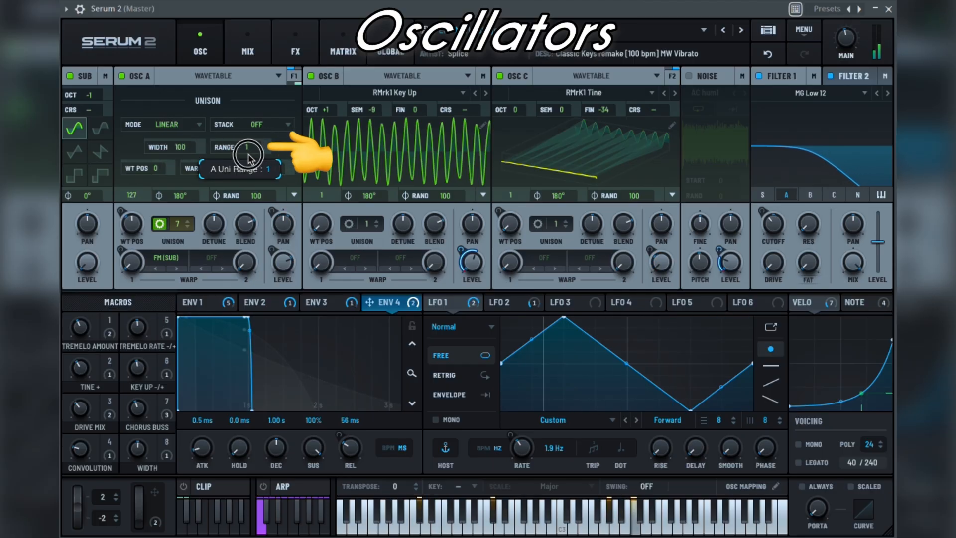
left_click_drag(249, 152, 249, 149)
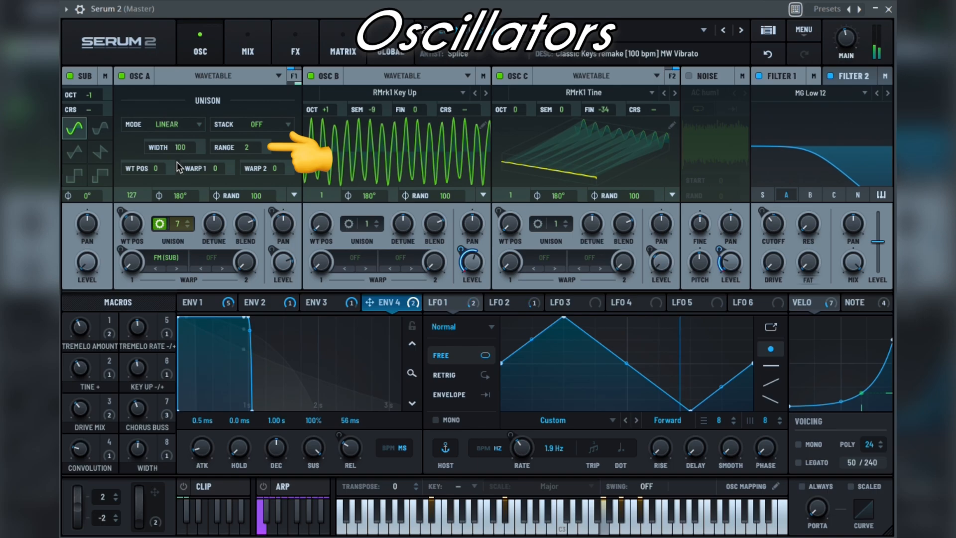
left_click_drag(158, 172, 159, 175)
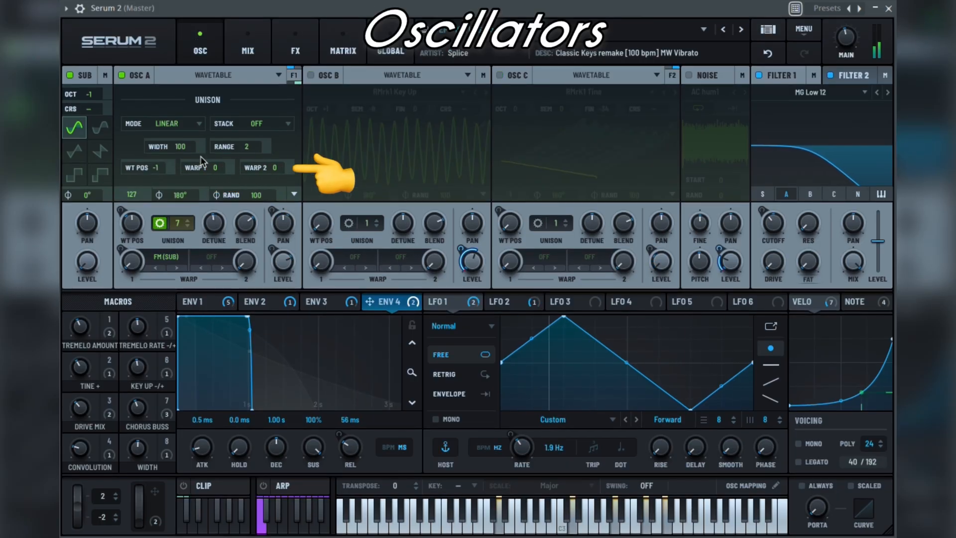
left_click_drag(220, 168, 219, 185)
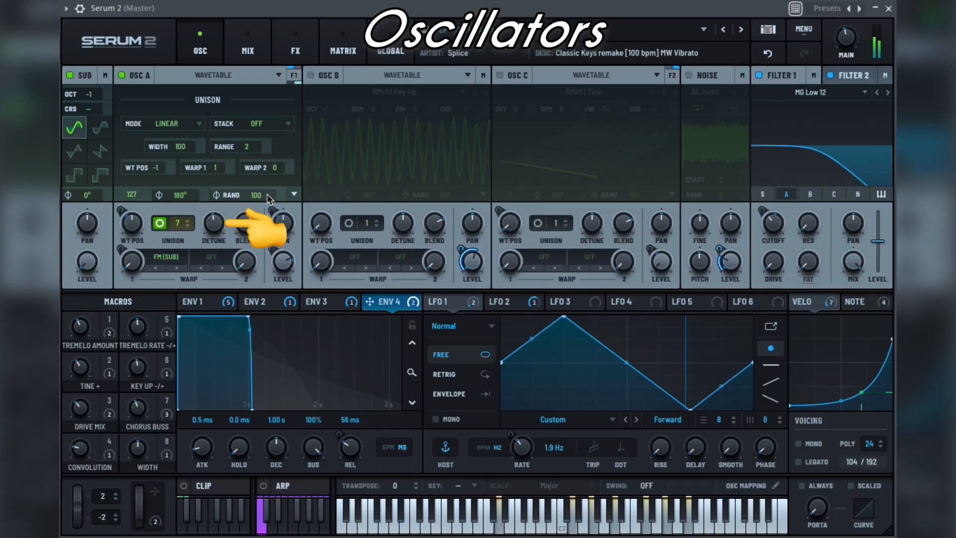
left_click(165, 228)
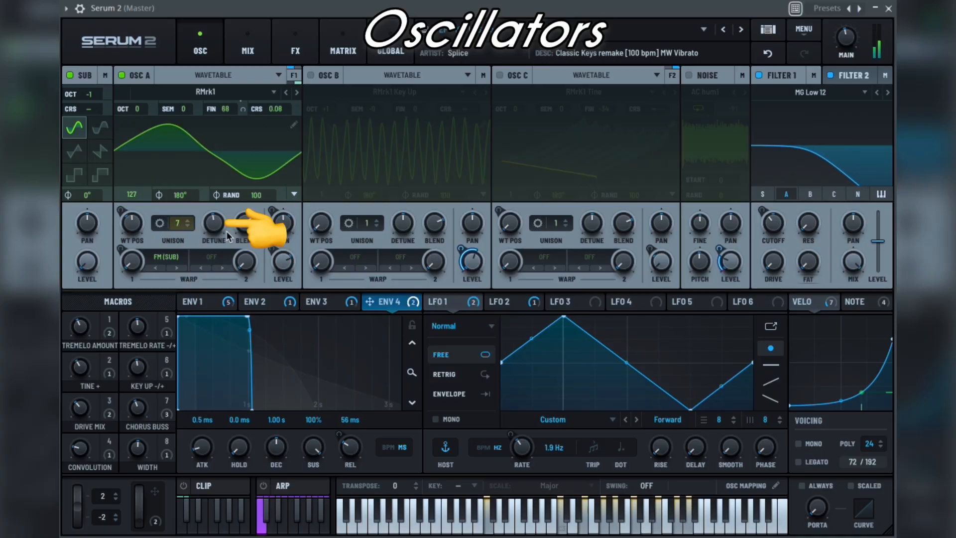
Adjust oscillator A's unison detune and blend, and try its first warp amount.
left_click_drag(218, 226, 248, 242)
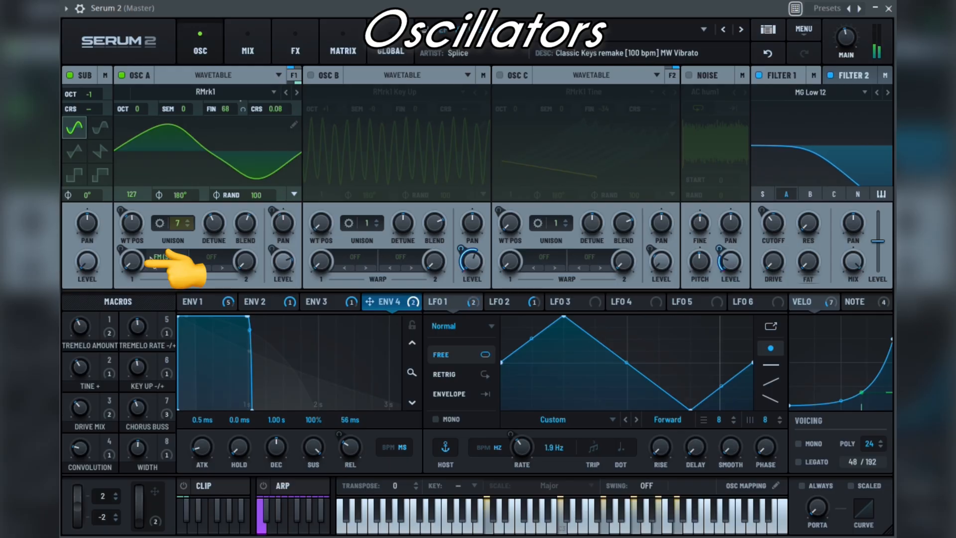
left_click_drag(137, 269, 137, 265)
Try FM (Filter 1) as oscillator A's first warp, restore FM (Sub), and adjust the oscillator's pan and level.
left_click(165, 257)
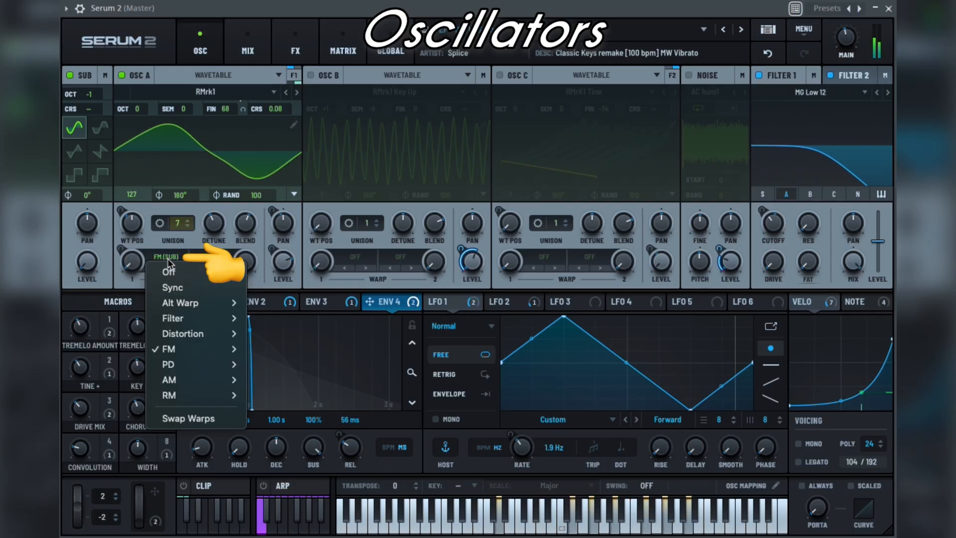
left_click(168, 257)
left_click(177, 268)
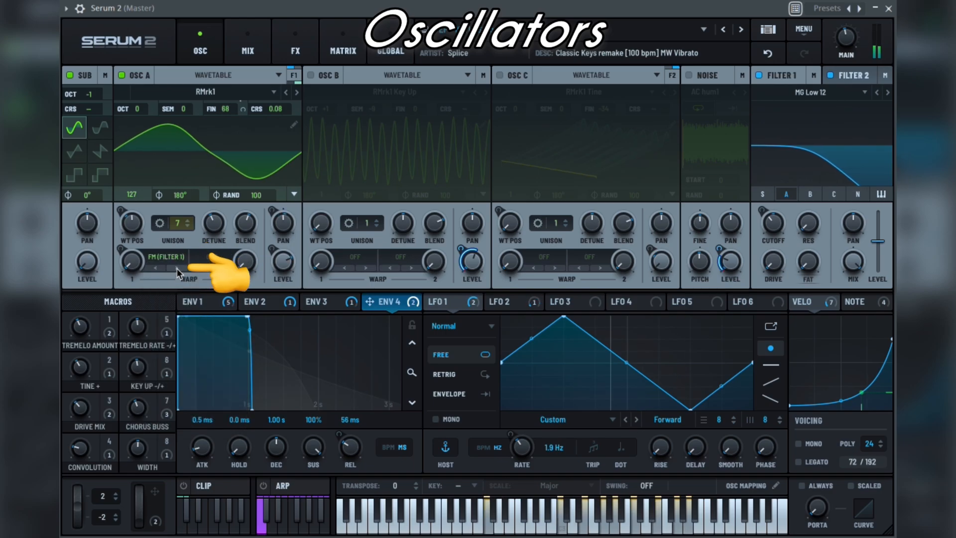
left_click(159, 269)
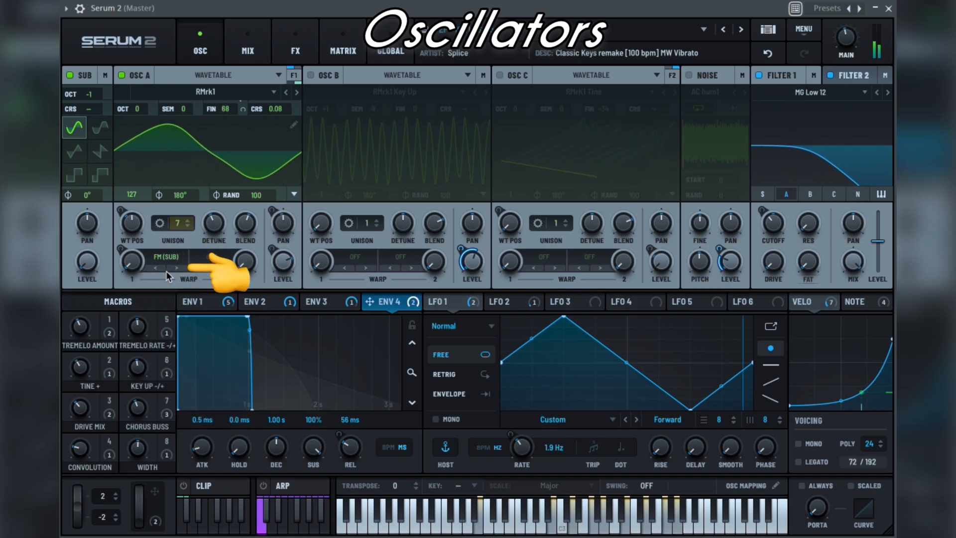
left_click_drag(283, 224, 285, 264)
Change oscillator A to the Multisample type and reduce its unison to 1 voice.
left_click(222, 73)
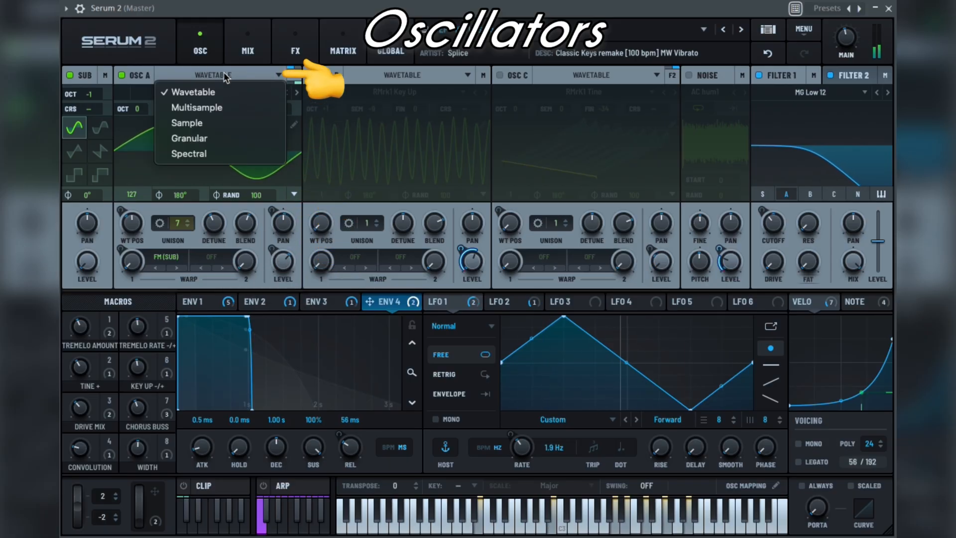
left_click(220, 106)
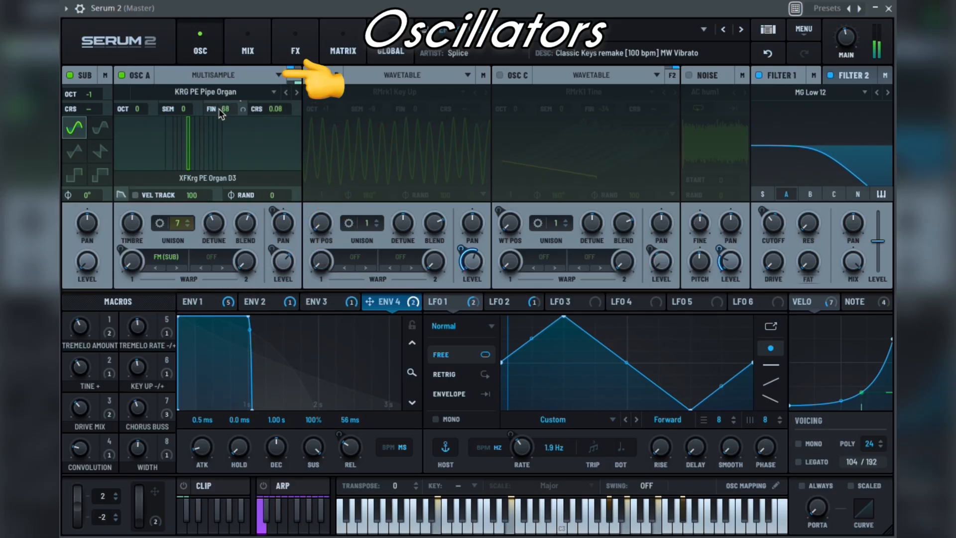
left_click(189, 228)
left_click(189, 228)
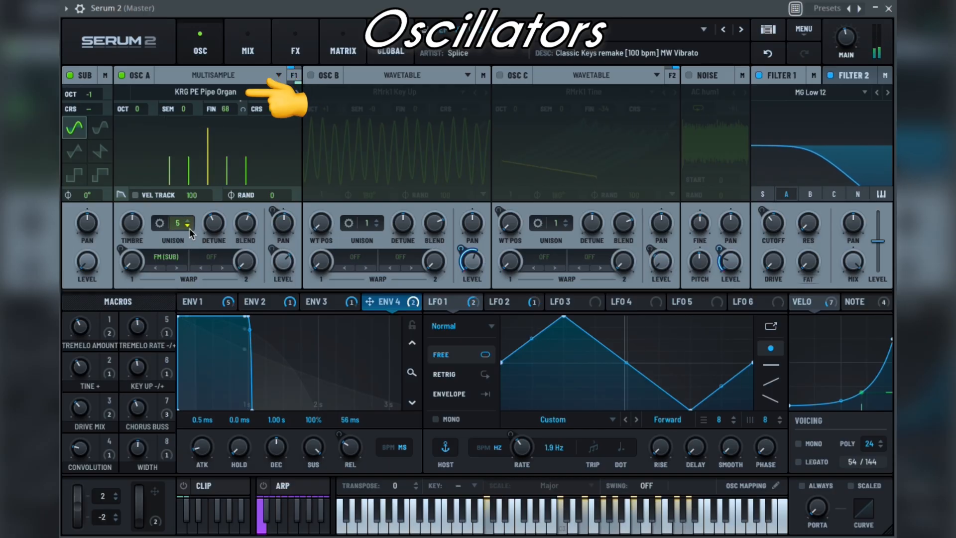
left_click(189, 228)
left_click(189, 228)
left_click(189, 228)
left_click(189, 228)
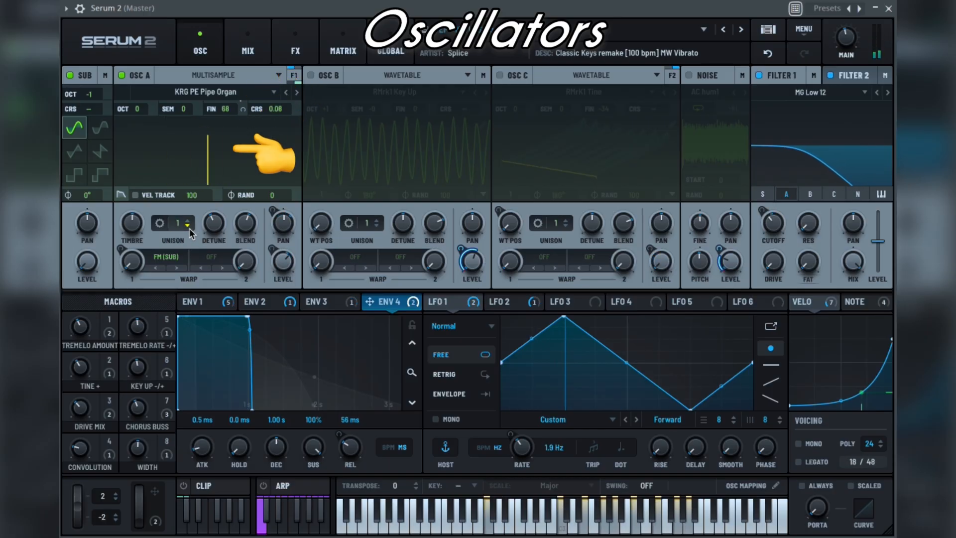
Inspect oscillator A's KRG PE Pipe Organ multisample and its key zones.
left_click(208, 92)
left_click(191, 149)
left_click(191, 149)
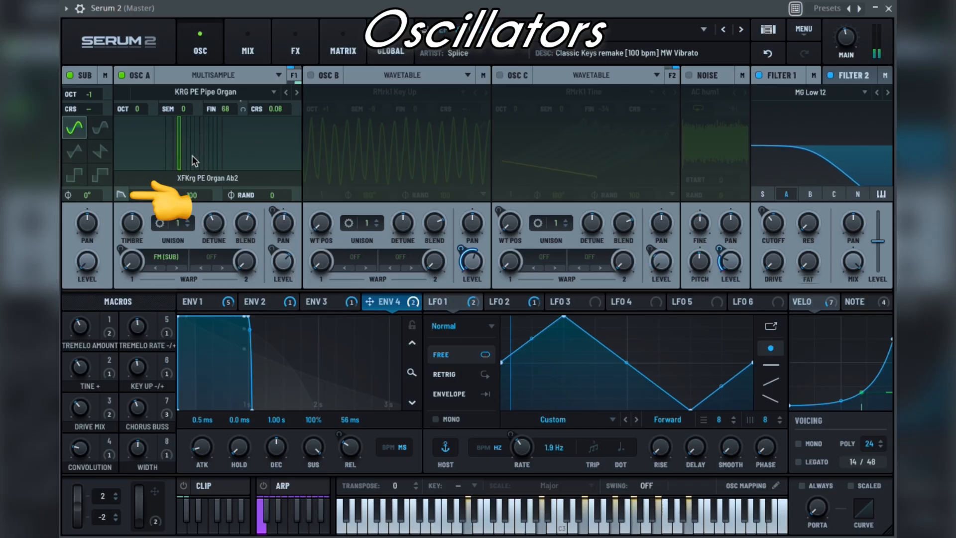
Adjust the hold, decay and sustain of oscillator A's override envelope and set its release to about 353 ms.
left_click(121, 194)
left_click(121, 195)
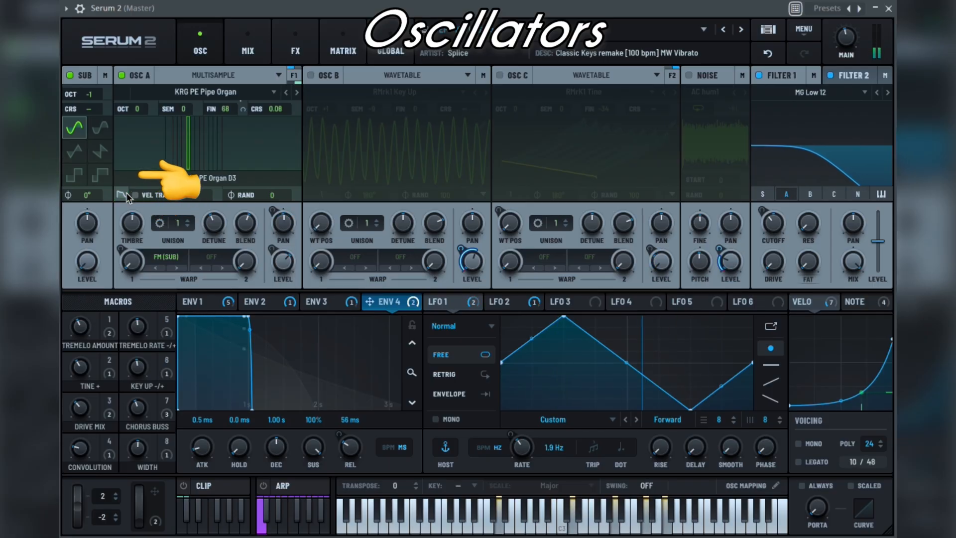
left_click(121, 194)
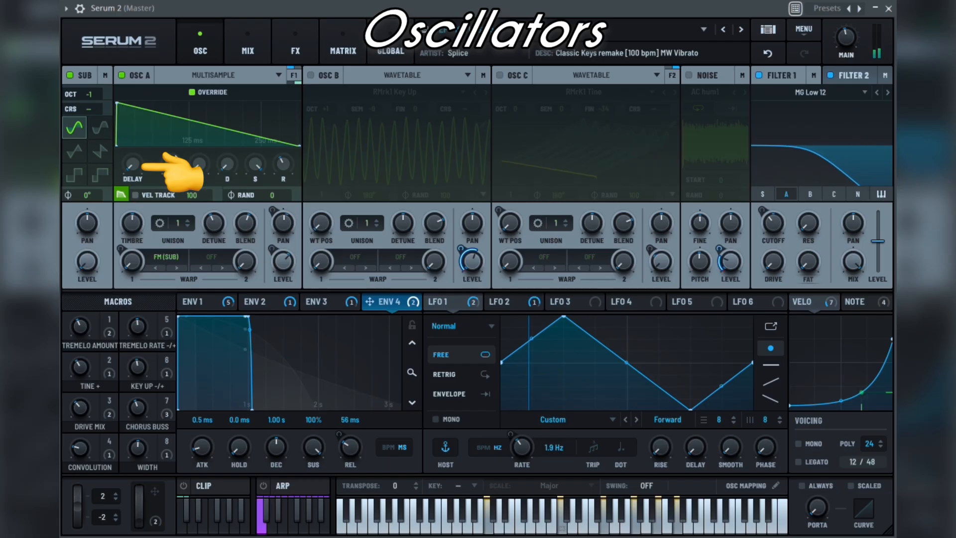
left_click(140, 157)
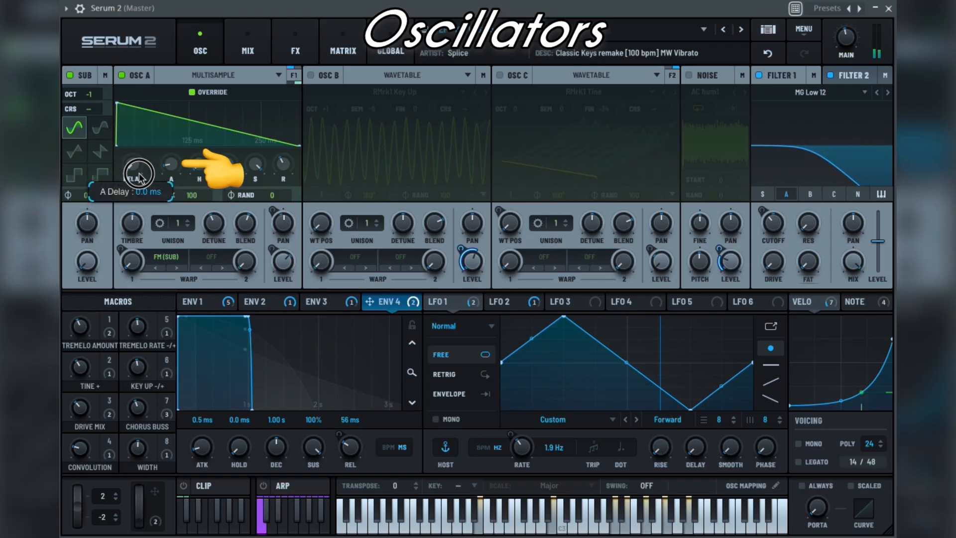
left_click_drag(173, 168, 267, 214)
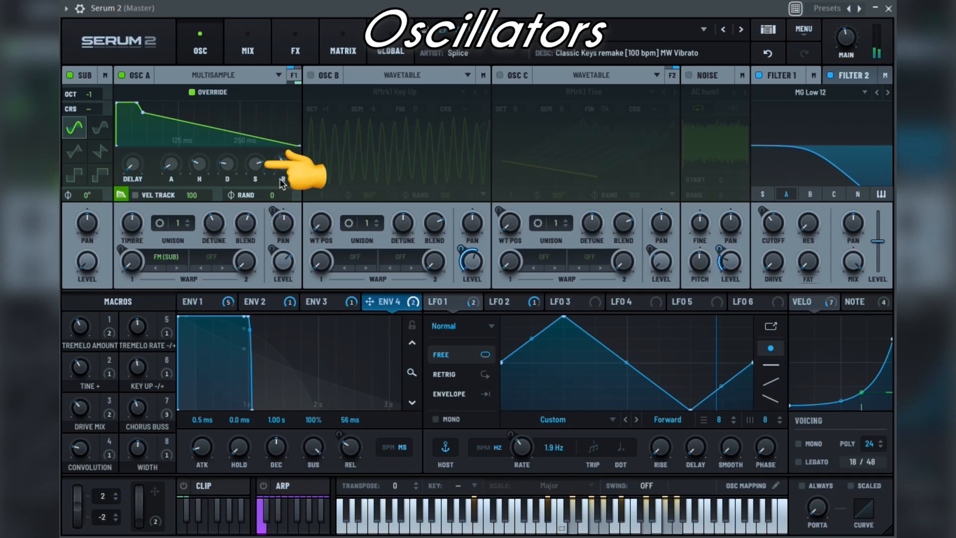
mouse_move(283, 163)
left_mouse_down()
mouse_move(283, 140)
mouse_move(284, 178)
mouse_move(286, 161)
left_mouse_up()
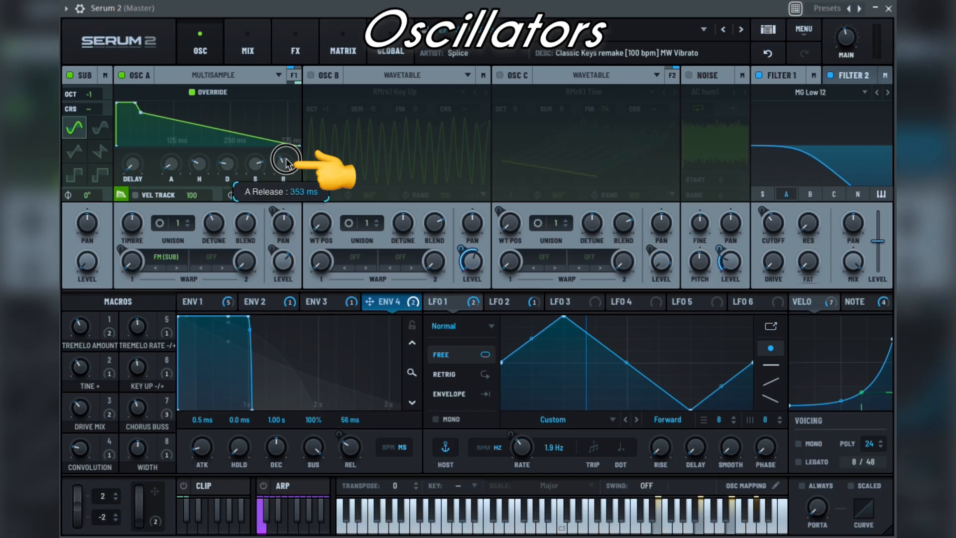
left_click(122, 195)
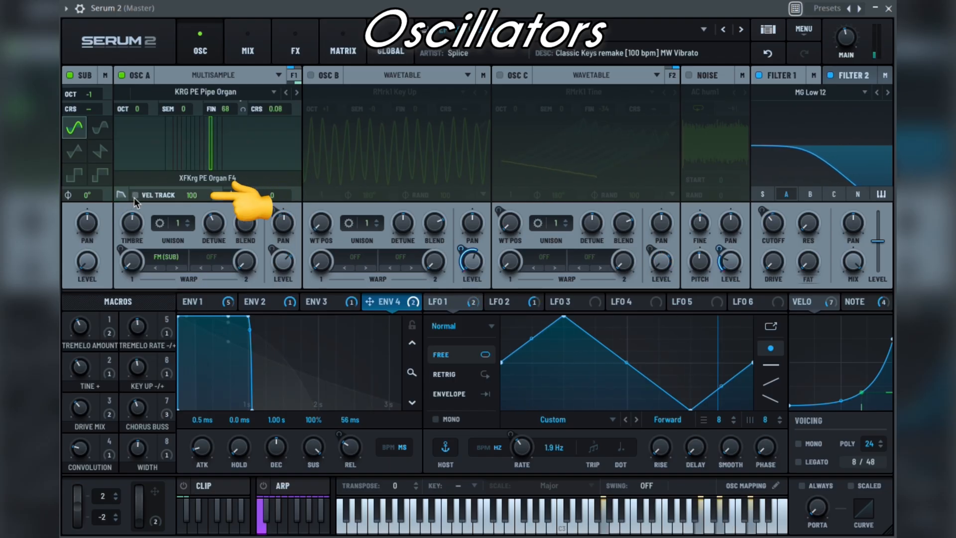
Try oscillator A's velocity tracking, random phase and timbre controls on the multisample.
left_click(196, 194)
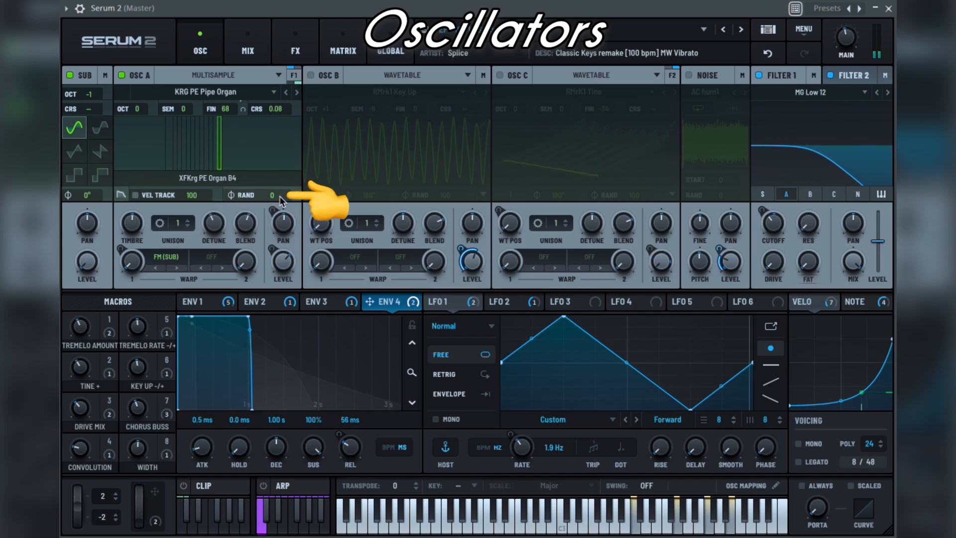
left_click_drag(279, 196, 281, 222)
left_click(135, 221)
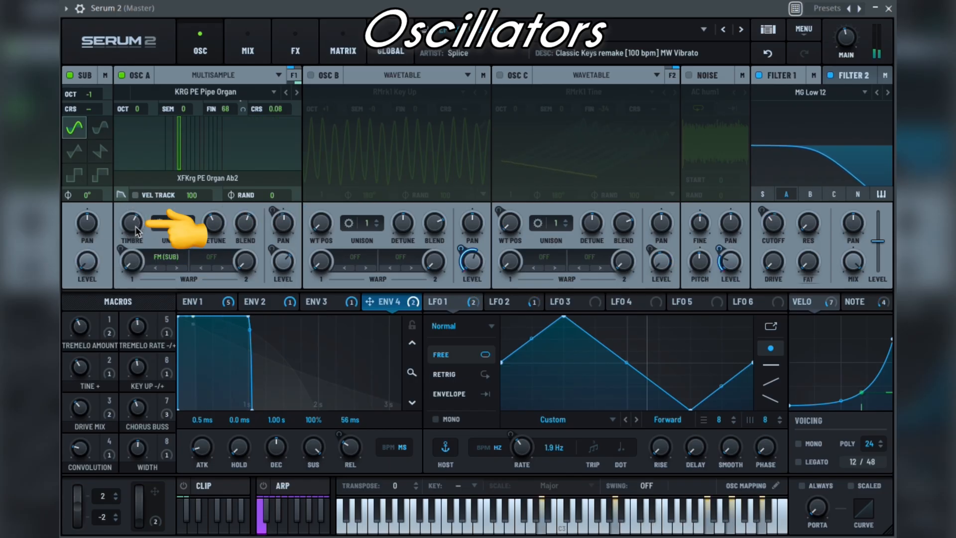
mouse_move(136, 224)
left_mouse_down()
mouse_move(139, 253)
mouse_move(137, 230)
left_mouse_up()
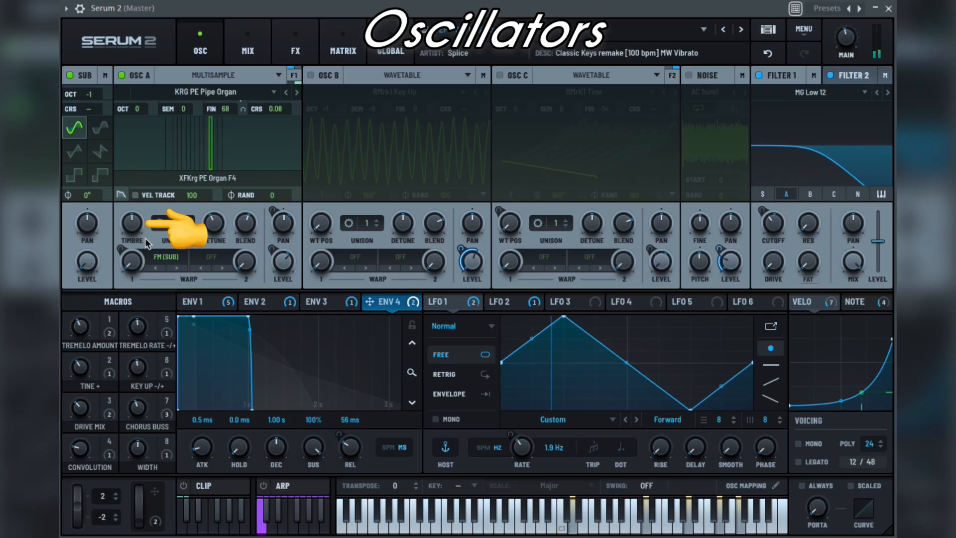
Change oscillator A to the Sample type and look through its sample list.
left_click(228, 76)
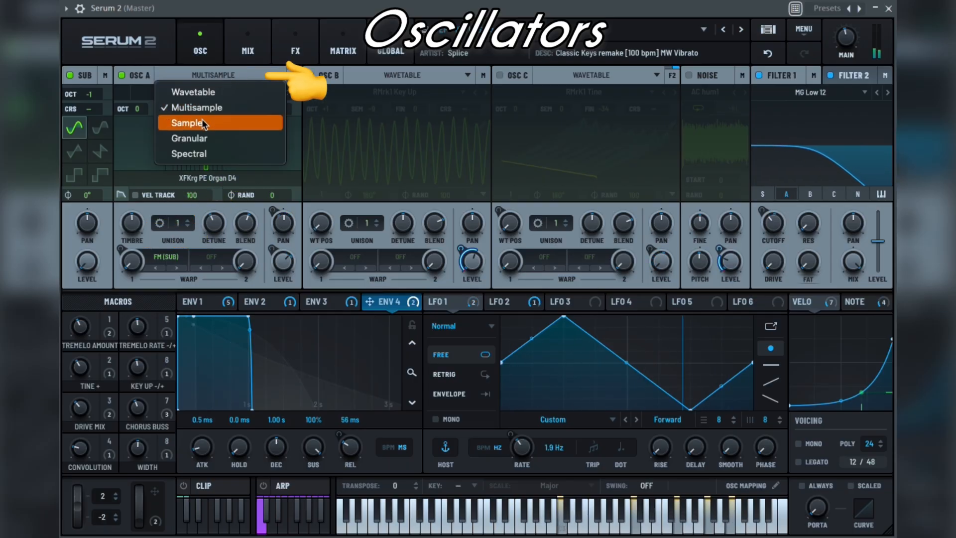
left_click(202, 122)
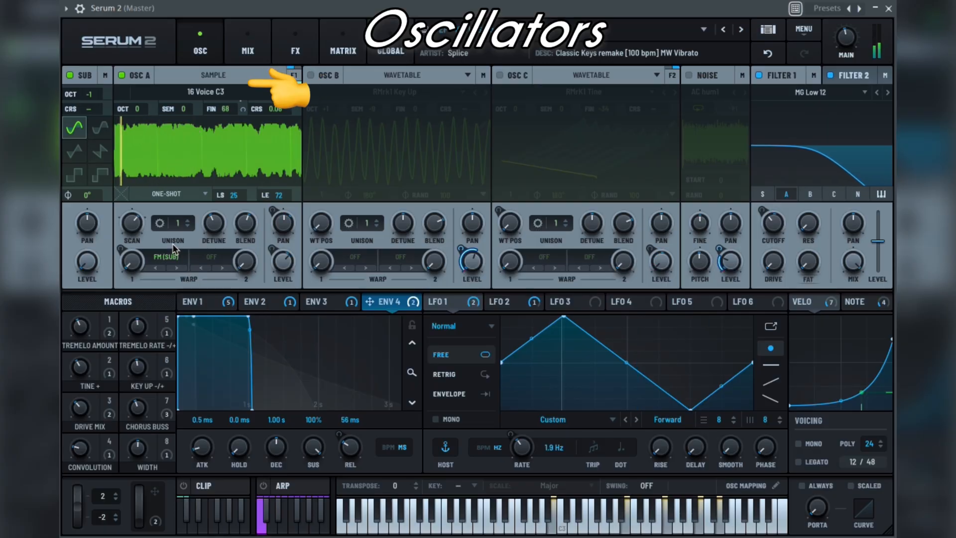
left_click(224, 92)
left_click(224, 90)
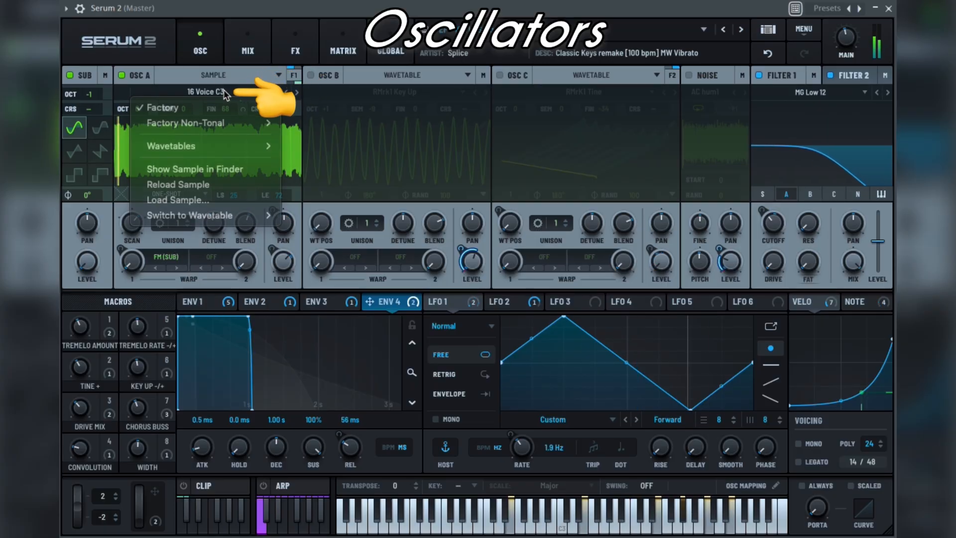
Try the start and end markers of the 16 Voice C3 sample and view the waveform's snap and slicing options.
mouse_move(116, 159)
left_mouse_down()
mouse_move(144, 154)
mouse_move(120, 157)
left_mouse_up()
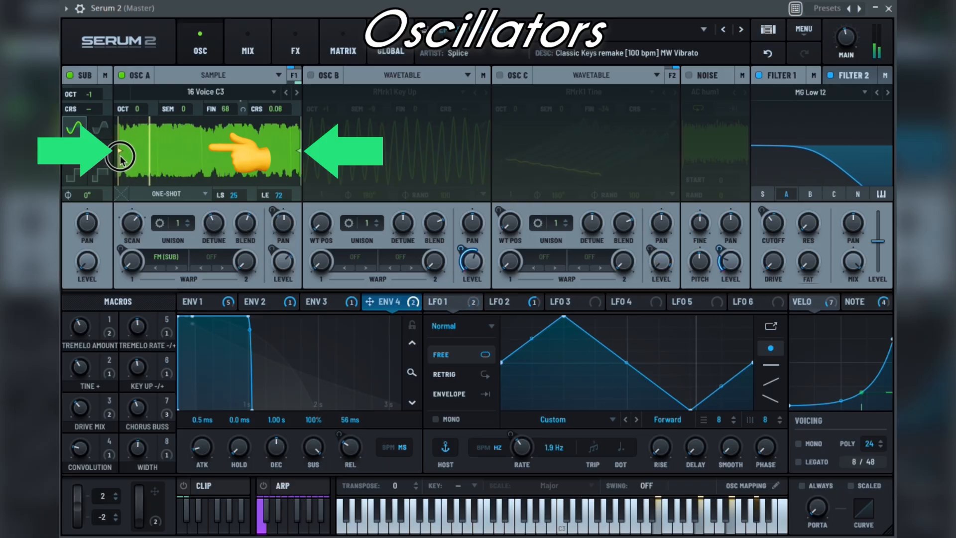
left_click_drag(299, 152, 318, 157)
right_click(193, 153)
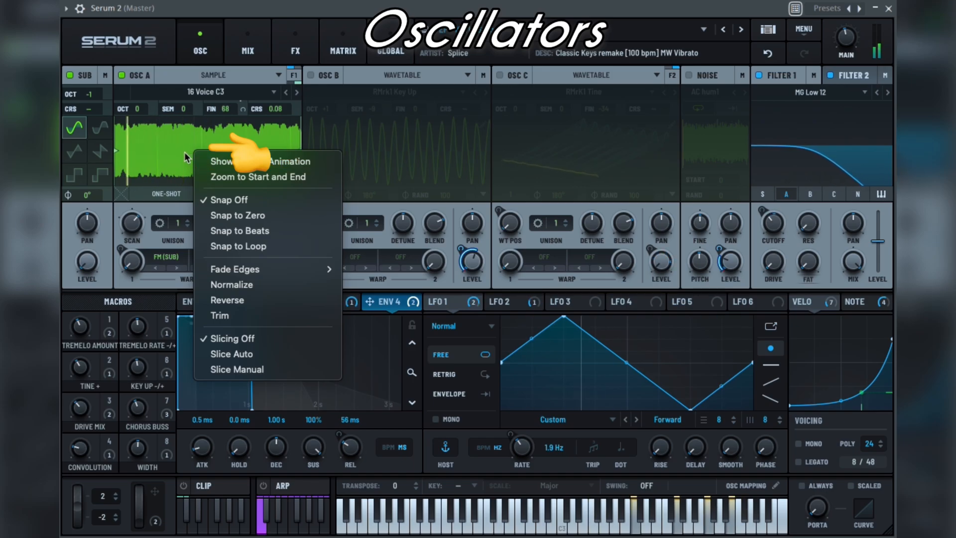
left_click(185, 153)
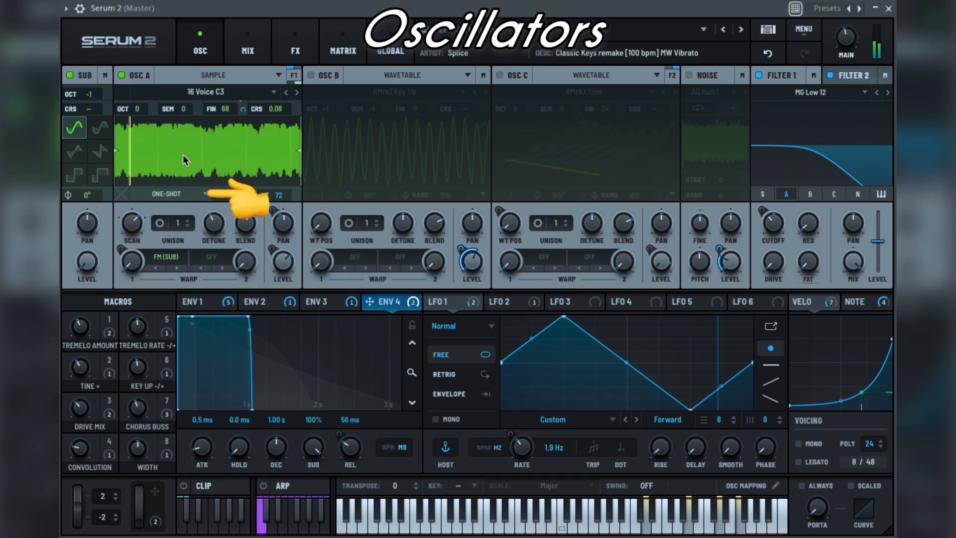
Review oscillator A's sample loop modes, set the loop start to 28 and adjust the scan rate.
left_click(190, 196)
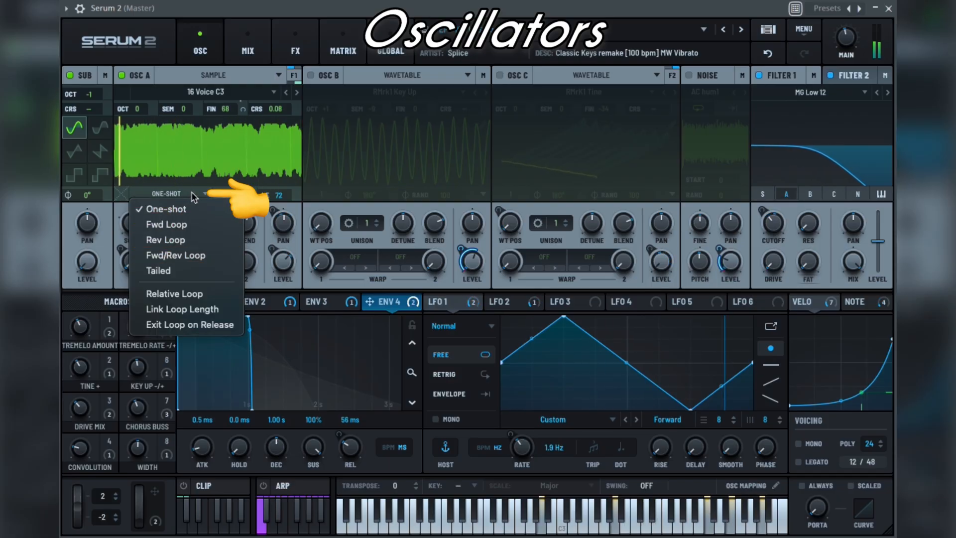
left_click(191, 193)
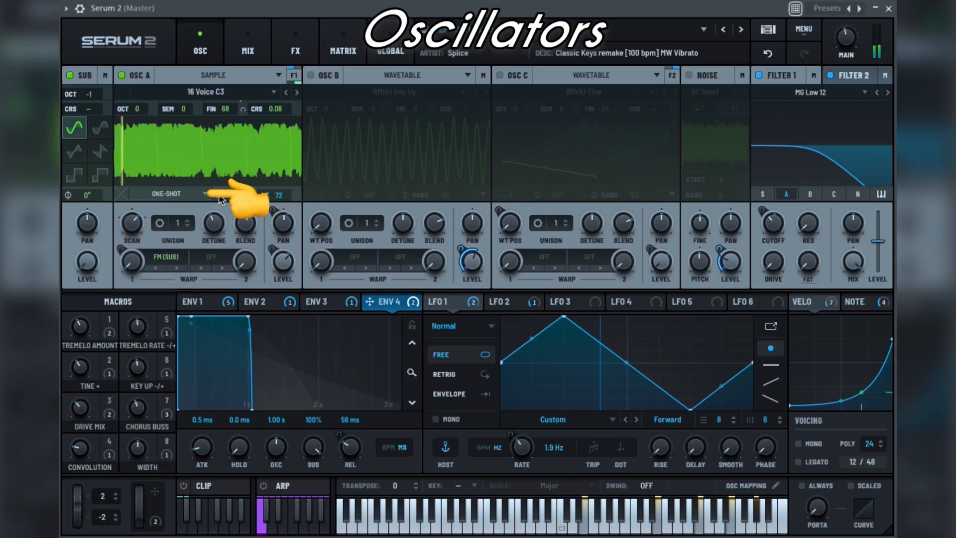
left_click_drag(234, 194, 285, 194)
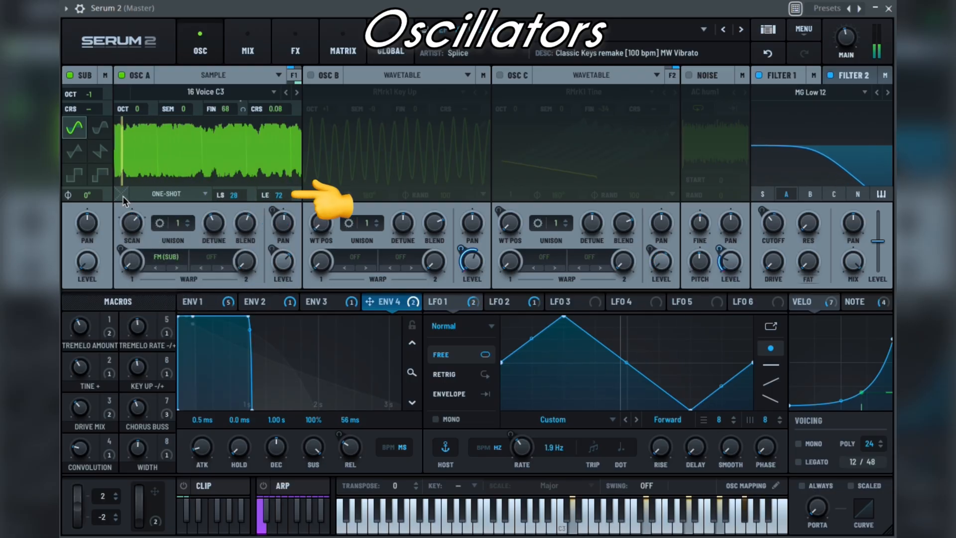
mouse_move(121, 195)
left_mouse_down()
mouse_move(120, 132)
mouse_move(118, 202)
mouse_move(148, 211)
left_mouse_up()
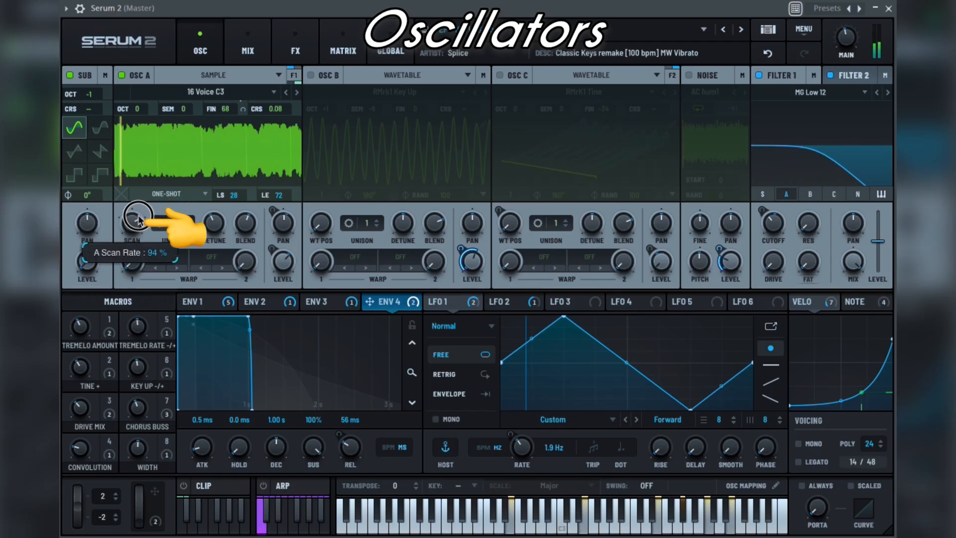
left_click_drag(135, 227, 137, 249)
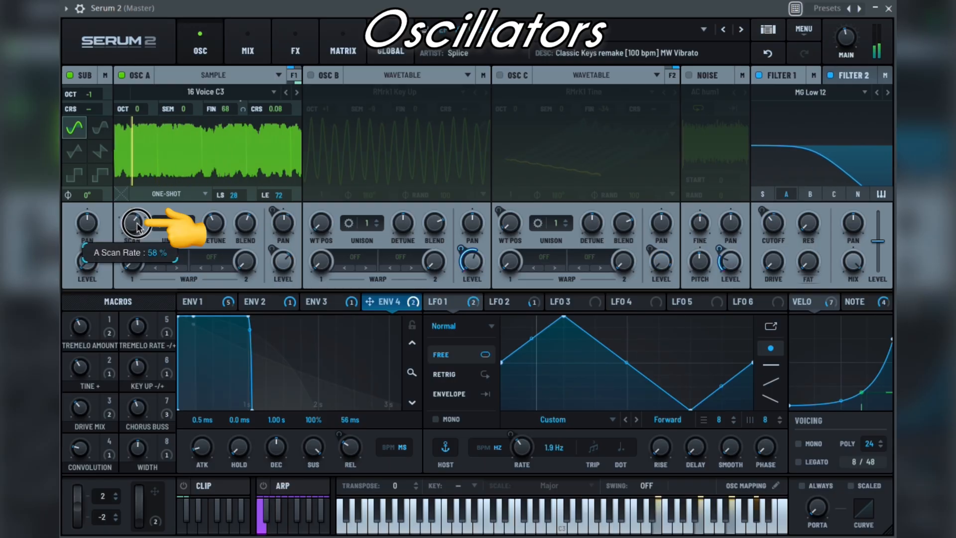
Change oscillator A to the Granular type and try the sample's start and end markers.
left_click(253, 77)
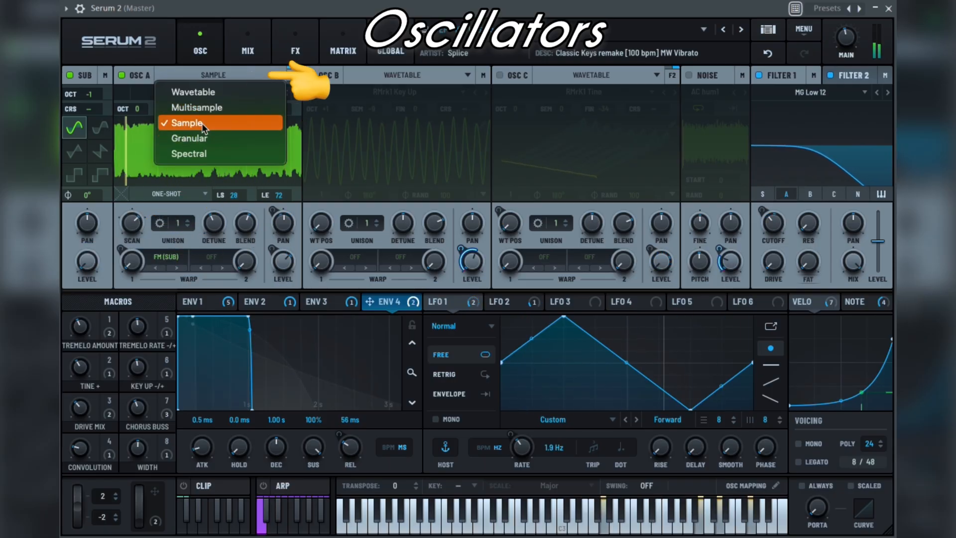
left_click(204, 137)
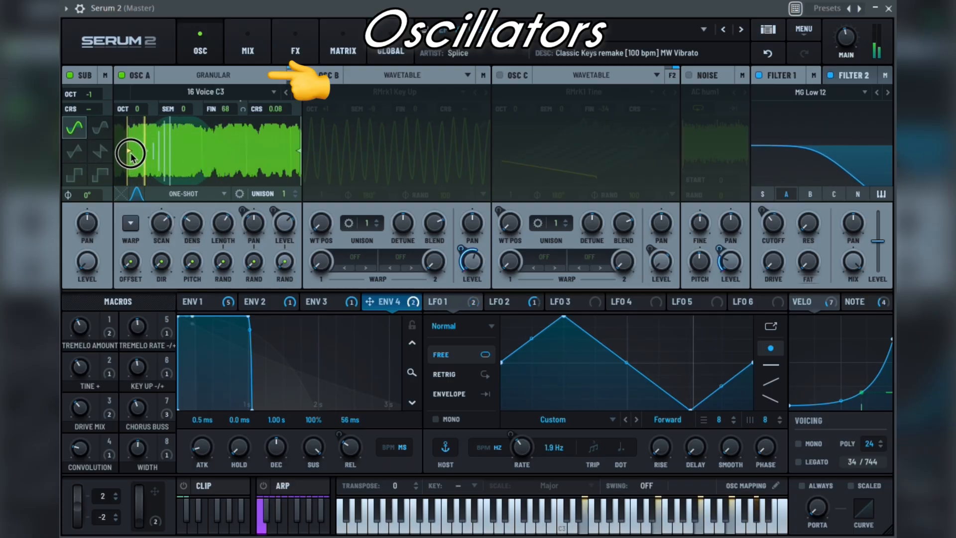
left_click_drag(299, 151, 306, 152)
View the granular waveform's options and loop modes, and try the loop fade.
right_click(194, 138)
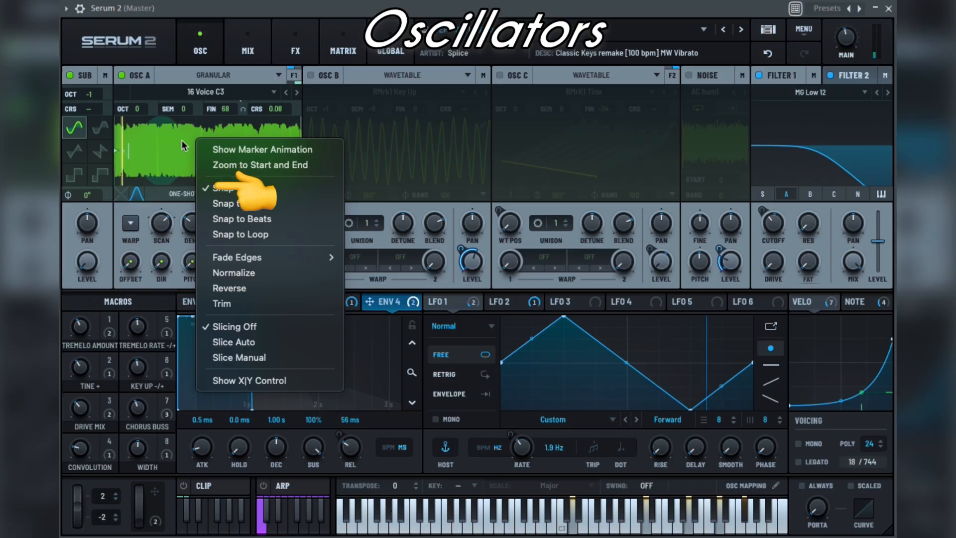
left_click(182, 141)
left_click(183, 194)
left_click(185, 206)
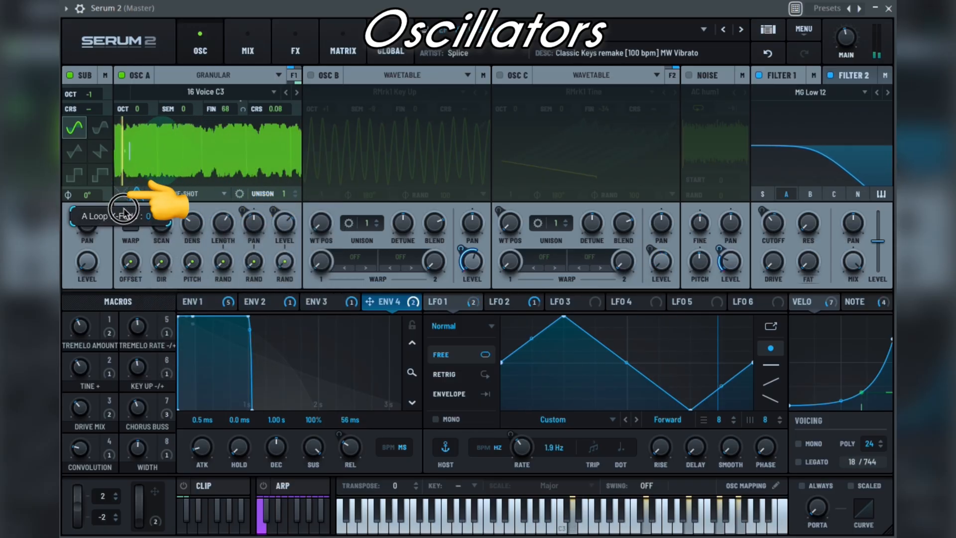
Open oscillator A's grain window settings and try the skew, returning it to 0.
left_click(136, 196)
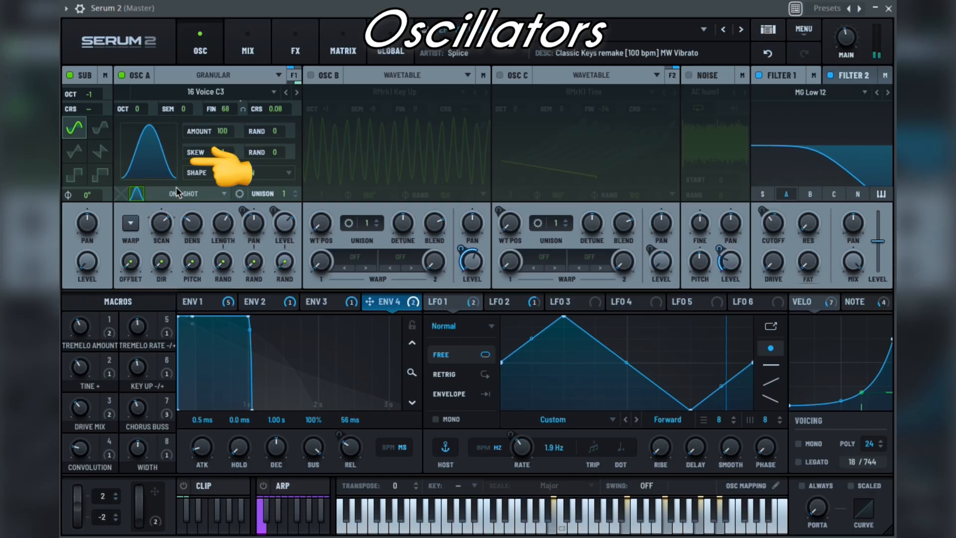
left_click_drag(226, 146, 227, 147)
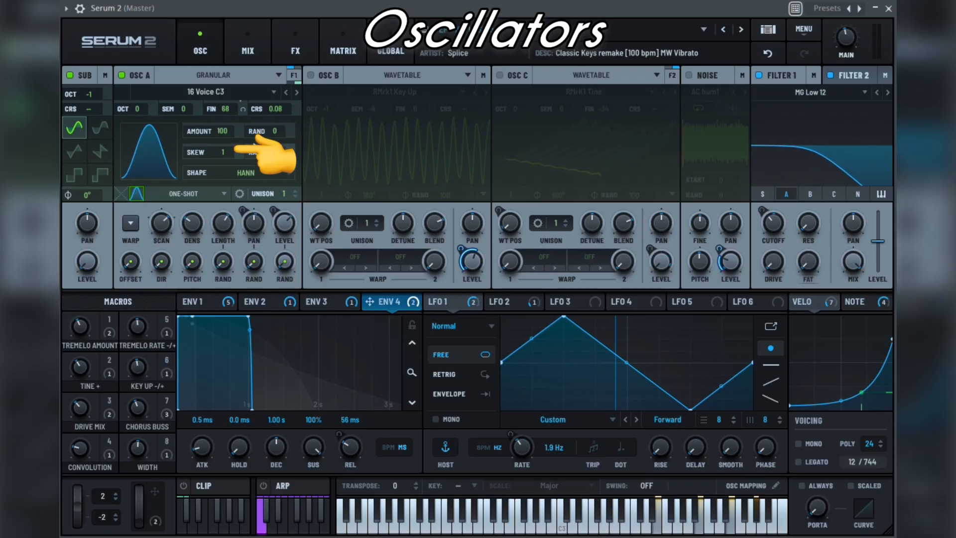
left_click(276, 131)
mouse_move(242, 157)
left_mouse_down()
mouse_move(231, 139)
mouse_move(231, 160)
left_mouse_up()
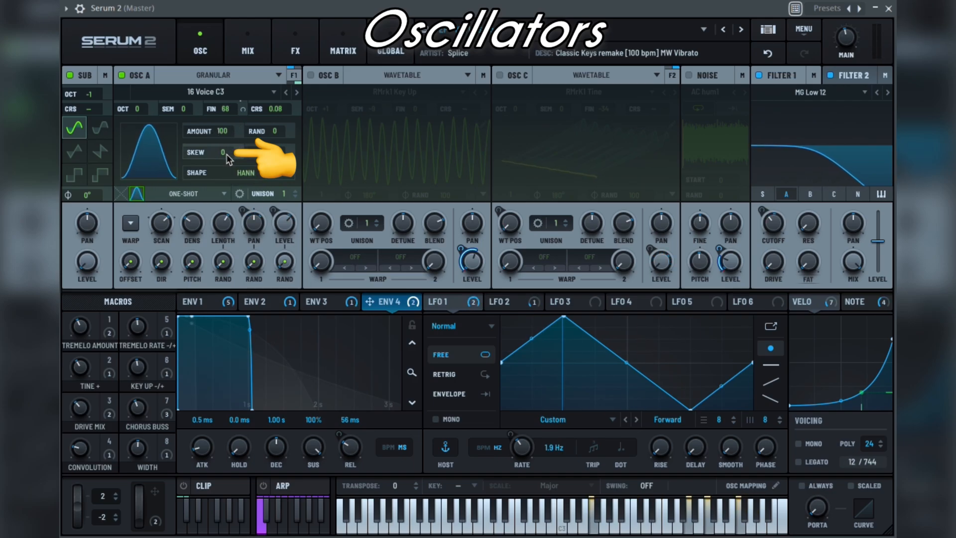
Try other grain window shapes, including Welch, restore Hann and close the grain window settings.
left_click(261, 172)
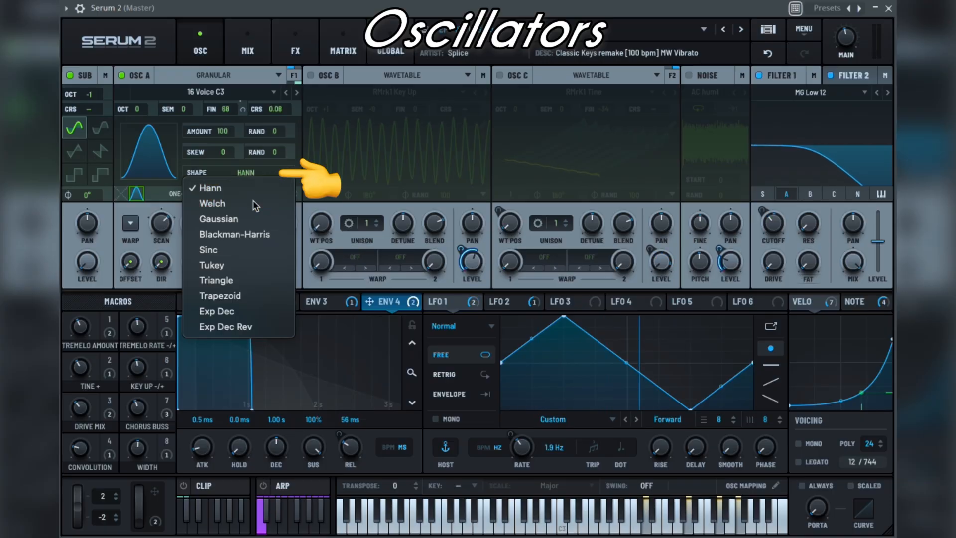
left_click(253, 201)
left_click(260, 176)
left_click(251, 217)
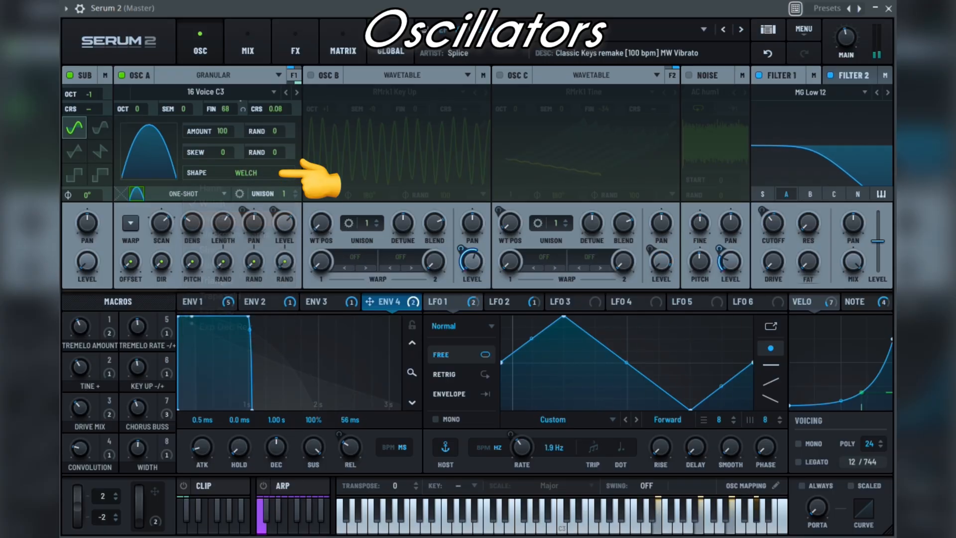
left_click(264, 174)
left_click(248, 190)
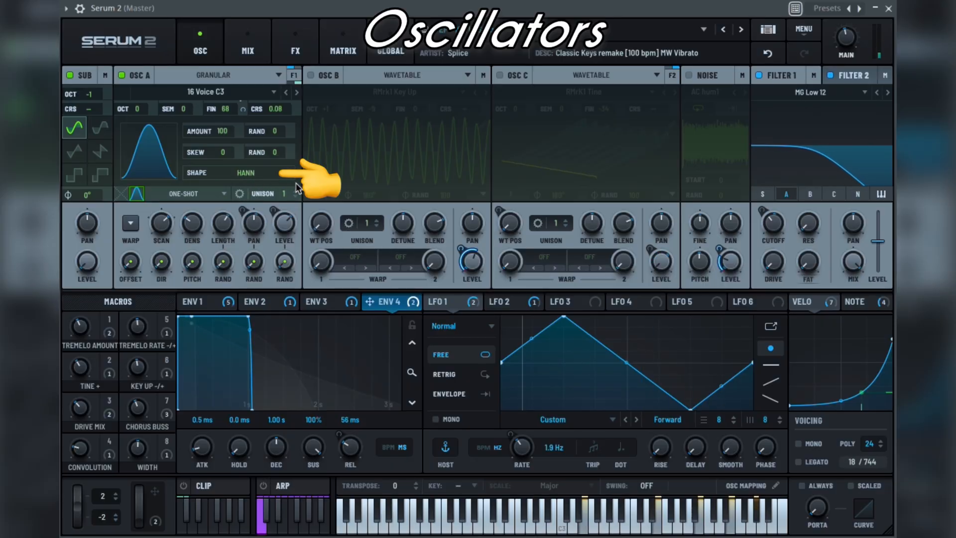
left_click(143, 194)
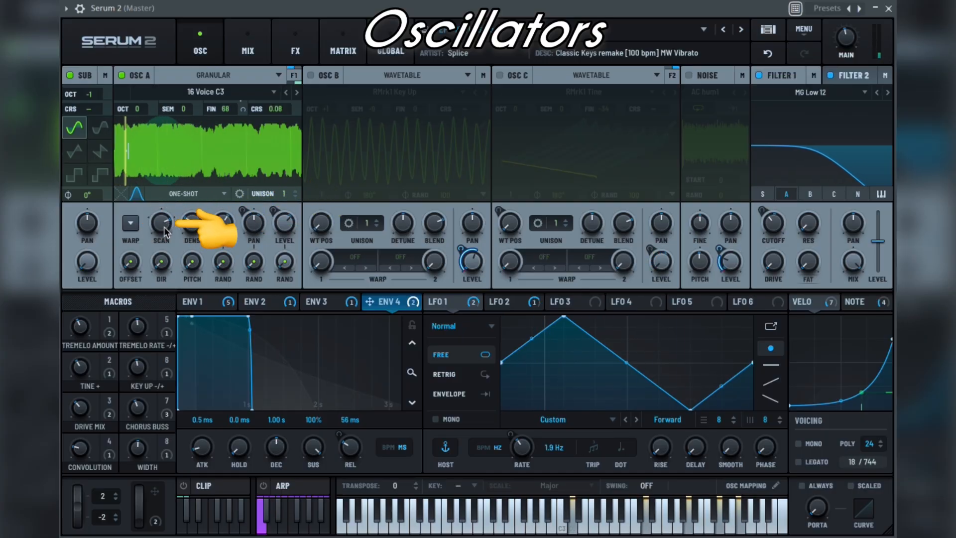
Adjust the granular oscillator's scan, density and length and try its random offset.
left_click_drag(168, 222, 166, 242)
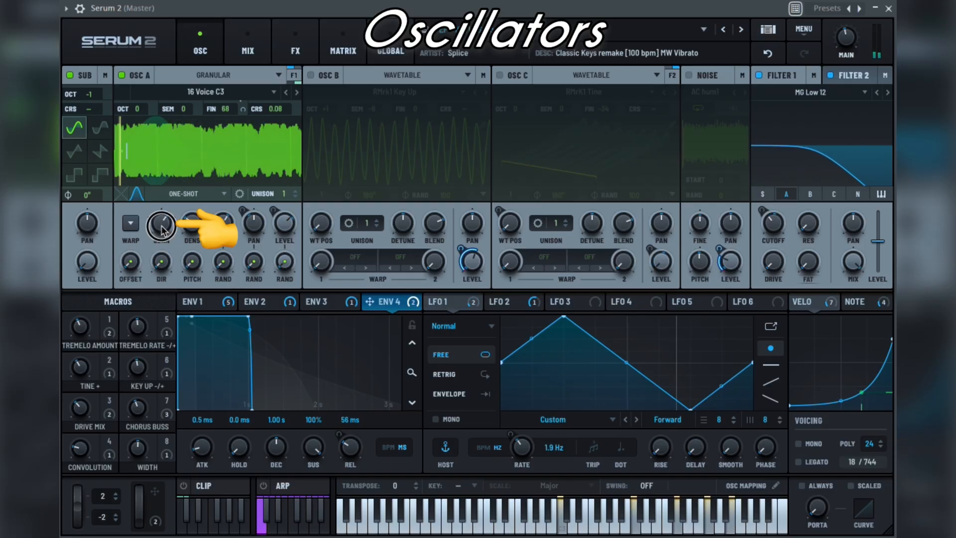
right_click(198, 228)
left_click(195, 230)
left_click_drag(226, 231, 289, 199)
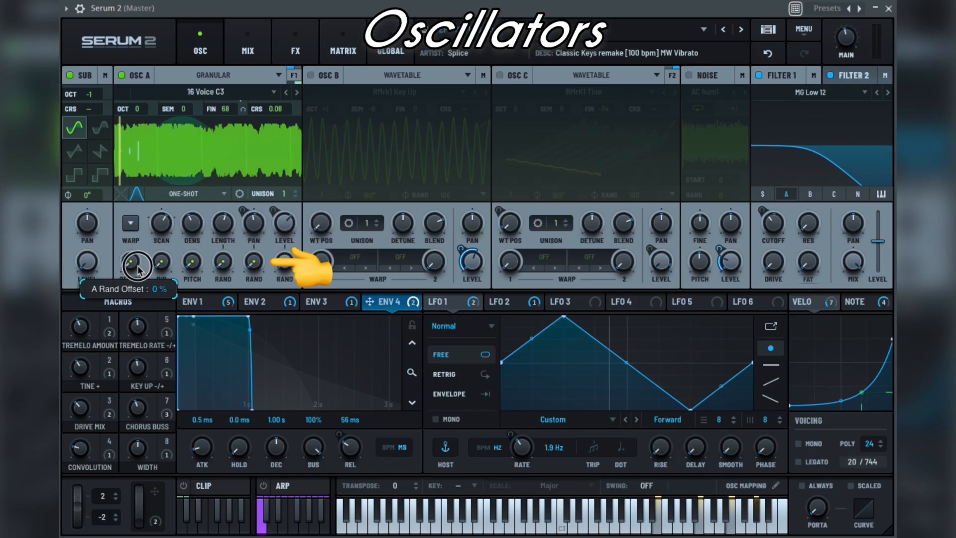
Change oscillator A to the Spectral type.
left_click(236, 75)
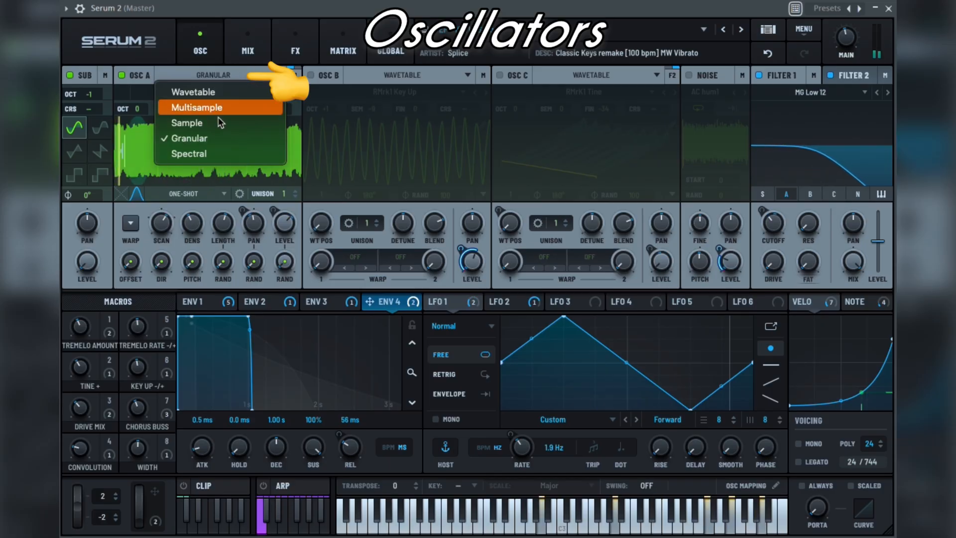
left_click(207, 153)
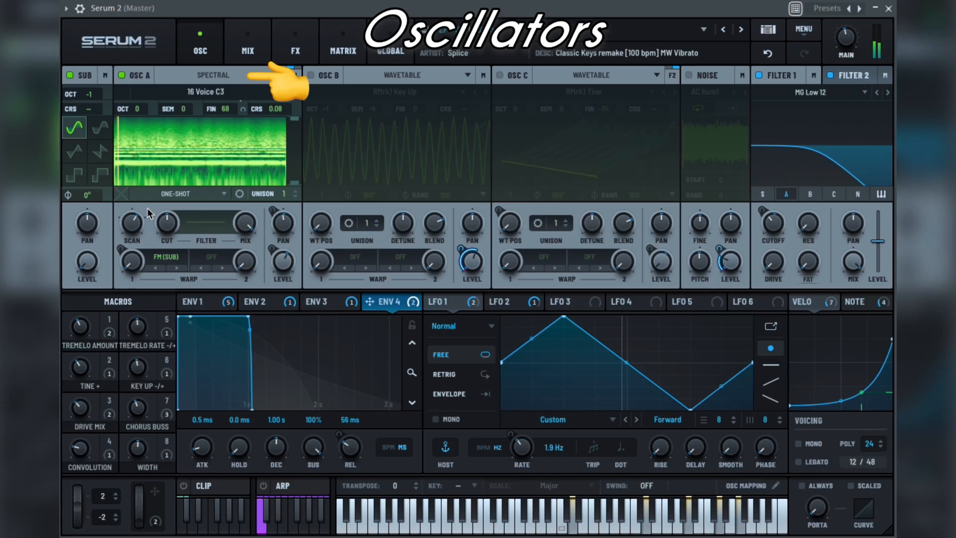
Look through oscillator A's spectral sample options and examine the start and end markers on its spectrogram.
left_click(219, 93)
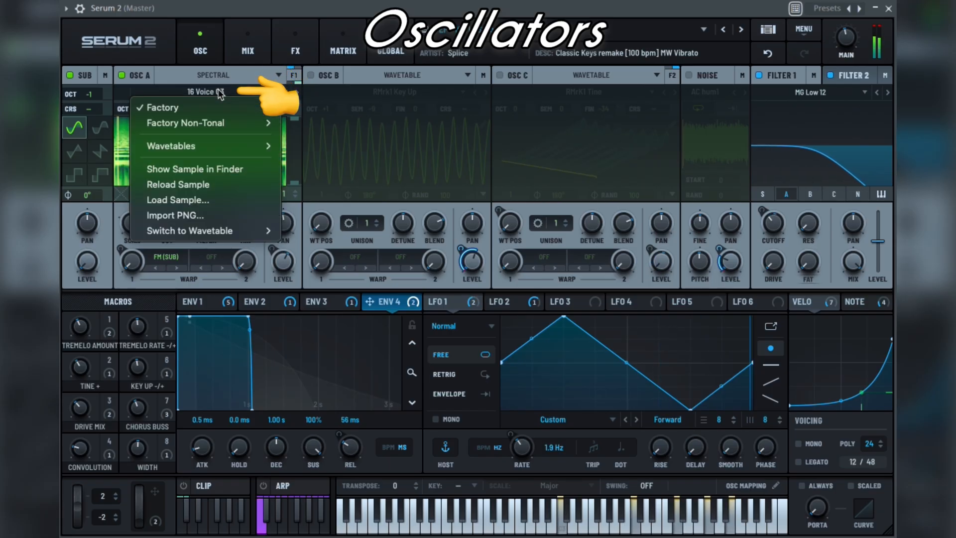
left_click(220, 93)
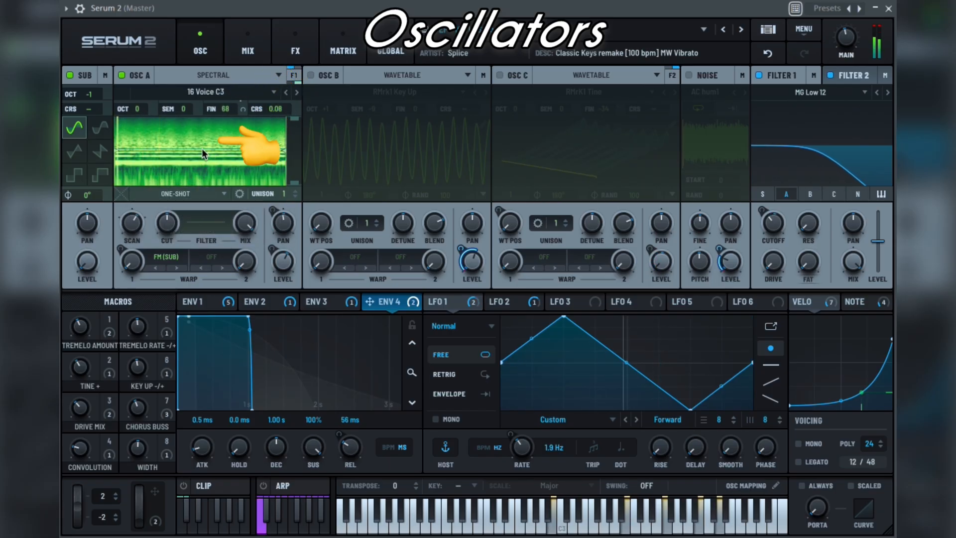
left_click(198, 162)
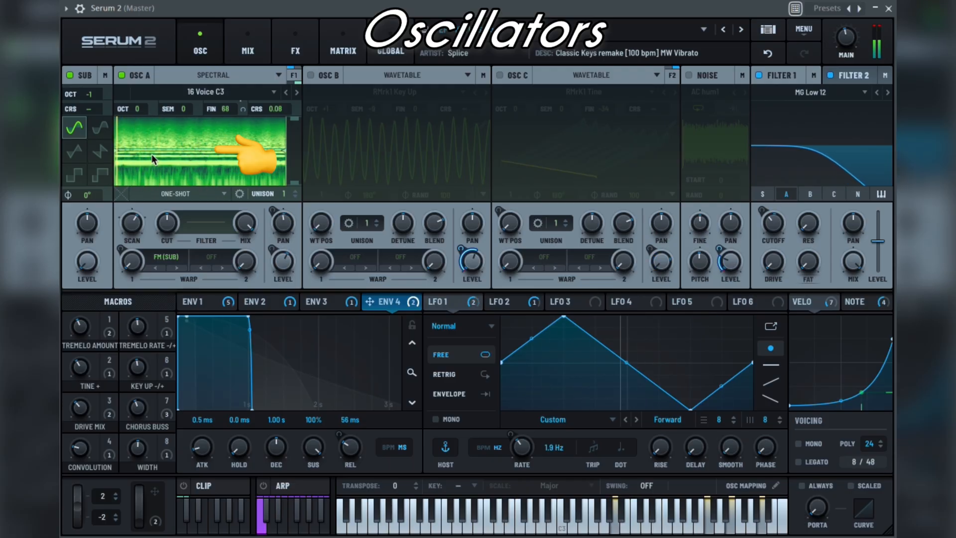
left_click(124, 156)
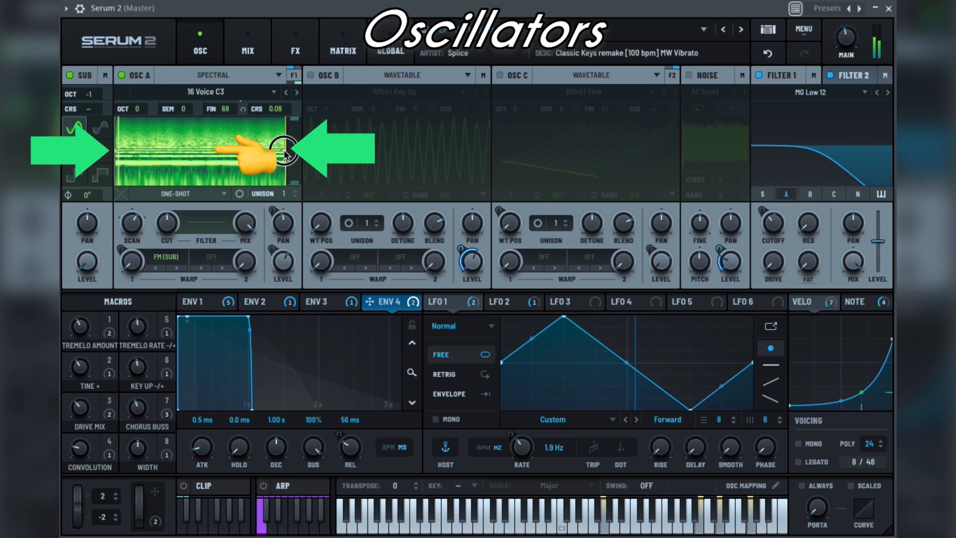
Narrow the spectral oscillator's frequency range from both its high and low ends and check the spectrogram's options.
left_click_drag(296, 122, 296, 131)
mouse_move(298, 187)
left_mouse_down()
mouse_move(296, 168)
mouse_move(294, 176)
left_mouse_up()
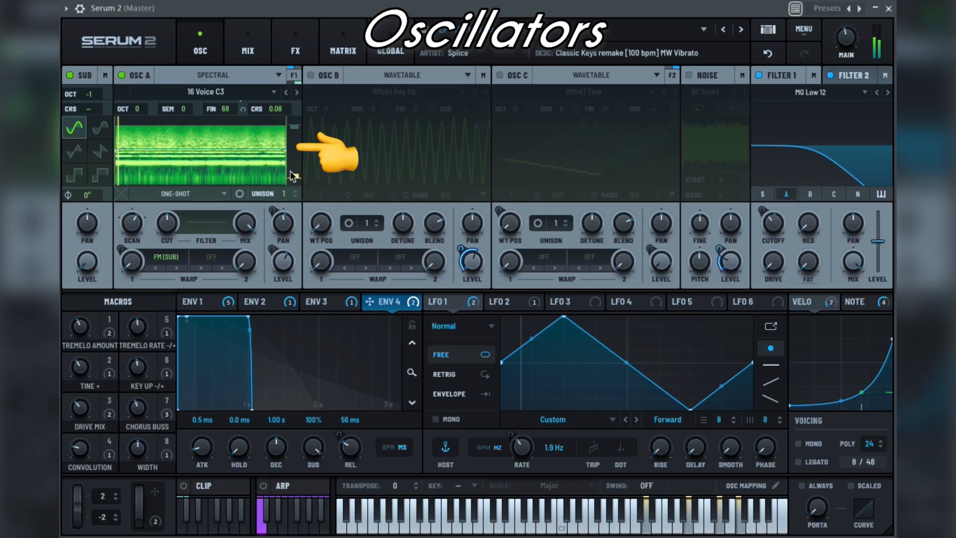
right_click(242, 158)
left_click(215, 157)
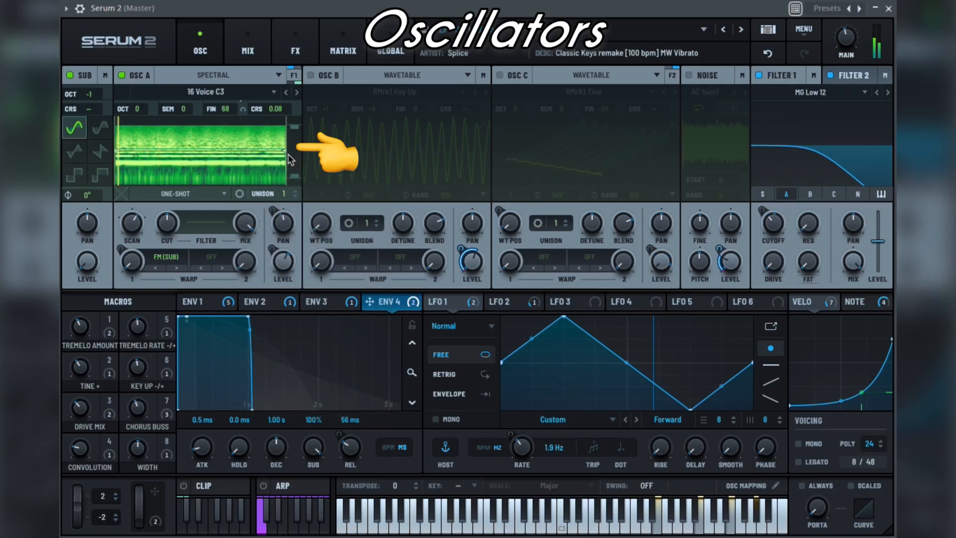
right_click(217, 152)
left_click(194, 154)
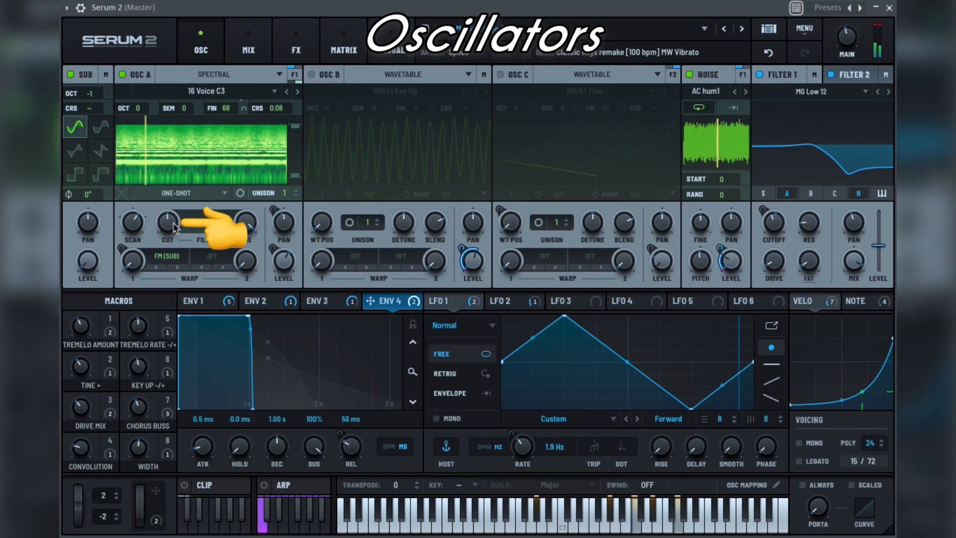
Adjust oscillator A's spectral filter cutoff, browse its filter shapes without changing the curve and set the wet/dry mix to 72 %.
mouse_move(174, 228)
left_mouse_down()
mouse_move(171, 244)
mouse_move(165, 220)
left_mouse_up()
left_click(207, 227)
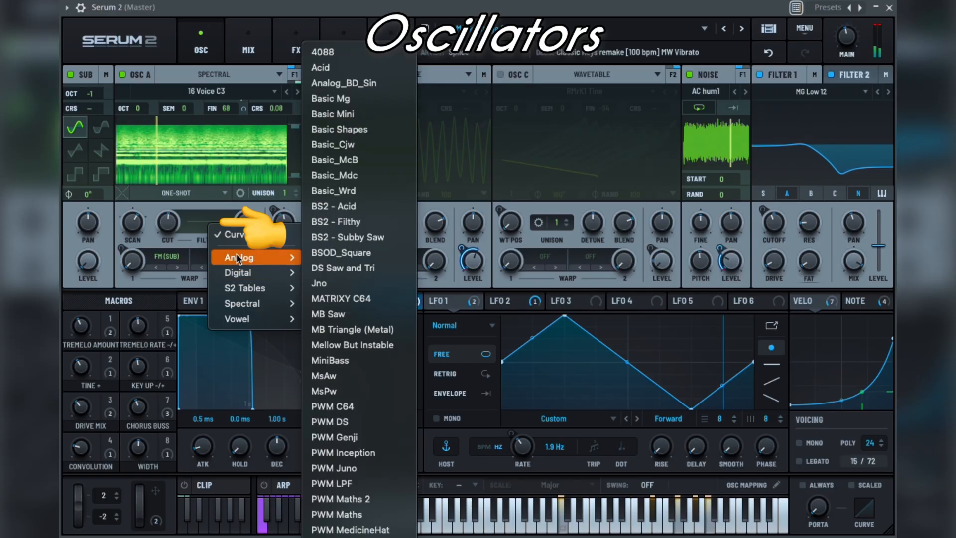
left_click(230, 232)
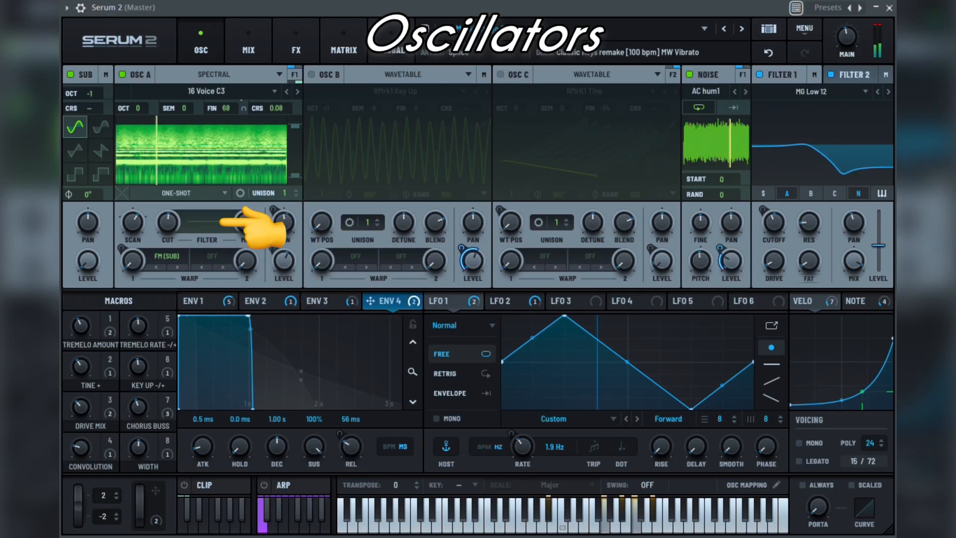
left_click_drag(247, 222, 251, 259)
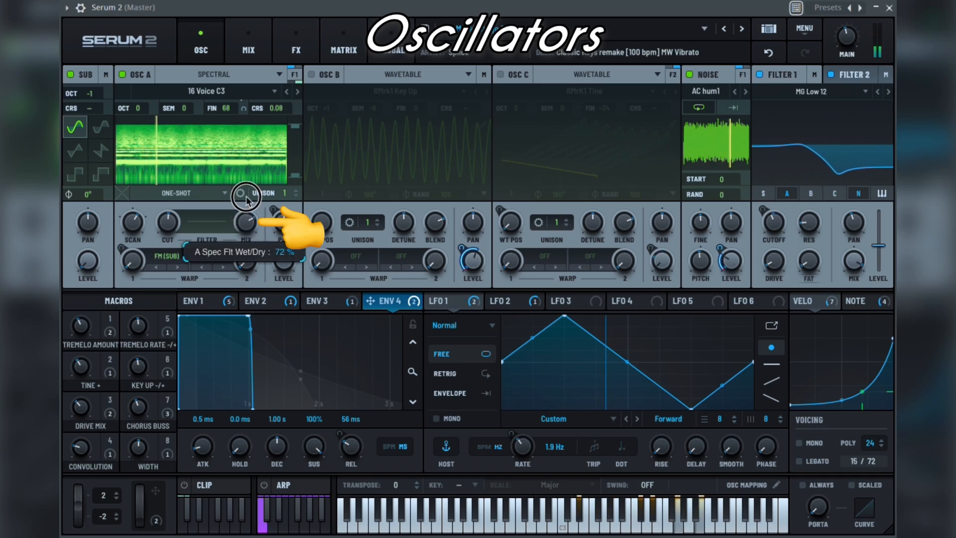
Change oscillator A back to the Wavetable type.
left_click(204, 74)
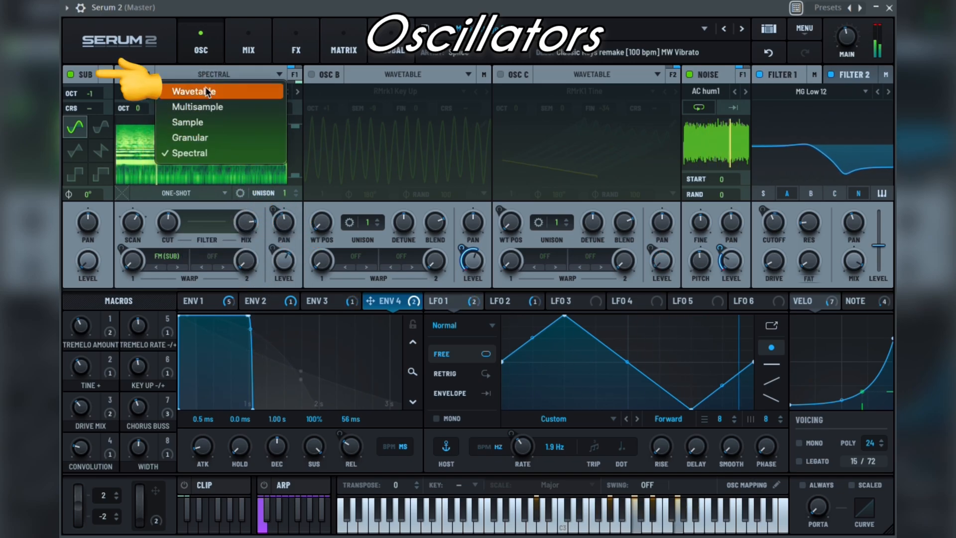
left_click(205, 91)
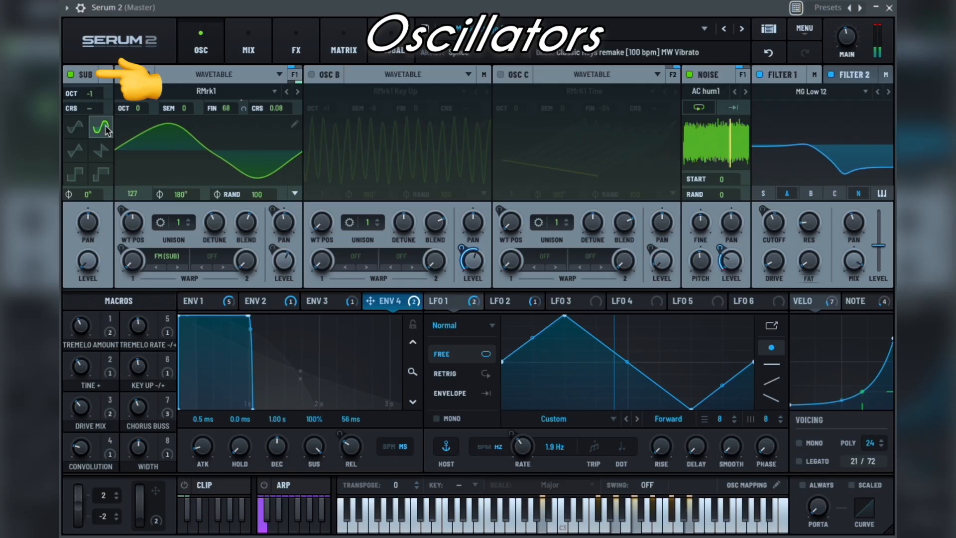
Try the sub oscillator's octave, waveform, pan and level controls, including a square wave, and restore the sine wave.
left_click_drag(90, 95, 92, 90)
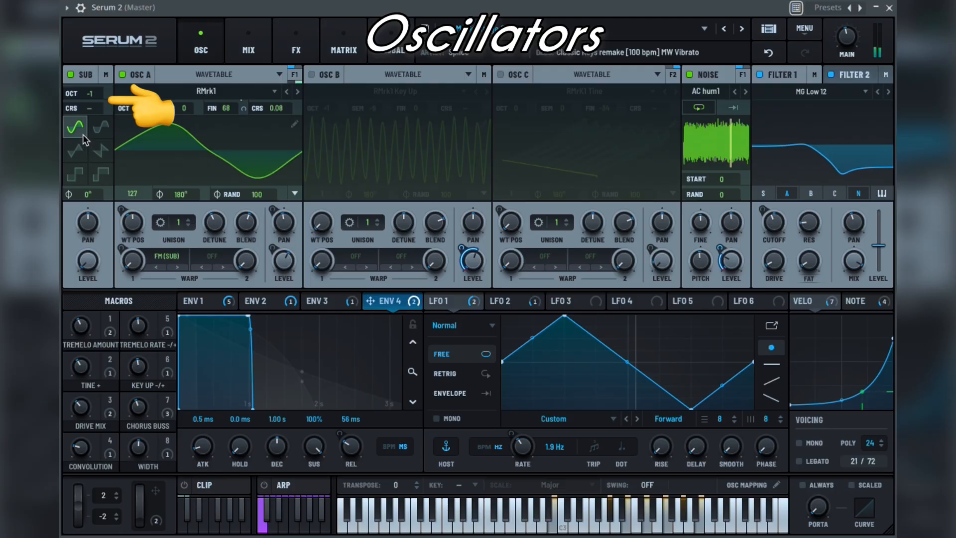
left_click(76, 174)
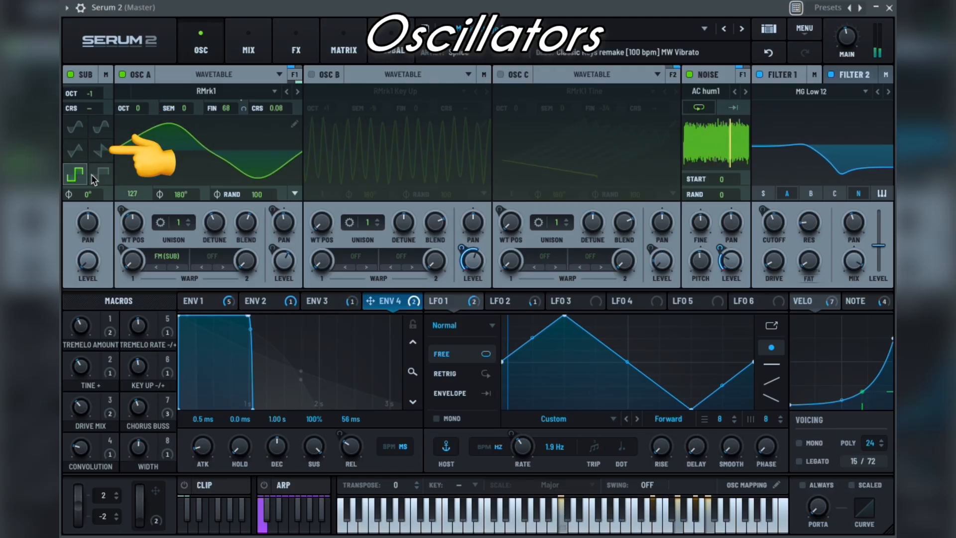
left_click(75, 128)
left_click(85, 220)
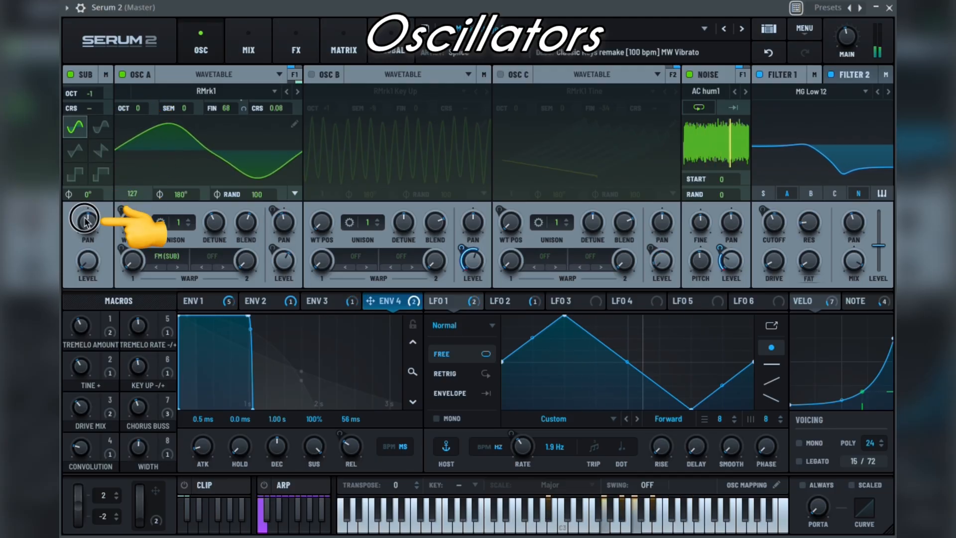
left_click(91, 262)
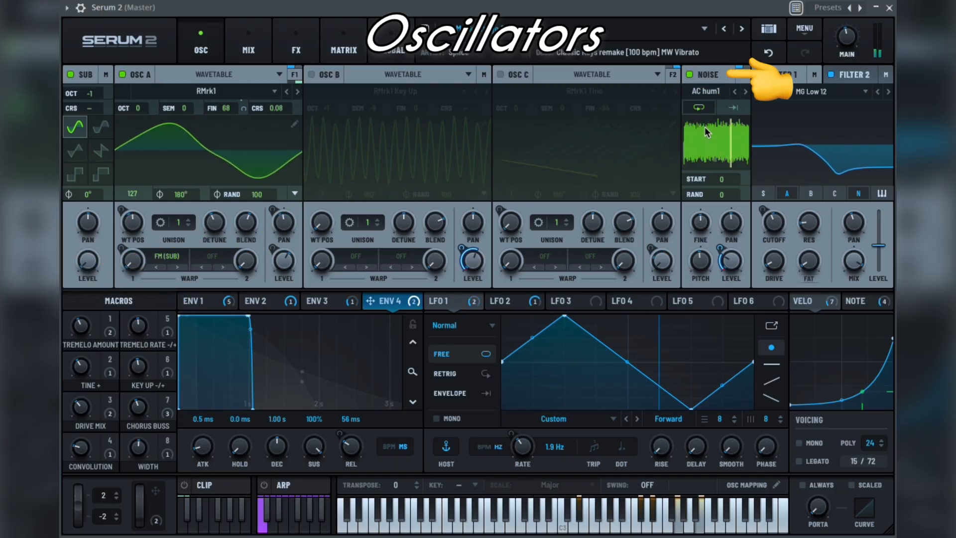
Browse the noise oscillator's sample categories, including Analog, and keep AC hum1.
left_click(712, 91)
mouse_move(718, 104)
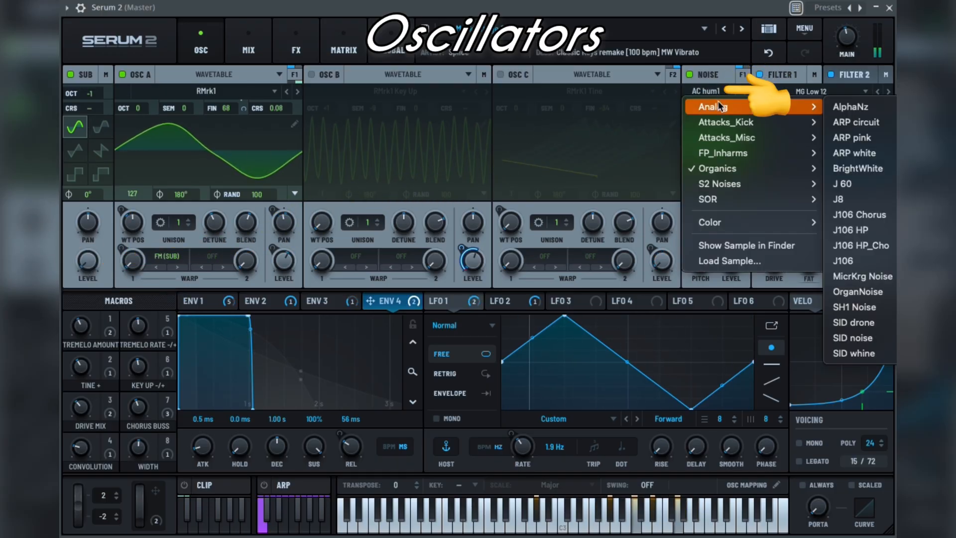
left_click(718, 92)
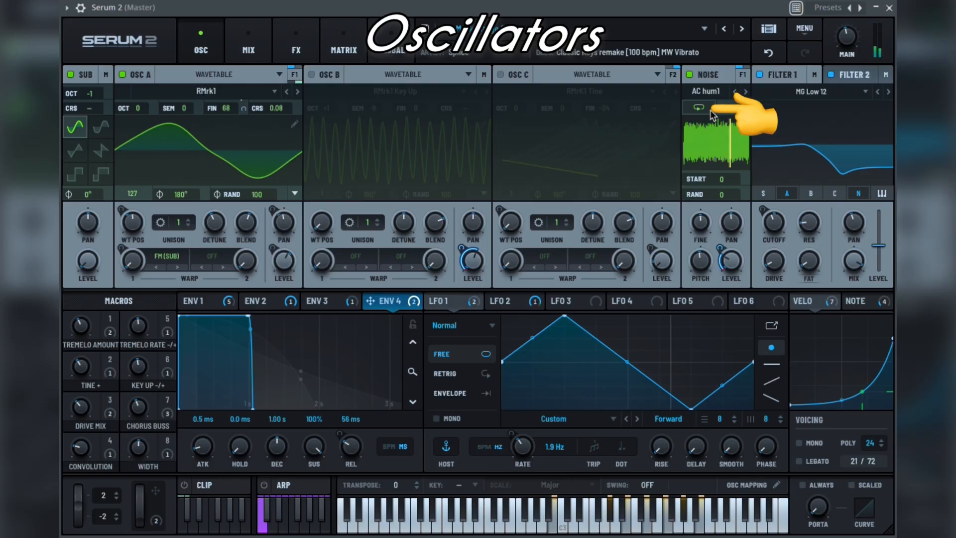
Try one-shot playback on the noise oscillator and restore looping.
left_click(710, 112)
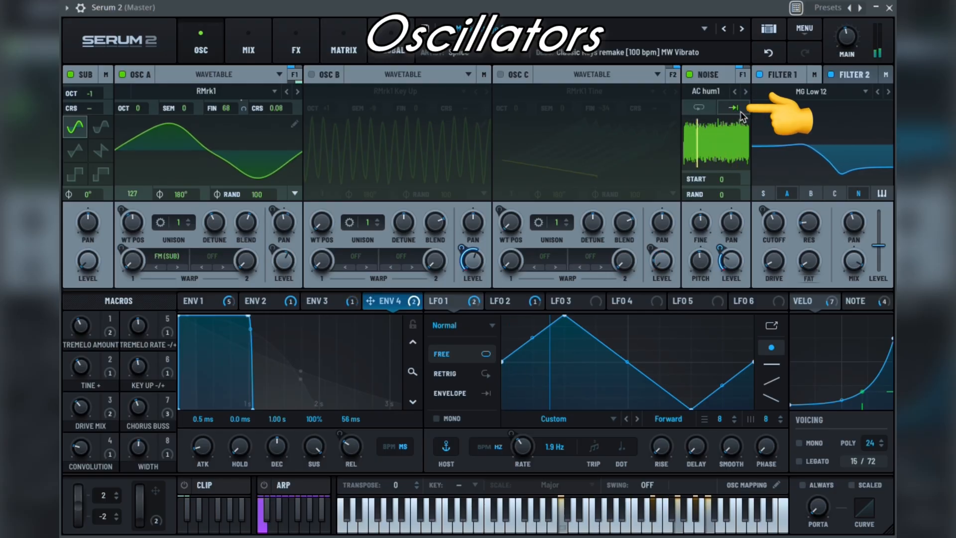
left_click(700, 108)
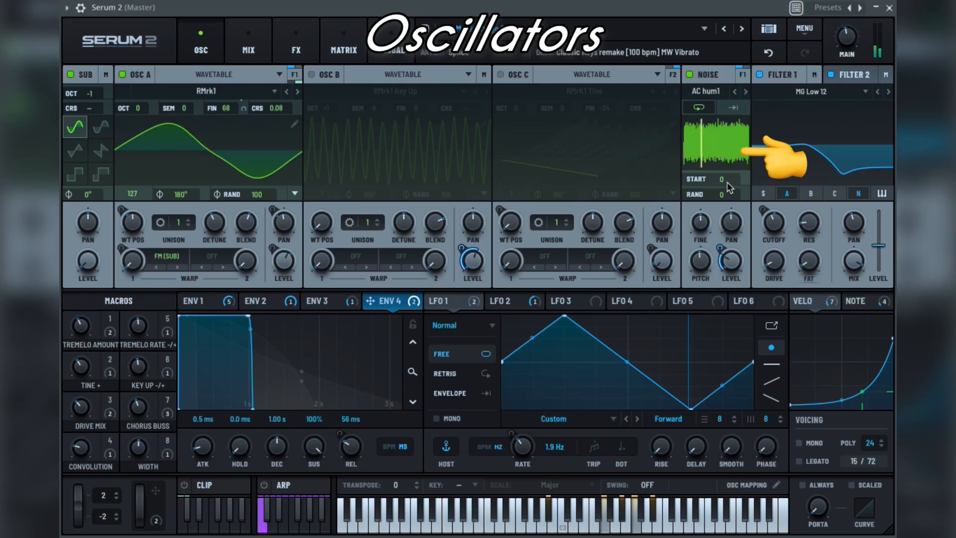
Set the noise oscillator's start position to 1 and try its fine tuning, pan and level.
left_click_drag(726, 181, 731, 205)
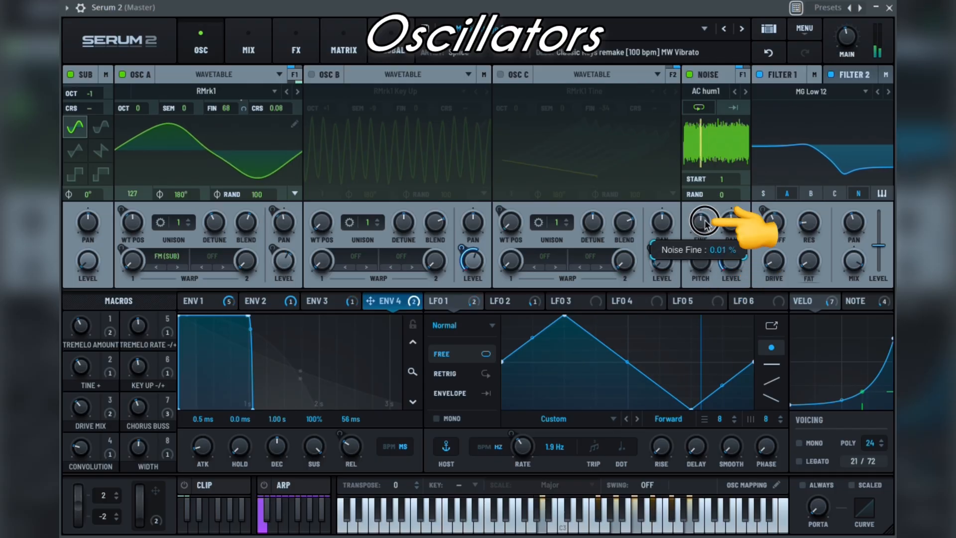
mouse_move(731, 222)
left_mouse_down()
mouse_move(729, 253)
mouse_move(734, 227)
left_mouse_up()
mouse_move(732, 261)
left_mouse_down()
mouse_move(737, 237)
mouse_move(732, 264)
left_mouse_up()
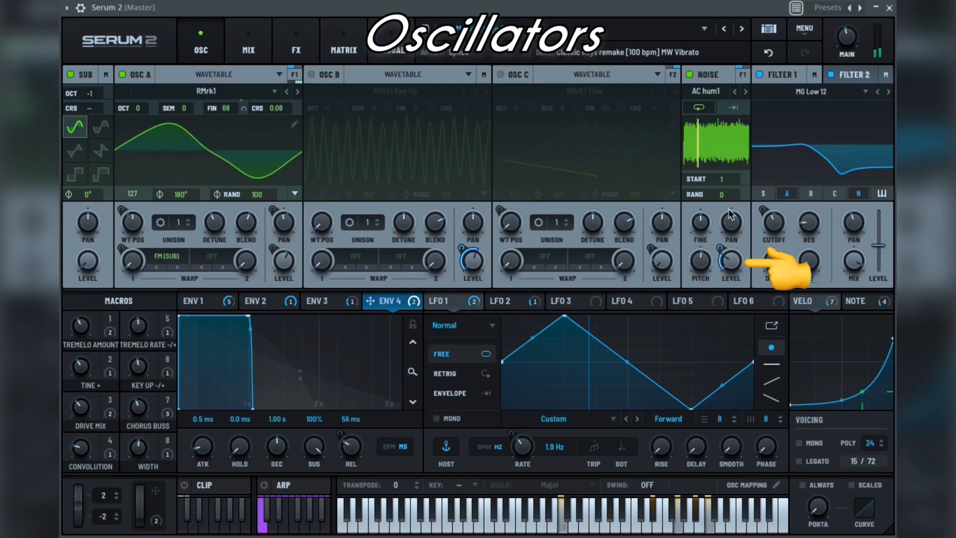
Examine Filter 1's response curve and source routing, and look through its available filter types.
left_click(783, 75)
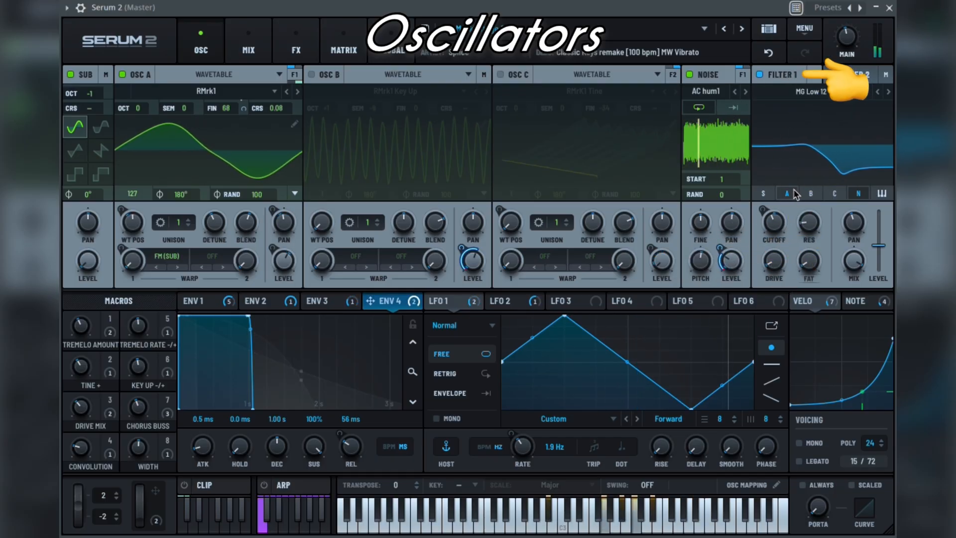
left_click_drag(840, 138, 855, 159)
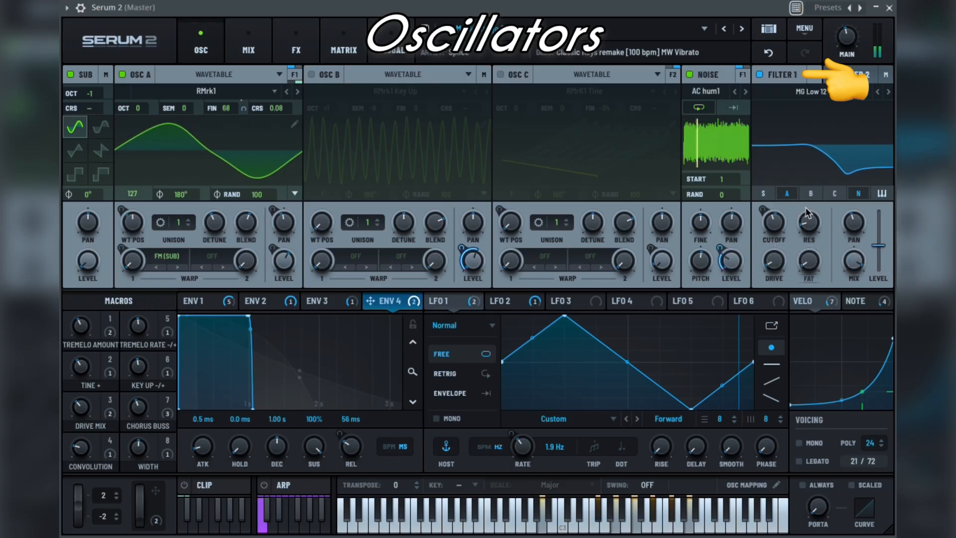
left_click(770, 195)
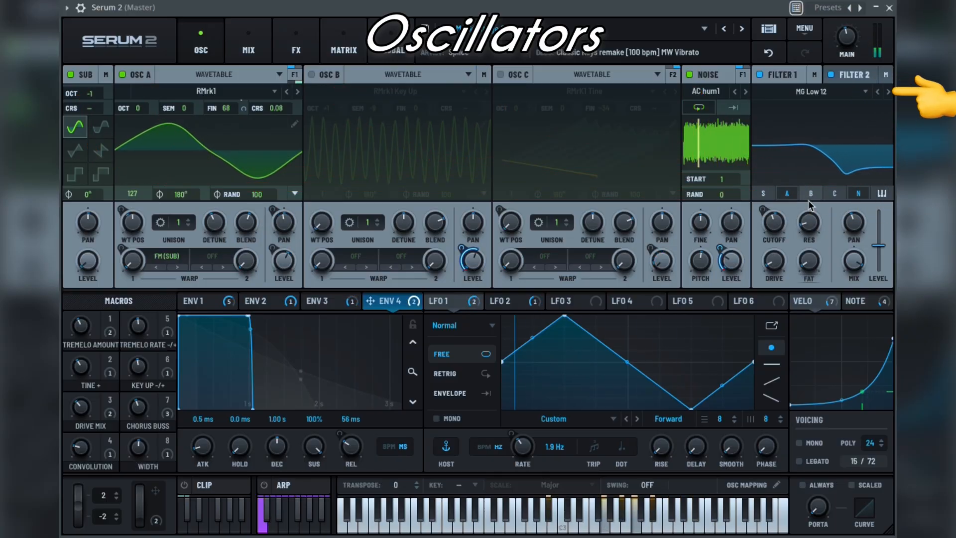
left_click(811, 91)
left_click(811, 91)
Try Filter 1's frequency response display with the live spectrum and restore the plain frequency response.
right_click(819, 178)
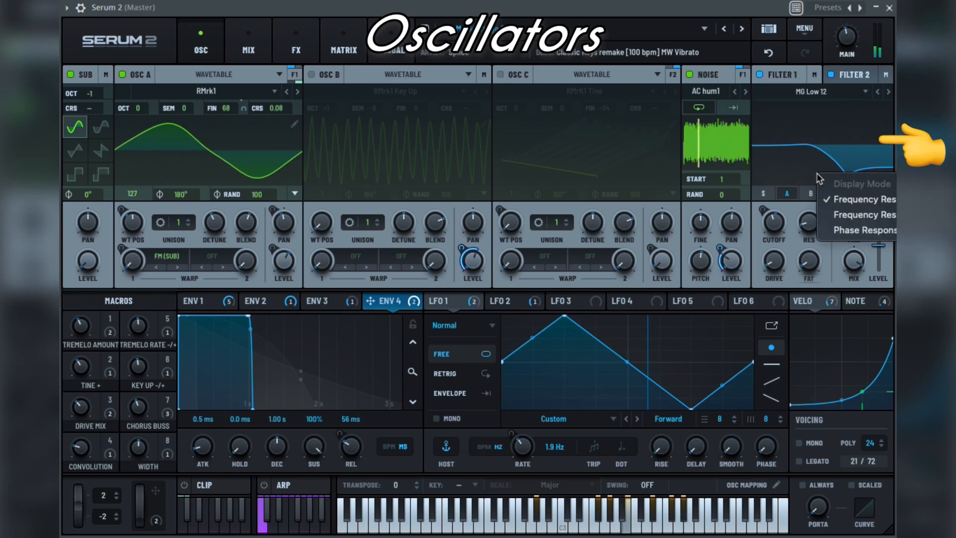
right_click(761, 174)
left_click(791, 209)
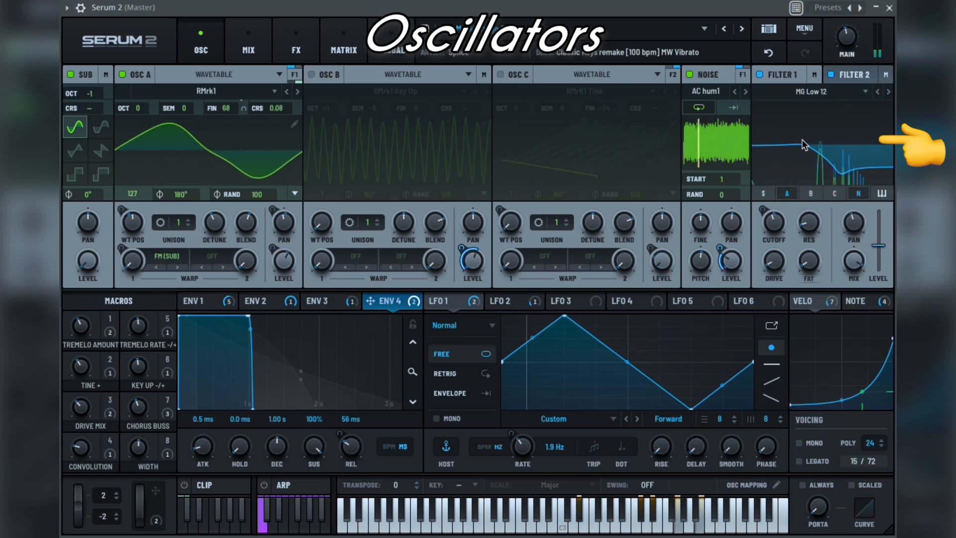
right_click(803, 144)
left_click(832, 164)
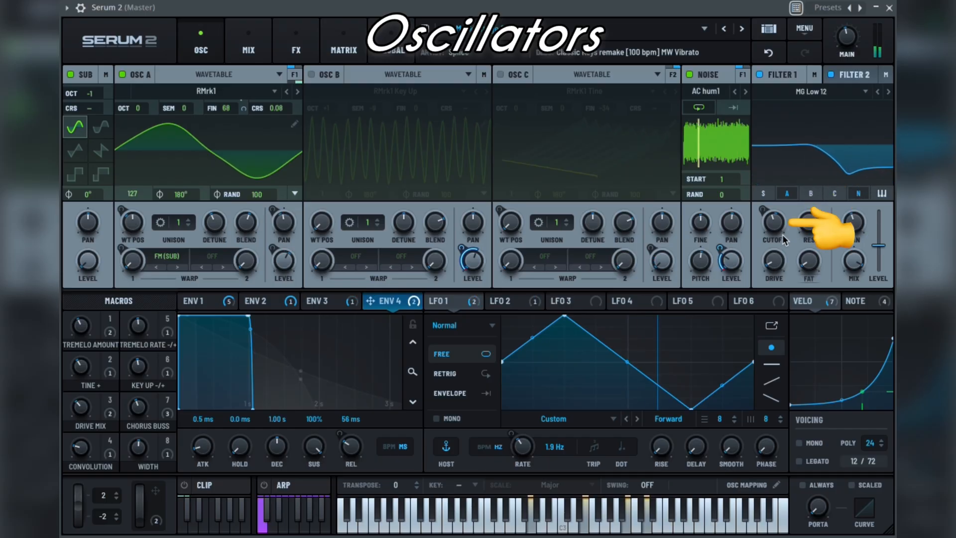
Adjust Filter 1's cutoff and raise its resonance.
left_click_drag(775, 225, 775, 222)
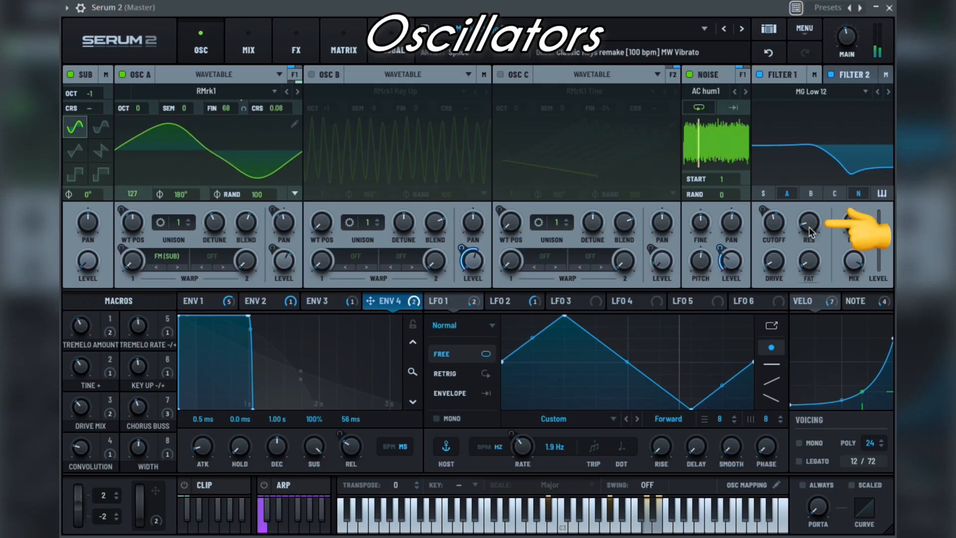
left_click_drag(810, 232, 809, 219)
left_click_drag(810, 179, 810, 191)
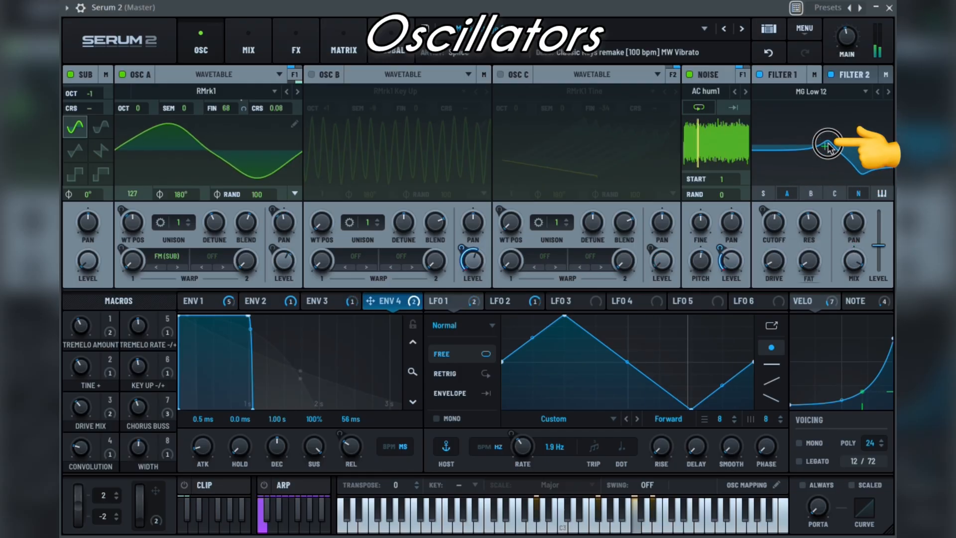
Raise Filter 1's drive and fat amounts, lower its wet mix and try its pan and output level.
left_click_drag(775, 260, 821, 266)
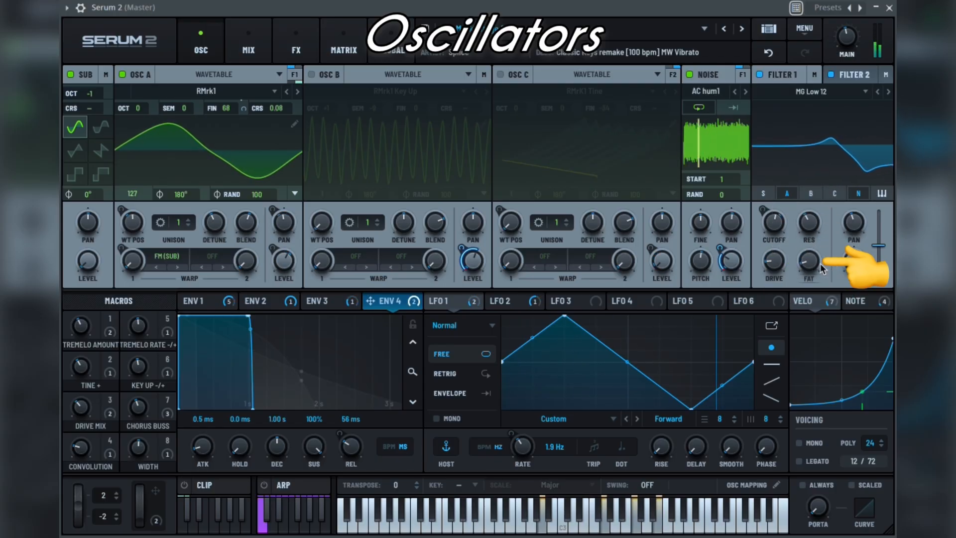
left_click_drag(853, 224, 853, 299)
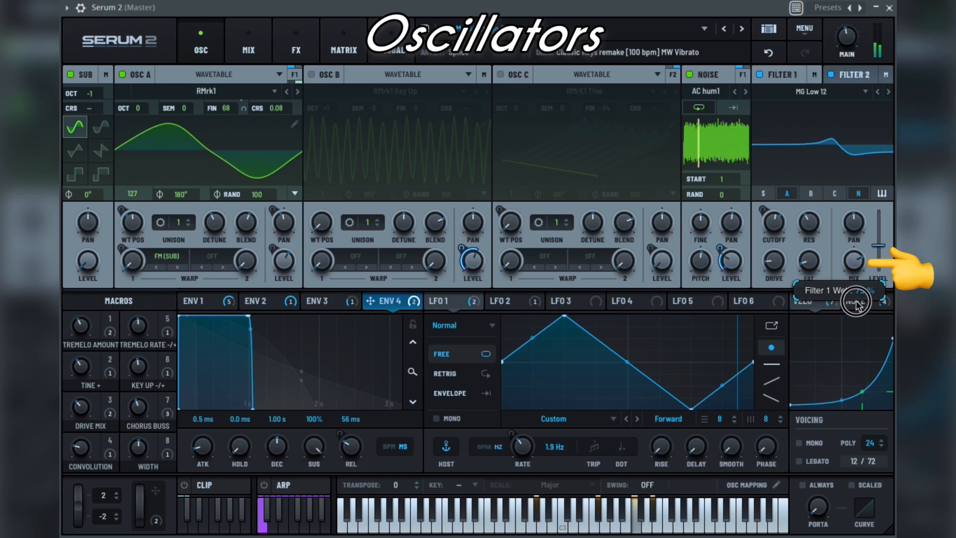
mouse_move(879, 246)
left_mouse_down()
mouse_move(878, 274)
mouse_move(879, 224)
mouse_move(879, 255)
left_mouse_up()
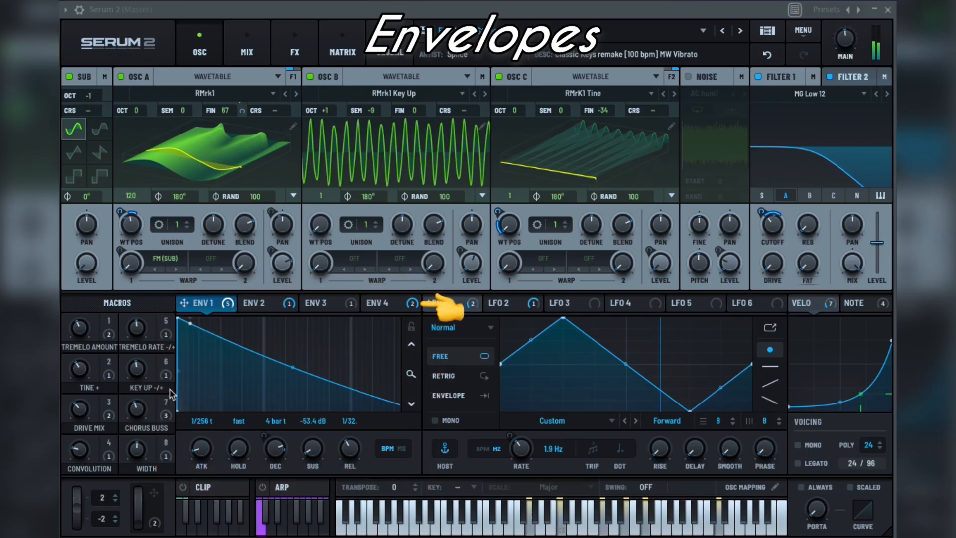
Look at Envelope 2, return to Envelope 1 and examine its list of modulation destinations.
left_click(252, 304)
left_click(212, 303)
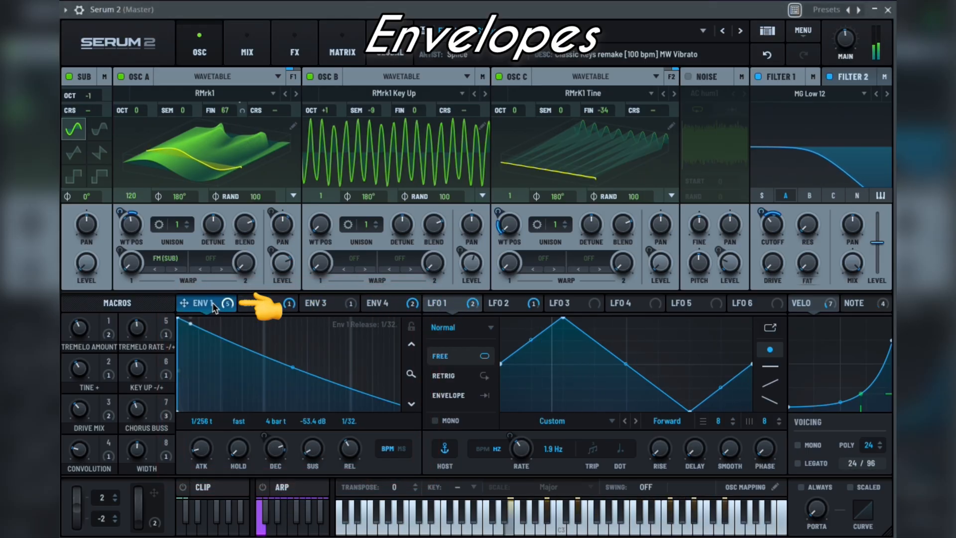
mouse_move(193, 309)
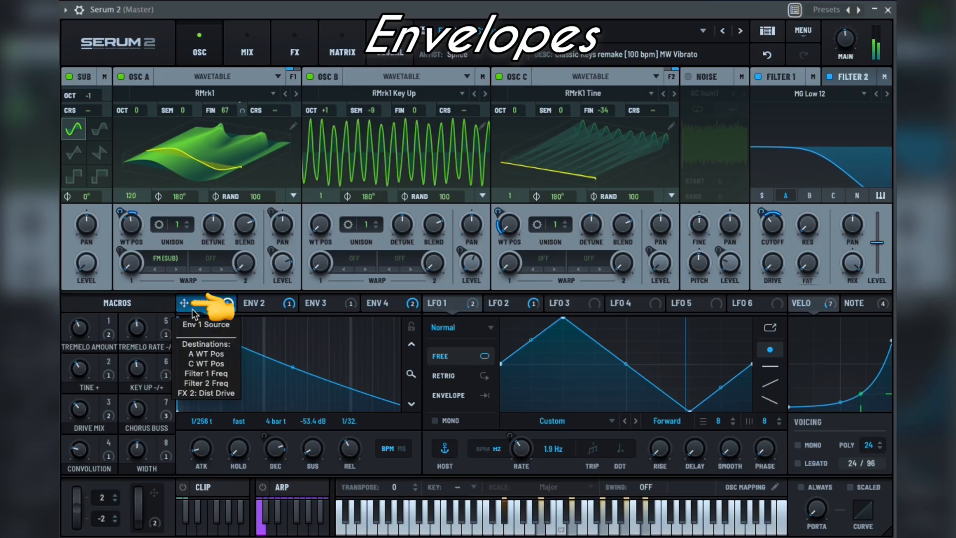
Straighten Envelope 1's decay curve and adjust its attack, hold, decay, sustain and release, using 1/512 attack and 4 bar decay.
mouse_move(192, 310)
left_mouse_down()
mouse_move(277, 267)
mouse_move(246, 260)
mouse_move(194, 309)
mouse_move(202, 314)
left_mouse_up()
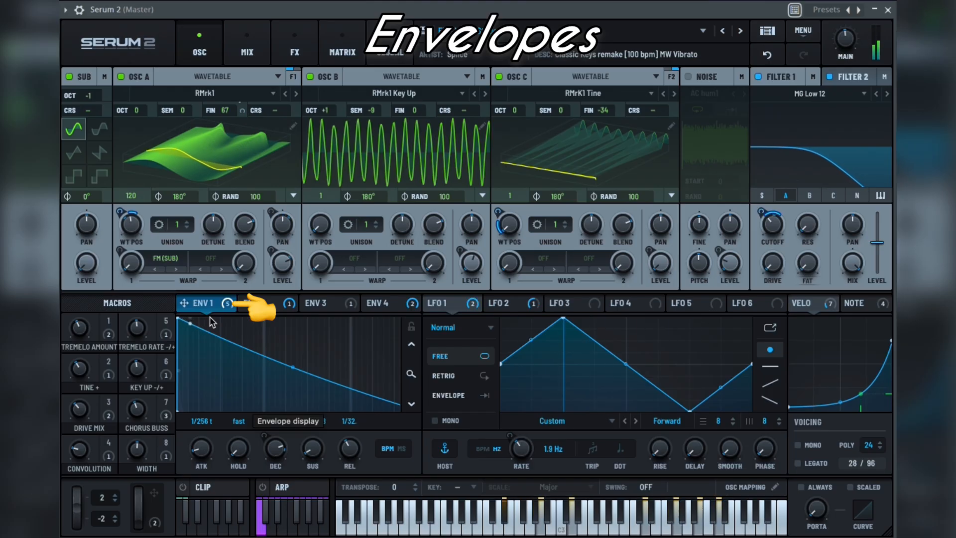
mouse_move(293, 367)
left_mouse_down()
mouse_move(294, 352)
mouse_move(293, 362)
left_mouse_up()
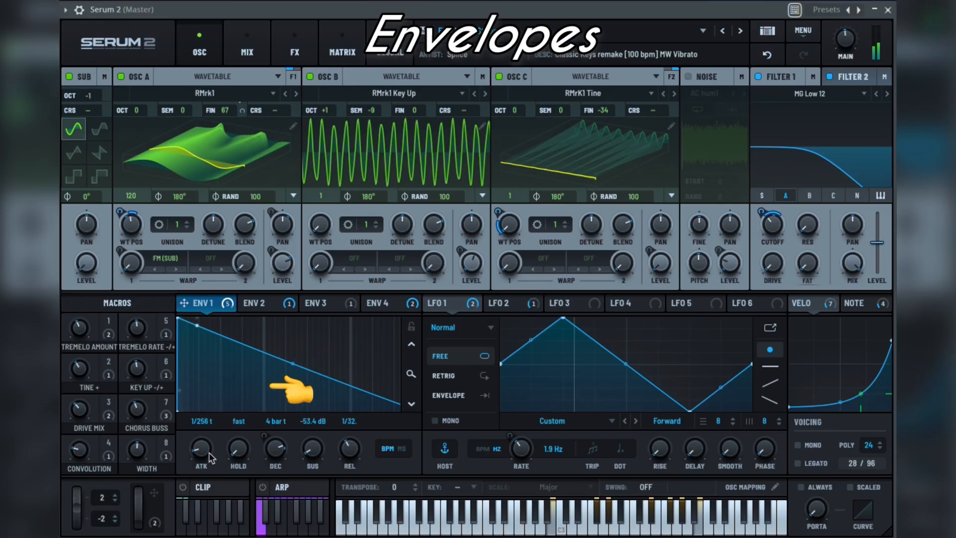
left_click_drag(206, 450, 240, 446)
left_click_drag(271, 450, 347, 458)
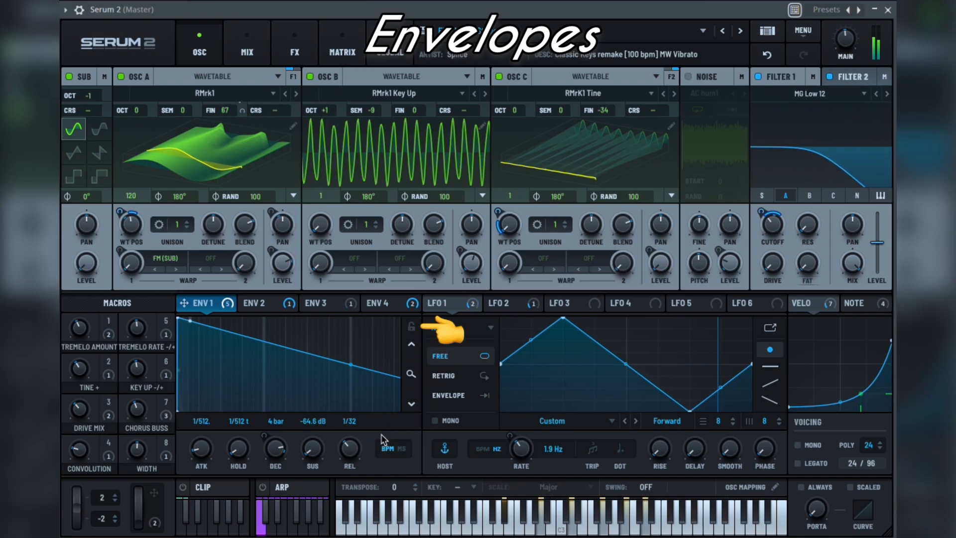
Try Envelope 1's zoom lock and zoom controls, and switch its time values to milliseconds.
left_click(411, 327)
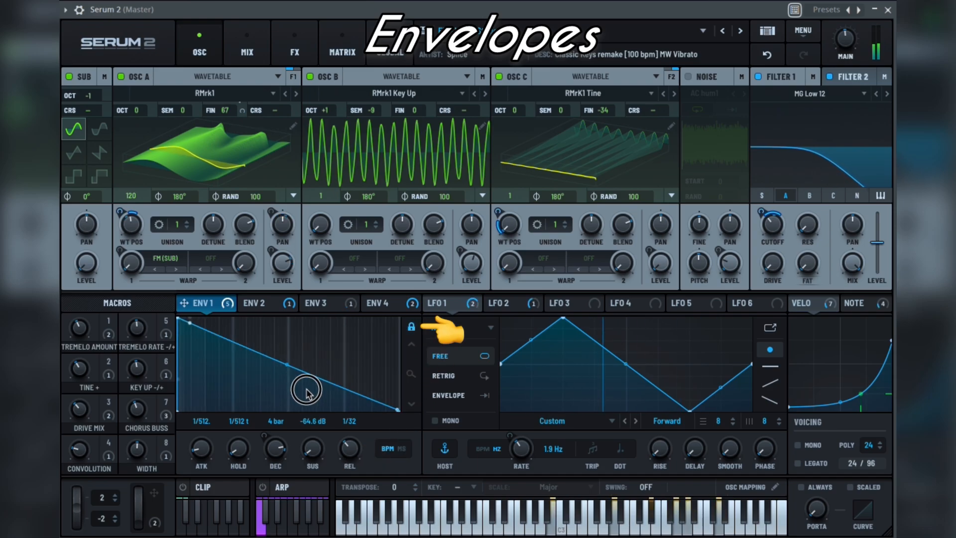
left_click(412, 346)
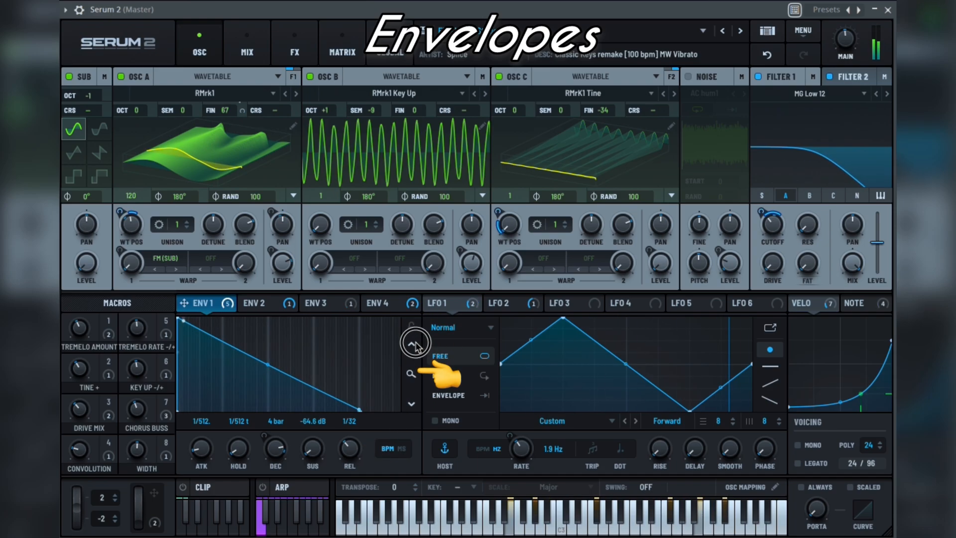
left_click(414, 348)
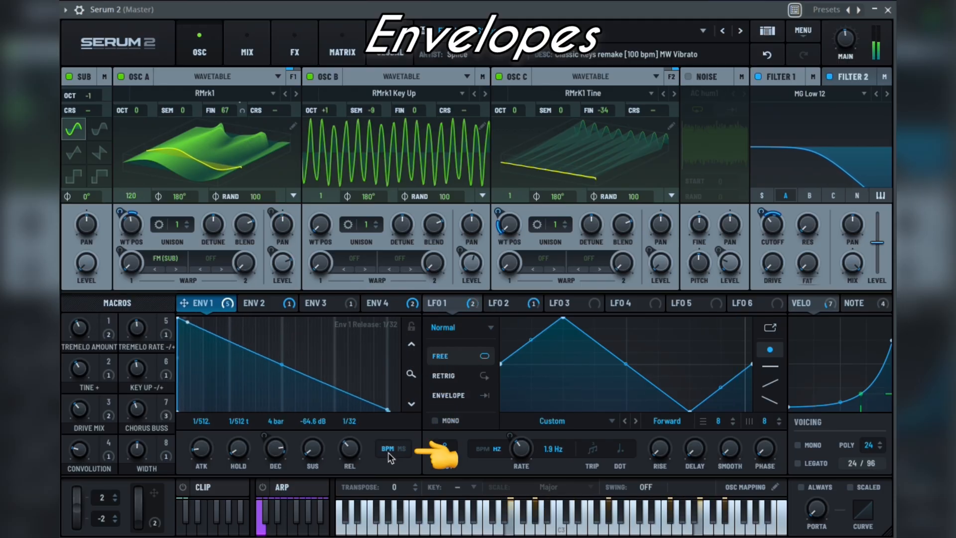
left_click(402, 450)
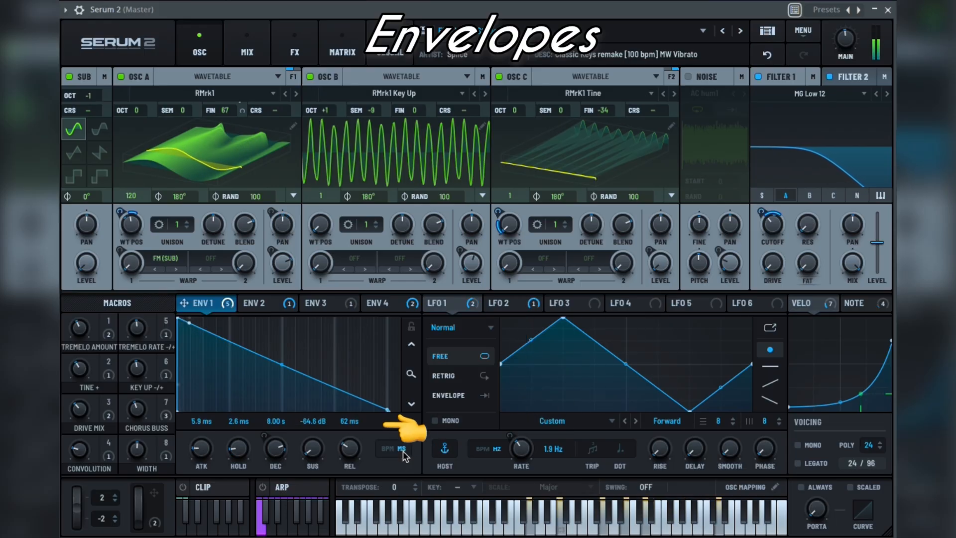
Try the Time grid in Envelope 1's display and restore the Beats grid.
right_click(280, 342)
mouse_move(304, 353)
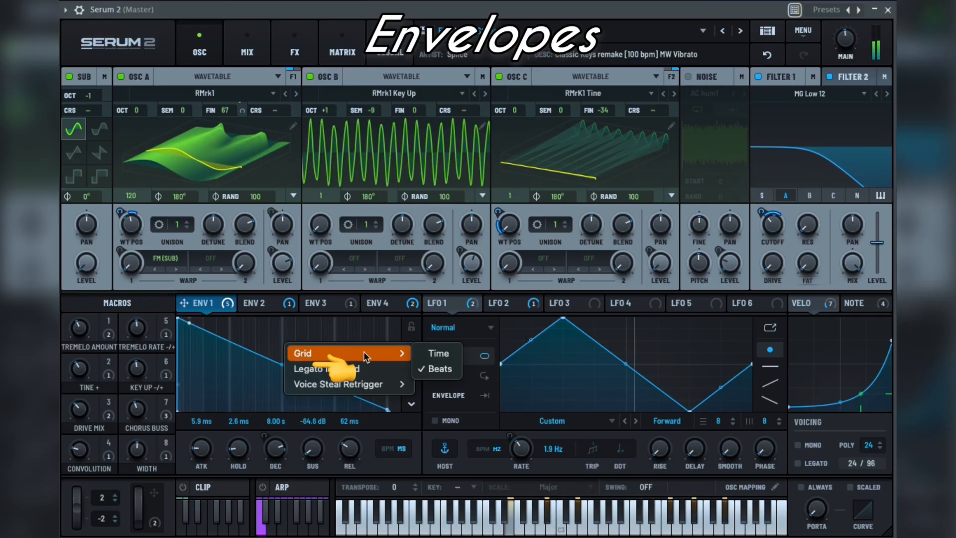
left_click(428, 356)
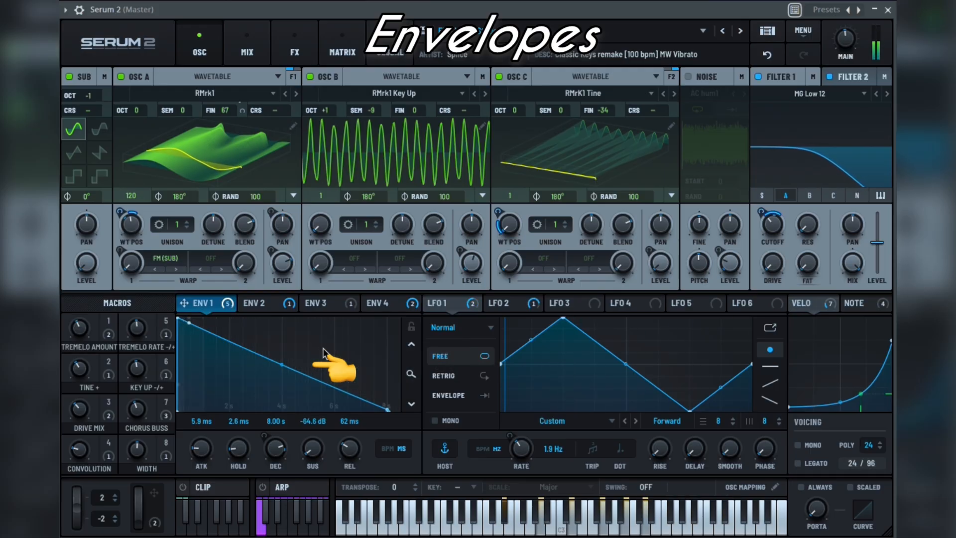
right_click(324, 349)
mouse_move(359, 357)
left_click(470, 373)
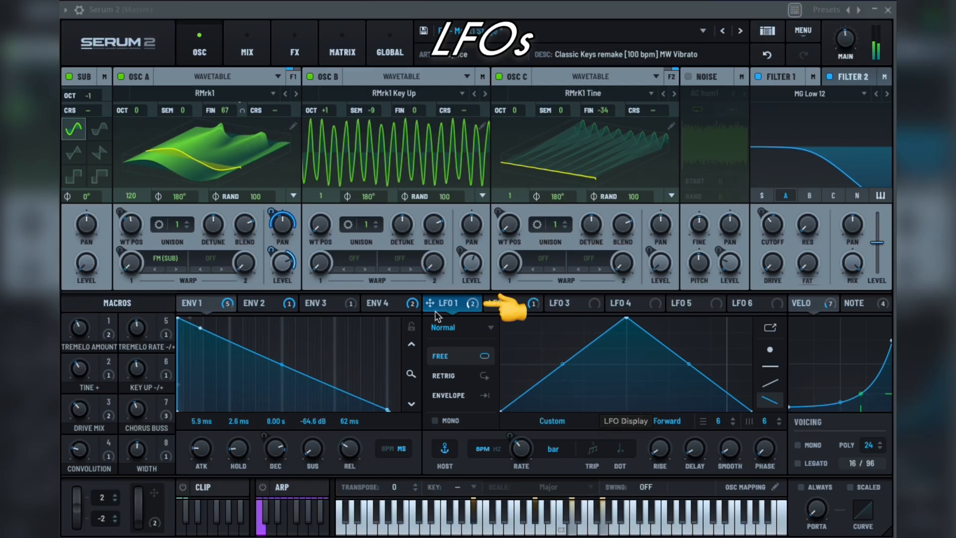
Look at LFO 2, return to LFO 1 and inspect the modulators assigned to Osc A's pan.
left_click(498, 302)
left_click(460, 308)
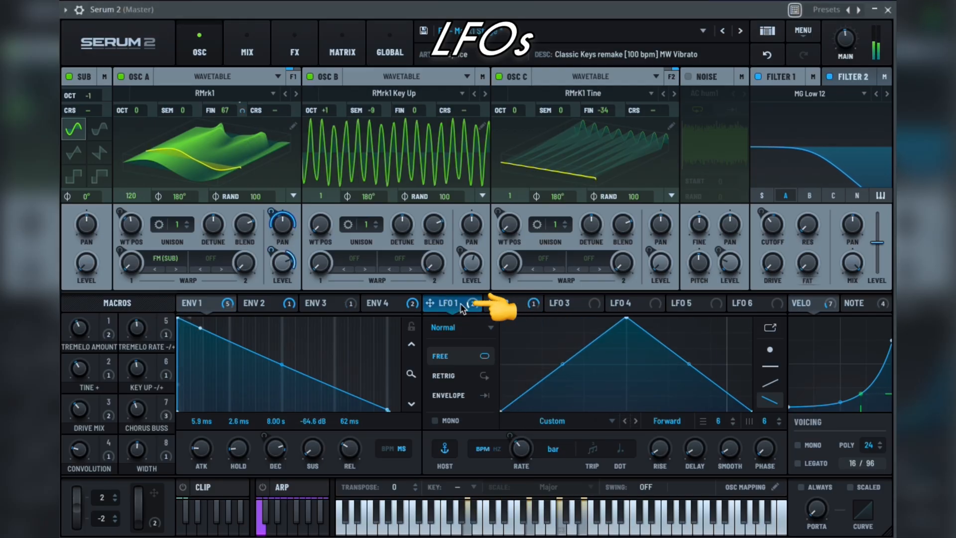
mouse_move(431, 303)
left_mouse_down()
mouse_move(447, 294)
mouse_move(447, 276)
mouse_move(471, 269)
mouse_move(428, 299)
mouse_move(294, 247)
mouse_move(426, 305)
left_mouse_up()
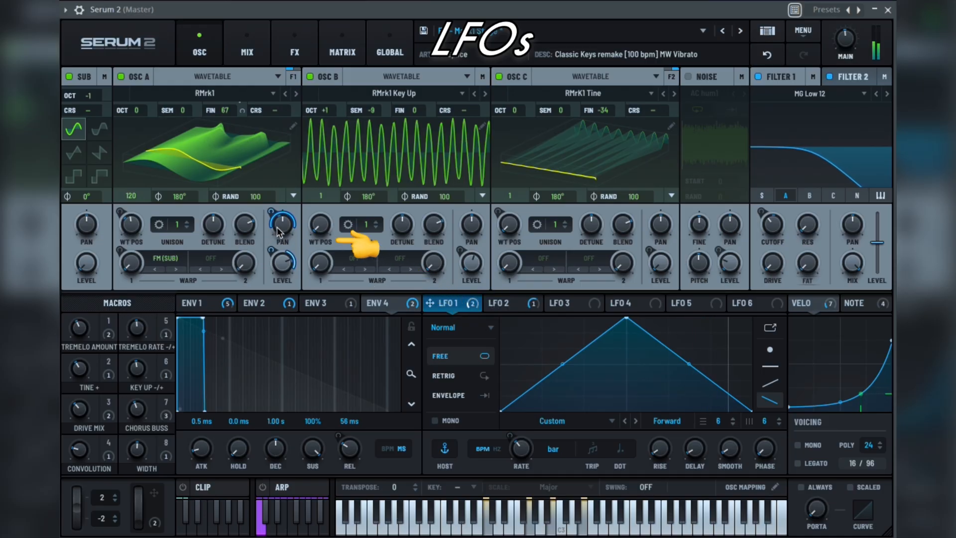
mouse_move(278, 233)
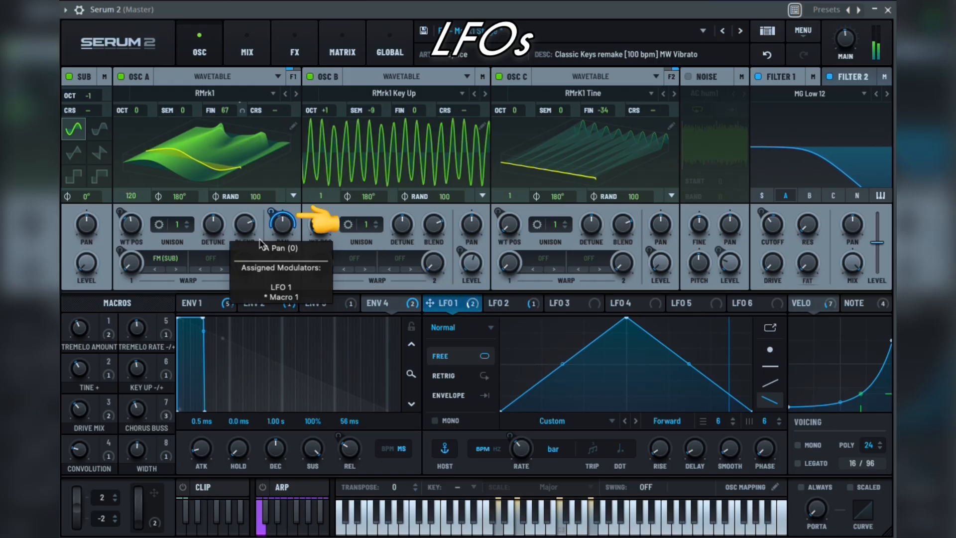
left_click_drag(273, 212, 273, 211)
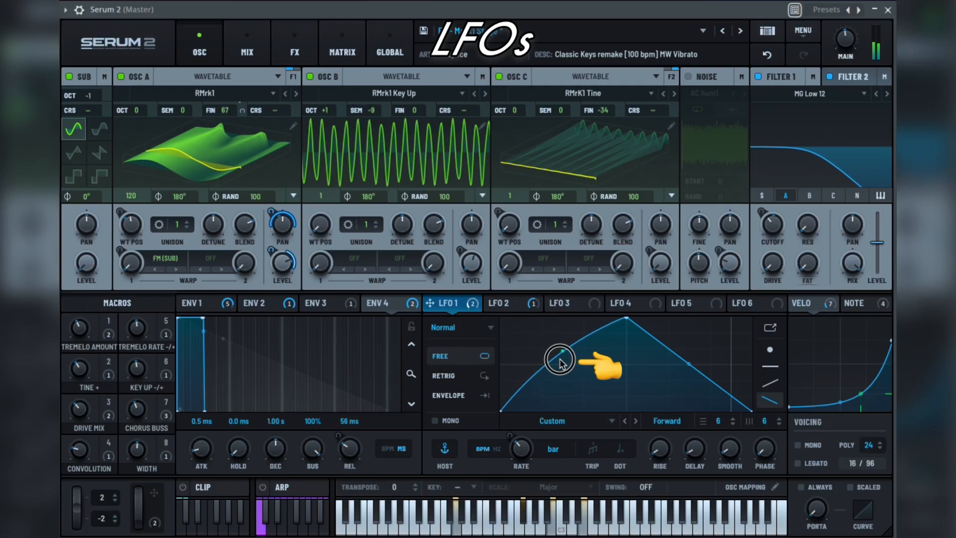
Insert a falling ramp into LFO 1's rising slope and add a point beside its peak.
left_click(560, 347, "shift")
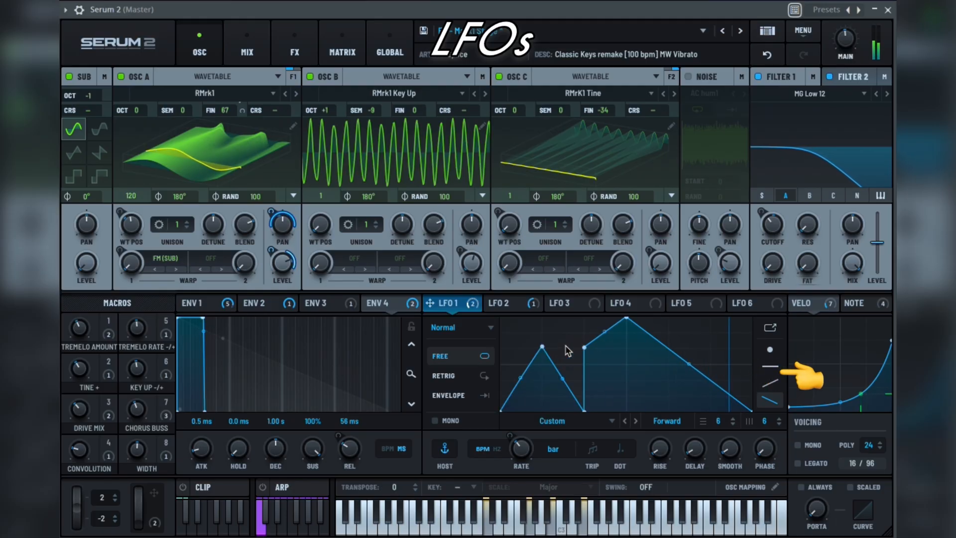
left_click(769, 350)
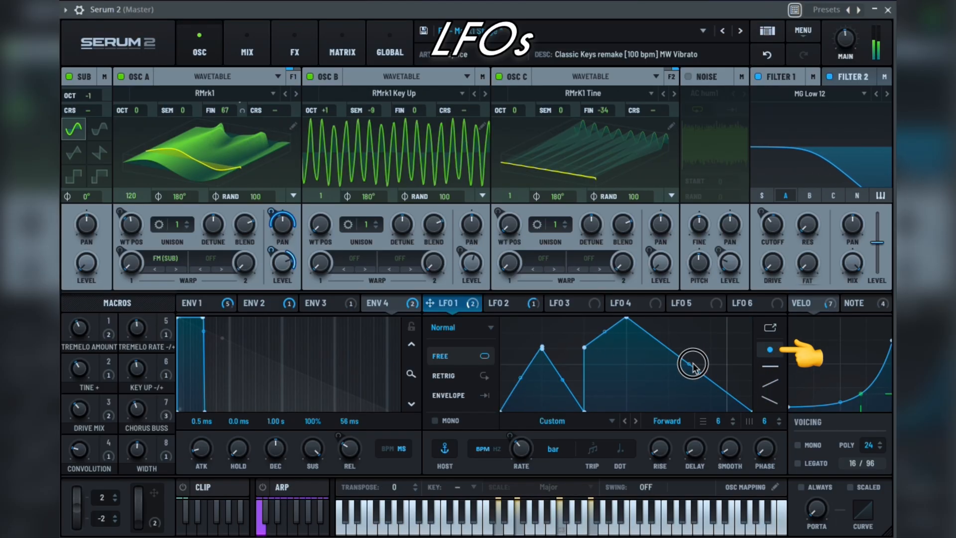
left_click(554, 350)
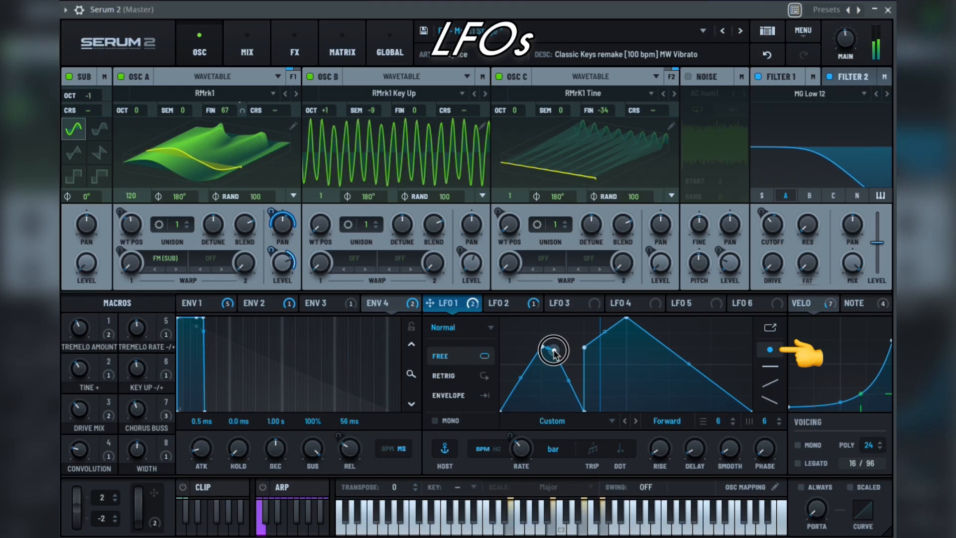
Paint flat steps, rising ramps and falling ramps in turn across LFO 1's shape.
left_click(765, 369)
mouse_move(560, 366)
left_mouse_down()
mouse_move(627, 355)
mouse_move(647, 363)
left_mouse_up()
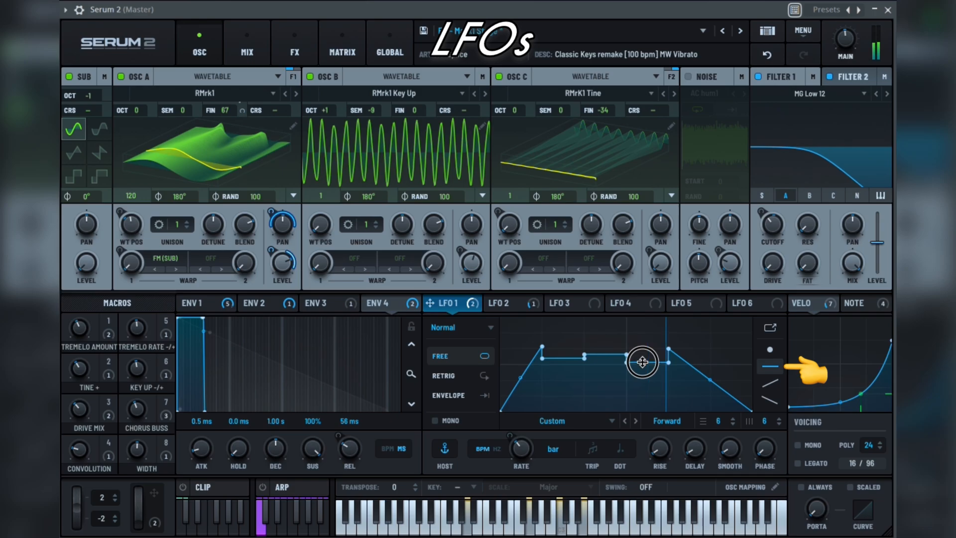
left_click(769, 382)
left_click(549, 366)
mouse_move(549, 367)
left_mouse_down()
mouse_move(589, 363)
mouse_move(616, 345)
mouse_move(647, 353)
left_mouse_up()
left_click(769, 399)
mouse_move(555, 359)
left_mouse_down()
mouse_move(572, 348)
mouse_move(683, 358)
left_mouse_up()
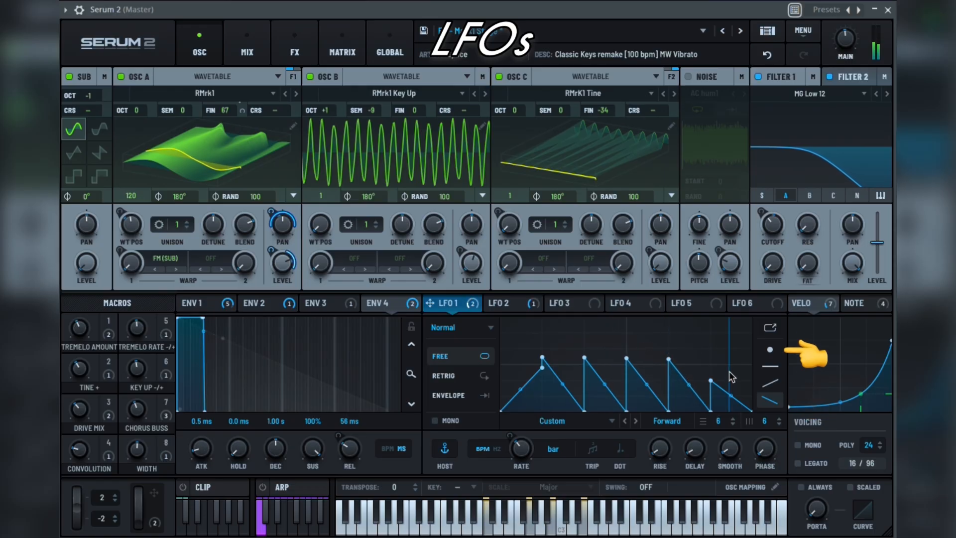
View LFO 1 in its enlarged editor, close it and reset the LFO shape to Default.
left_click(770, 330)
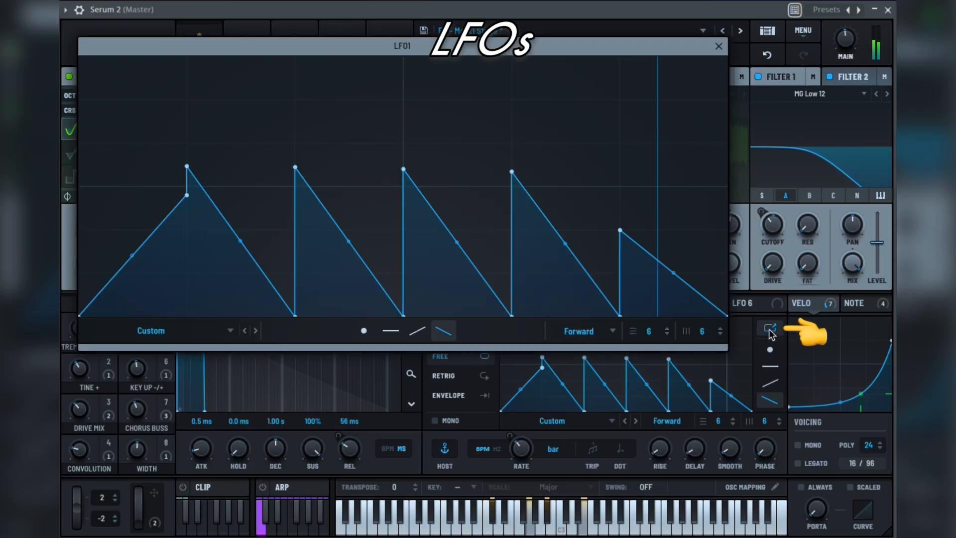
left_click(769, 330)
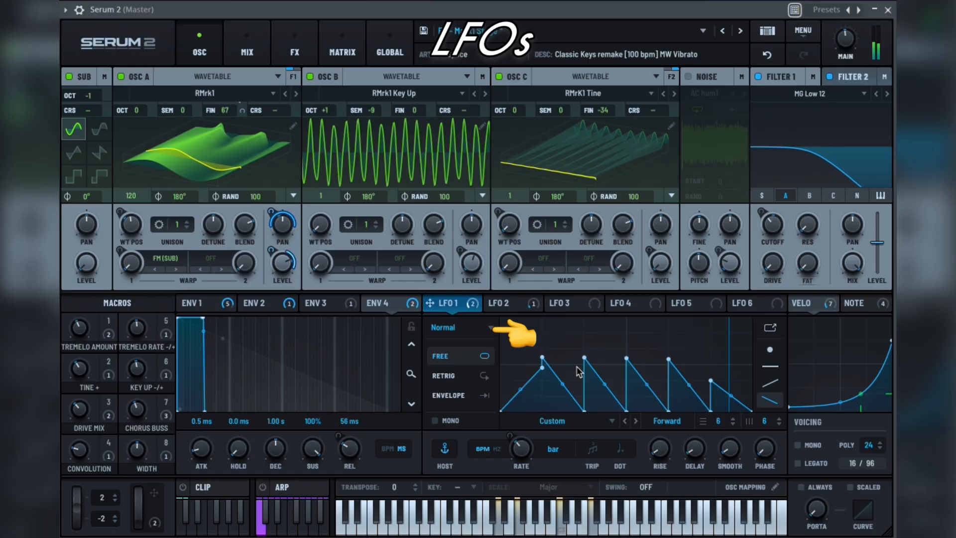
left_click(535, 423)
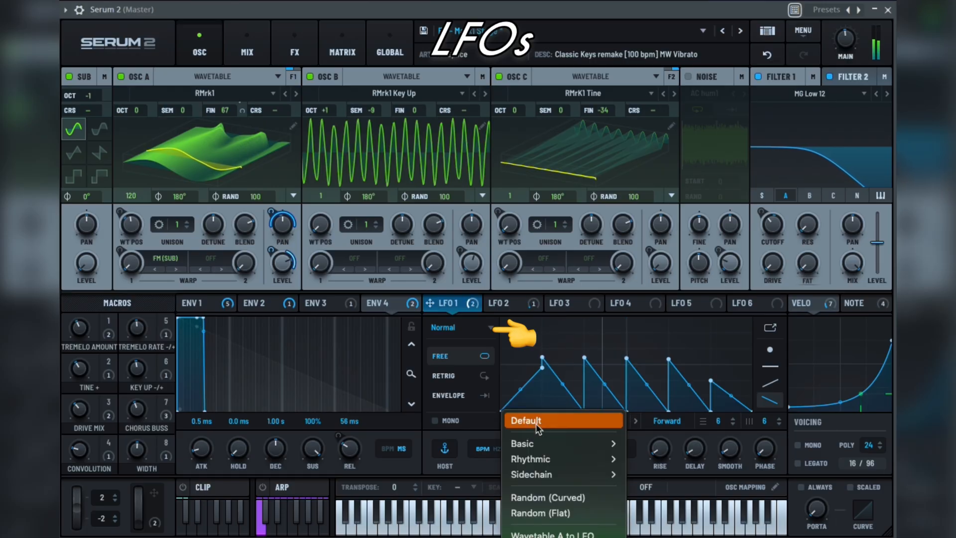
left_click(535, 423)
Check LFO 1's list of types, keep Normal, and try the Retrig and Envelope trigger modes.
left_click(478, 329)
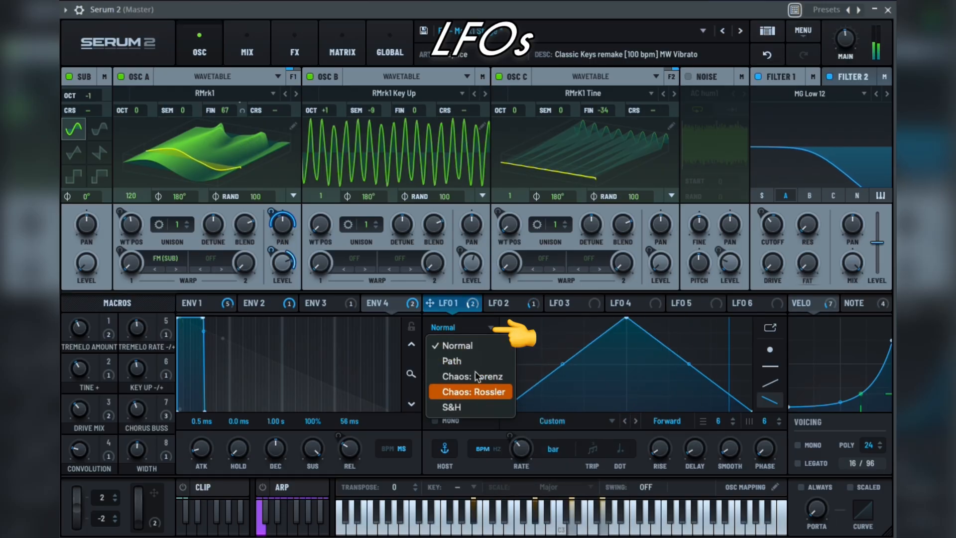
left_click(483, 328)
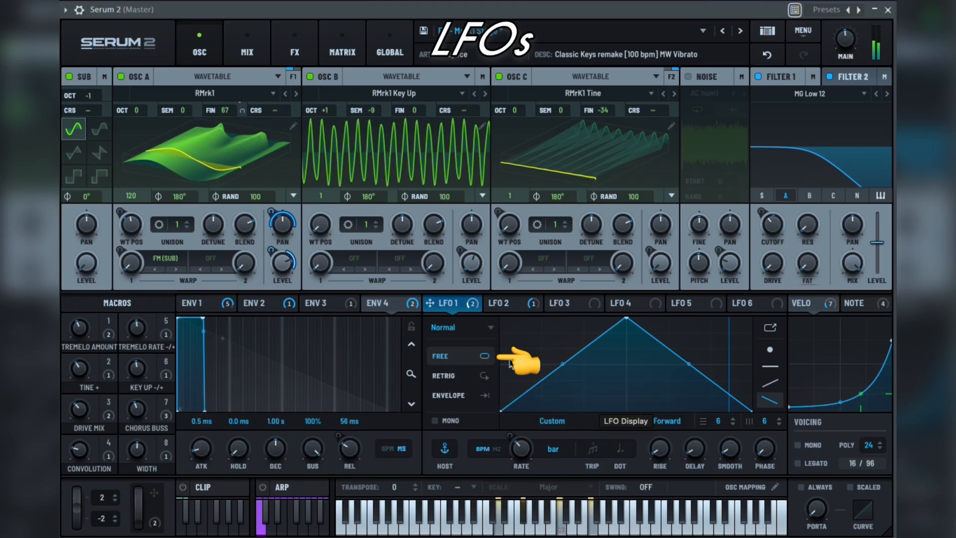
left_click(441, 376)
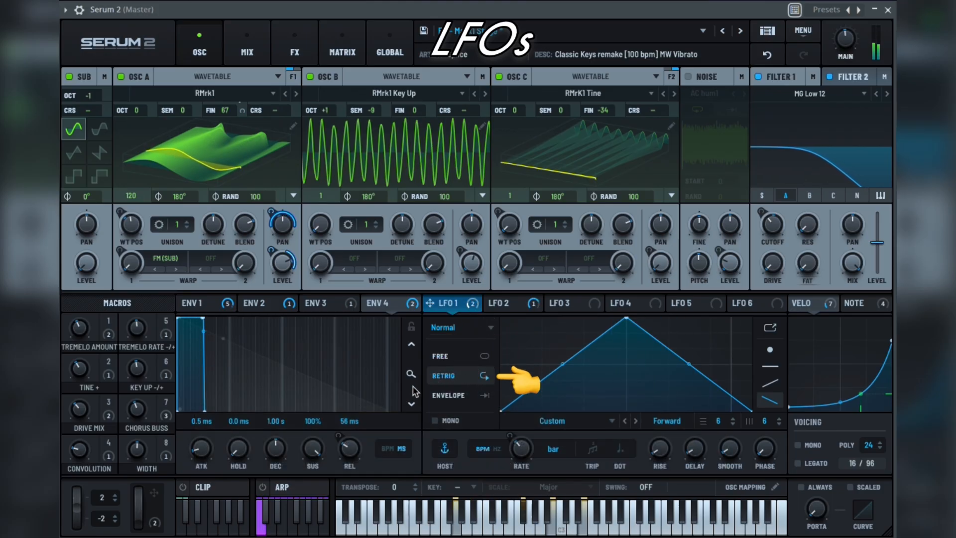
left_click(447, 394)
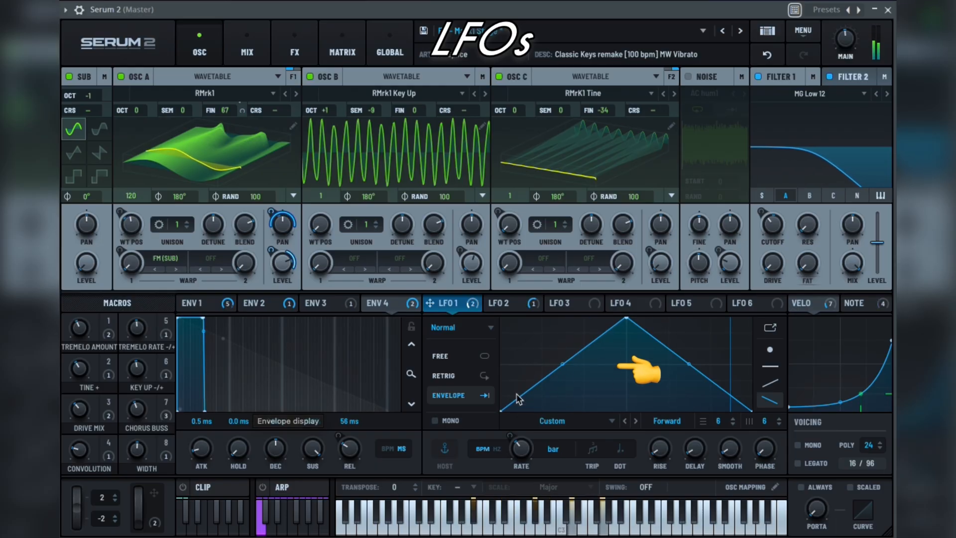
Try LFO 1's Mono option and look through its display options and preset shapes.
right_click(569, 338)
left_click(549, 337)
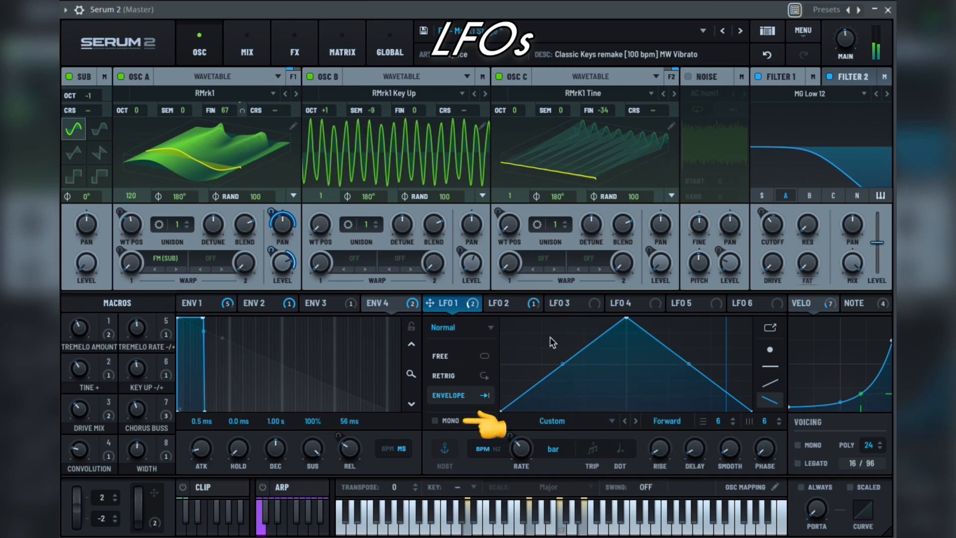
left_click(435, 423)
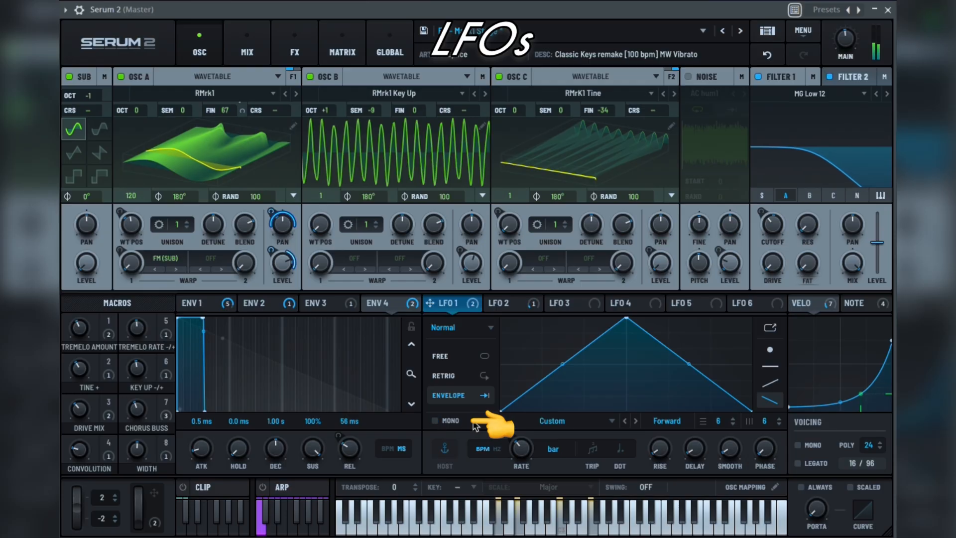
left_click(575, 422)
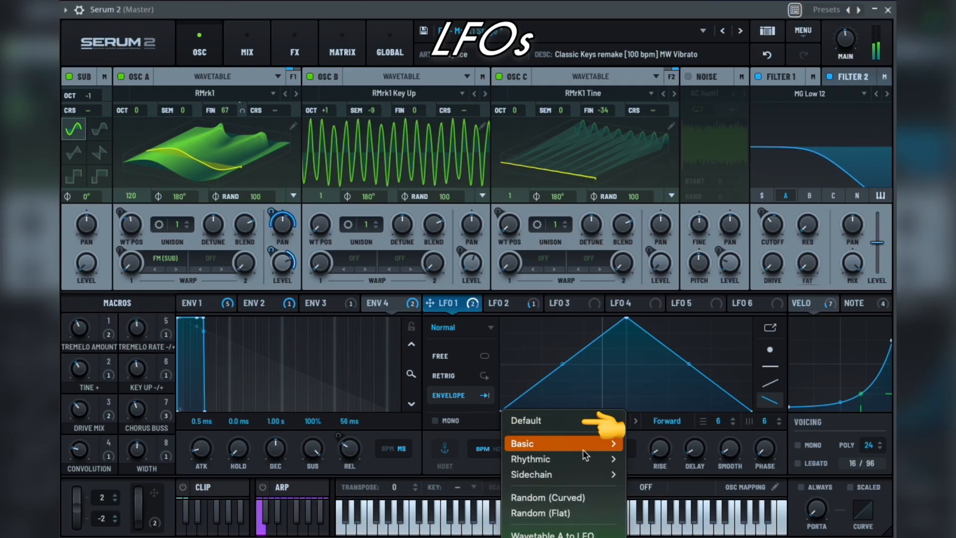
left_click(486, 423)
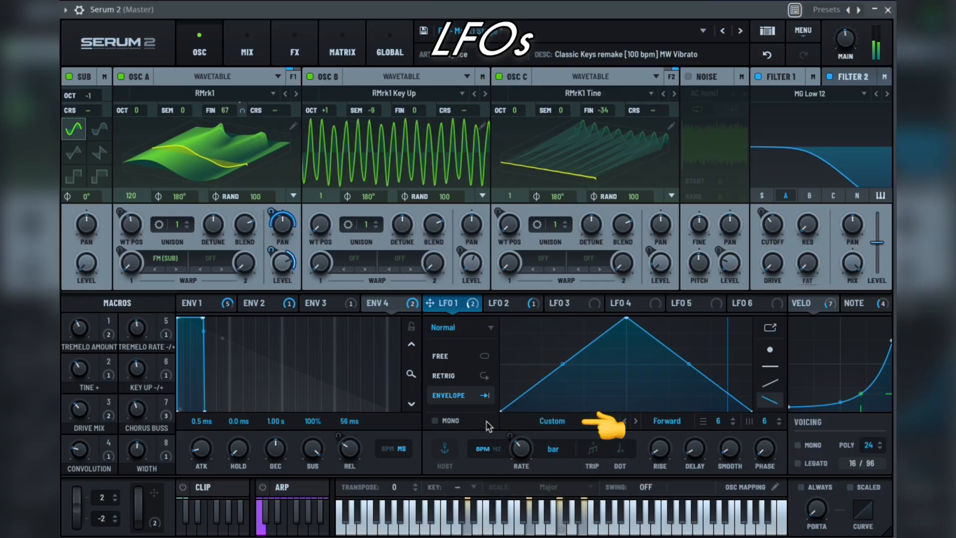
Keep LFO 1's playback direction on Forward and set its grid to 2 rows and 3 columns.
left_click(669, 422)
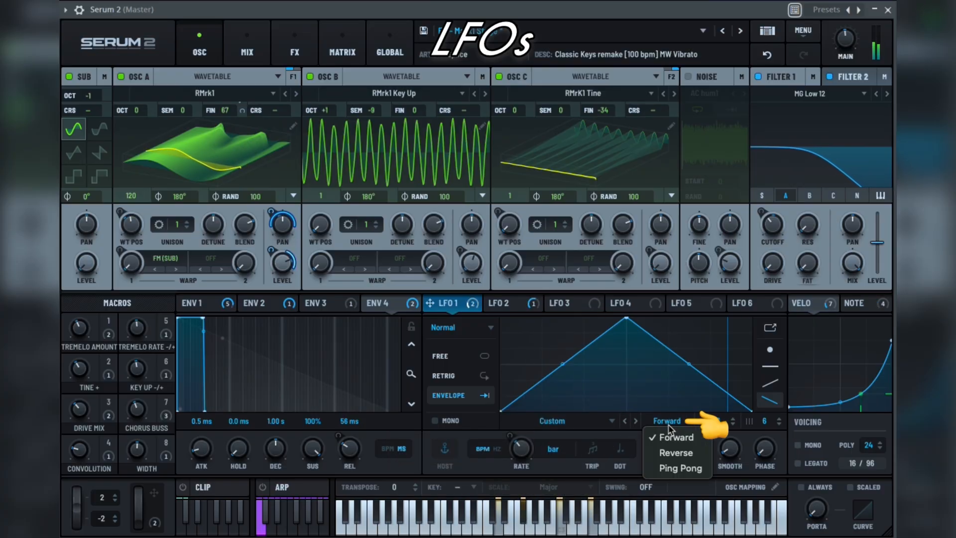
left_click(673, 437)
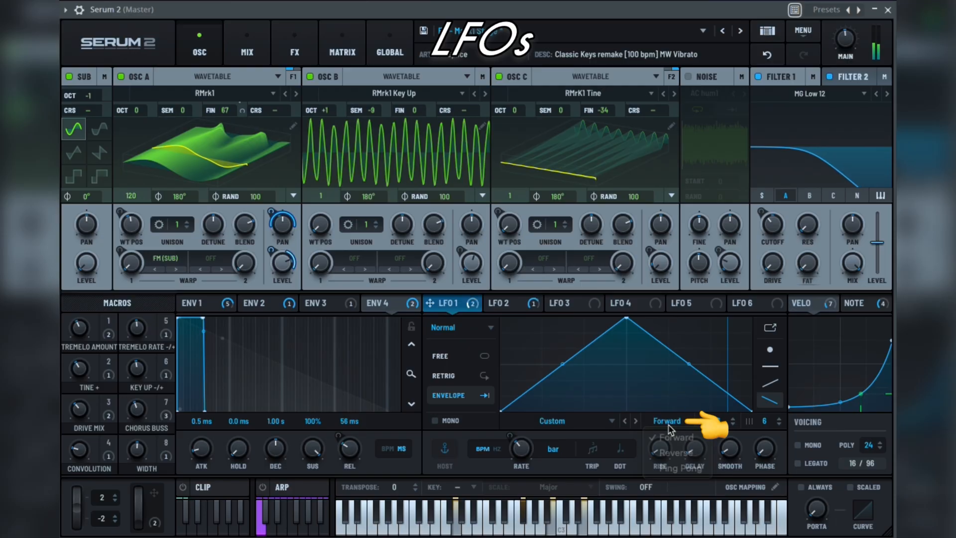
left_click(734, 427)
left_click(734, 426)
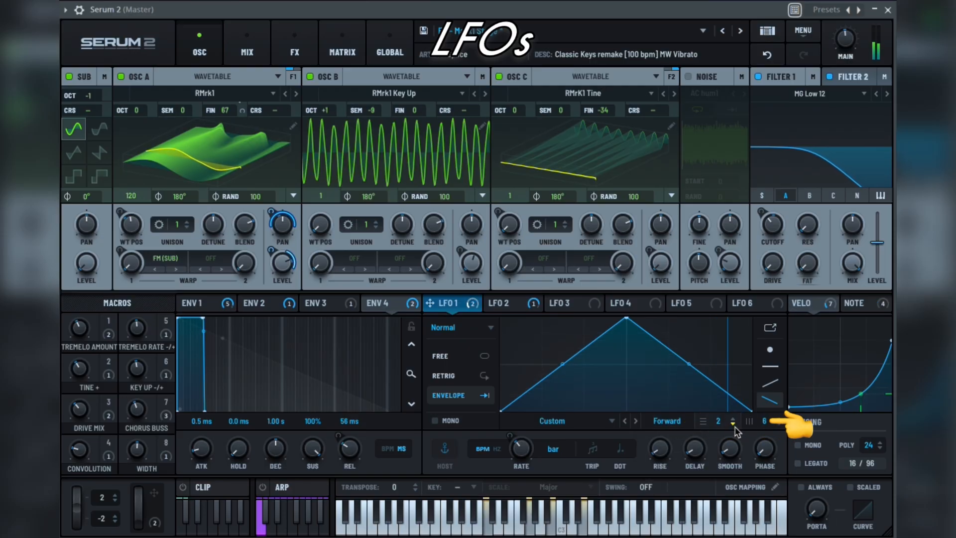
left_click(780, 423)
left_click(780, 423)
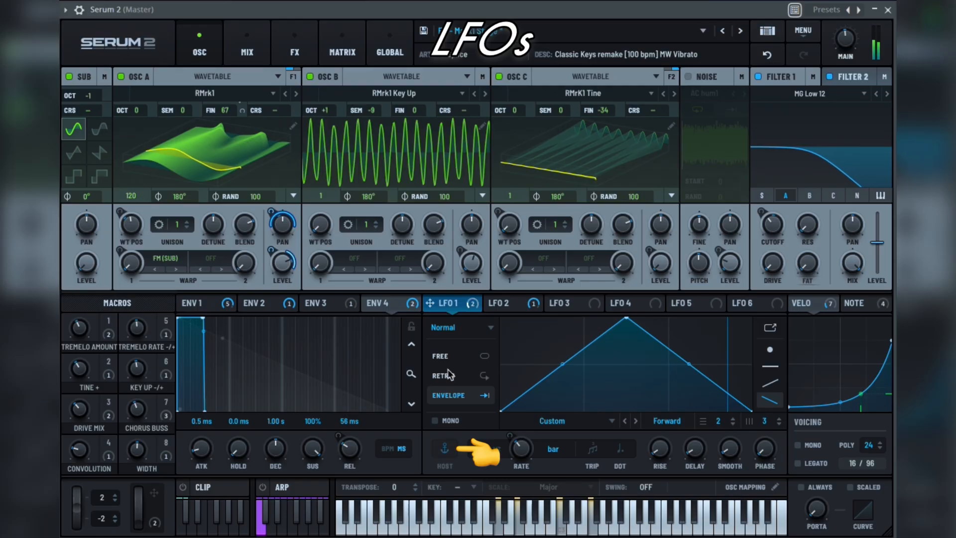
Set LFO 1's trigger mode to Free and turn off its Host anchor.
left_click(448, 355)
left_click(448, 459)
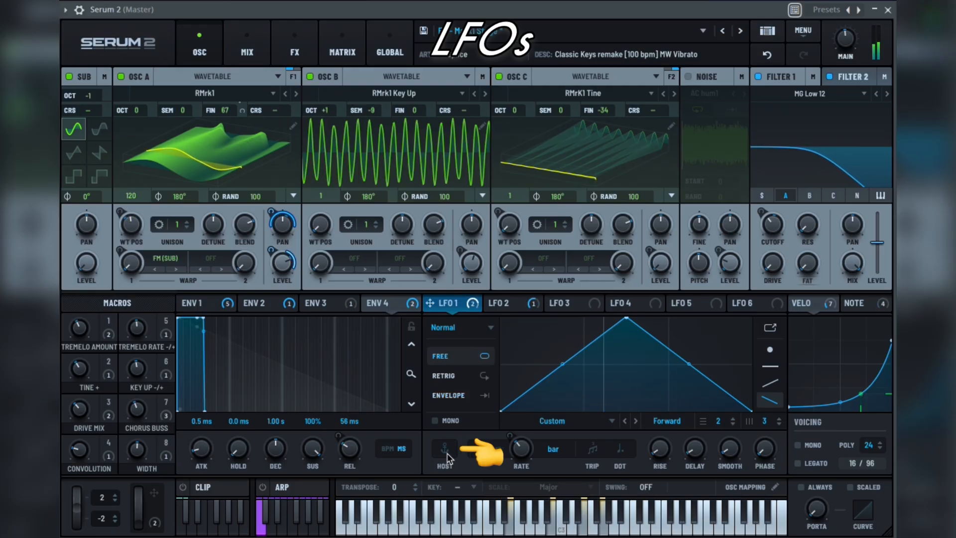
Turn on LFO 1's Host anchor and try its Rise, Delay, Smooth and Phase controls.
left_click(446, 458)
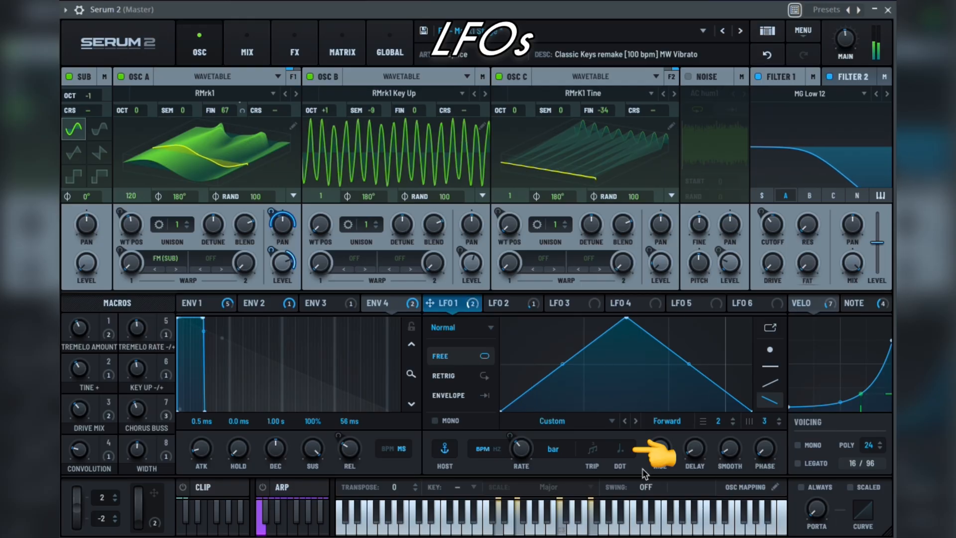
mouse_move(662, 451)
left_mouse_down()
mouse_move(656, 434)
mouse_move(659, 443)
left_mouse_up()
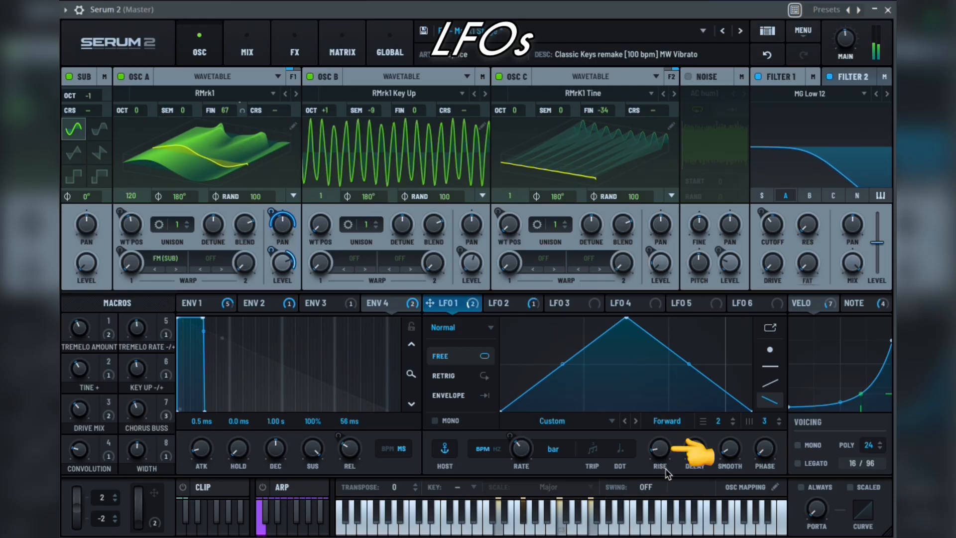
left_click_drag(694, 447, 731, 439)
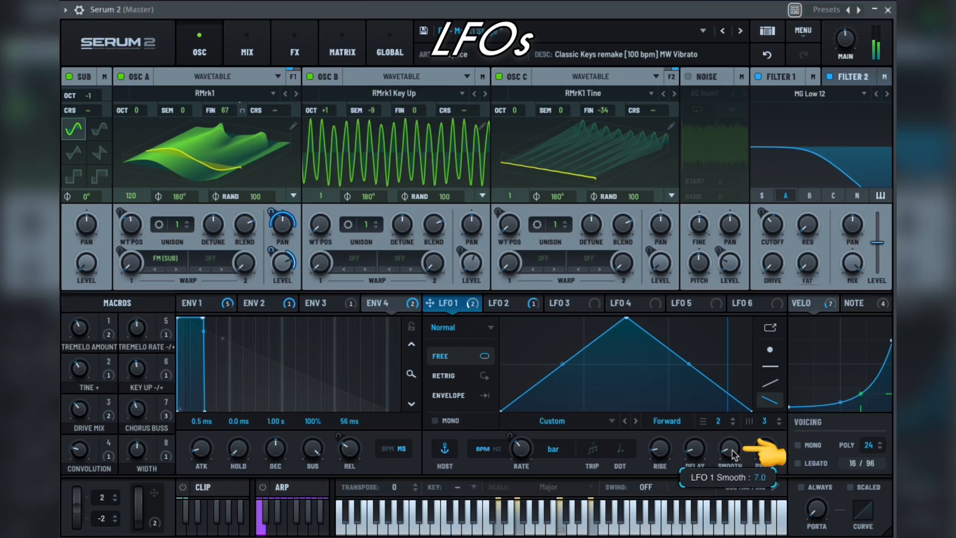
mouse_move(764, 451)
left_mouse_down()
mouse_move(764, 413)
mouse_move(754, 446)
left_mouse_up()
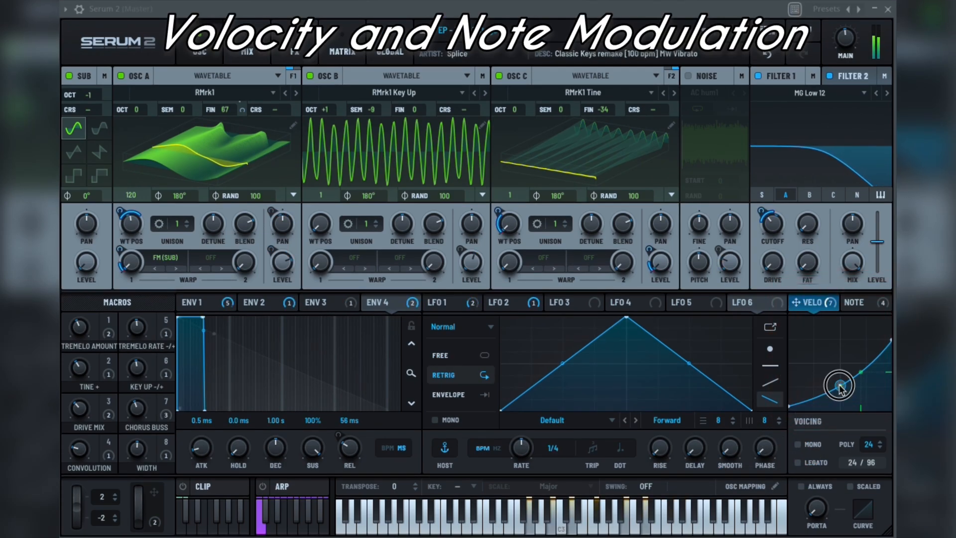
Bend the velocity curve and pick up Velo as a modulation source.
left_click_drag(840, 387, 846, 395)
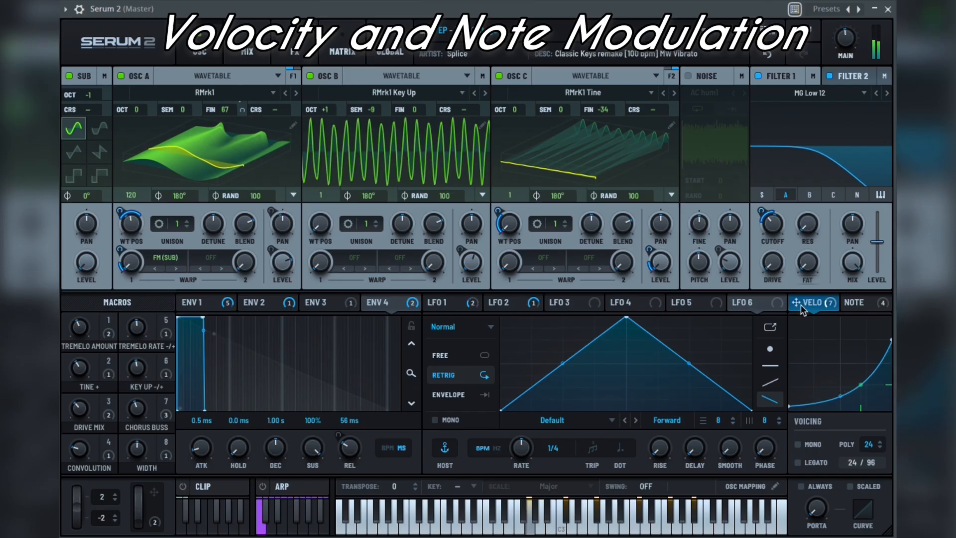
mouse_move(797, 305)
left_mouse_down()
mouse_move(806, 304)
mouse_move(800, 285)
mouse_move(774, 253)
mouse_move(793, 298)
left_mouse_up()
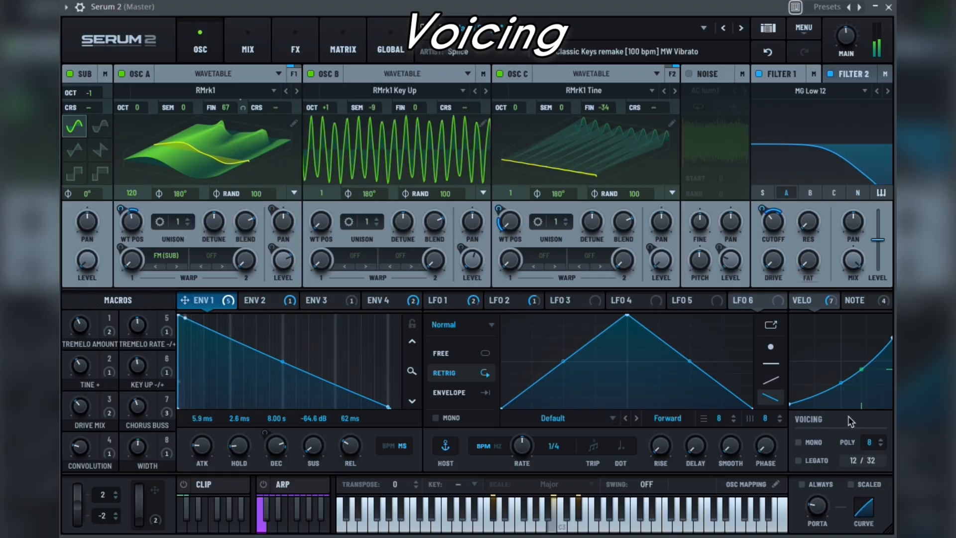
Try Mono voicing, turn on Legato and raise the polyphony to 14 voices.
left_click(798, 442)
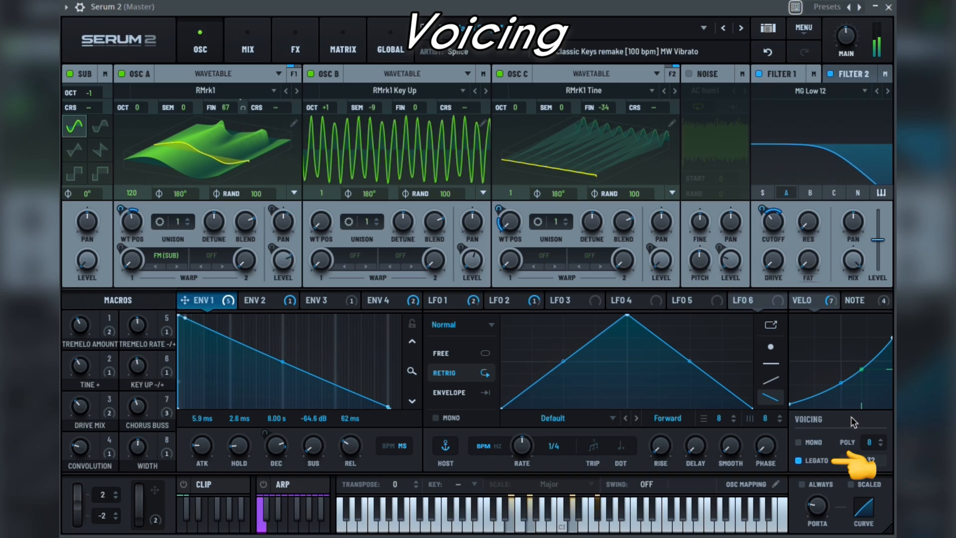
left_click(880, 441)
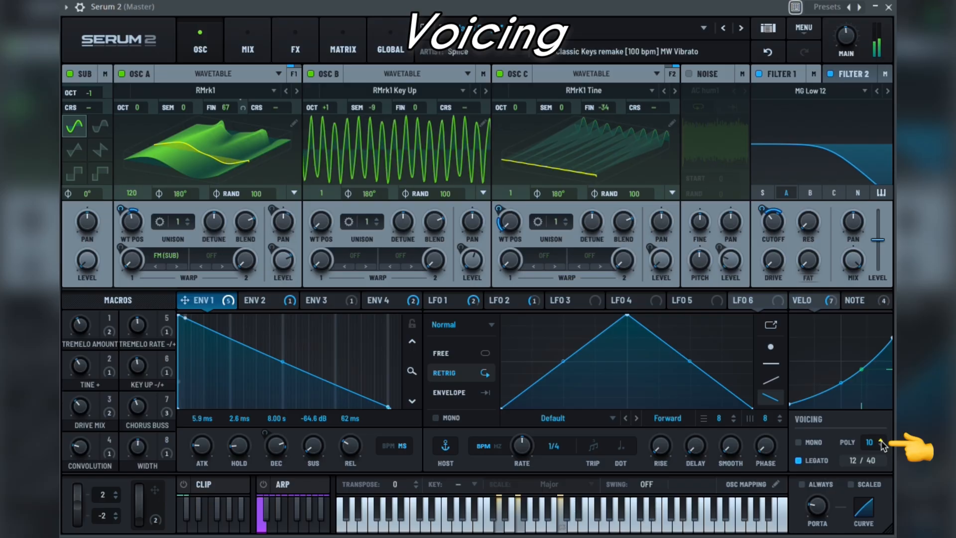
left_click(881, 442)
left_click(880, 441)
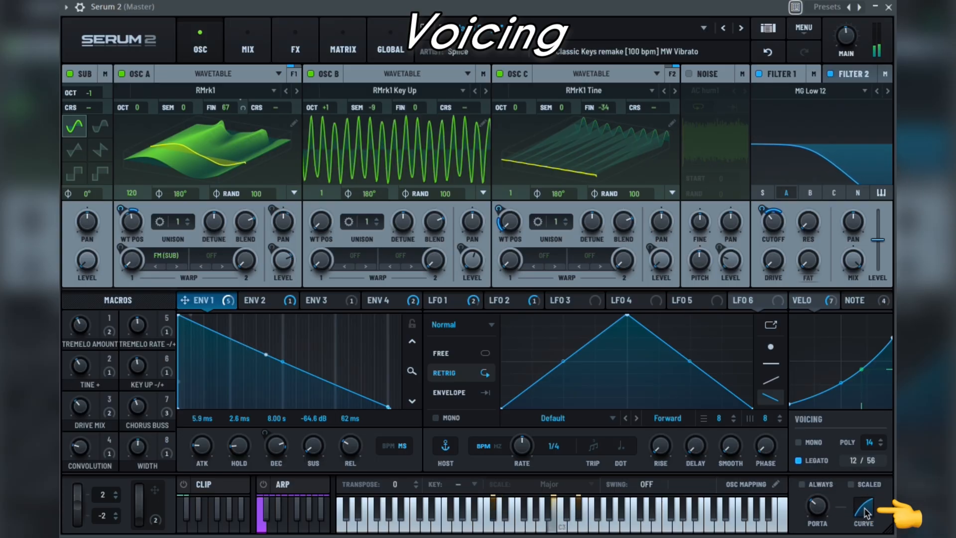
Try the portamento curve and its Always and Scaled options, leaving both options off.
left_click(867, 516)
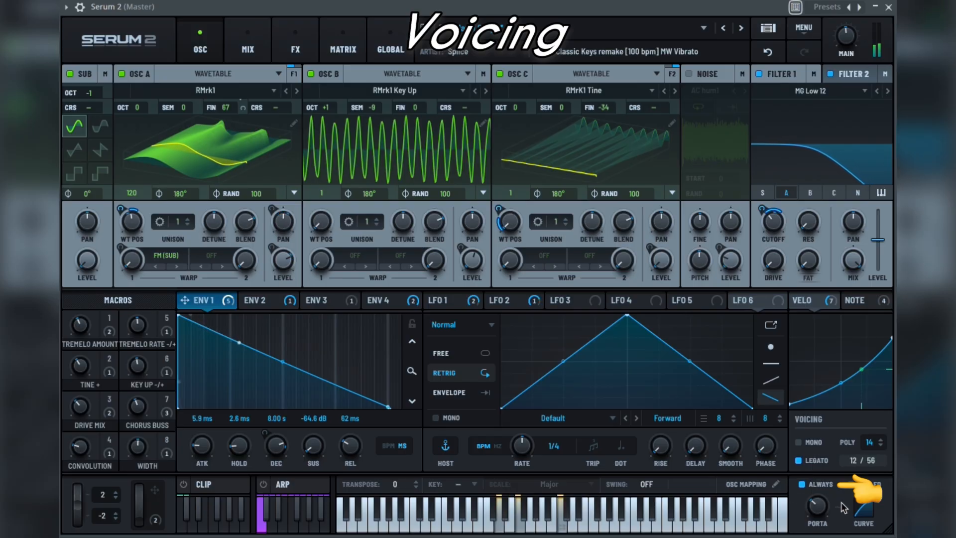
left_click(813, 487)
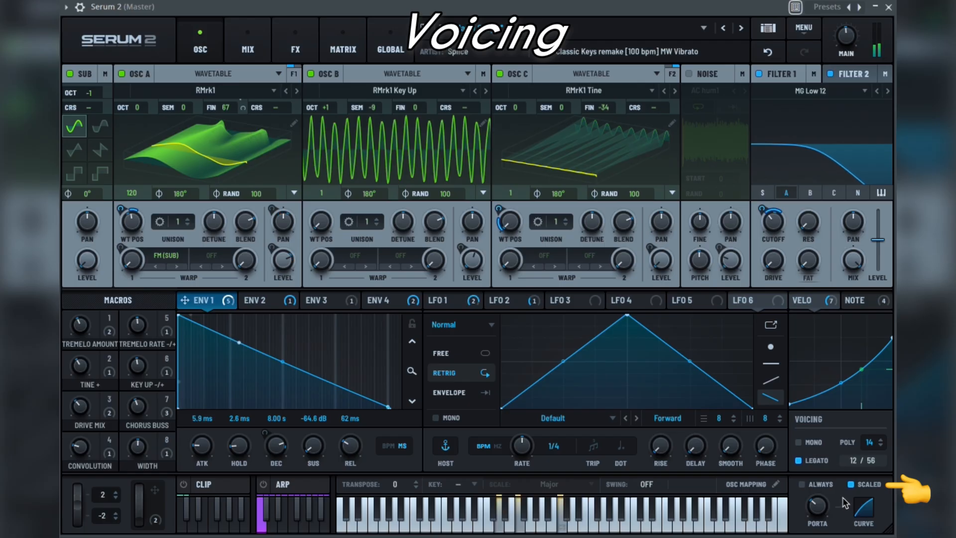
left_click(854, 488)
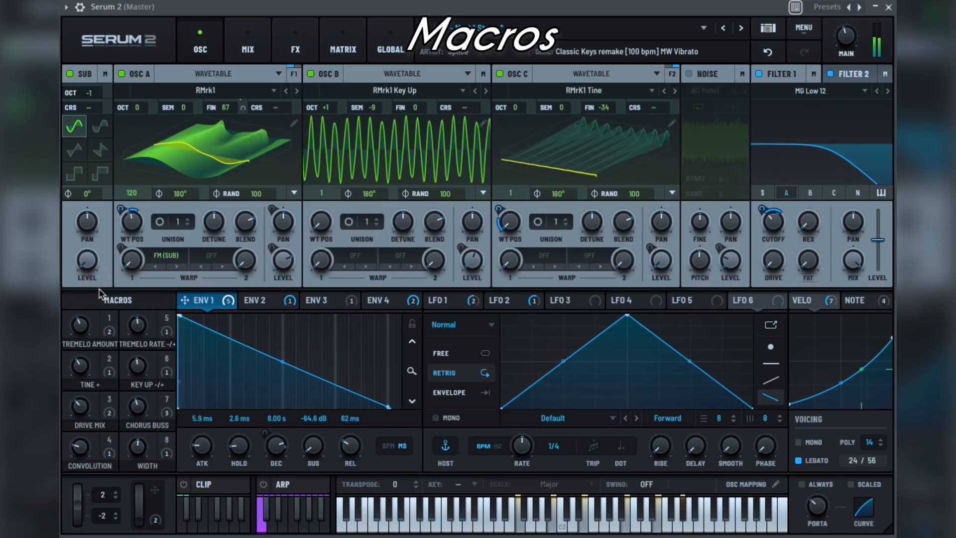
Try picking up Macro 1 and Env 1 as modulation sources.
mouse_move(109, 318)
left_mouse_down()
mouse_move(101, 267)
mouse_move(107, 346)
mouse_move(102, 317)
left_mouse_up()
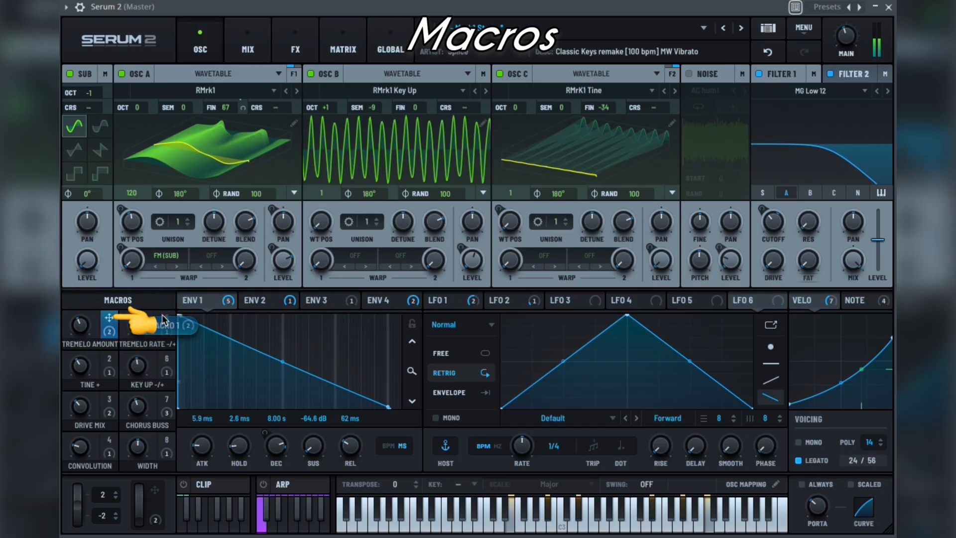
mouse_move(185, 300)
left_mouse_down()
mouse_move(84, 331)
mouse_move(185, 301)
left_mouse_up()
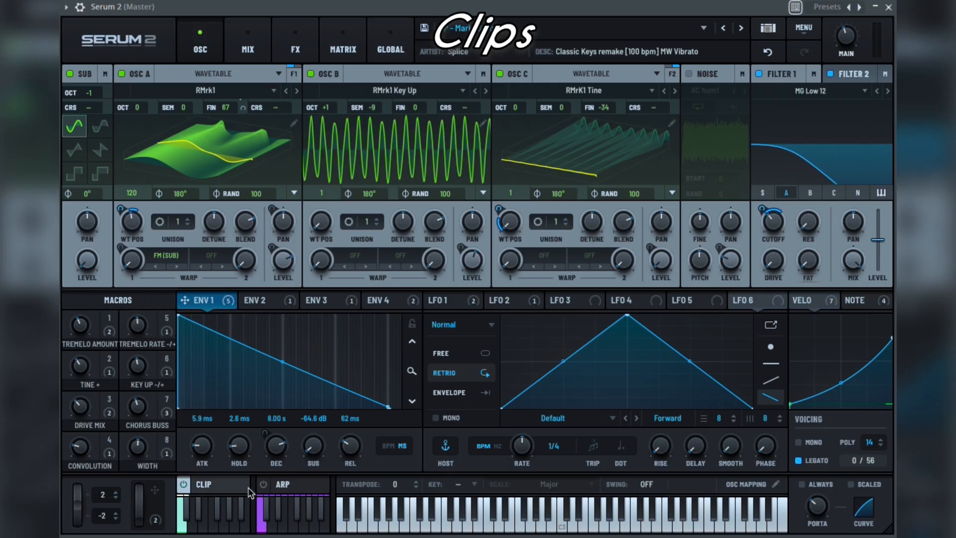
Open the Clip editor, try the clip playback control and check the clip bank list.
left_click(230, 490)
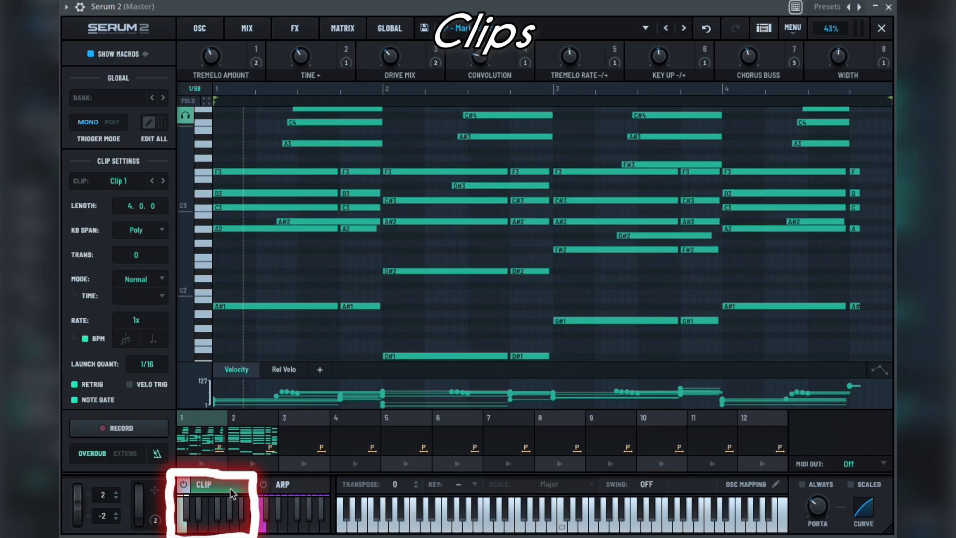
left_click(247, 464)
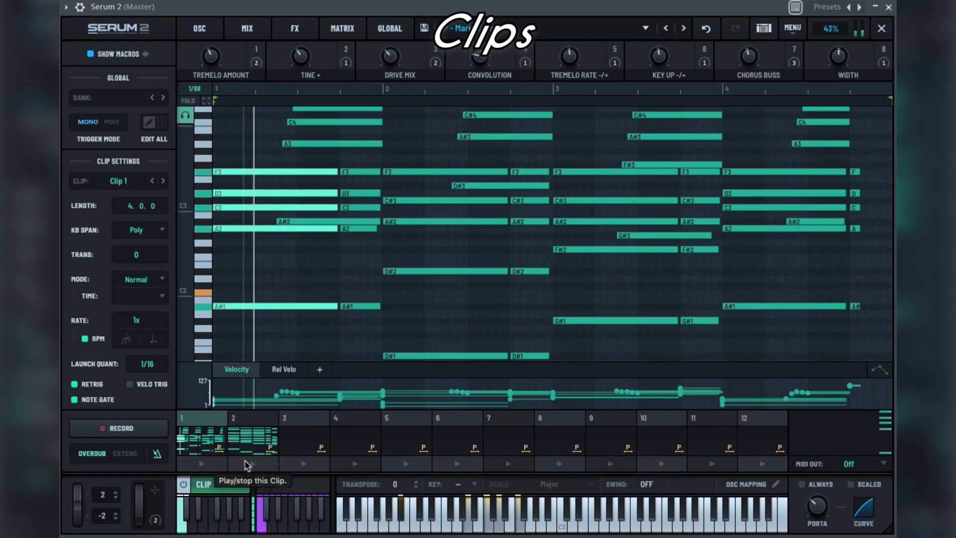
left_click(121, 98)
left_click(121, 98)
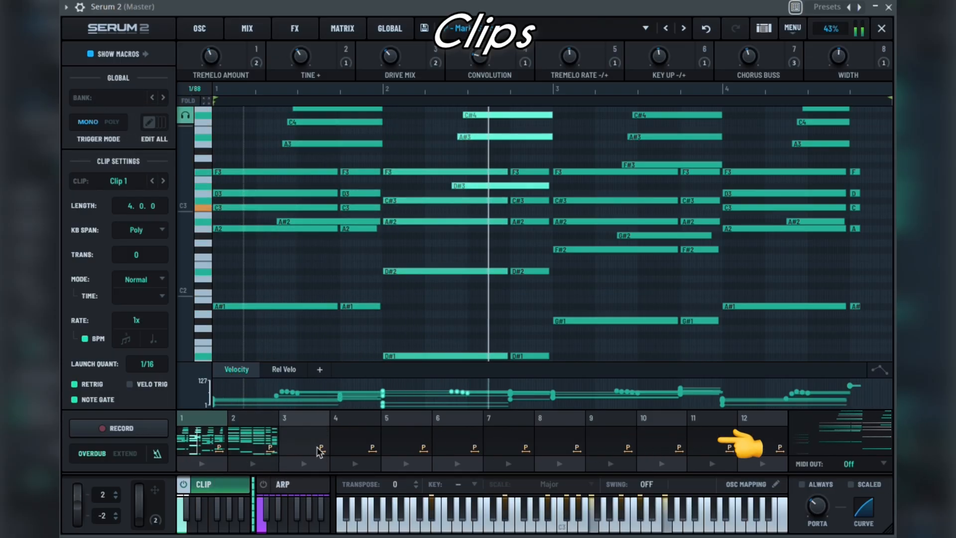
Set the clip trigger mode to Poly and switch Edit All on and back off.
left_click(111, 122)
left_click(148, 122)
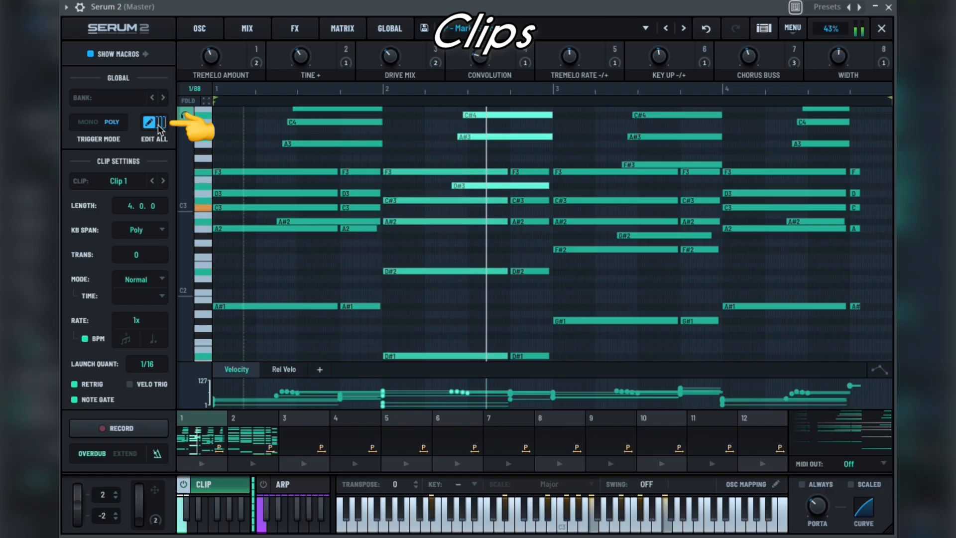
left_click(157, 125)
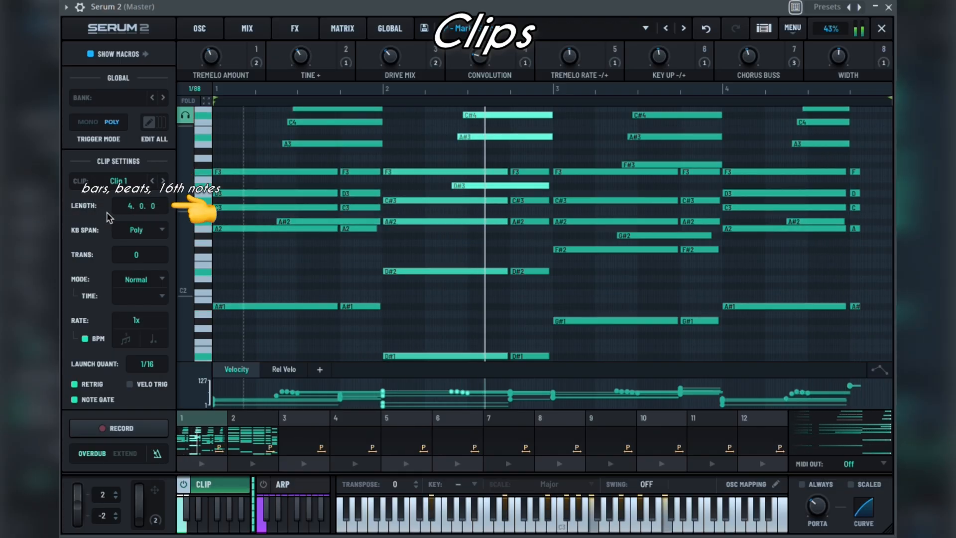
Try the Mono, Poly and Offset keyboard span options for Clip 1 and leave it on Mono.
left_click(149, 230)
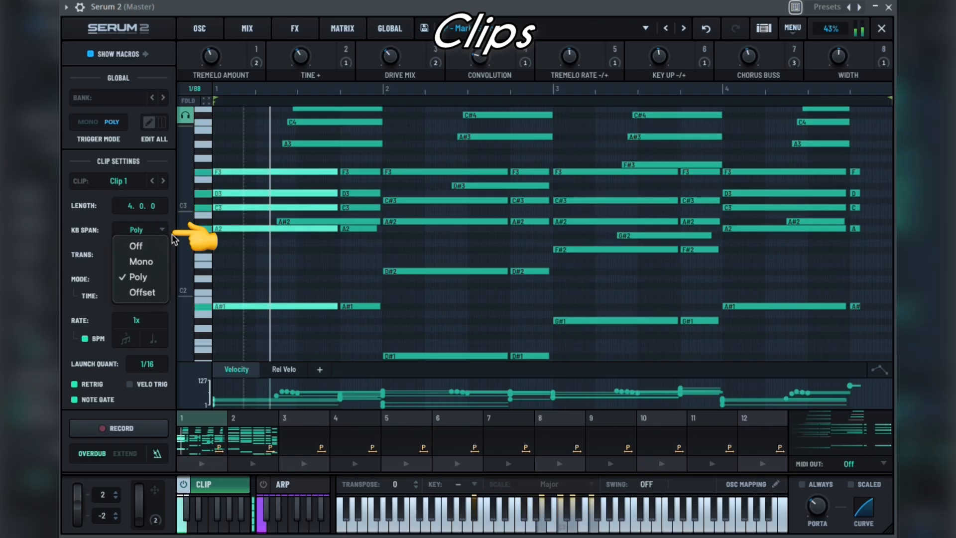
left_click(144, 261)
left_click(161, 231)
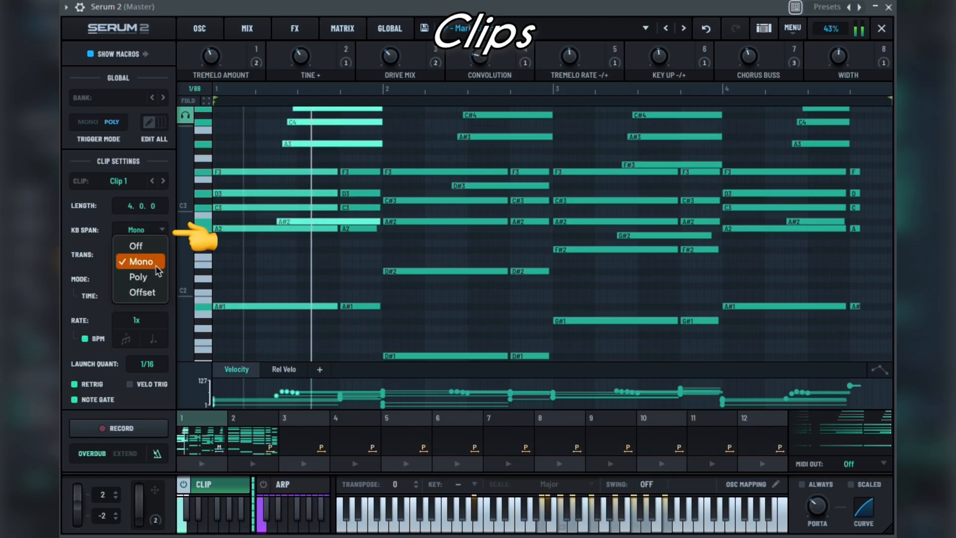
left_click(149, 276)
left_click(159, 237)
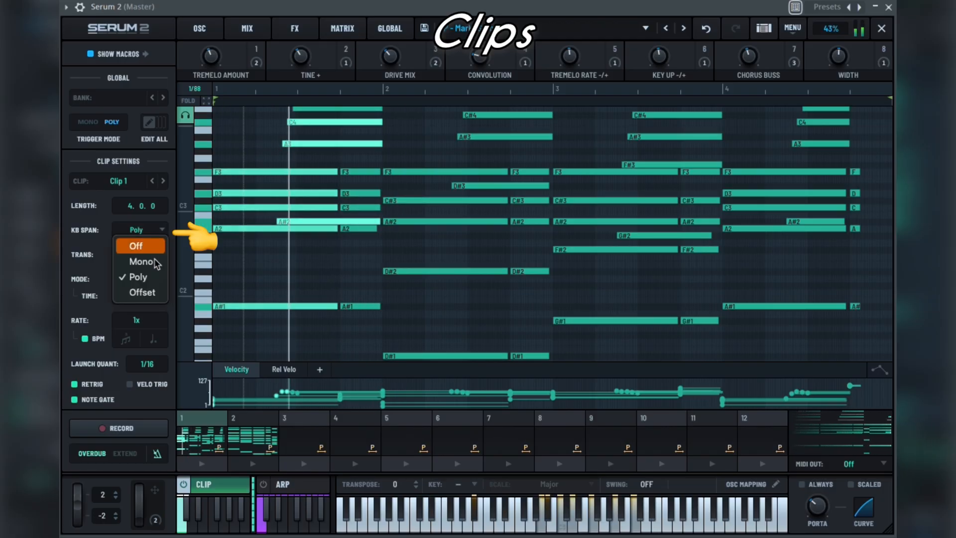
left_click(155, 293)
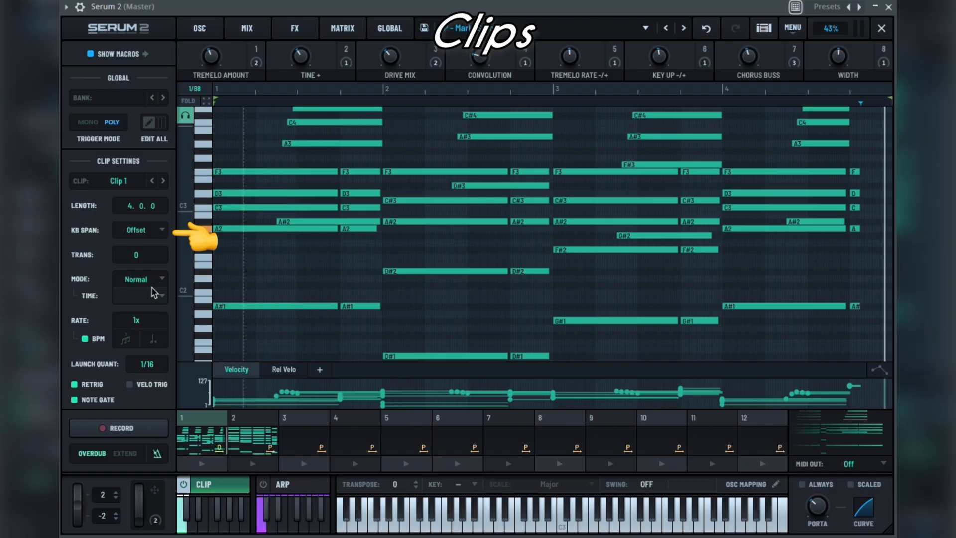
left_click(159, 233)
left_click(152, 260)
left_click(159, 231)
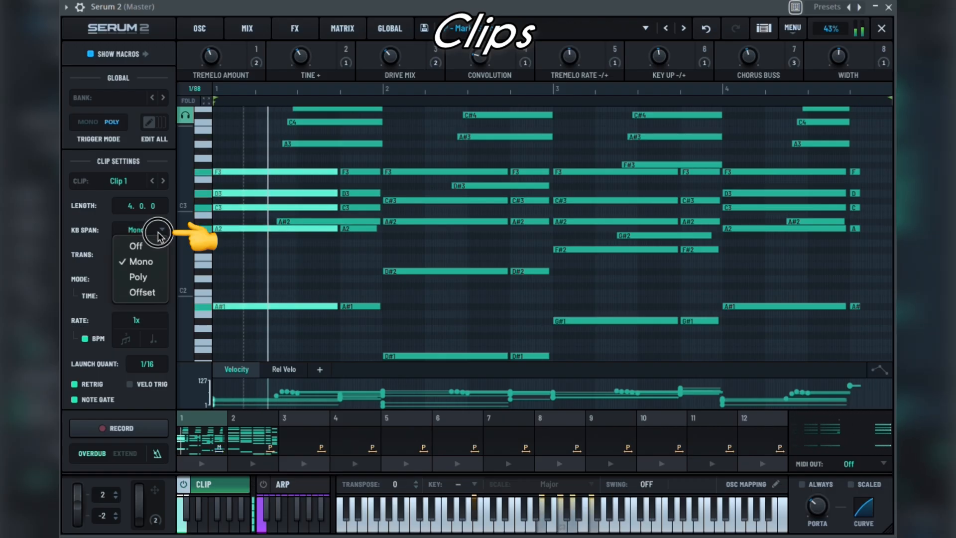
left_click(95, 260)
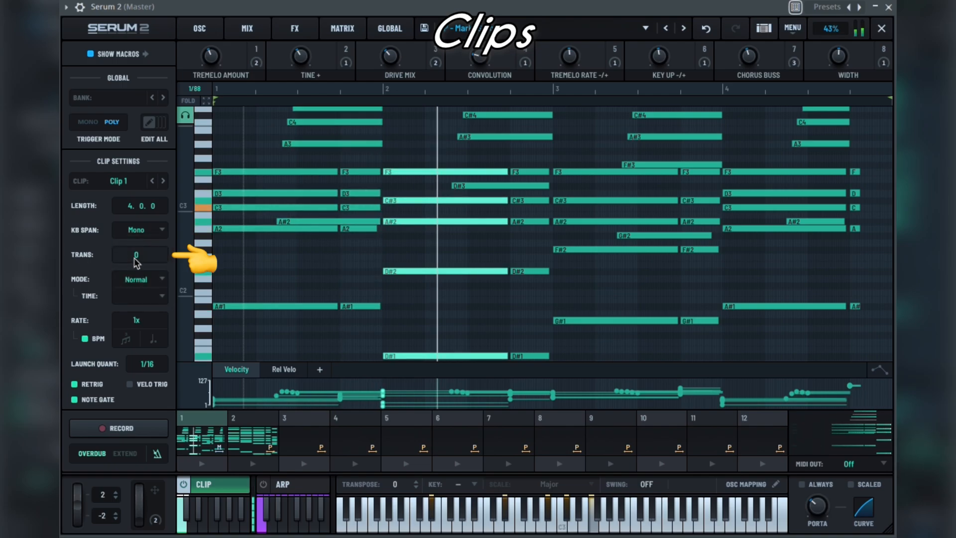
Try Clip 1's transpose and triplet rate controls and check its playback mode list, keeping Normal.
left_click_drag(136, 255, 144, 274)
left_click(136, 280)
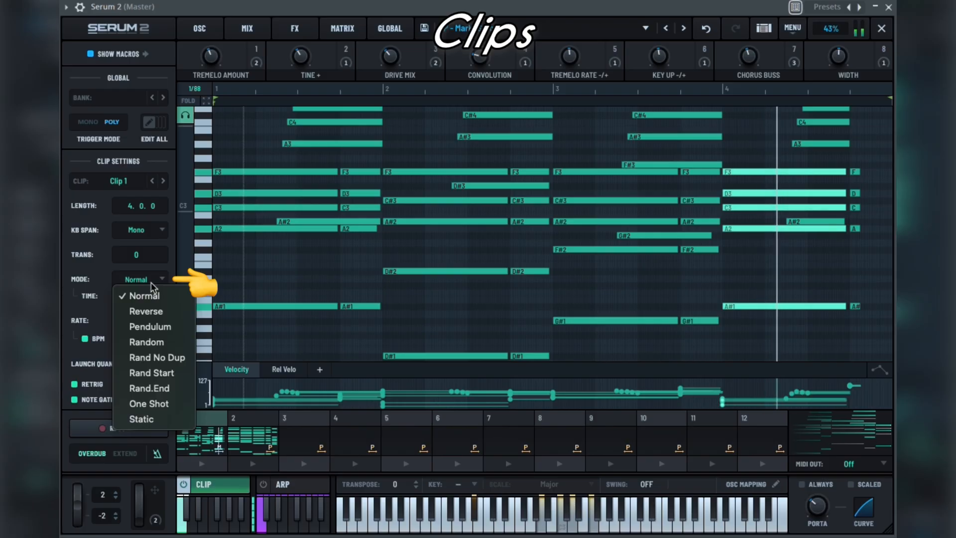
left_click(102, 273)
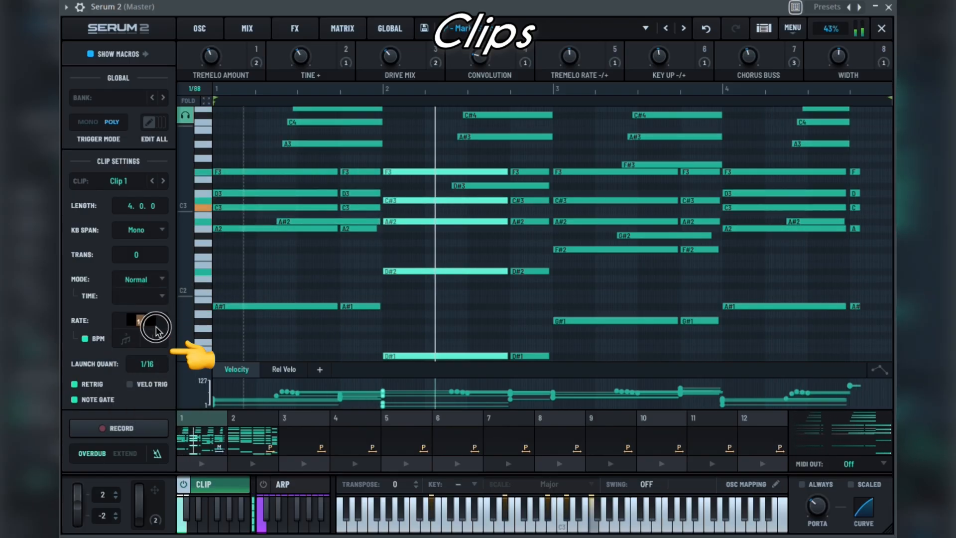
left_click(126, 339)
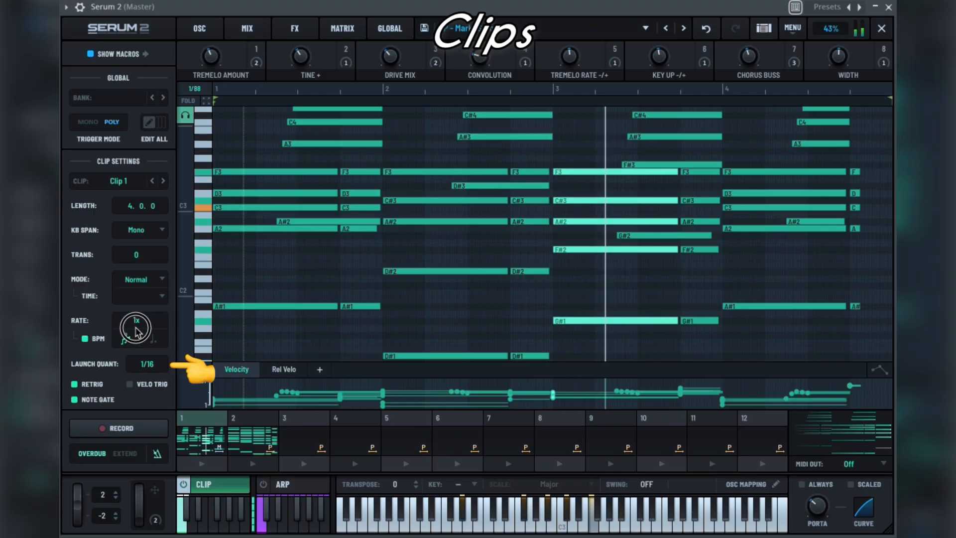
left_click(126, 339)
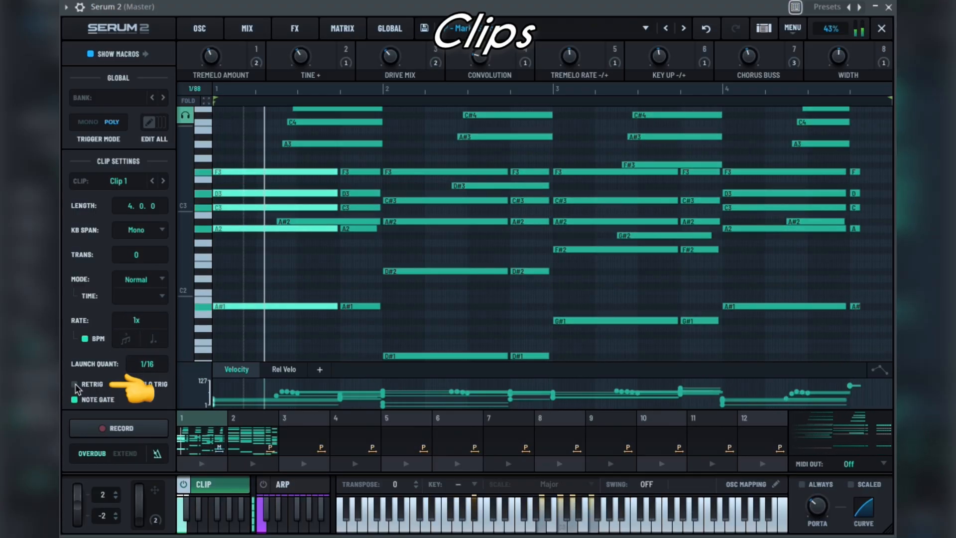
Turn on Velo Trig for Clip 1 and try toggling Retrig and Note Gate, keeping both on.
left_click(76, 384)
left_click(75, 384)
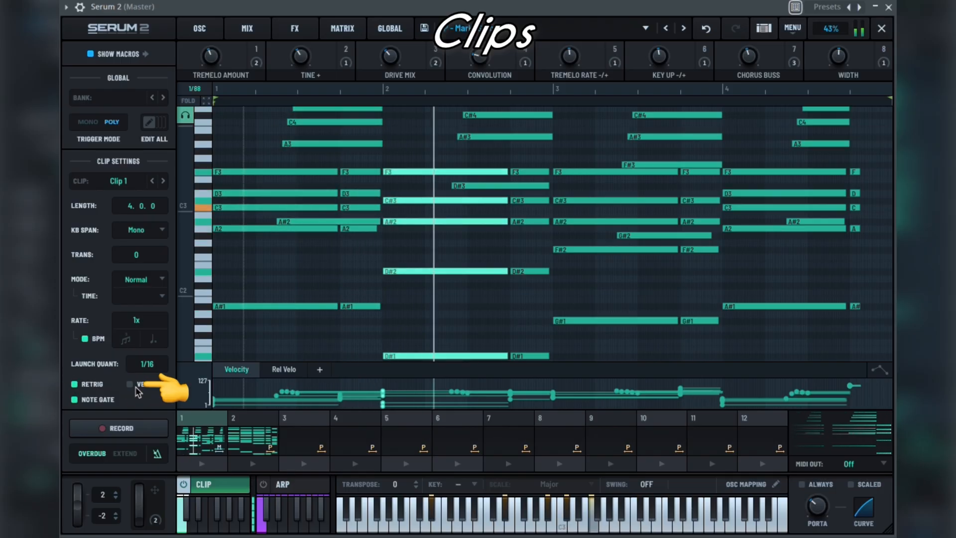
left_click(130, 384)
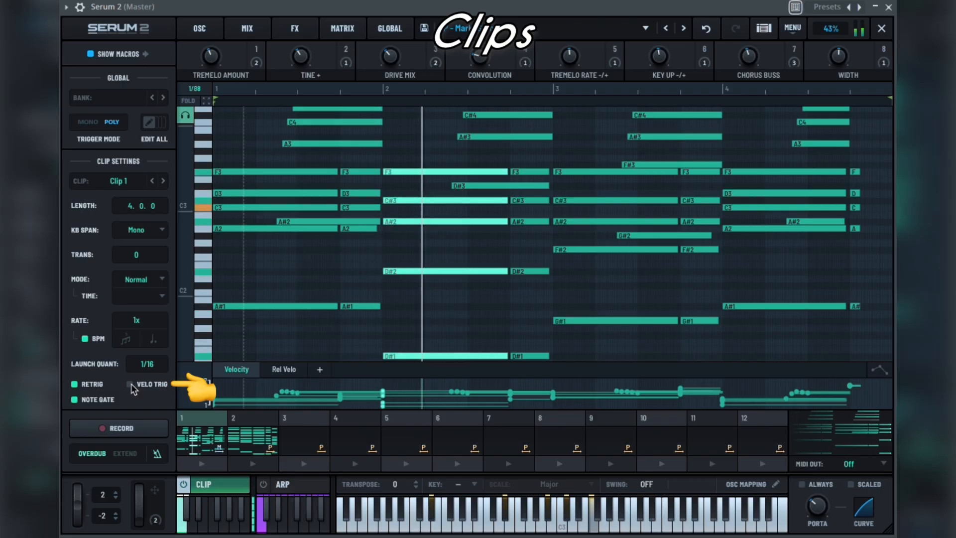
left_click(131, 384)
left_click(75, 399)
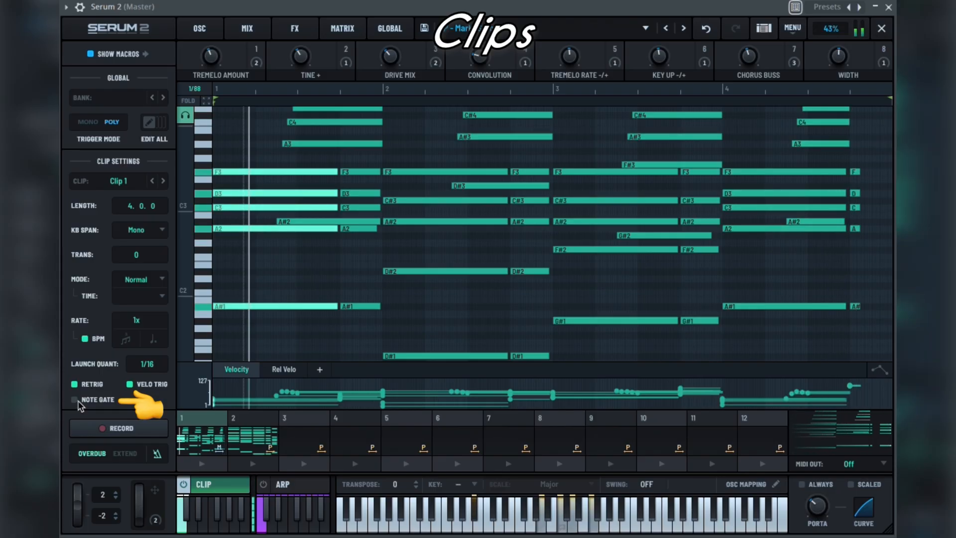
left_click(76, 401)
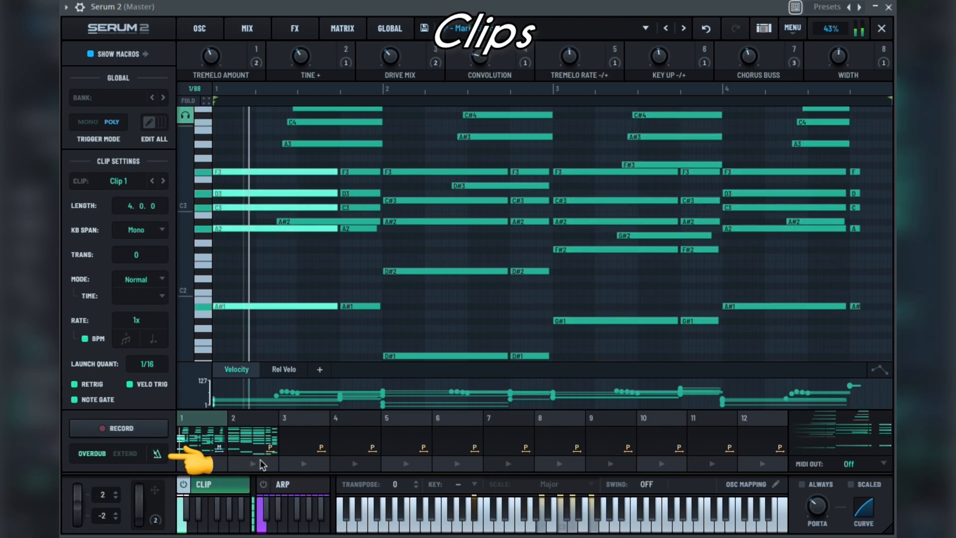
Set clip recording to Extend with the metronome off and check the MIDI Out setting.
left_click(153, 454)
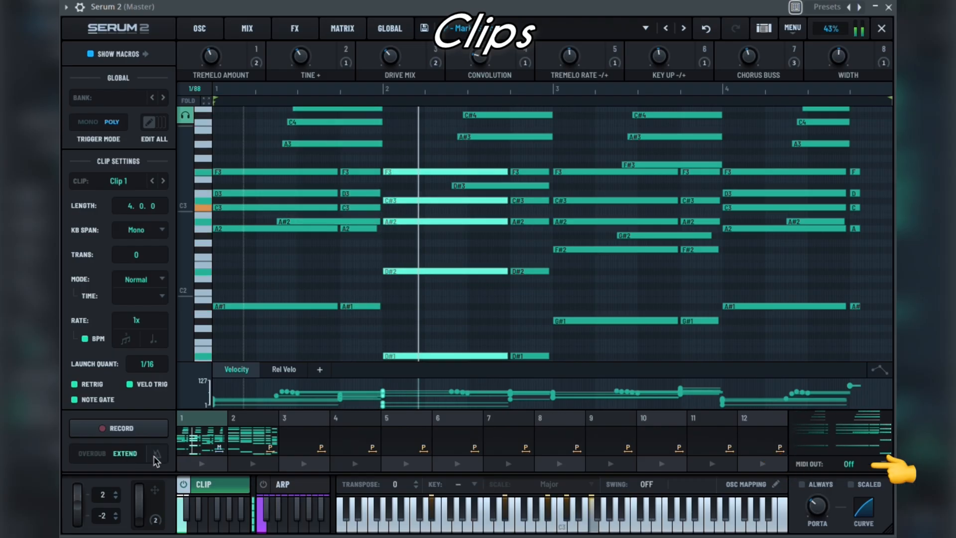
left_click(852, 465)
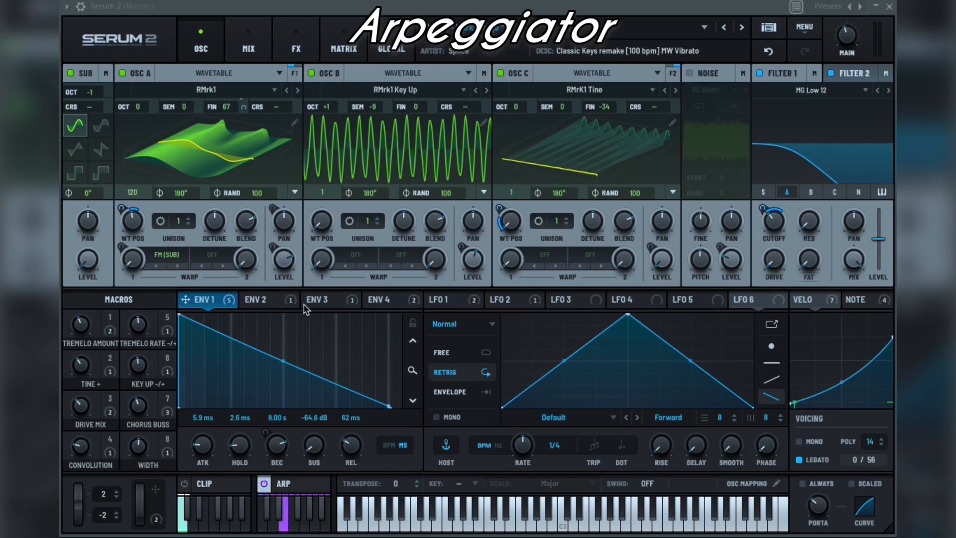
Open the arpeggiator, set pattern 5's shape to Down, and try a 1/32 rate before returning it to 1/16.
left_click(301, 507)
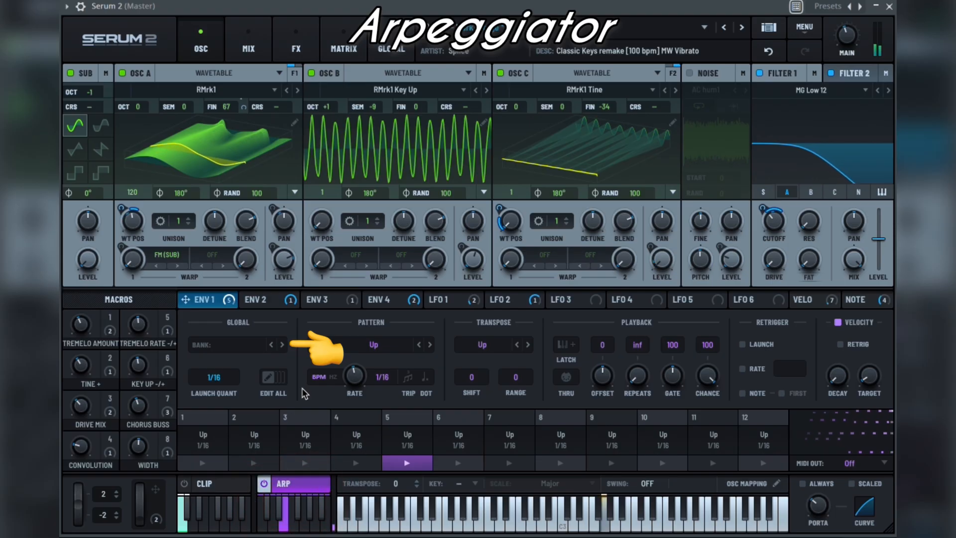
left_click(259, 349)
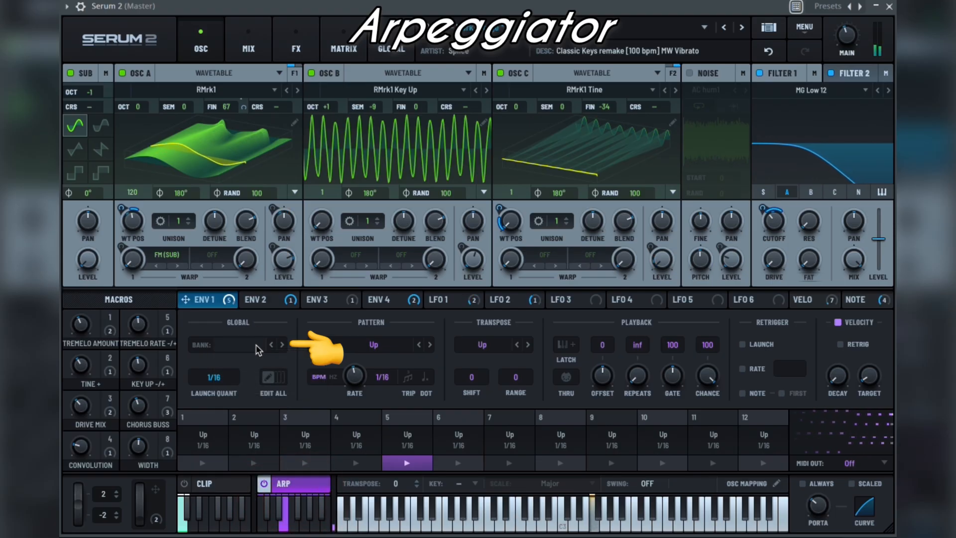
left_click_drag(218, 382, 220, 403)
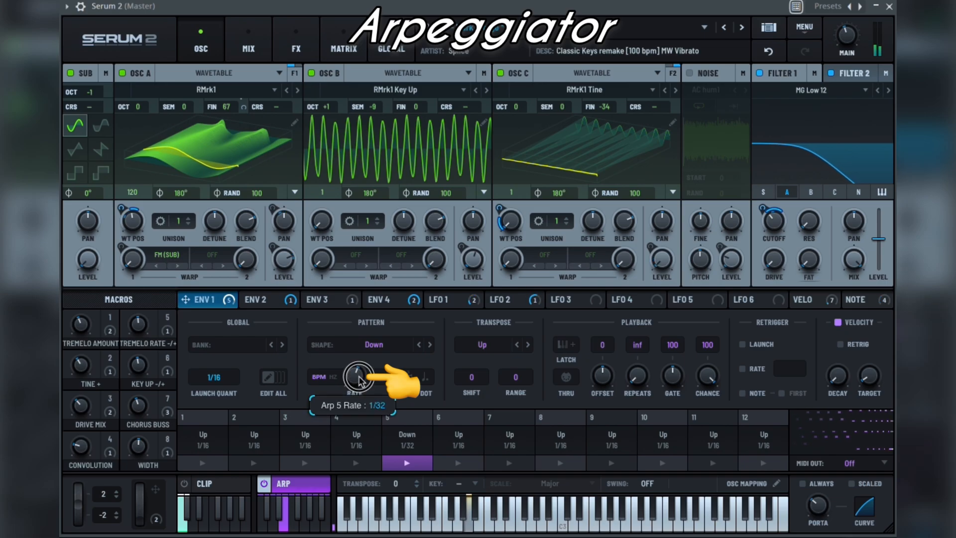
left_click_drag(358, 387, 341, 387)
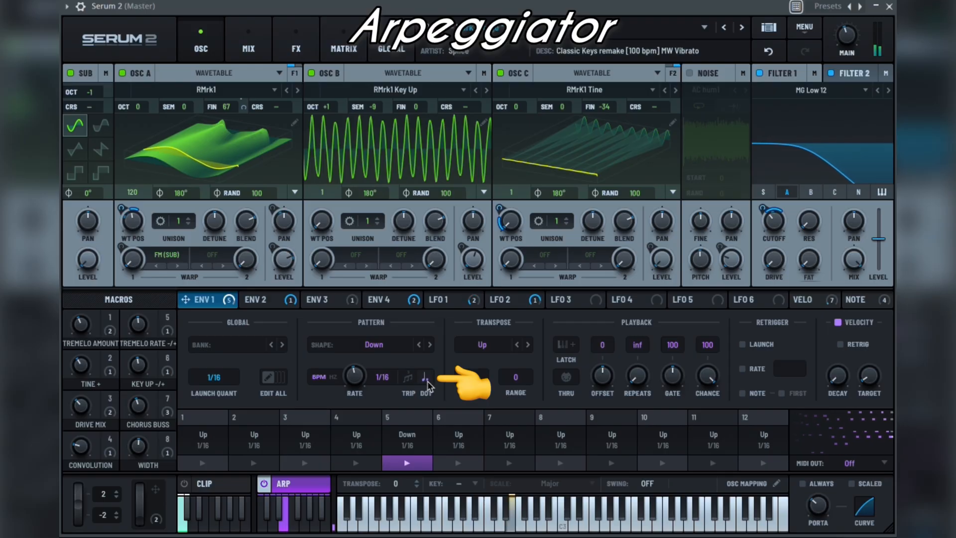
Check the arpeggiator's transpose shape and shift, keeping Up and 0, and set the transpose range to 1.
left_click(519, 349)
left_click_drag(476, 382, 476, 390)
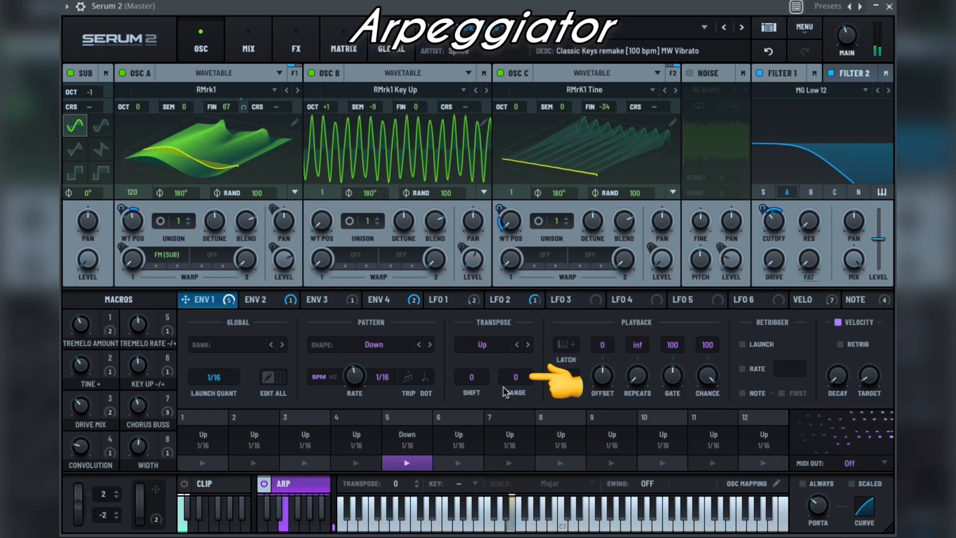
left_click(515, 381)
left_click_drag(519, 367, 522, 368)
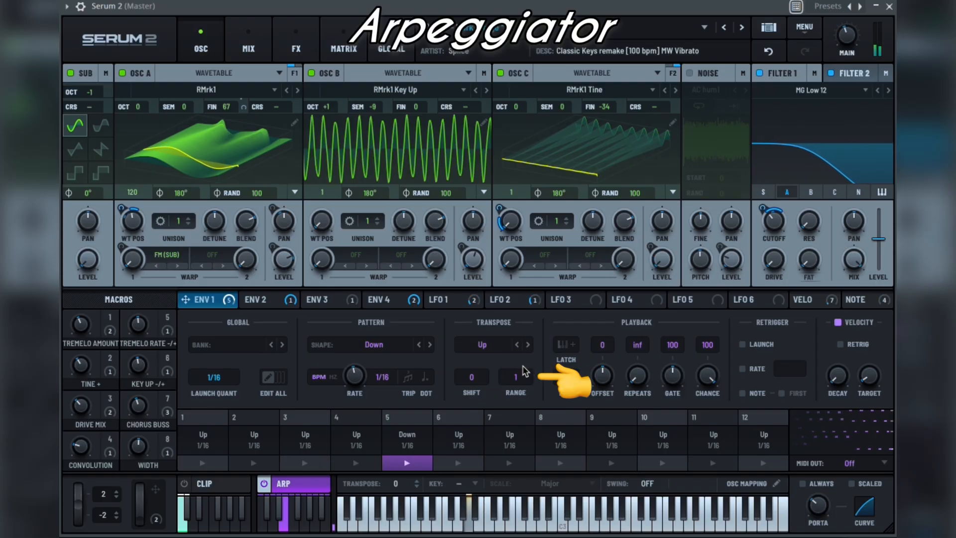
Turn on Thru in the arpeggiator's playback settings, try an offset of 1, and set the gate to 99.
left_click(563, 348)
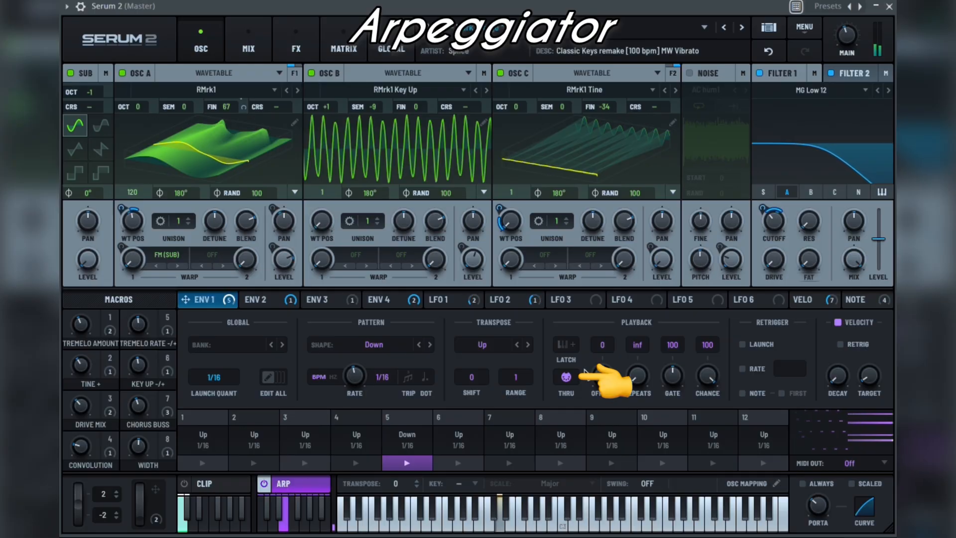
scroll(602, 374, "up", 1)
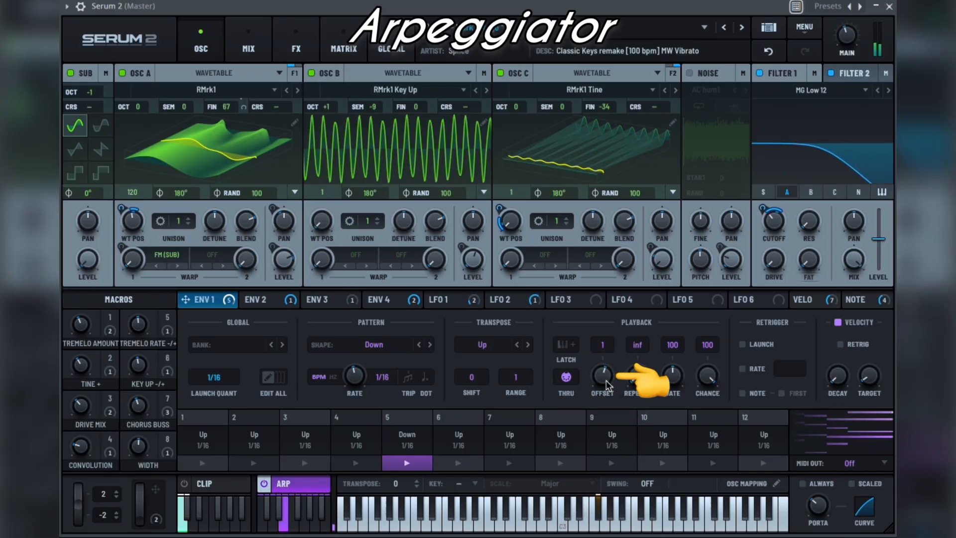
left_click_drag(605, 381, 715, 360)
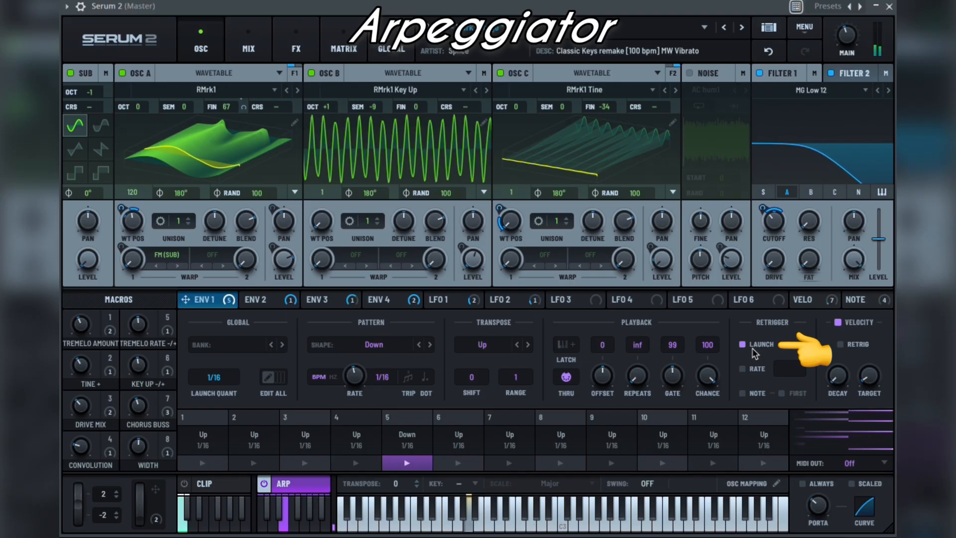
Enable the arpeggiator's Rate retrigger at 1 with Note and First, turn on velocity Retrig, and try the velocity decay.
left_click(742, 369)
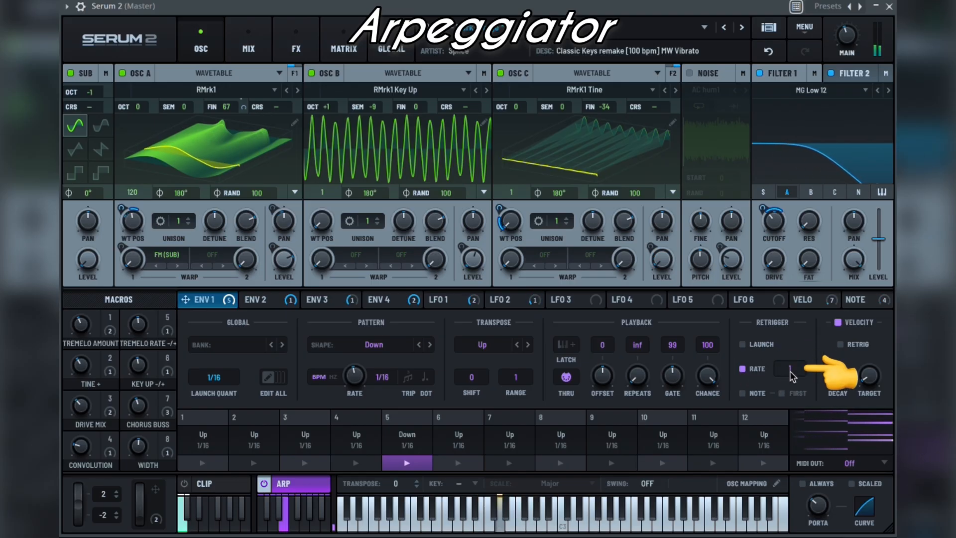
left_click_drag(790, 371, 789, 387)
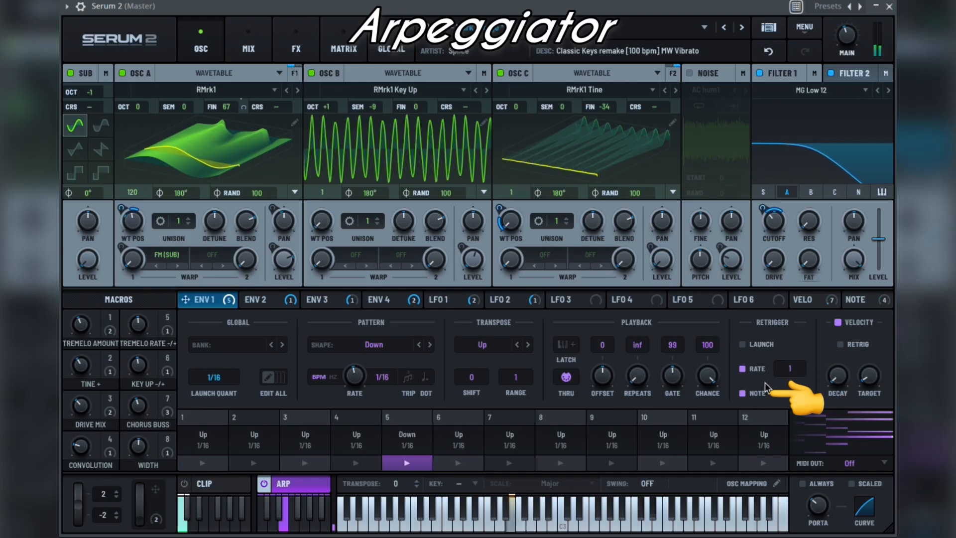
left_click(781, 395)
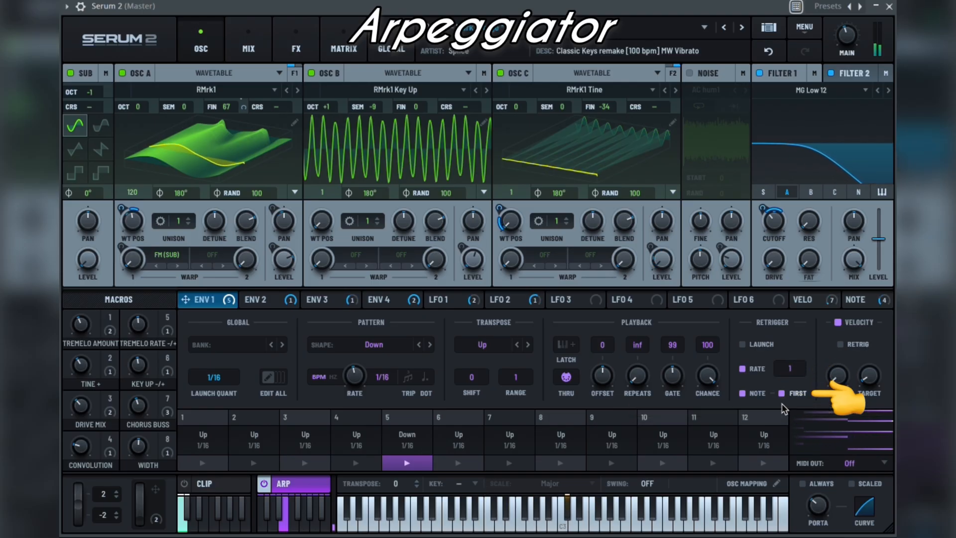
left_click(841, 344)
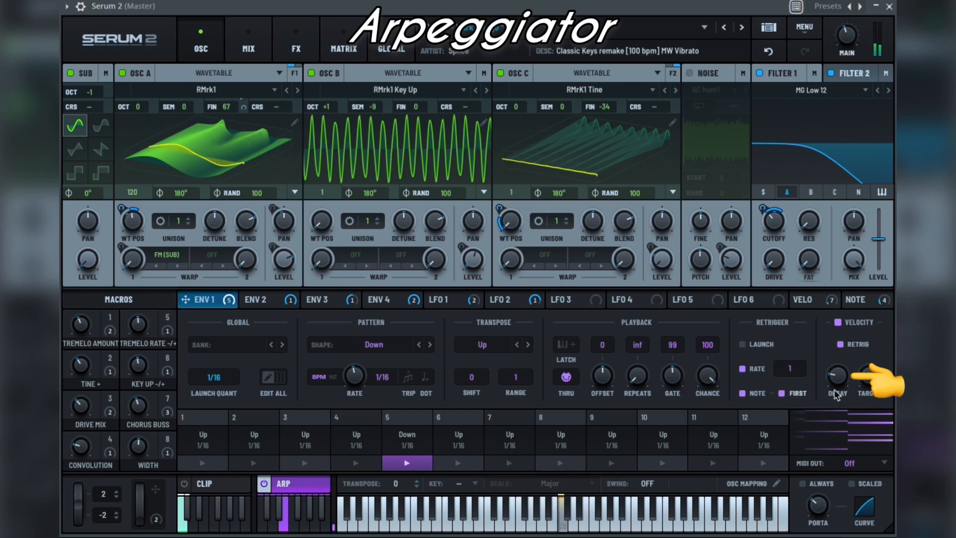
left_click_drag(836, 378, 874, 362)
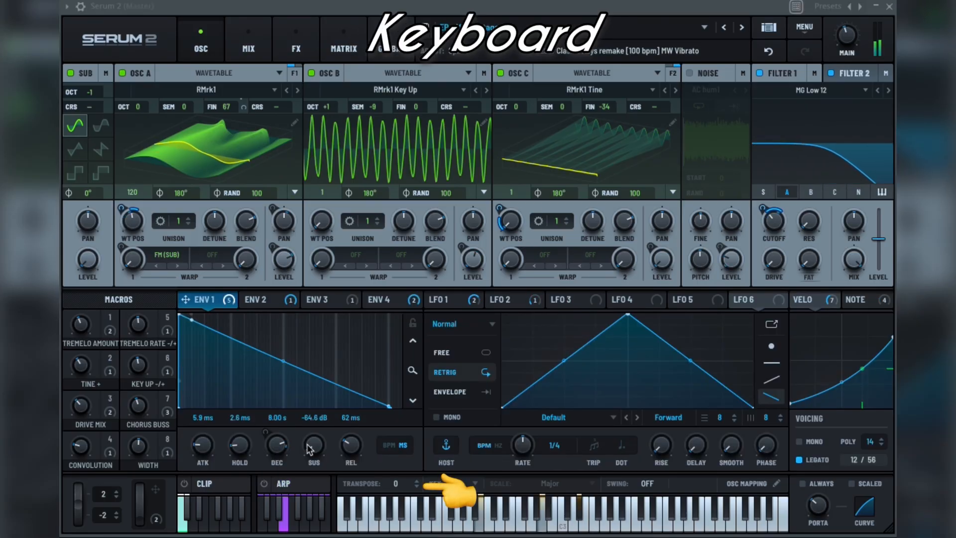
Check the keyboard's transpose, key list, swing and oscillator mapping settings.
left_click(417, 486)
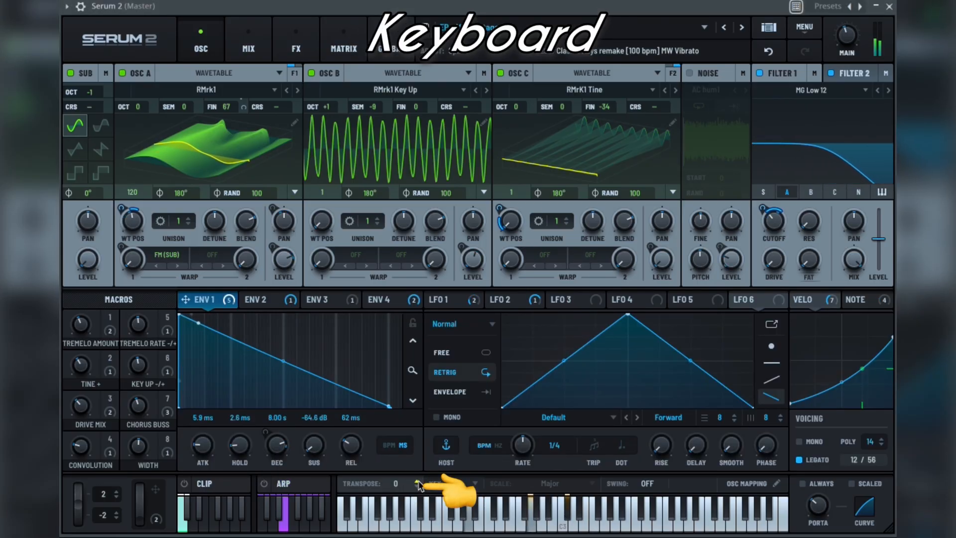
left_click(455, 484)
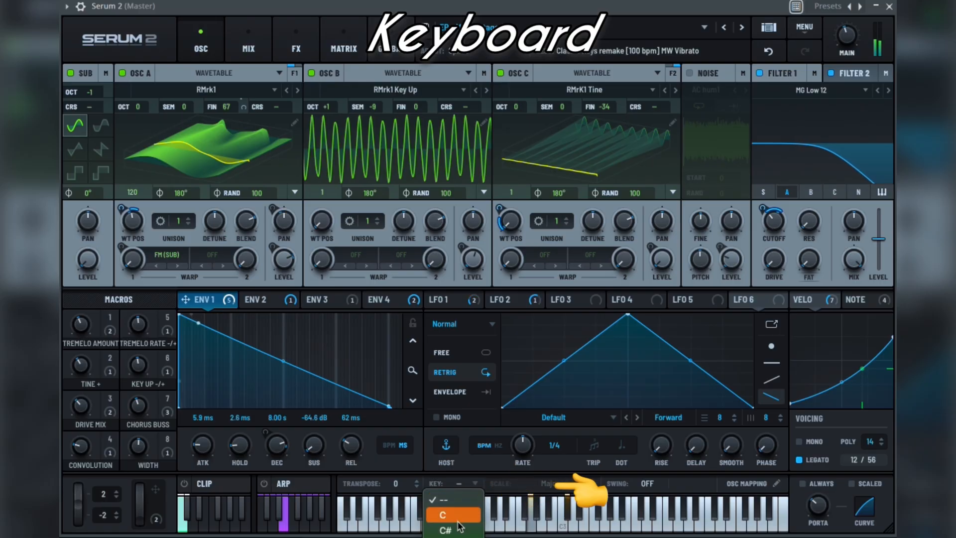
left_click(468, 489)
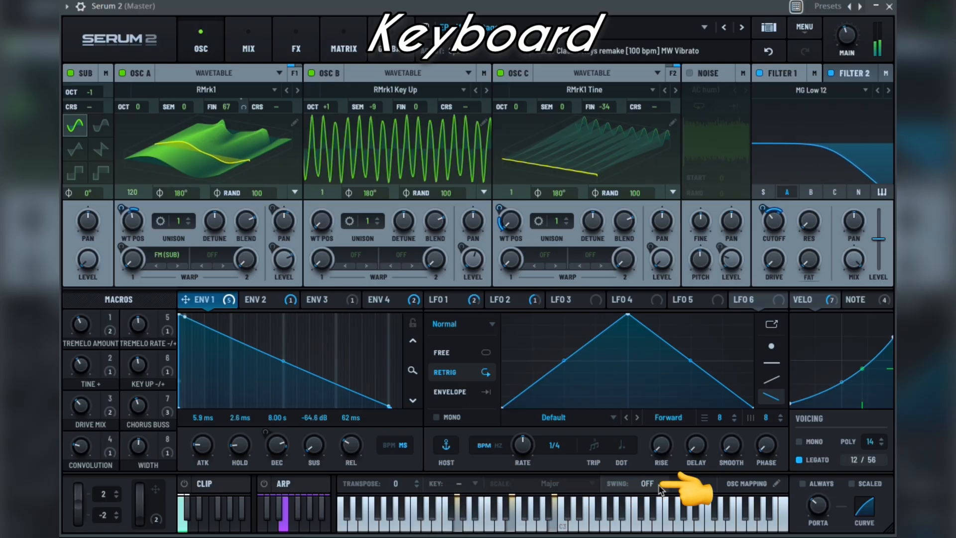
left_click_drag(656, 488, 657, 496)
left_click(743, 485)
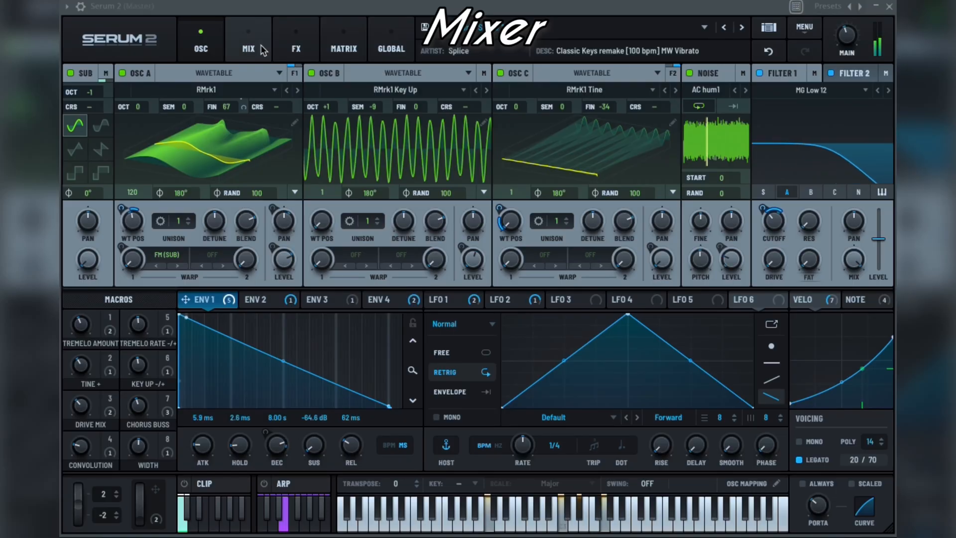
Open the mixer and try the Direct output for the Sub channel, returning it to Main.
left_click(261, 48)
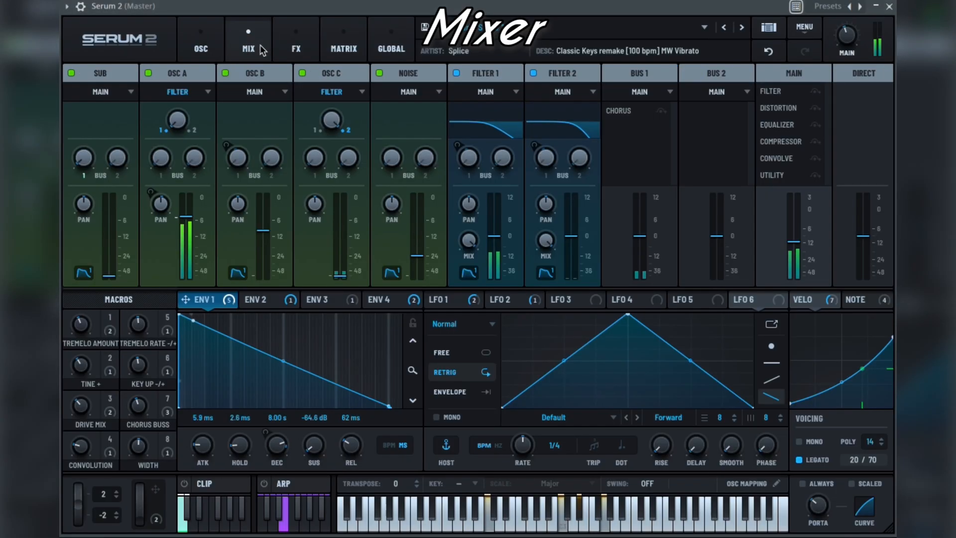
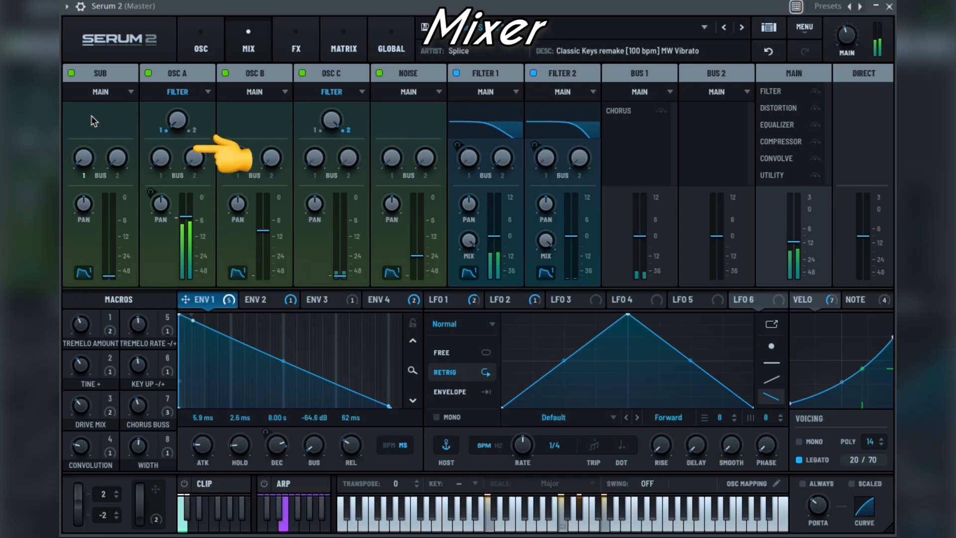
left_click(128, 94)
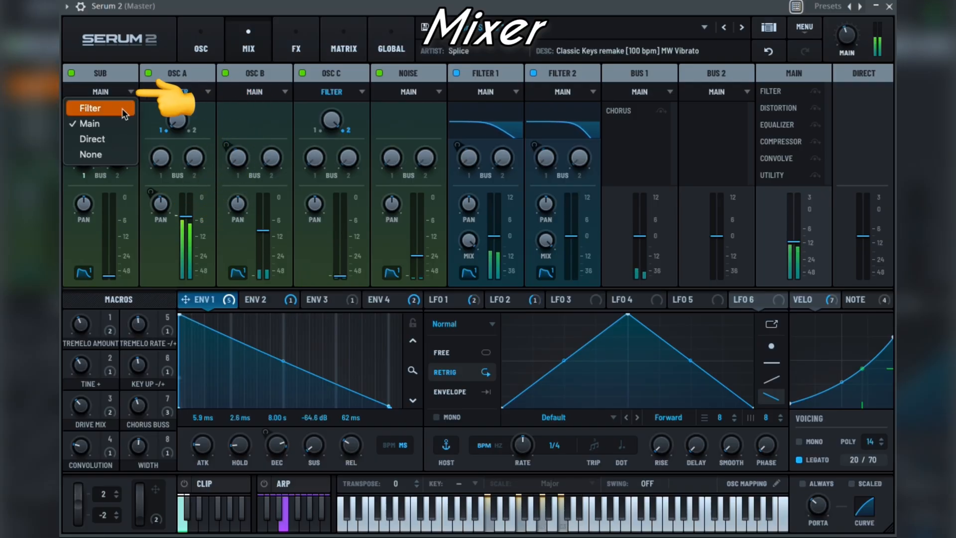
left_click(115, 139)
left_click(123, 98)
left_click(114, 122)
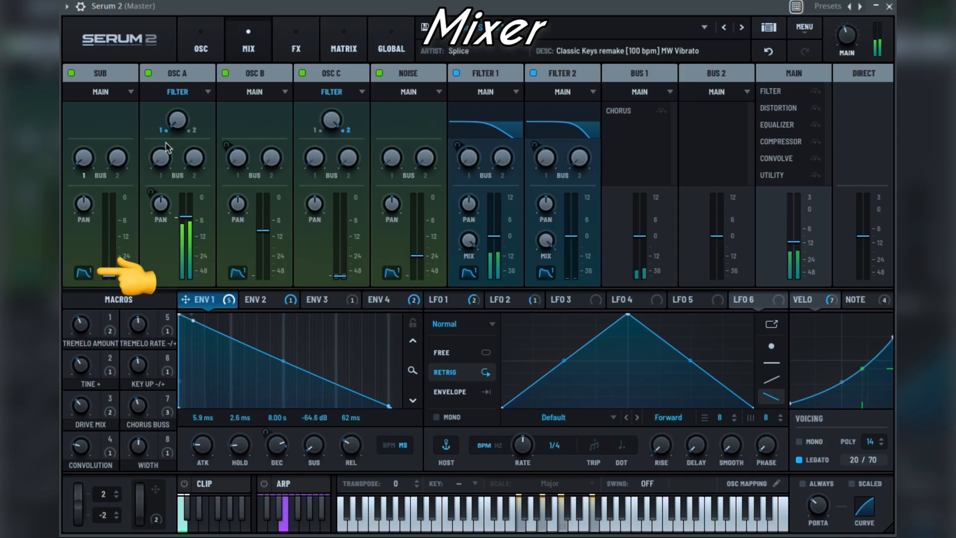
Check OSC A's Bus 1 and Bus 2 sends, level and pan in the mixer.
left_click_drag(159, 158, 175, 238)
left_click_drag(194, 158, 185, 217)
left_click(159, 207)
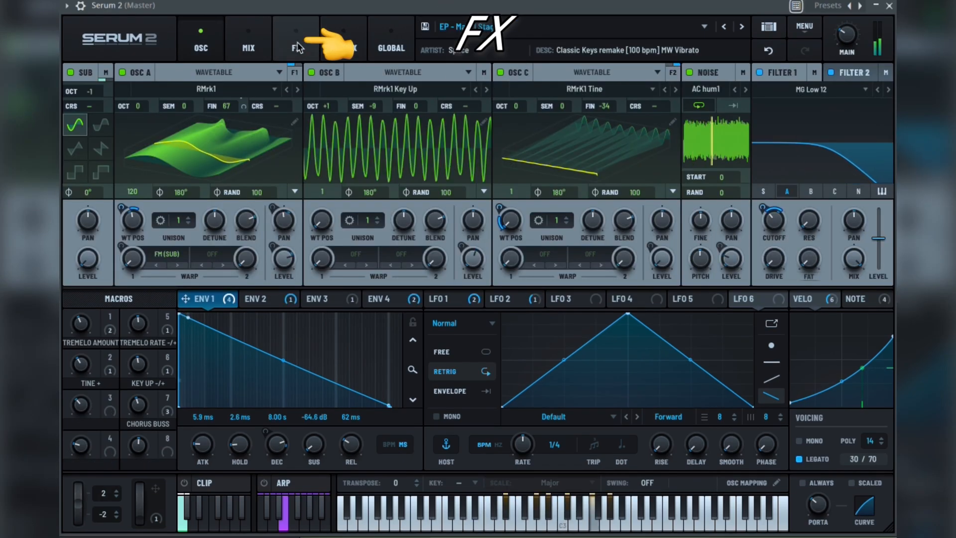
Open the effects view and look through the Main, Bus 1 and Bus 2 racks, ending on Main.
left_click(298, 47)
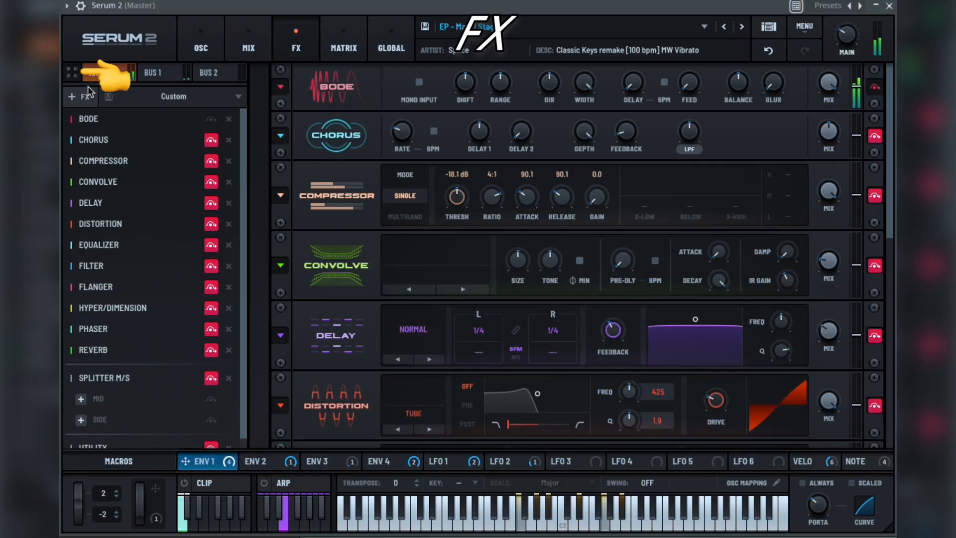
left_click(155, 74)
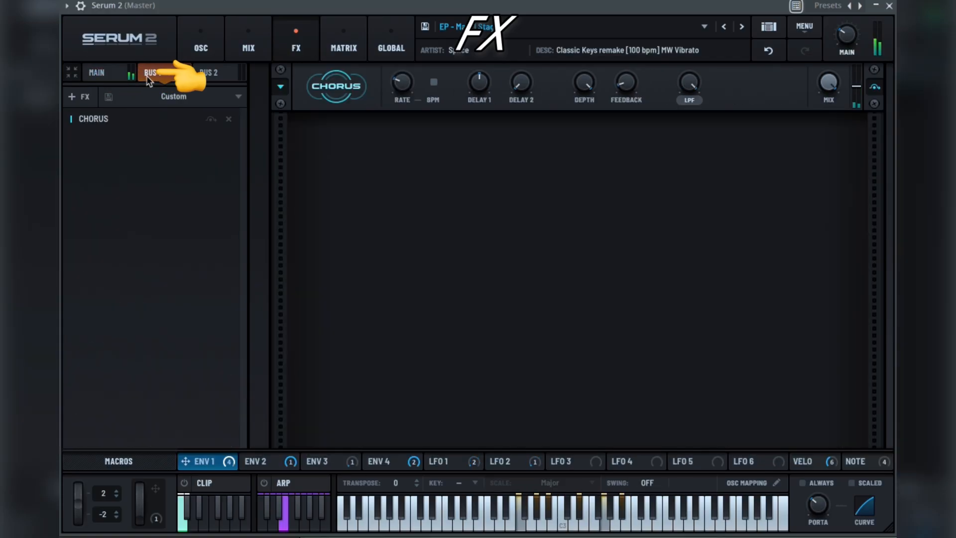
left_click(217, 78)
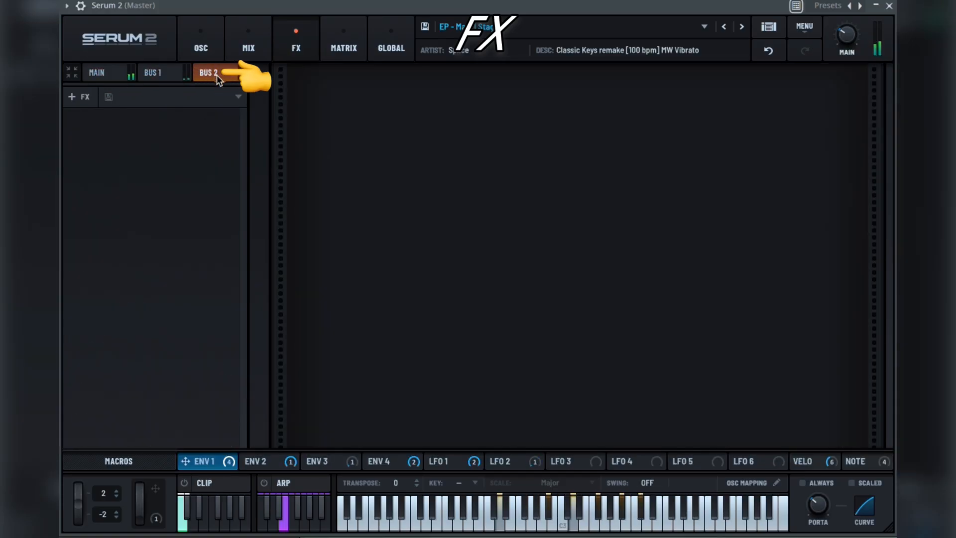
left_click(123, 75)
left_click(144, 74)
left_click(112, 74)
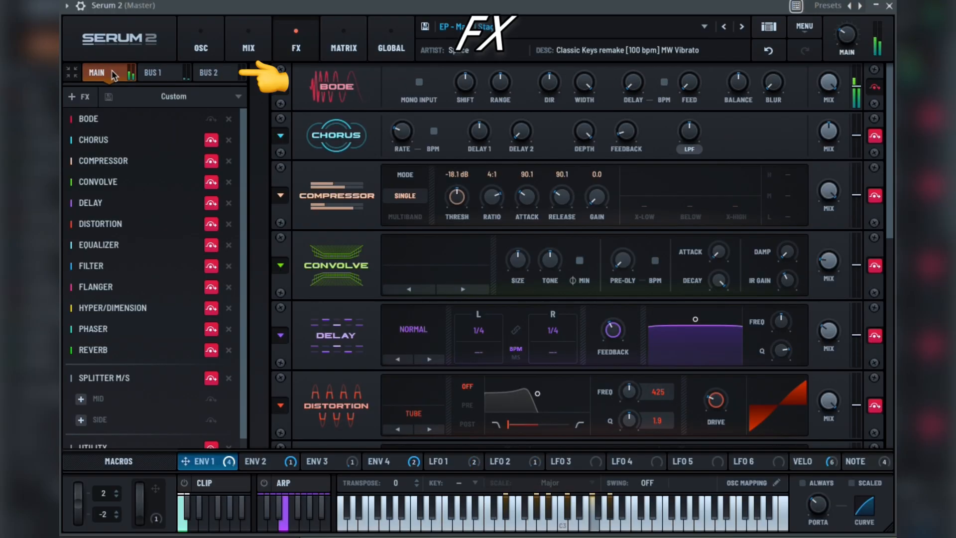
Browse the factory effects chain categories and the option to add an effect to the Main rack.
left_click(228, 96)
mouse_move(228, 96)
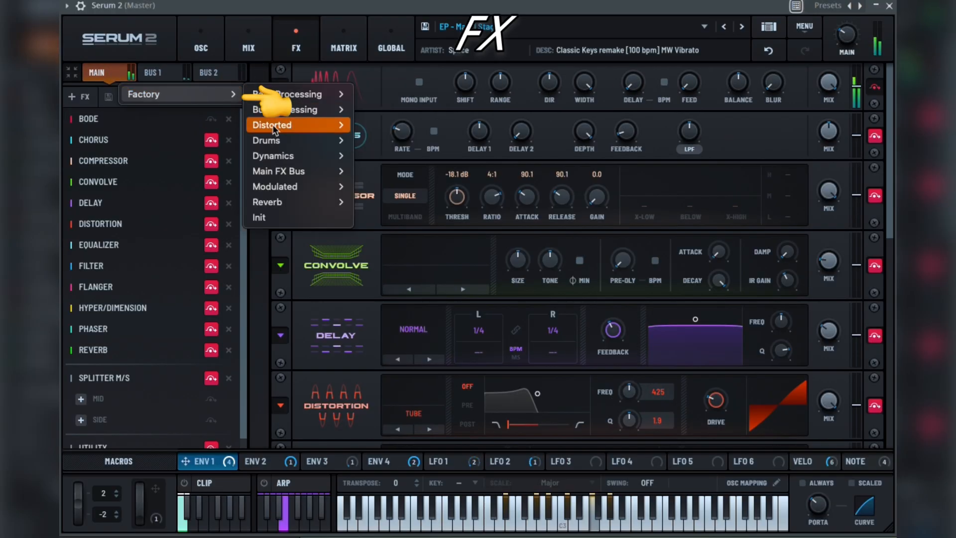
left_click(78, 97)
left_click(85, 97)
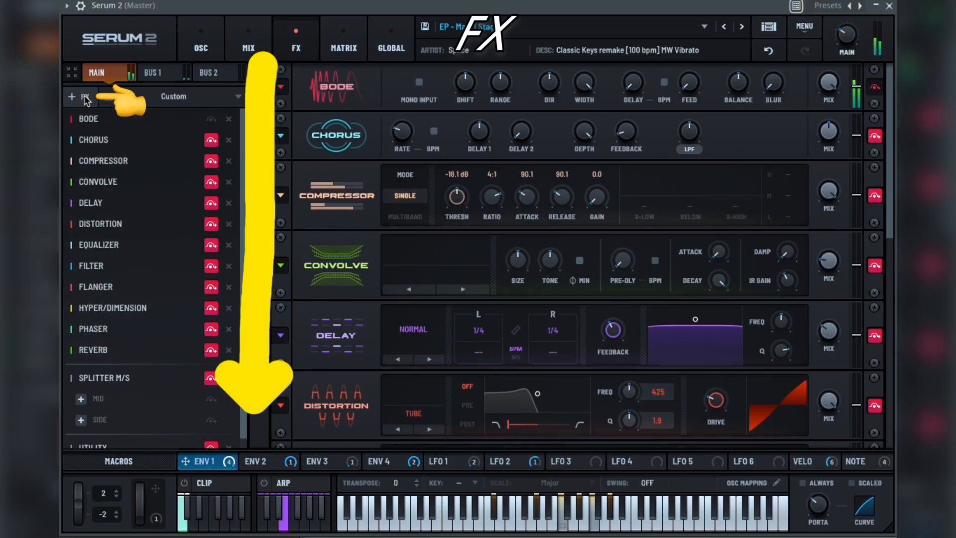
Duplicate the Bode effect in the Main rack and remove the copy.
mouse_move(97, 125)
left_mouse_down()
mouse_move(95, 143)
mouse_move(100, 124)
left_mouse_up()
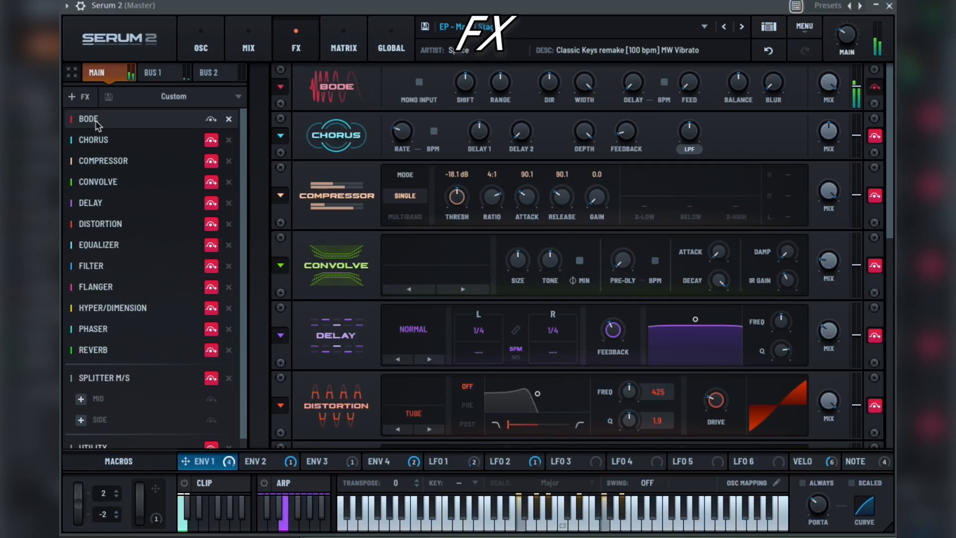
mouse_move(96, 124)
left_mouse_down()
mouse_move(95, 149)
mouse_move(96, 134)
left_mouse_up()
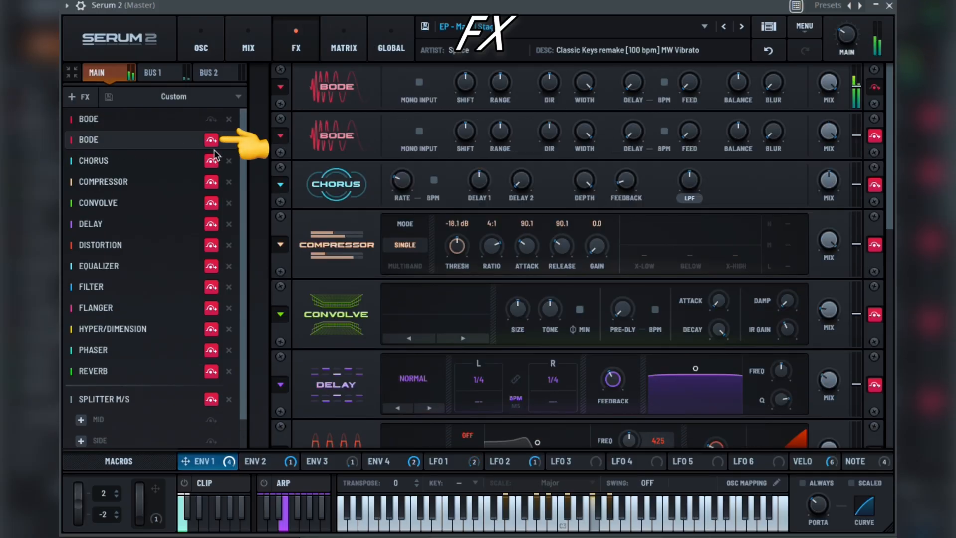
left_click(228, 140)
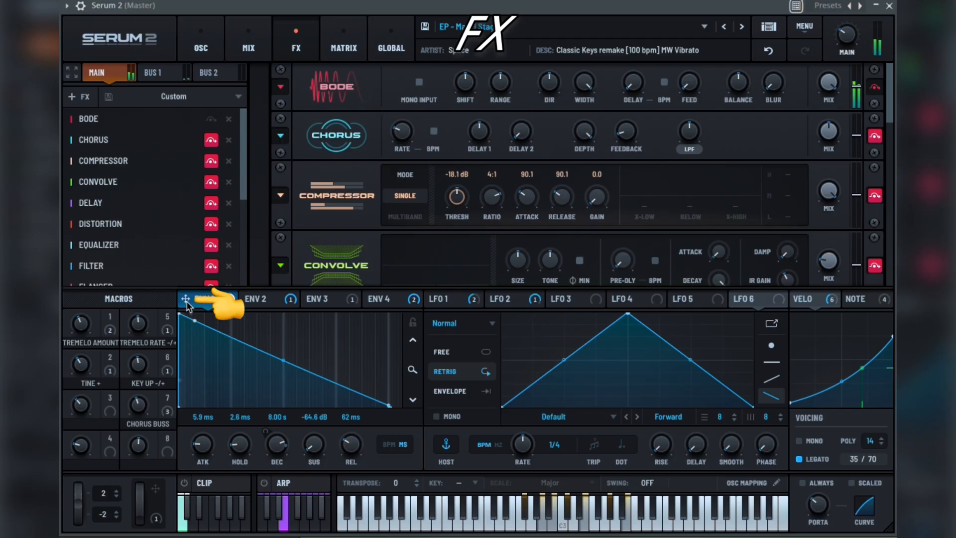
Try Env 1 and LFO 1 as modulation sources for the Main rack's effects, then expand the effects rack to full height.
left_click_drag(194, 299, 289, 232)
left_click(447, 300)
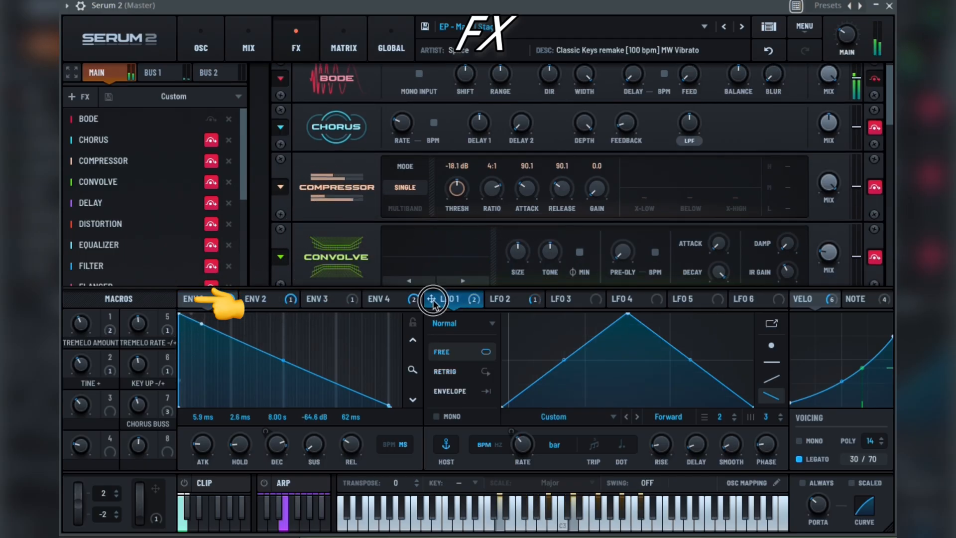
left_click_drag(433, 301, 433, 303)
scroll(366, 197, "up", 3)
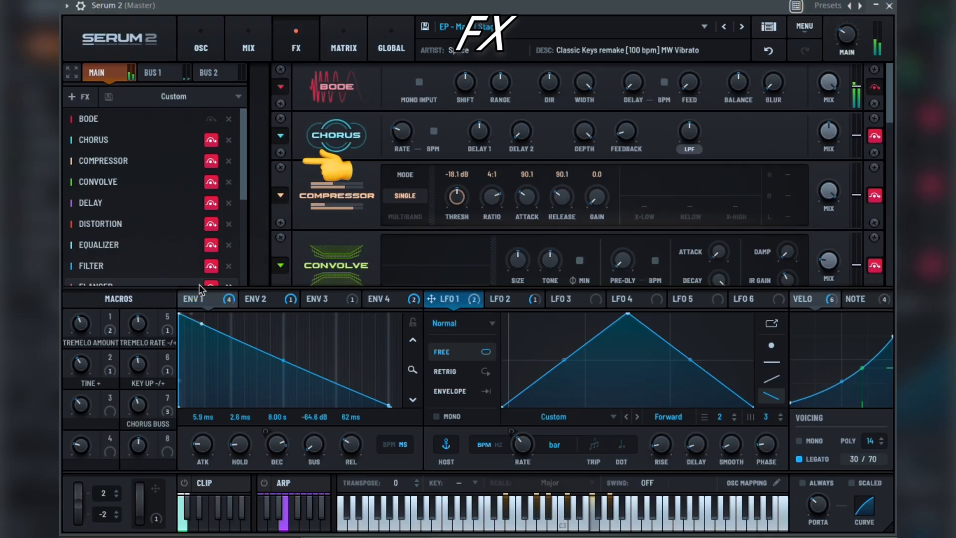
left_click(72, 73)
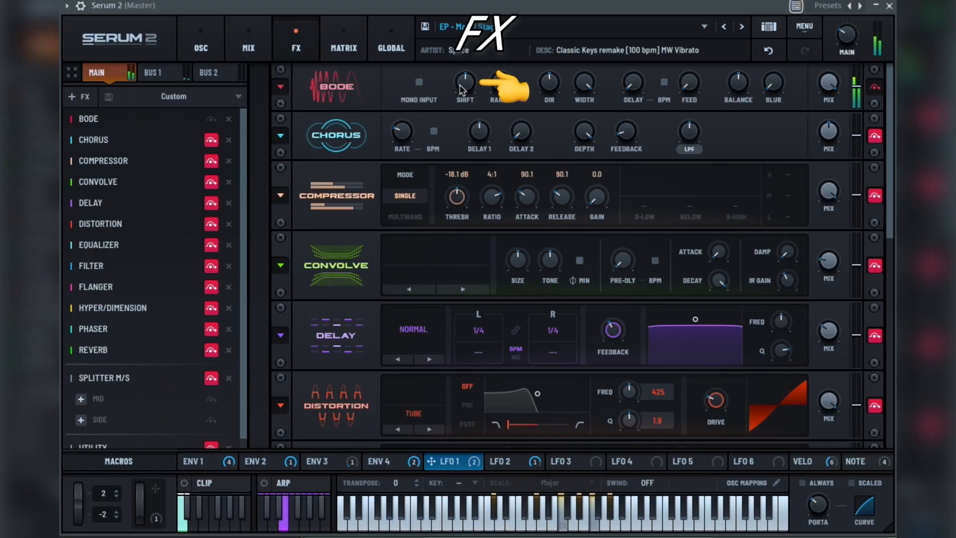
Try out Bode's shift, range, direction, width and delay, and set its feedback to 25%.
left_click_drag(467, 89, 579, 104)
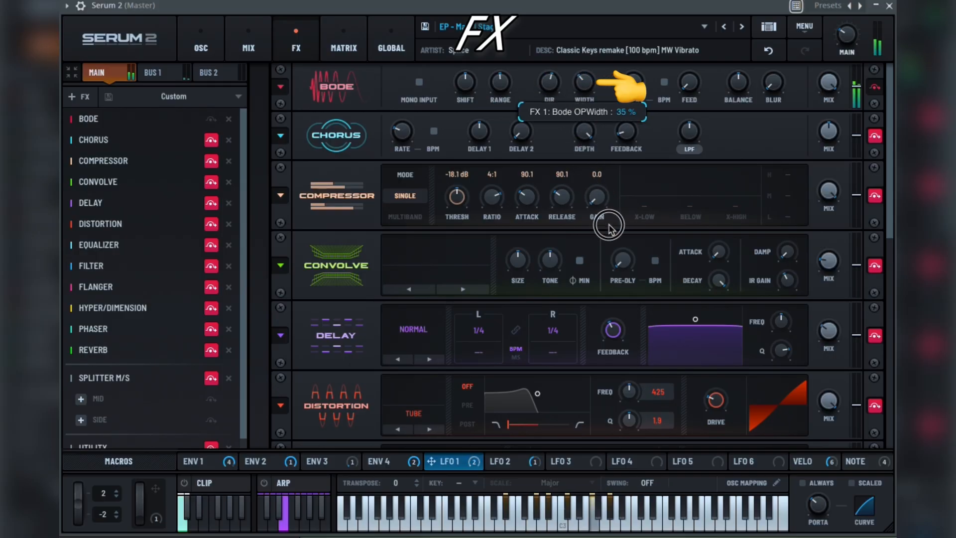
left_click_drag(608, 225, 593, 160)
left_click_drag(636, 87, 634, 75)
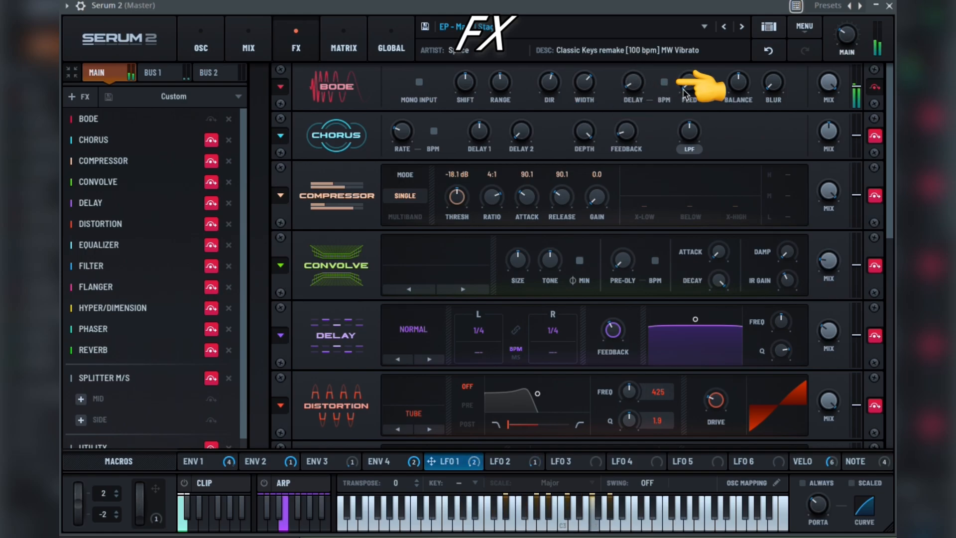
mouse_move(686, 85)
left_mouse_down()
mouse_move(692, 67)
mouse_move(690, 85)
left_mouse_up()
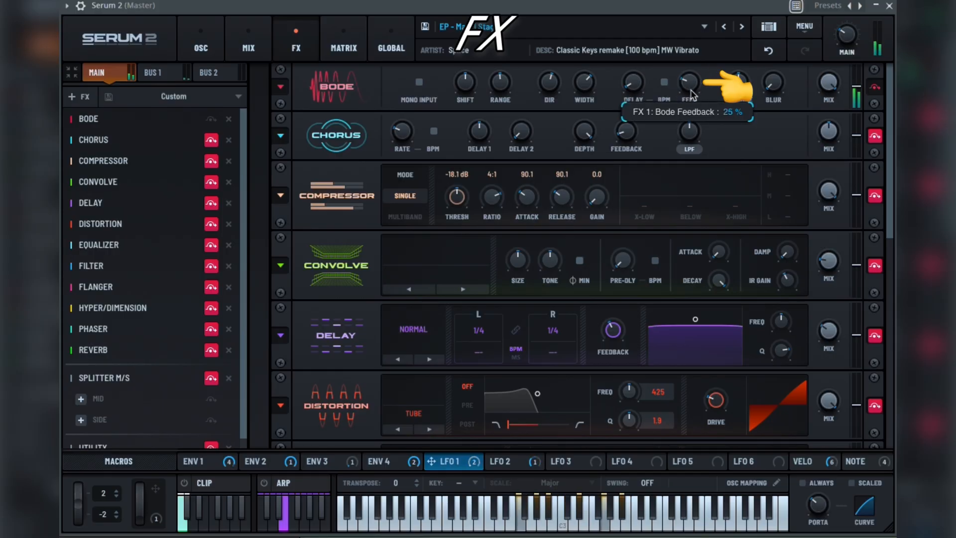
Adjust Bode's balance and blur, and set its mix to 100%.
left_click(737, 80)
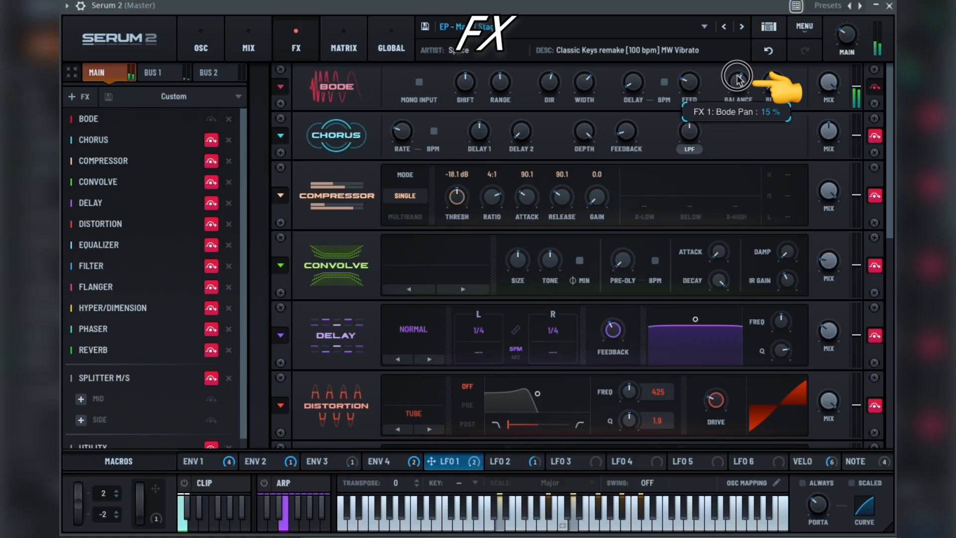
left_click_drag(739, 81, 740, 136)
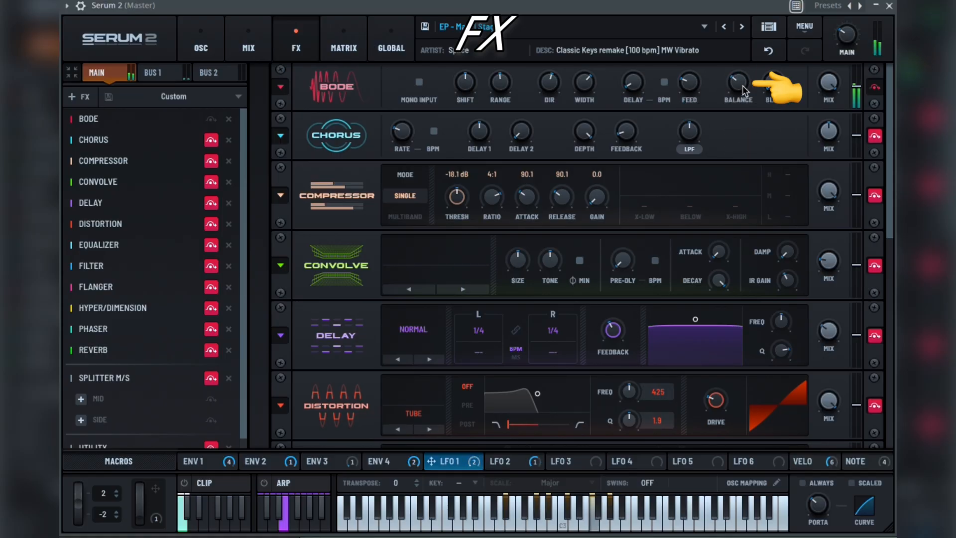
left_click_drag(739, 84, 732, 30)
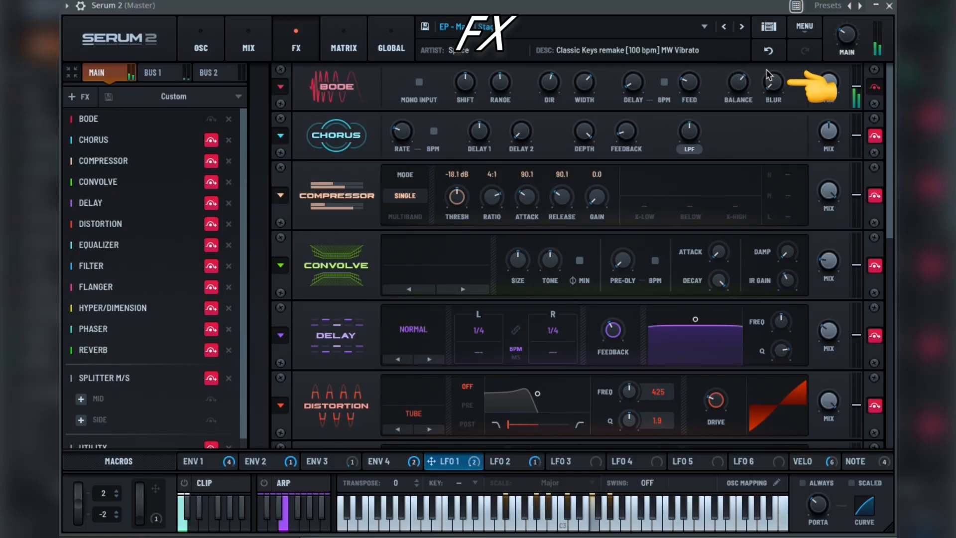
left_click_drag(771, 78, 774, 18)
left_click_drag(780, 122, 843, 196)
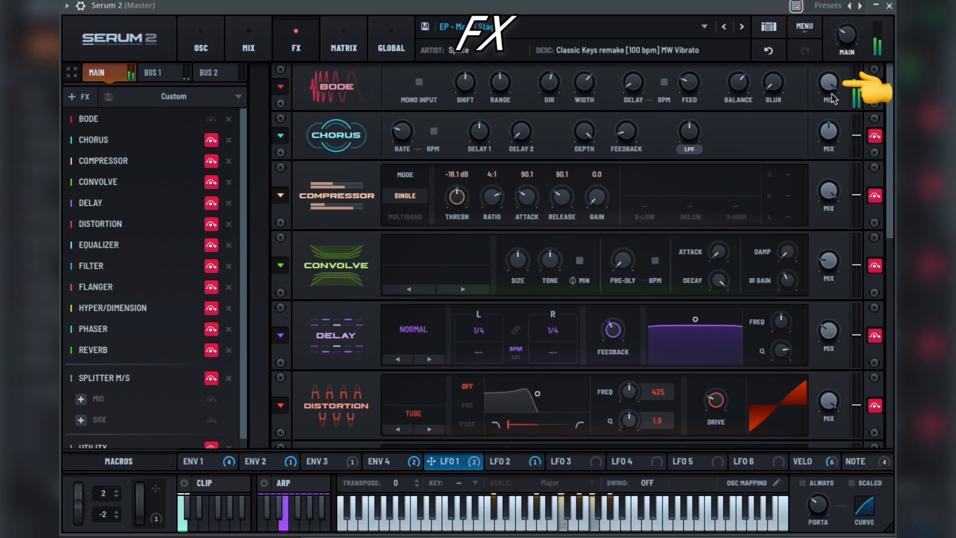
left_click_drag(832, 98, 830, 143)
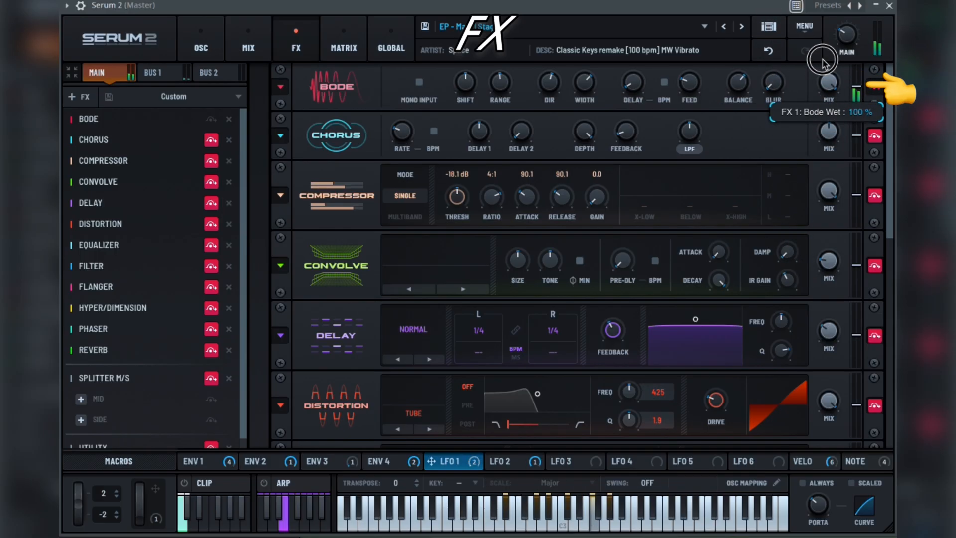
Sync the Chorus rate to BPM, then activate Chorus and bypass Bode.
left_click(401, 137)
left_click_drag(401, 129, 401, 132)
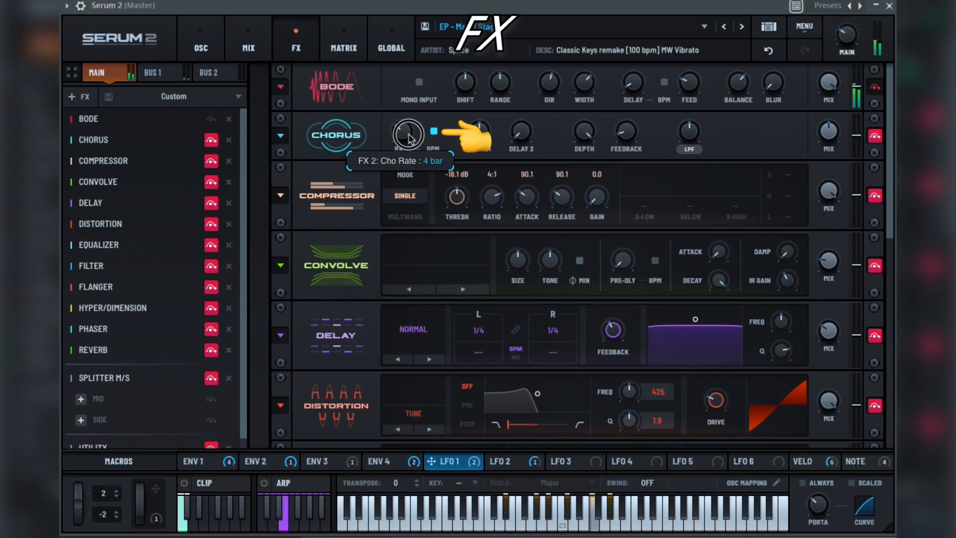
left_click(212, 140)
left_click(212, 120)
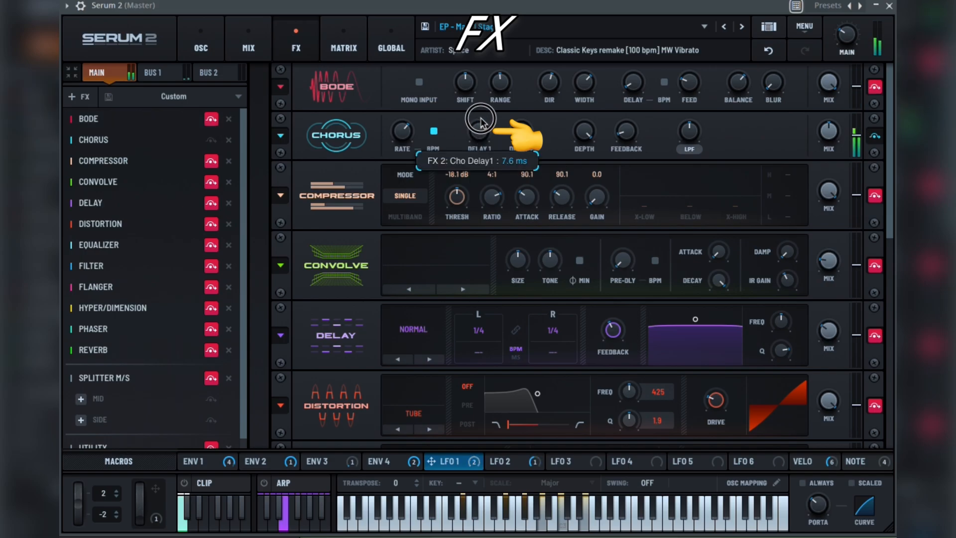
Adjust the Chorus effect's two delay times, depth, feedback and low-pass filter cutoff.
left_click(515, 123)
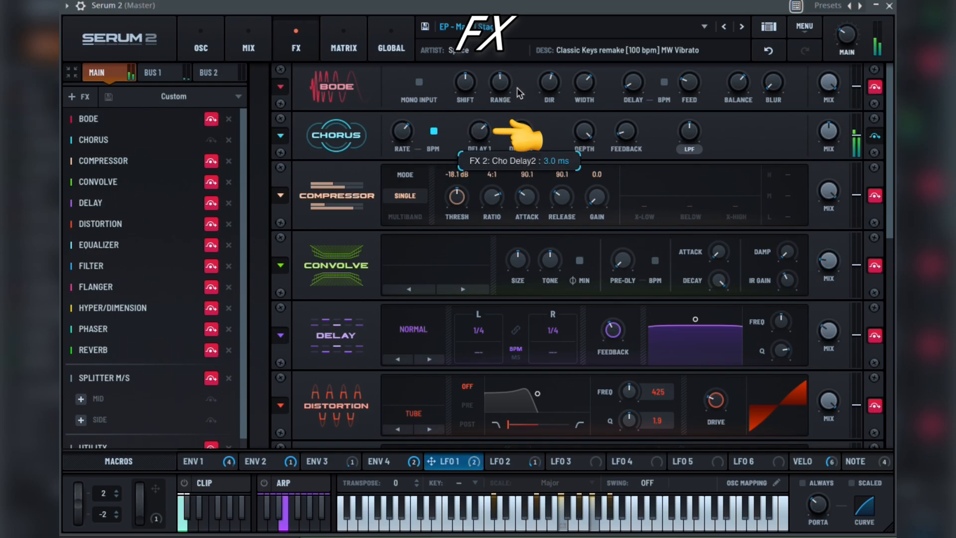
left_click_drag(522, 115, 523, 134)
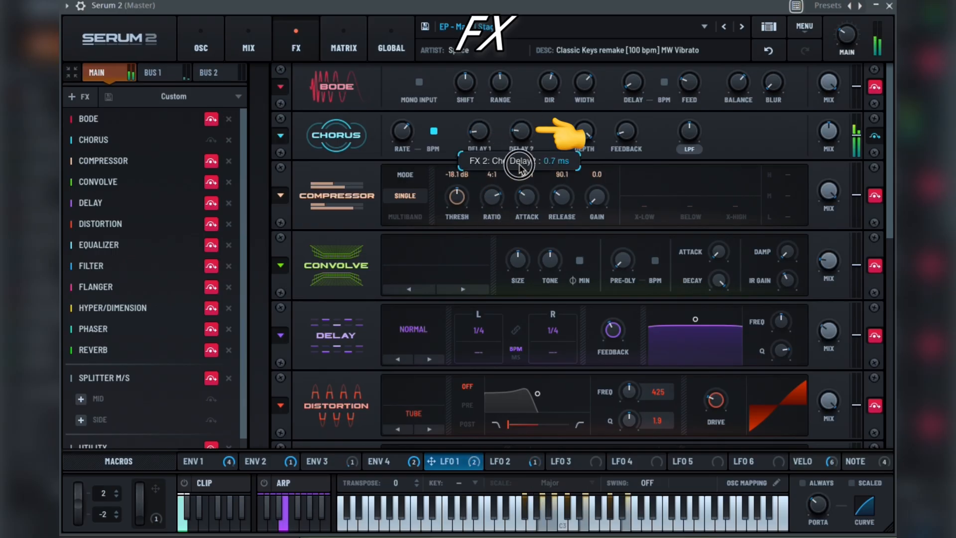
left_click(592, 137)
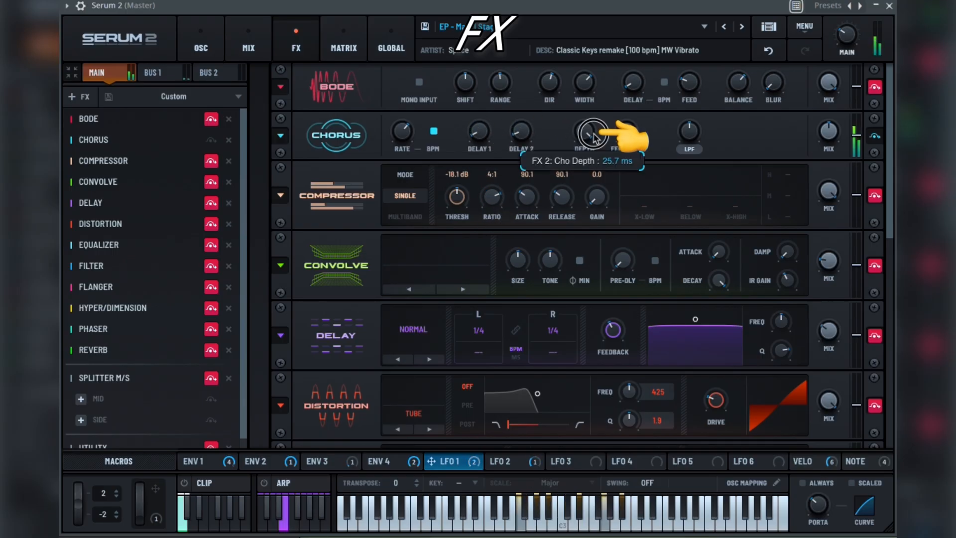
left_click_drag(593, 137, 594, 227)
left_click_drag(605, 275, 604, 275)
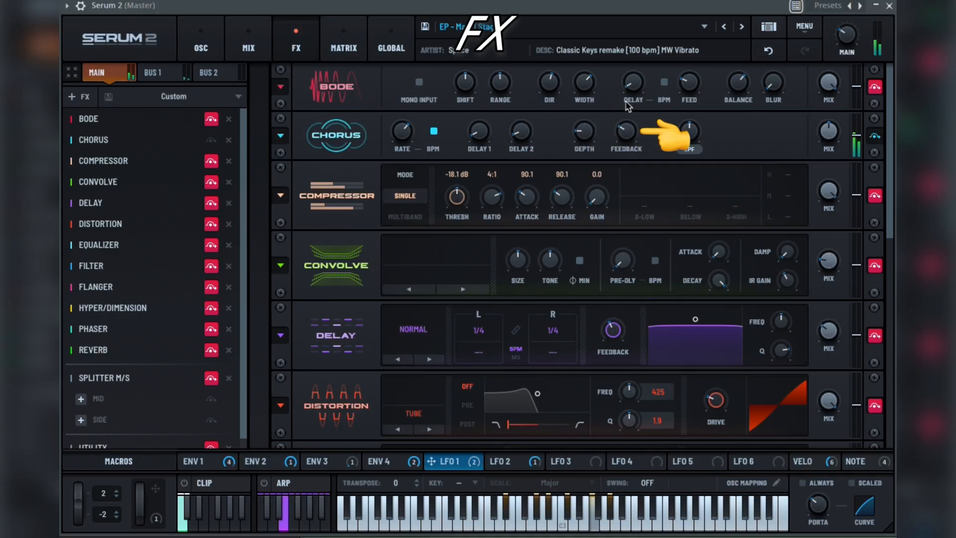
left_click_drag(627, 132, 629, 140)
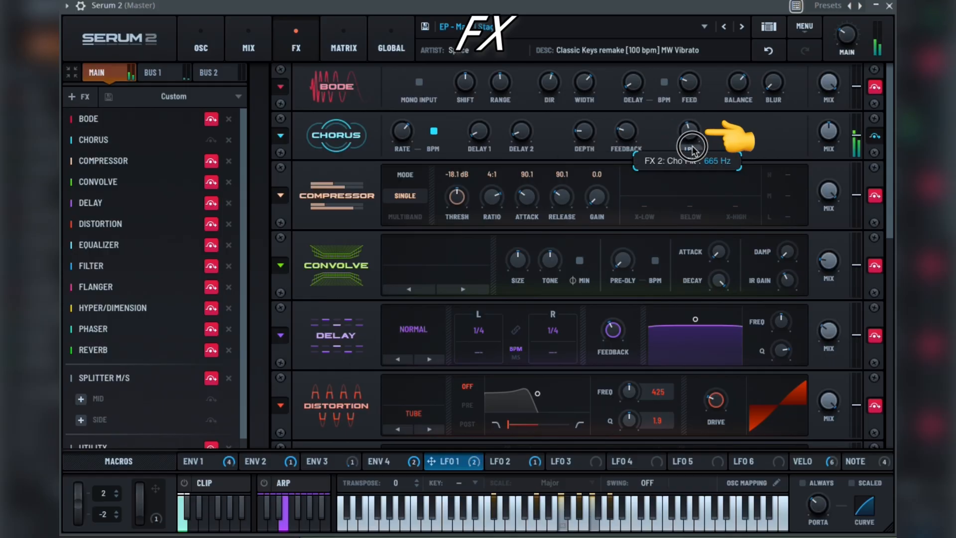
left_click_drag(690, 137, 691, 130)
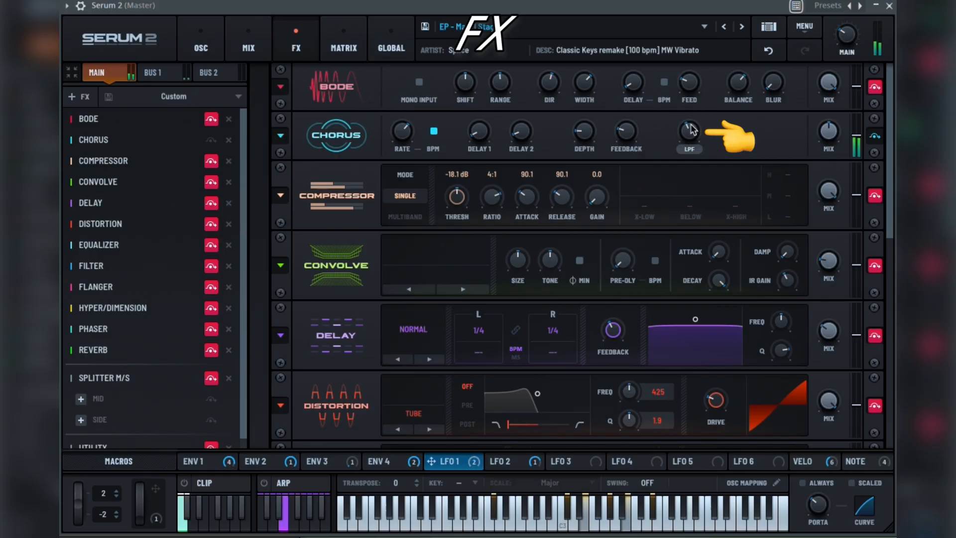
Bypass Chorus, activate Compressor and compare its Multiband and Single modes, ending on Single.
left_click(212, 141)
left_click(210, 163)
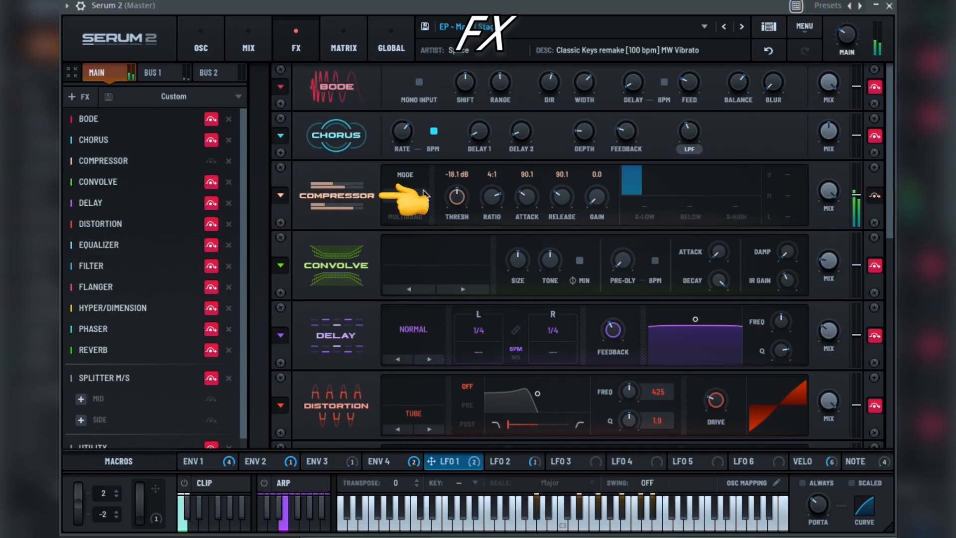
left_click(412, 213)
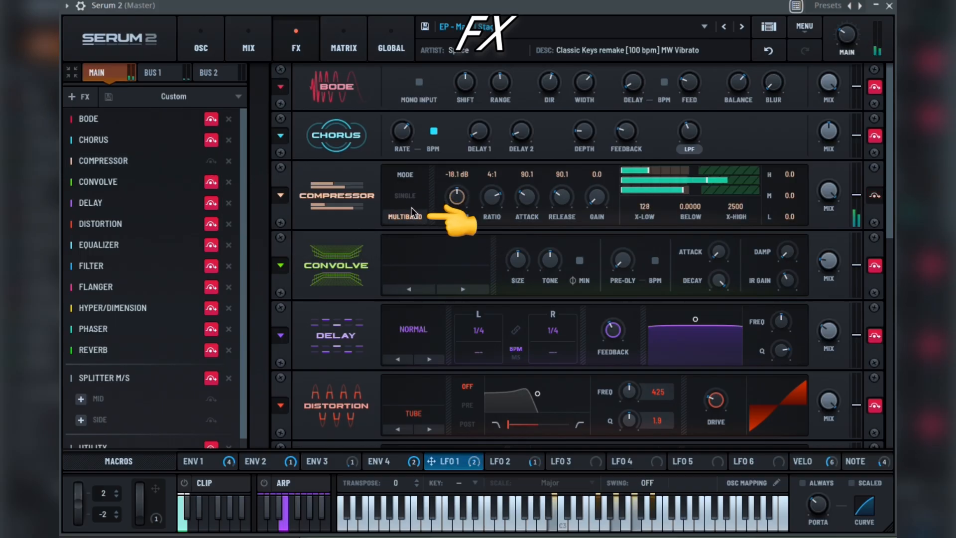
left_click(411, 199)
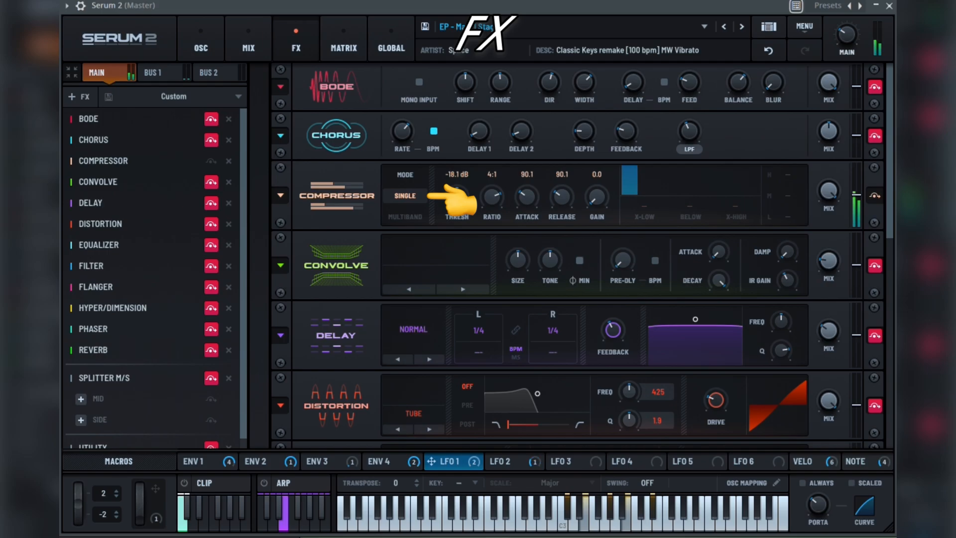
left_click(405, 216)
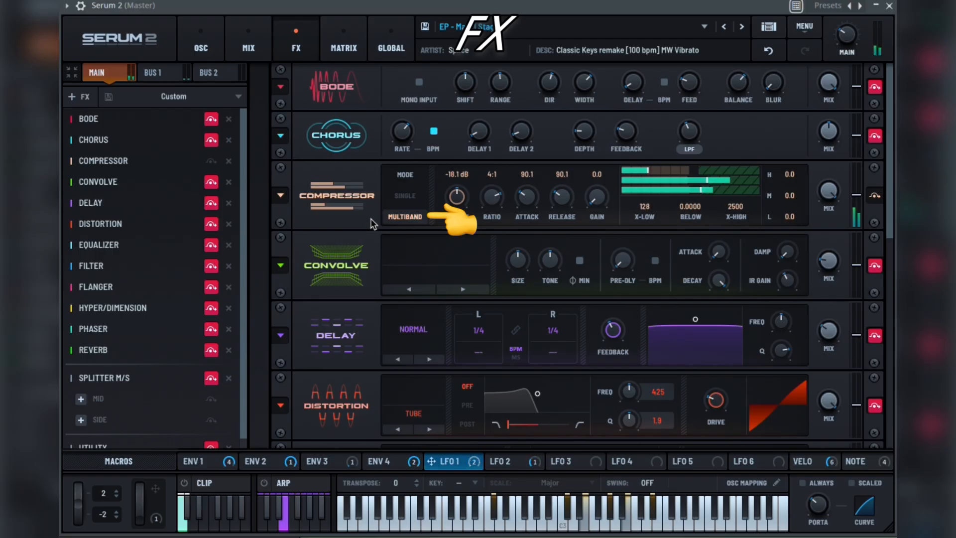
left_click(400, 198)
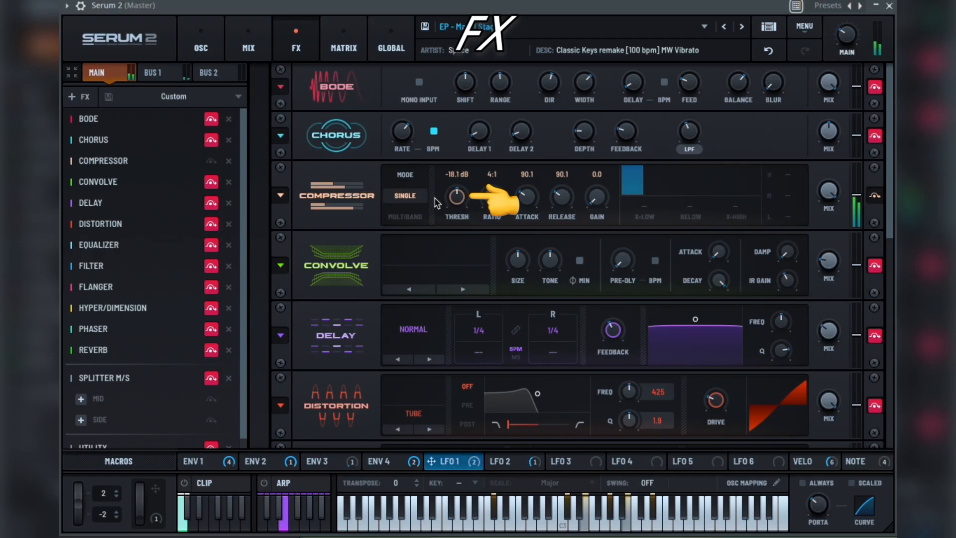
Set the Compressor's threshold to -27.0 dB, ratio to 3:1, attack to 73.3, release to 77.8 and gain to 3.2.
left_click_drag(456, 191, 458, 196)
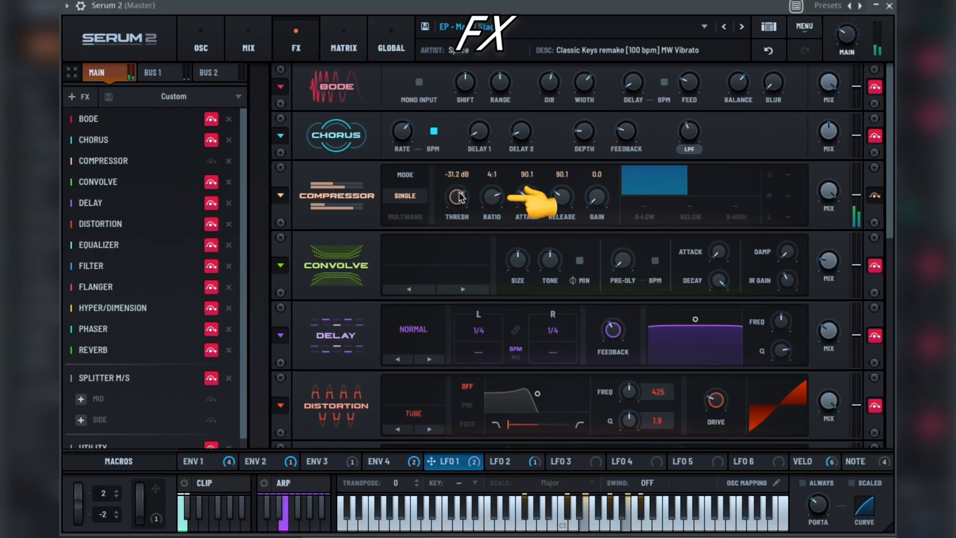
left_click_drag(493, 231, 495, 228)
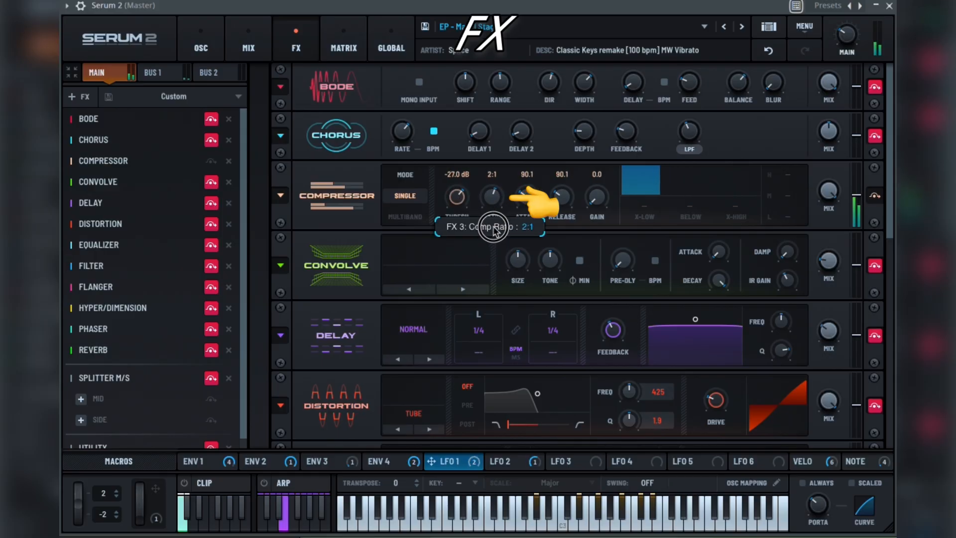
left_click_drag(533, 200, 566, 202)
left_click_drag(531, 197, 599, 206)
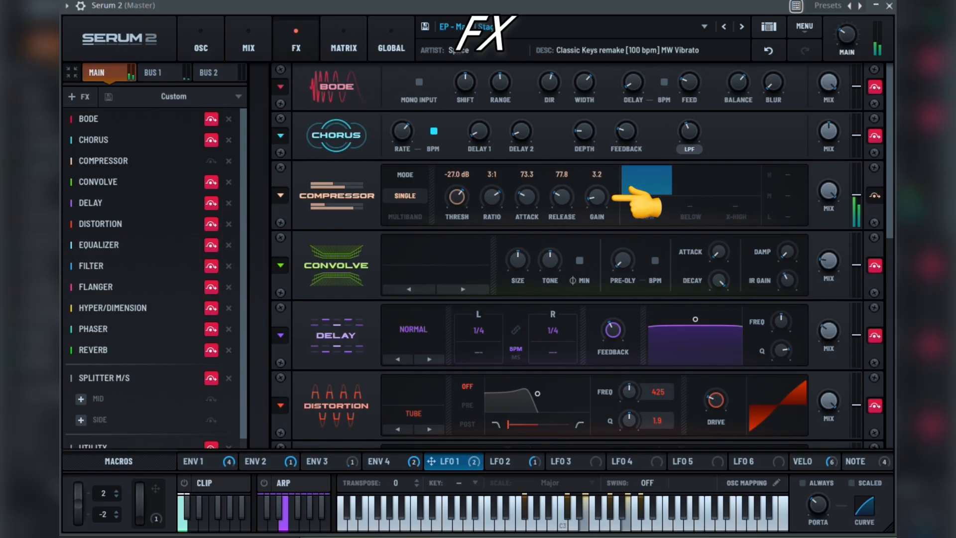
Switch the Compressor to Multiband and set X-Low to 126, Below to 0.1766 and X-High to 2126.
left_click(401, 215)
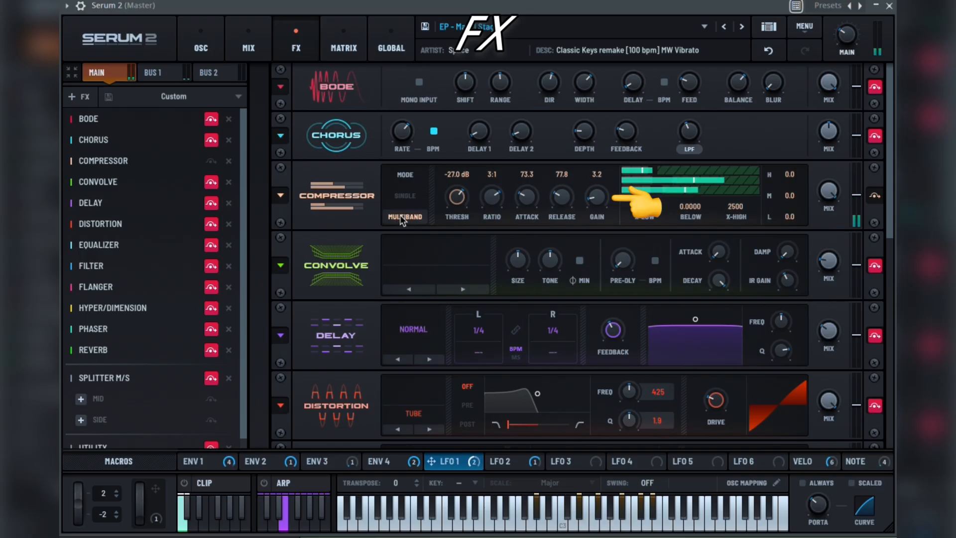
left_click(650, 208)
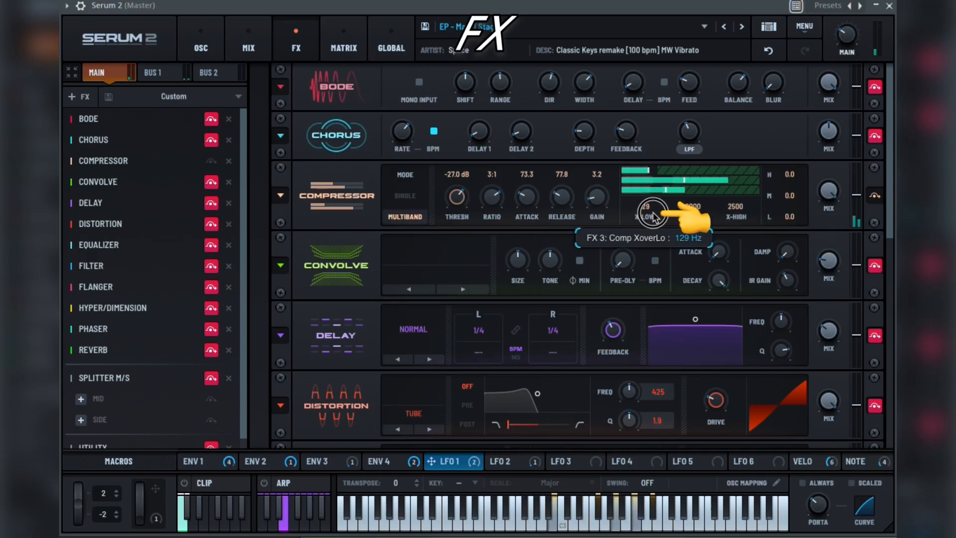
left_click_drag(653, 213, 653, 214)
left_click_drag(650, 209, 739, 225)
left_click(740, 218)
Set the Compressor's mix to 56% and its band gains to 2.1 high, -0.7 mid and 3.2 low.
left_click_drag(835, 204, 834, 255)
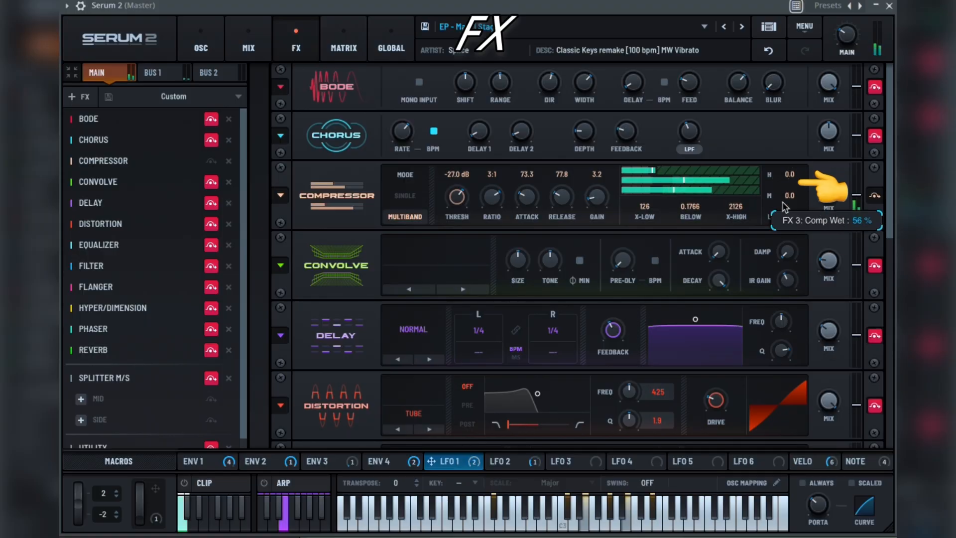
left_click_drag(790, 196, 794, 176)
left_click_drag(789, 220, 793, 212)
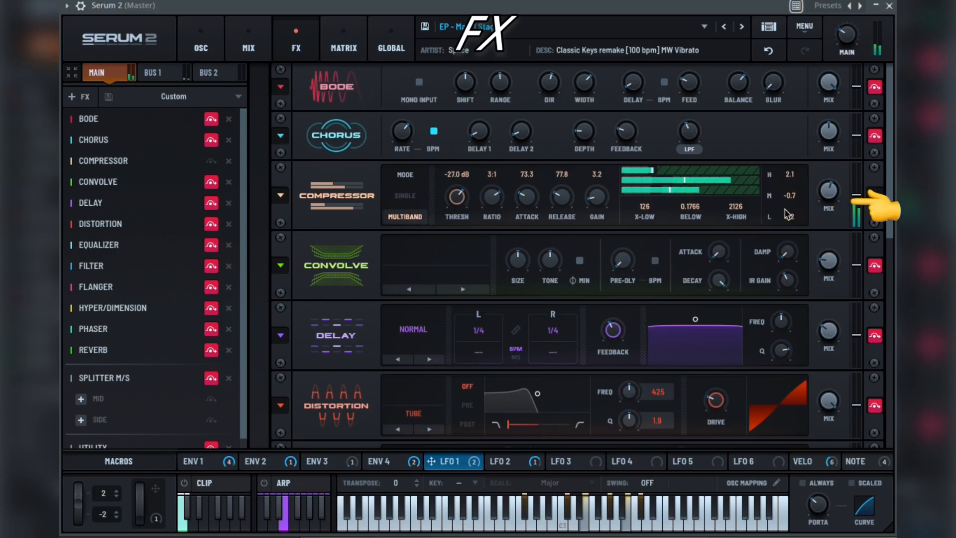
Bypass Compressor, activate Convolve and load the Growlish impulse response, checking the menu of impulse responses.
left_click(211, 161)
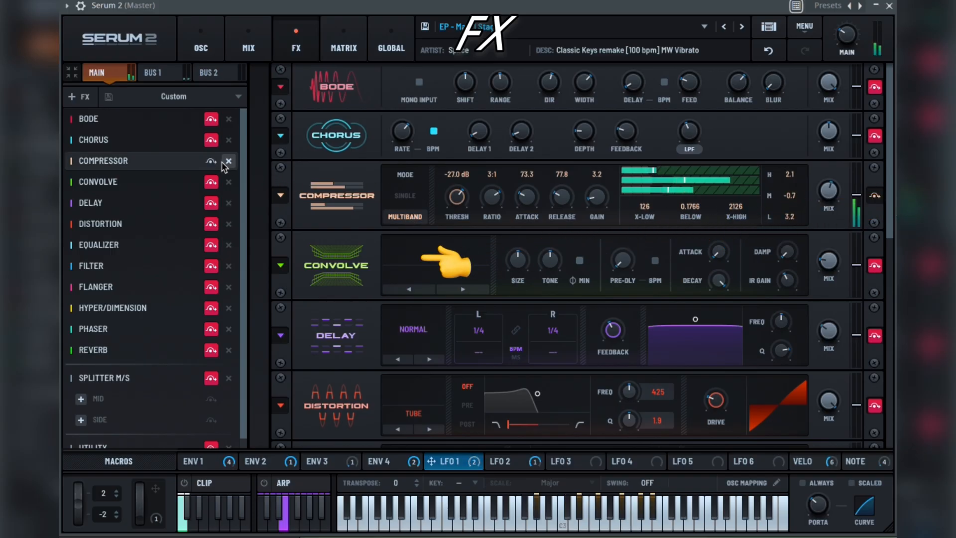
left_click(211, 182)
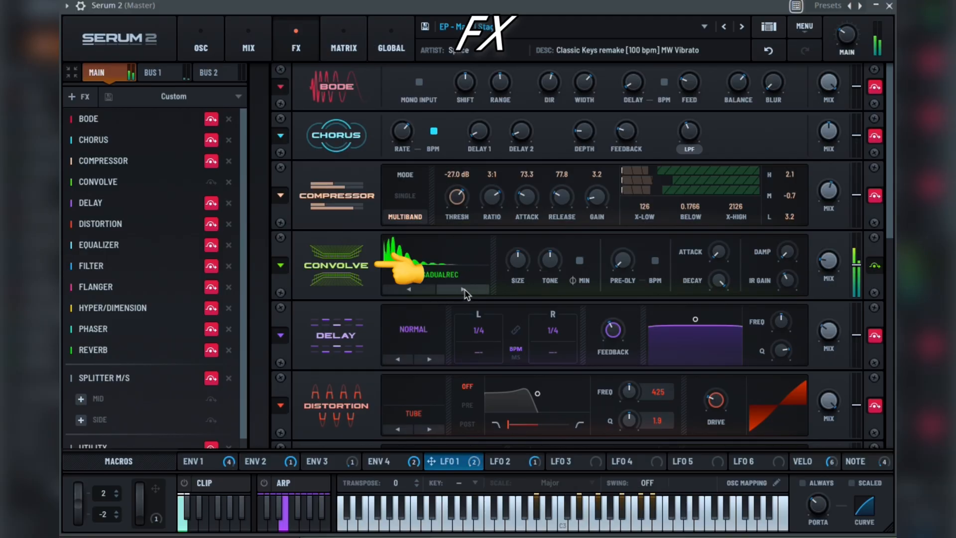
left_click(467, 291)
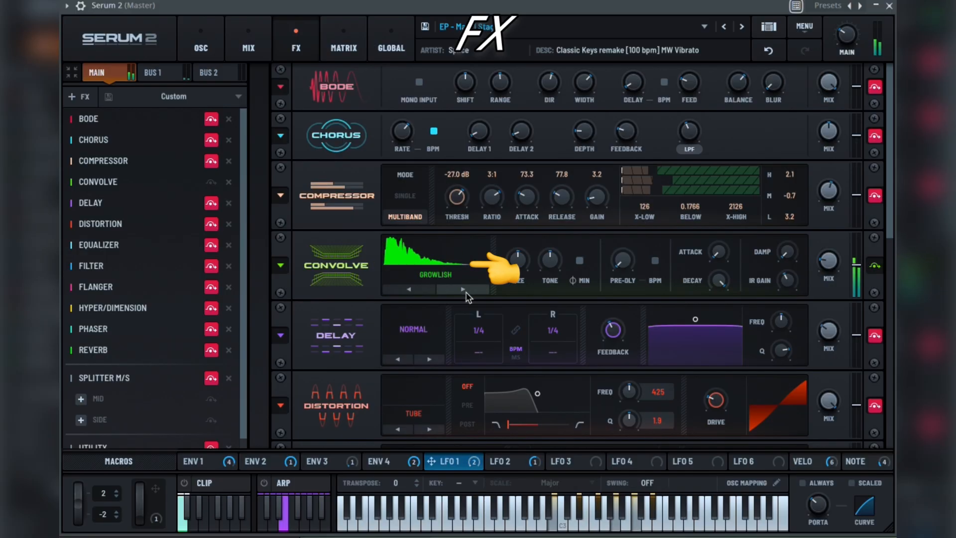
left_click(436, 274)
left_click(439, 278)
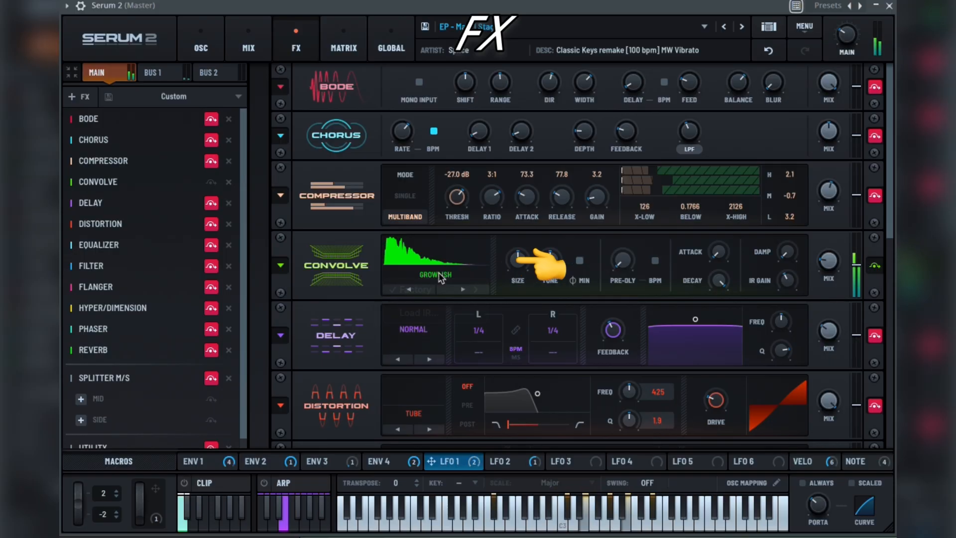
Adjust Convolve's size and tone, and turn on its minimum phase option.
left_click_drag(516, 266, 558, 298)
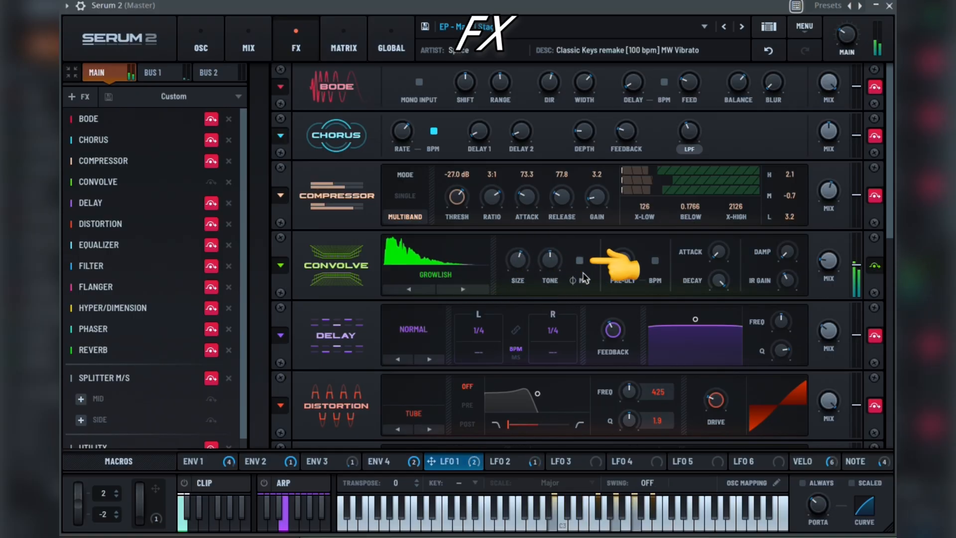
left_click(582, 269)
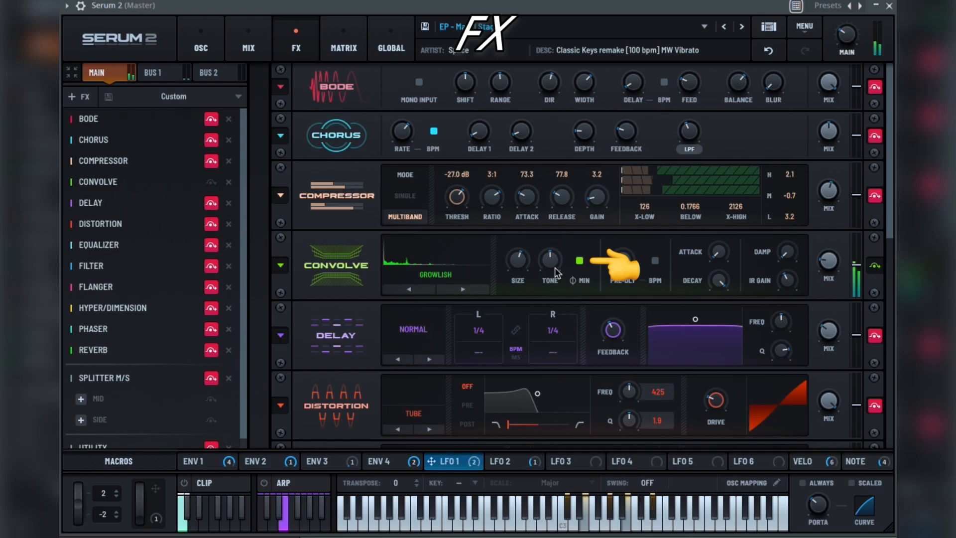
left_click_drag(555, 268, 555, 260)
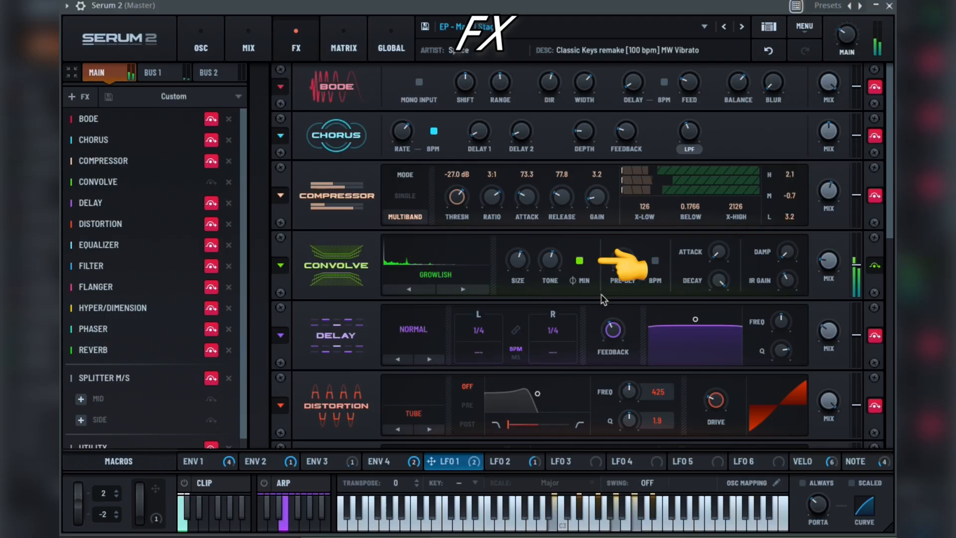
Turn on BPM sync for Convolve's pre-delay and adjust the pre-delay amount.
left_click(625, 255)
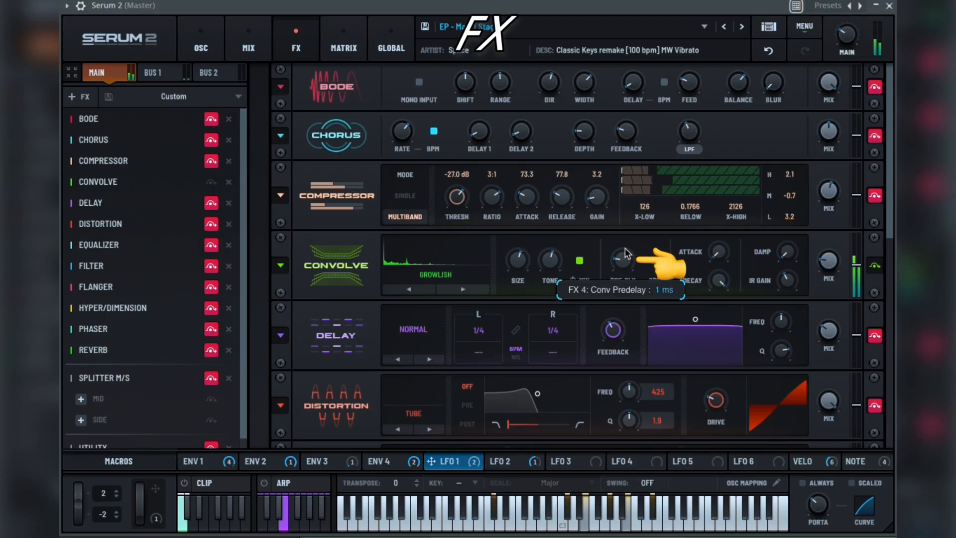
left_click(628, 277)
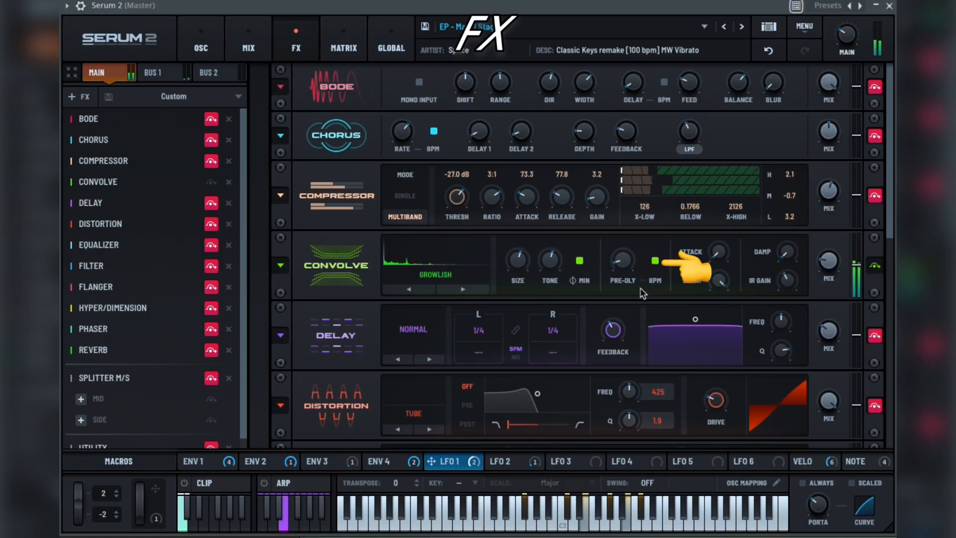
double_click(625, 260)
Adjust Convolve's attack, decay, damping and IR gain.
left_click_drag(721, 254, 719, 239)
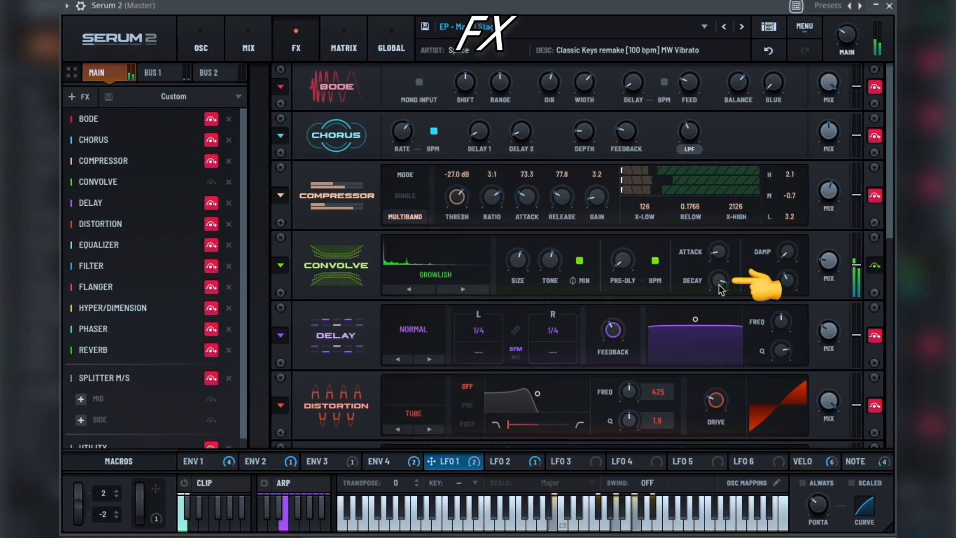
left_click_drag(721, 284, 720, 295)
left_click_drag(784, 254, 793, 249)
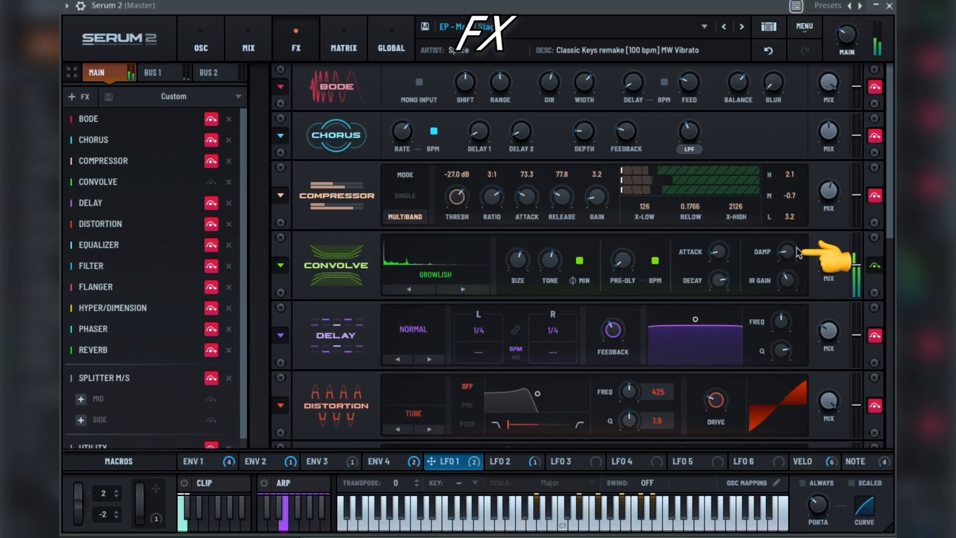
mouse_move(791, 288)
left_mouse_down()
mouse_move(792, 273)
mouse_move(788, 285)
left_mouse_up()
Bypass Convolve, activate Delay and try its Ping-Pong mode.
left_click(211, 183)
left_click(211, 203)
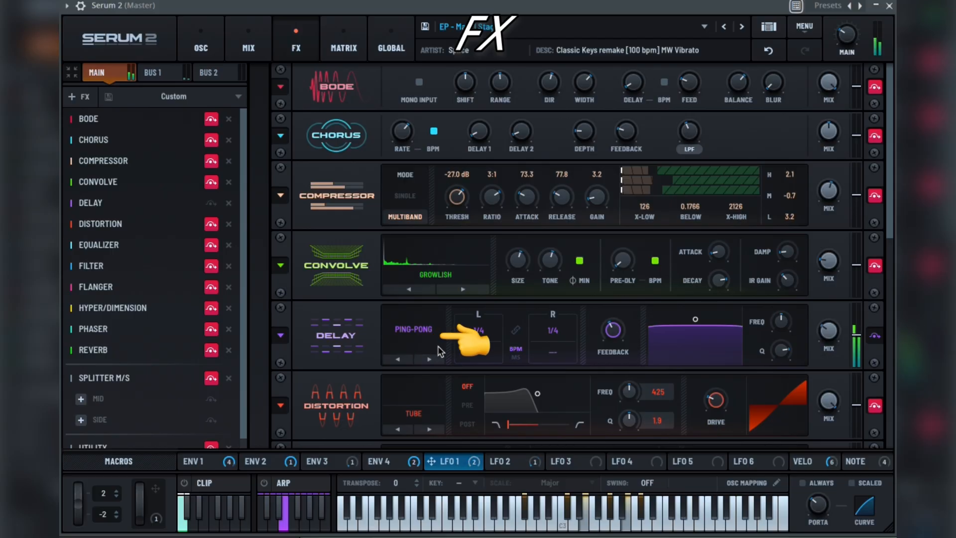
left_click(437, 361)
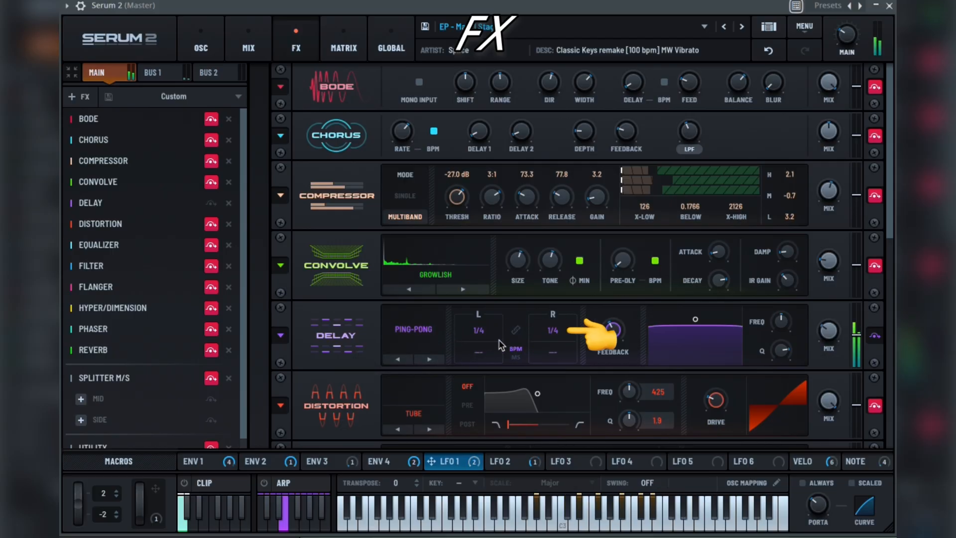
Set the Delay's left time to 1/2 and its left offset to 1.061.
left_click(479, 331)
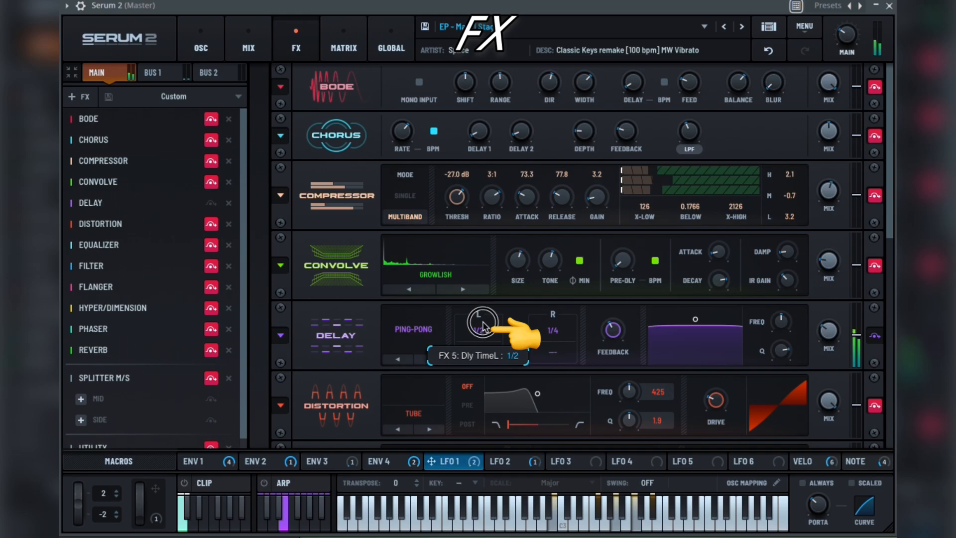
left_click(482, 335)
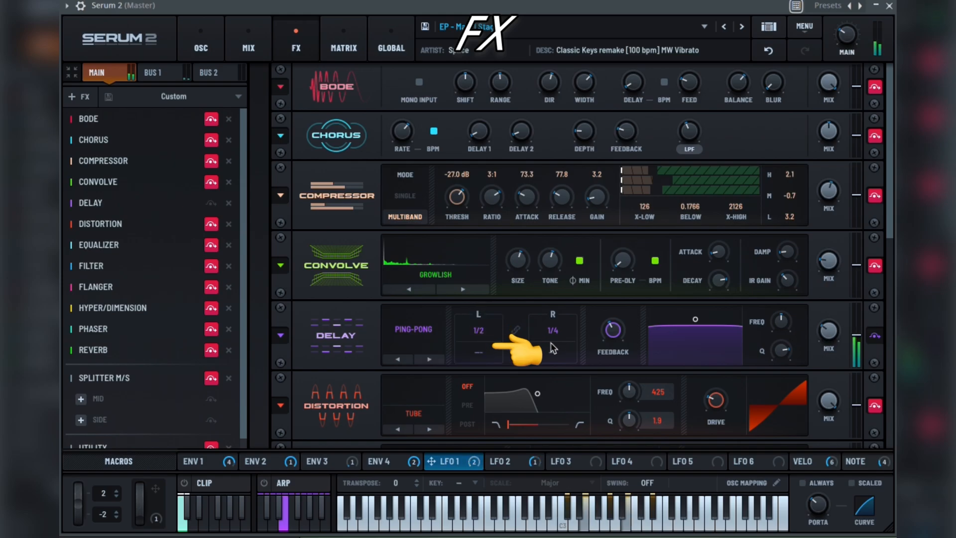
left_click(488, 356)
left_click_drag(484, 356, 487, 352)
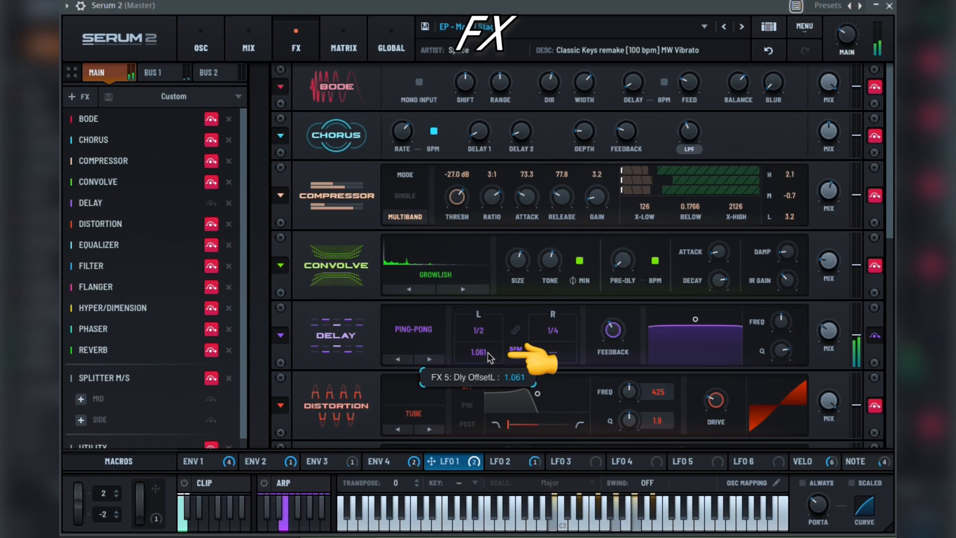
Try millisecond timing on the Delay, return it to BPM and adjust the left delay time.
left_click(517, 357)
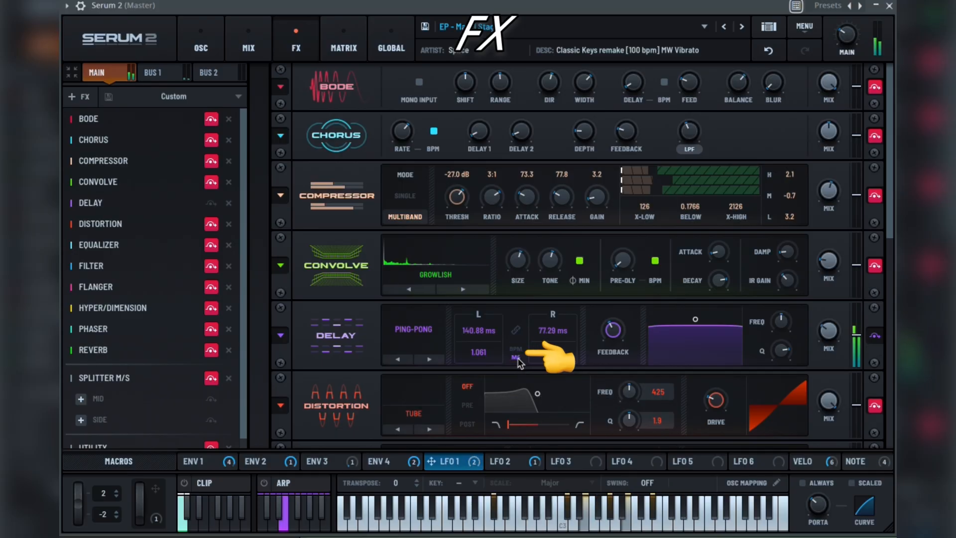
left_click(518, 355)
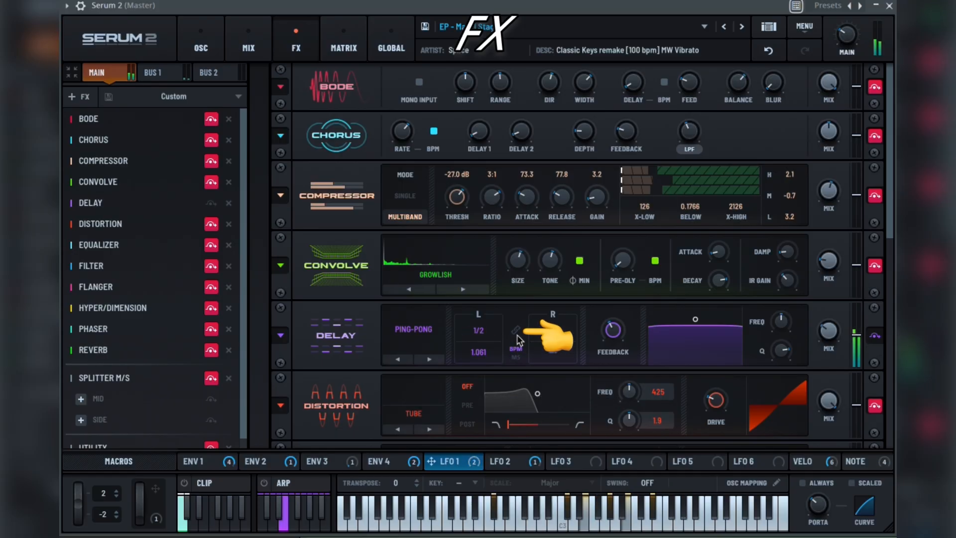
left_click_drag(476, 334, 479, 341)
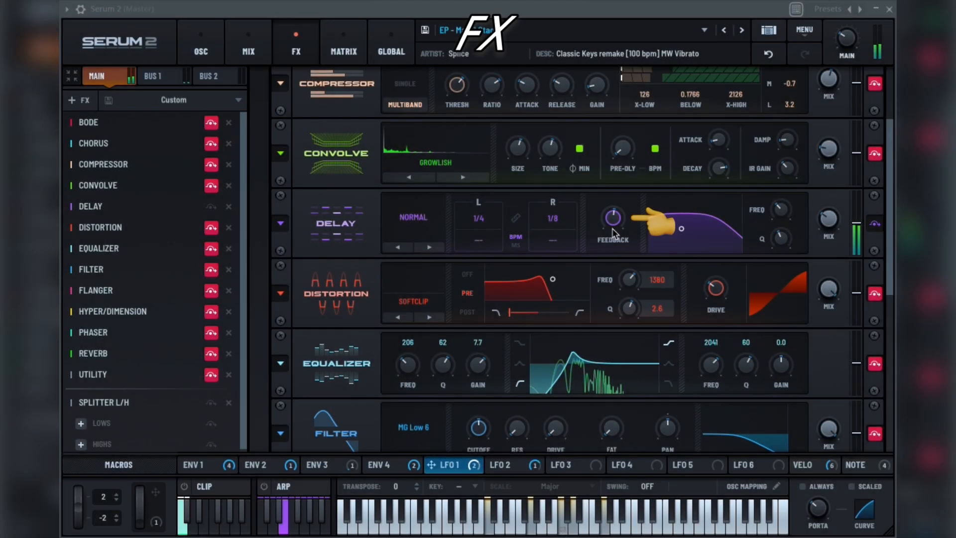
Adjust the Delay's feedback and shape its filter's frequency and Q.
left_click(612, 205)
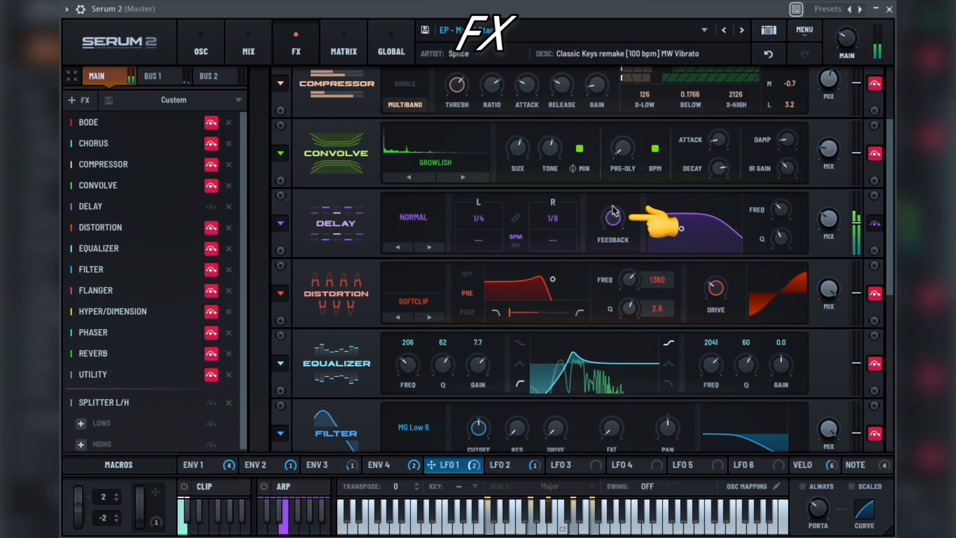
left_click_drag(613, 218, 620, 234)
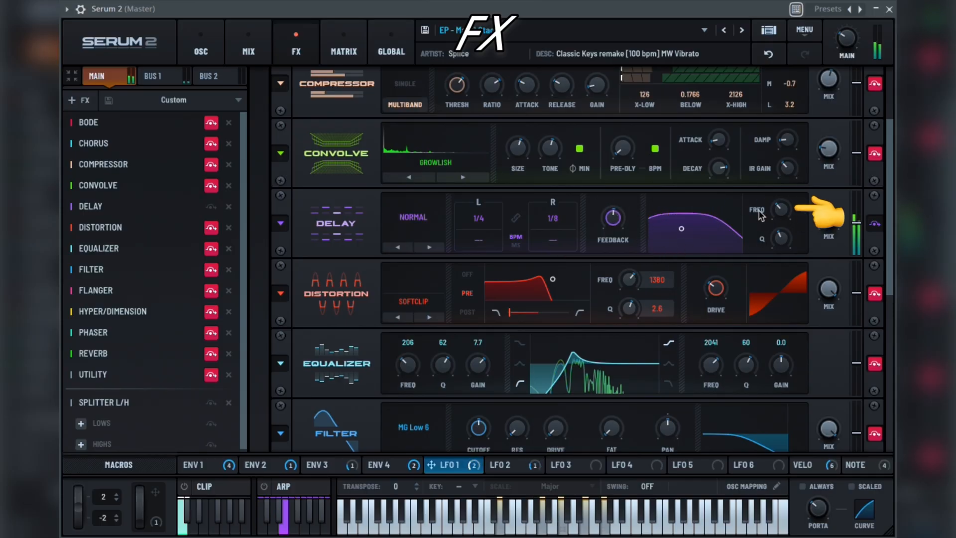
left_click_drag(782, 210, 796, 324)
mouse_move(700, 234)
left_mouse_down()
mouse_move(678, 234)
mouse_move(686, 241)
left_mouse_up()
Bypass Delay and activate Distortion, using the Softclip type with its filter set to Pre.
left_click(211, 206)
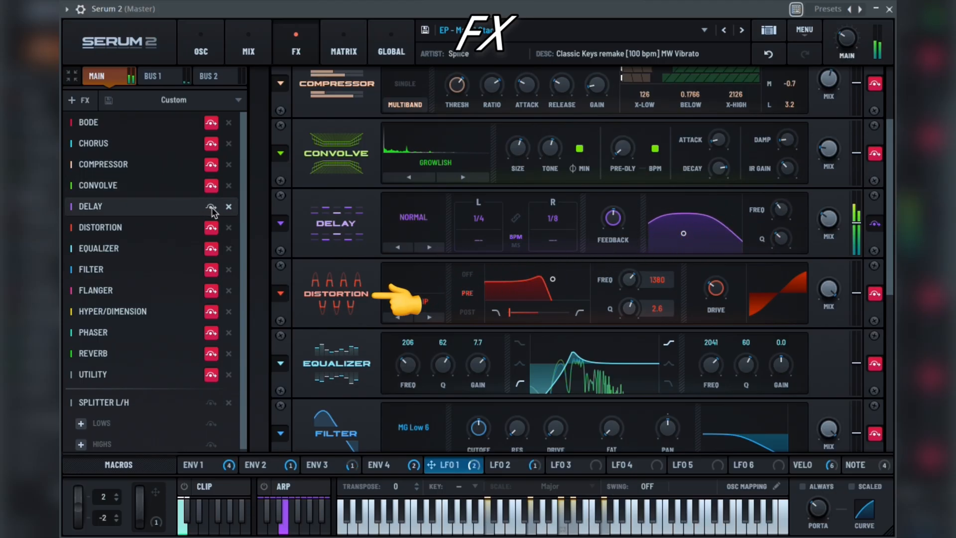
left_click(211, 227)
left_click(426, 306)
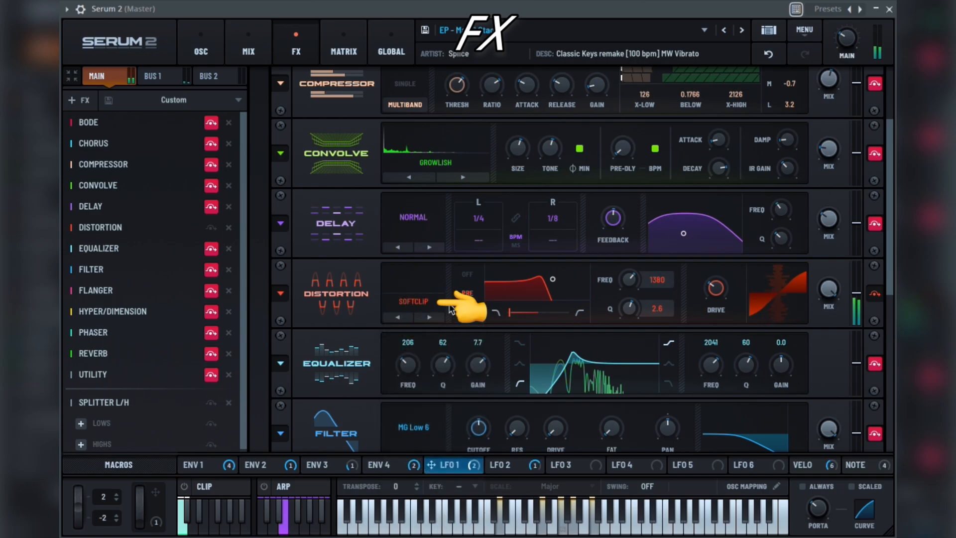
left_click(467, 293)
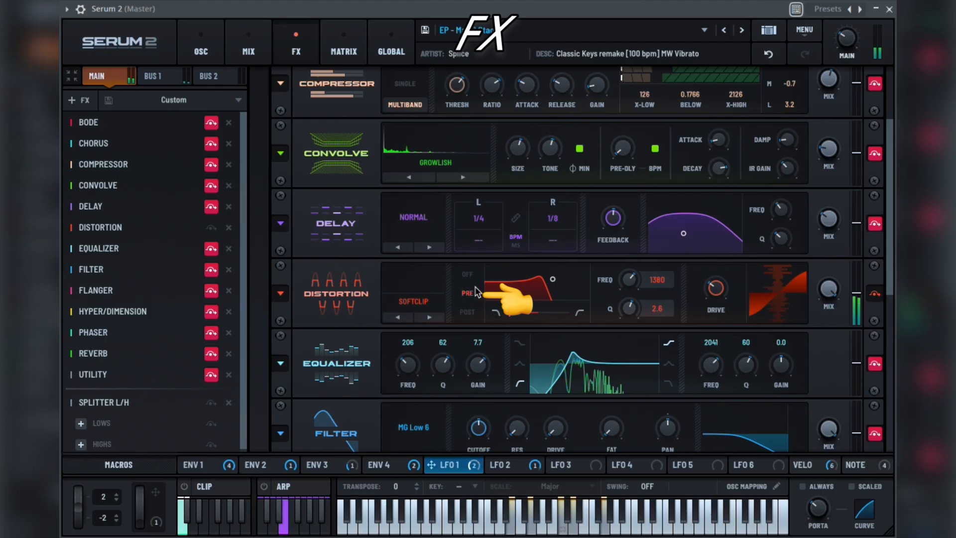
Shift the Distortion filter's shape slightly and set its frequency to 10360 and Q to 2.4.
mouse_move(517, 314)
left_mouse_down()
mouse_move(586, 314)
mouse_move(510, 322)
left_mouse_up()
mouse_move(553, 279)
left_mouse_down()
mouse_move(564, 274)
mouse_move(570, 282)
left_mouse_up()
mouse_move(631, 284)
left_mouse_down()
mouse_move(641, 339)
mouse_move(627, 268)
left_mouse_up()
mouse_move(632, 310)
left_mouse_down()
mouse_move(636, 283)
mouse_move(635, 309)
left_mouse_up()
Vary the Distortion's drive amount up and down.
left_click_drag(720, 291, 719, 269)
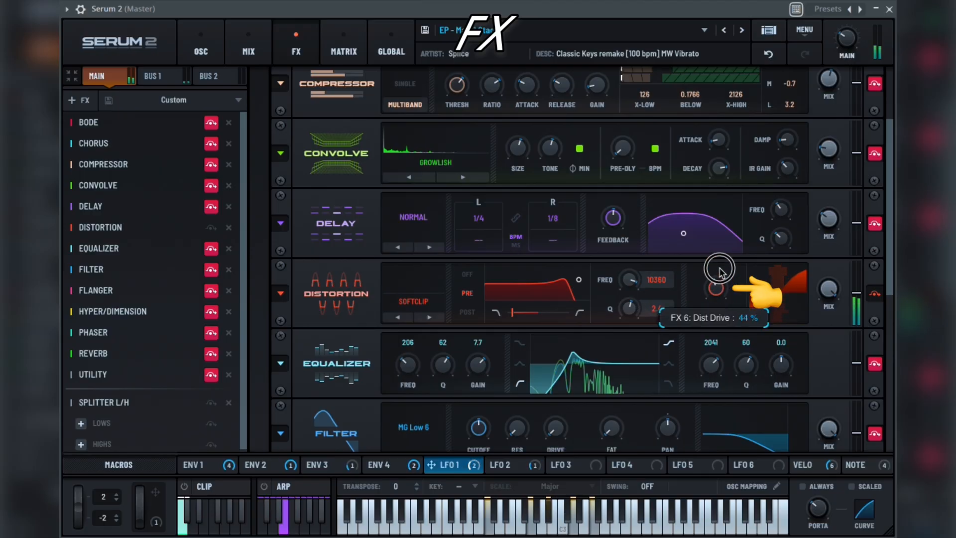
left_click_drag(737, 213, 741, 201)
left_click_drag(720, 287, 727, 365)
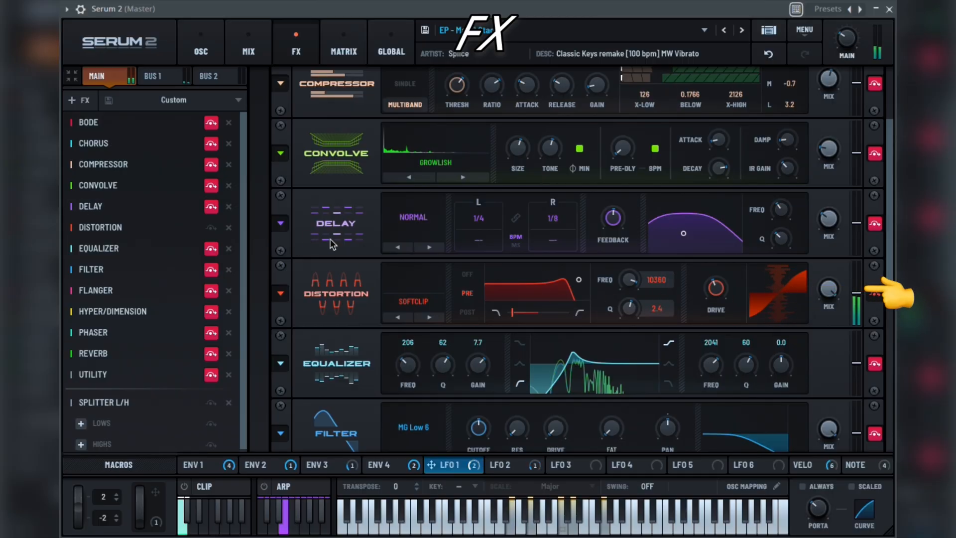
Bypass Distortion, activate Equalizer and set its high band gain to -1.2 dB.
left_click(211, 227)
left_click(211, 248)
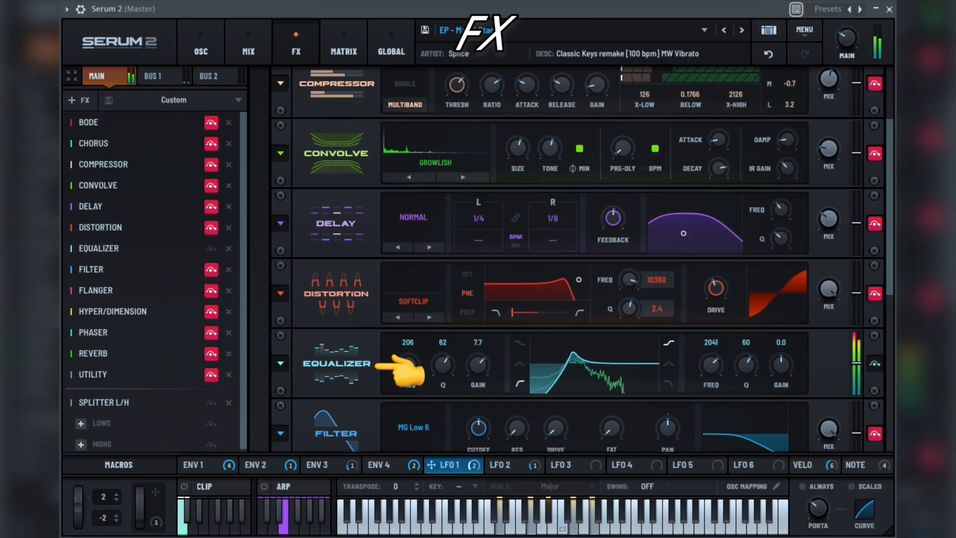
left_click_drag(779, 366, 780, 372)
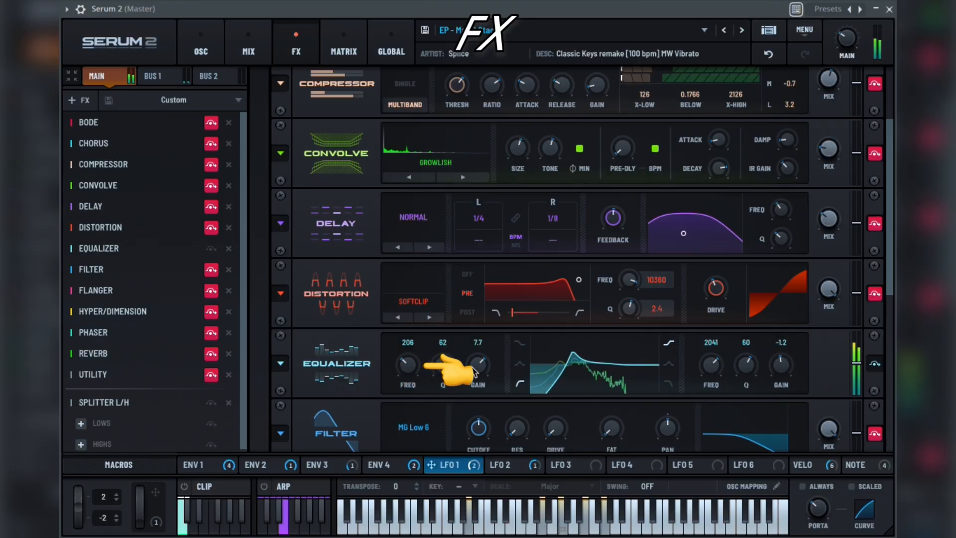
Set the Equalizer's low band to a peak shape at 58 Hz with Q 39 and a gain of -10.5 dB.
left_click_drag(478, 365, 491, 451)
left_click_drag(408, 366, 414, 354)
left_click_drag(417, 396, 418, 406)
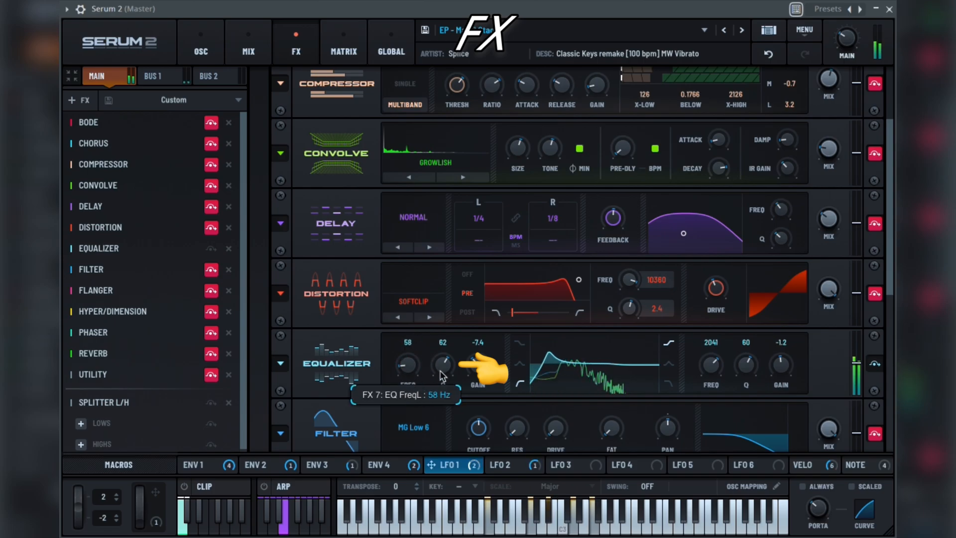
left_click_drag(442, 364, 448, 407)
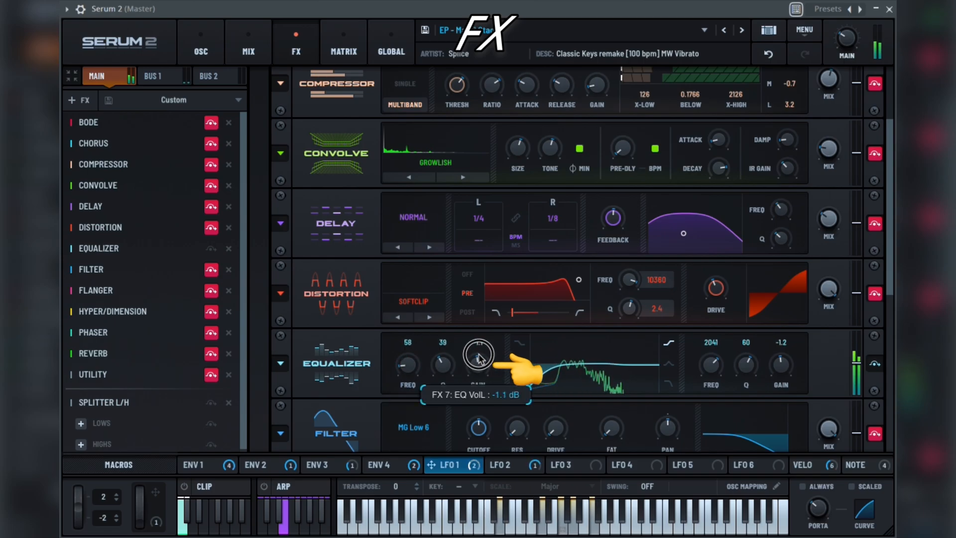
left_click_drag(486, 337, 484, 387)
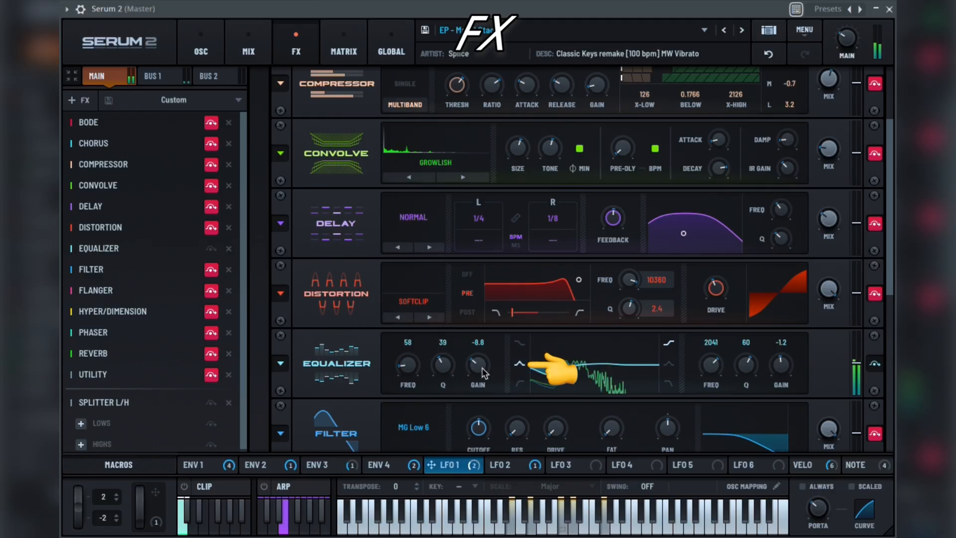
left_click_drag(479, 354, 482, 375)
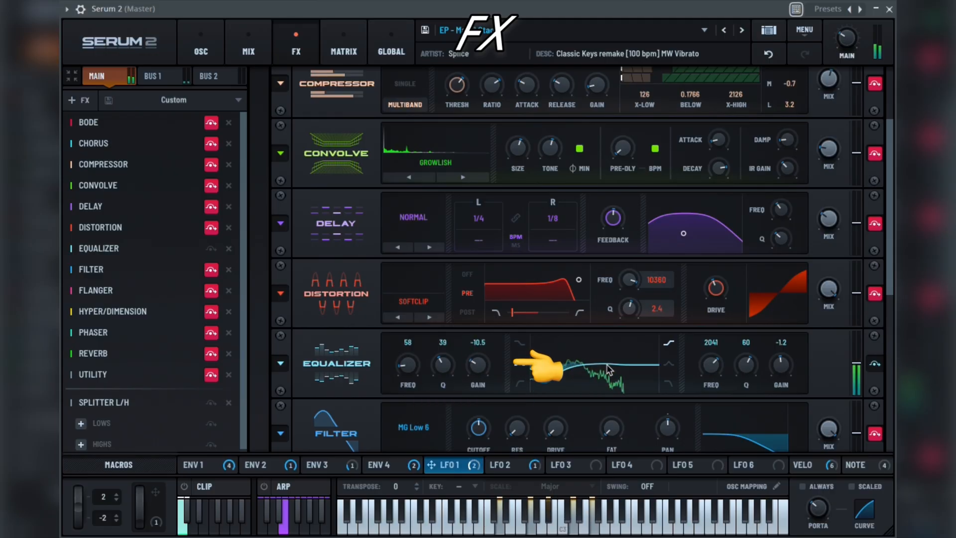
Bypass Equalizer and activate the Filter effect with its MG Low 6 type.
left_click(211, 248)
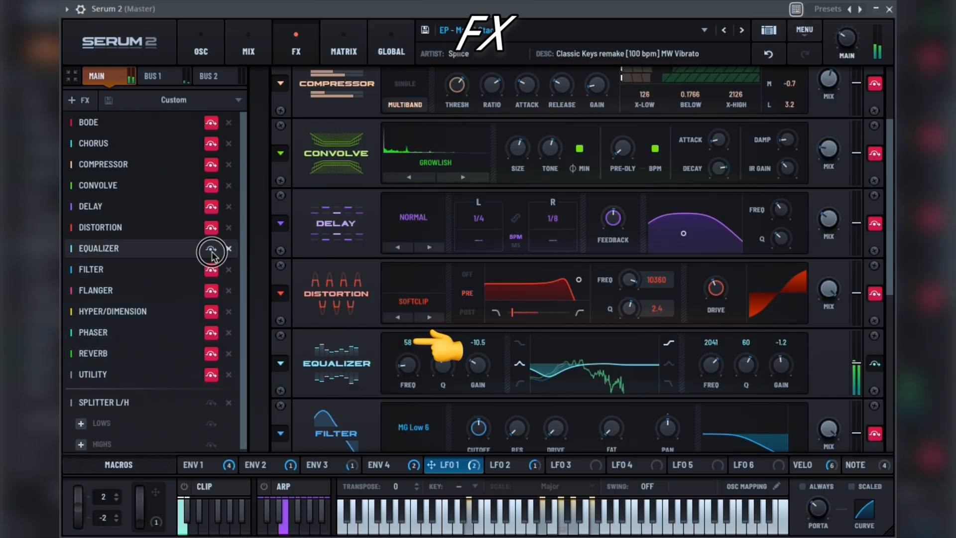
left_click(211, 268)
scroll(344, 357, "down", 2)
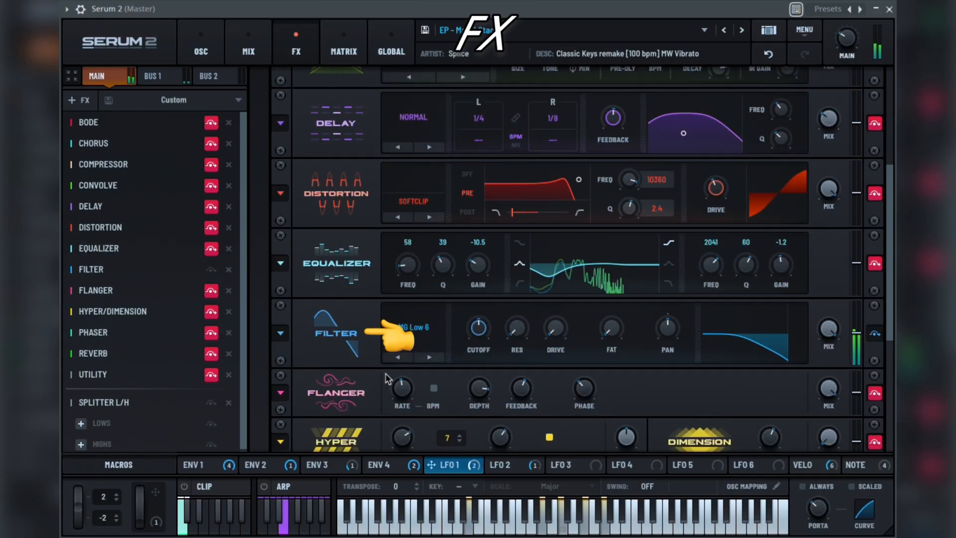
scroll(435, 342, "down", 2)
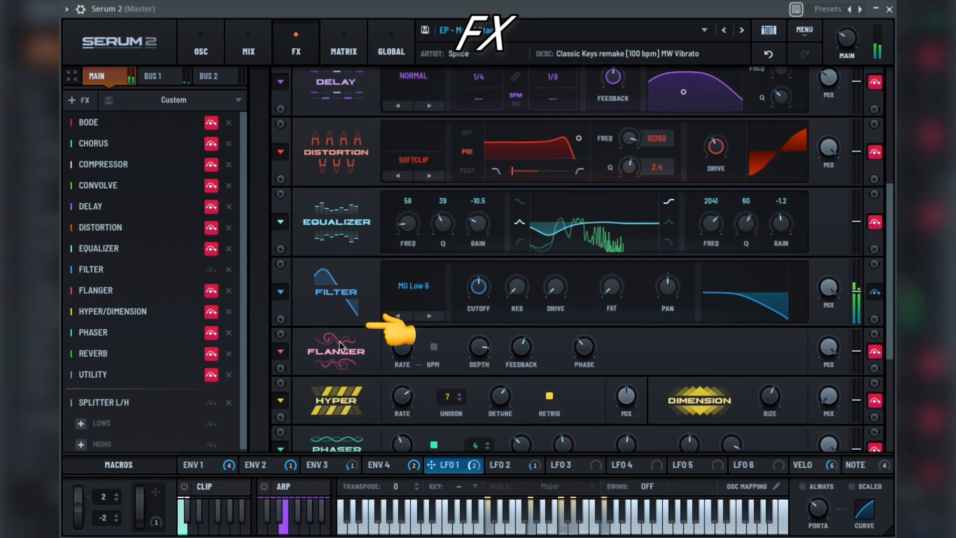
Bypass Filter, activate Flanger, and adjust the Flanger's rate with BPM sync turned on.
left_click(211, 269)
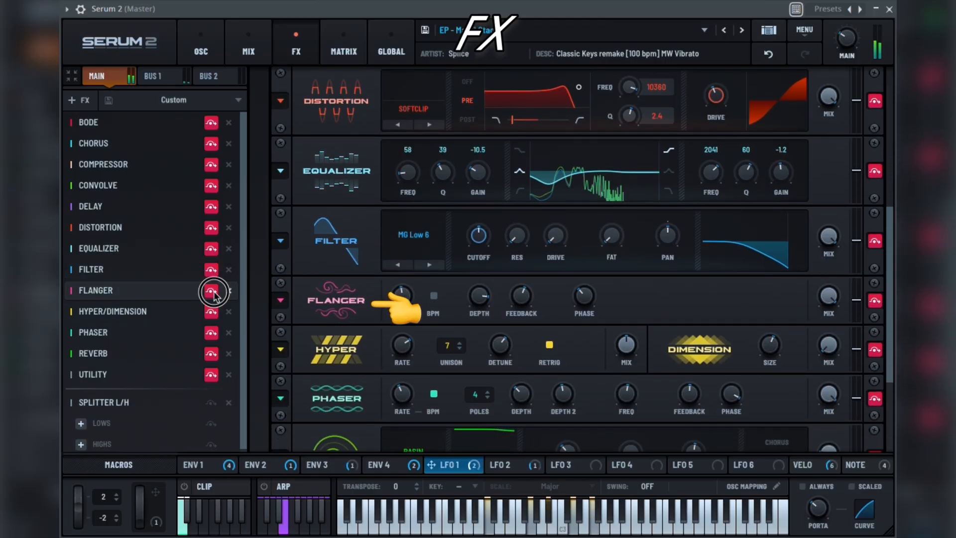
left_click(211, 291)
mouse_move(402, 300)
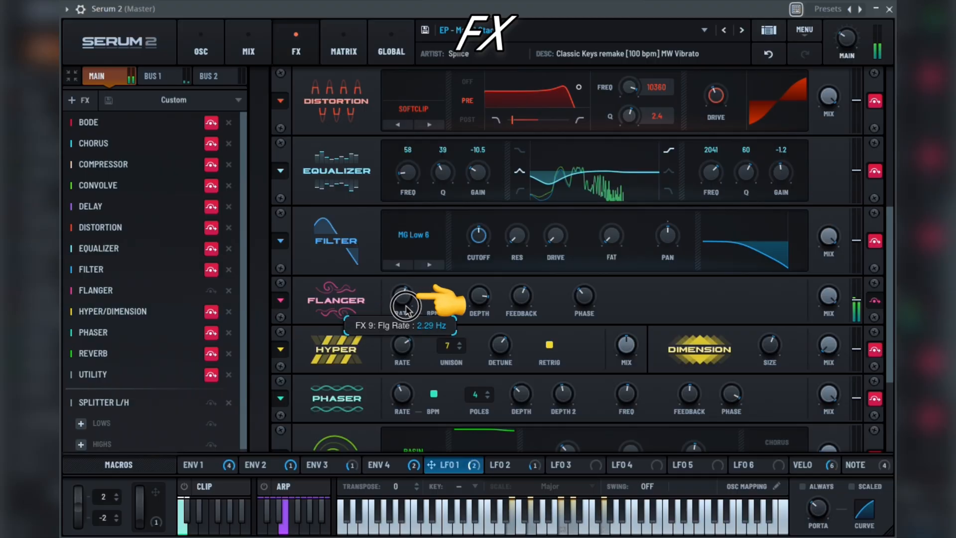
left_click_drag(406, 332, 406, 336)
left_click_drag(403, 299, 406, 275)
left_click(434, 298)
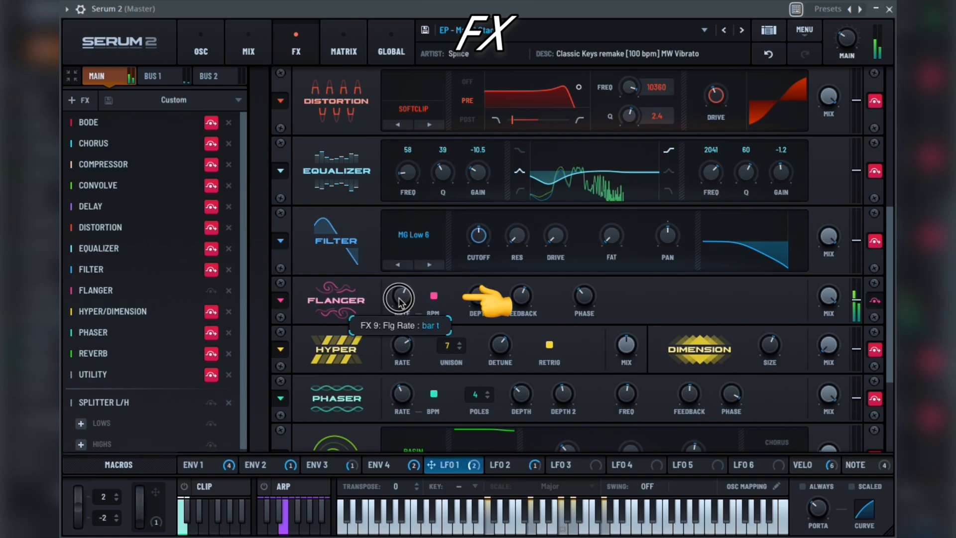
Adjust the Flanger's depth, feedback and phase.
mouse_move(478, 301)
left_click_drag(480, 321, 486, 374)
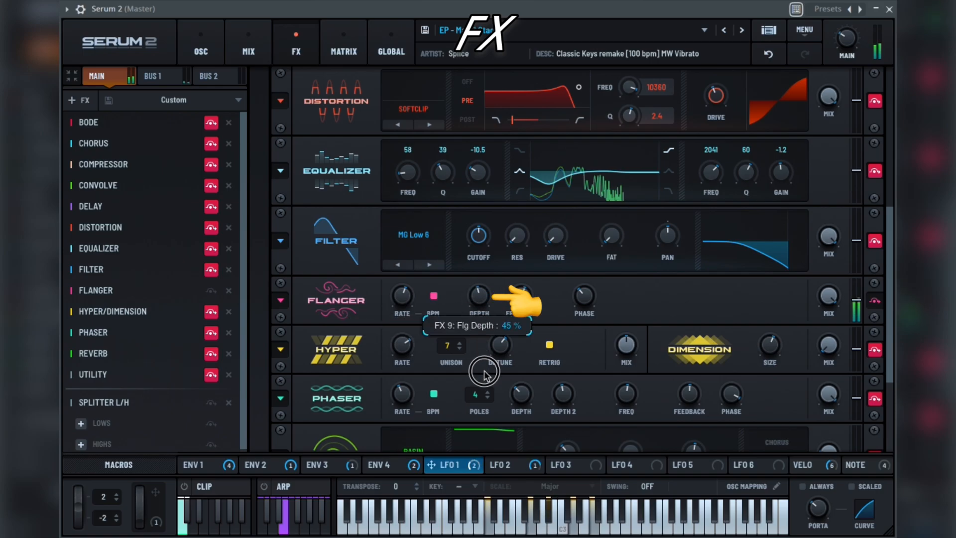
left_click_drag(484, 302, 491, 248)
left_click_drag(527, 304, 580, 278)
left_click_drag(577, 217, 588, 299)
Bypass Flanger, activate Hyper/Dimension and set Hyper's unison to 5.
left_click(211, 290)
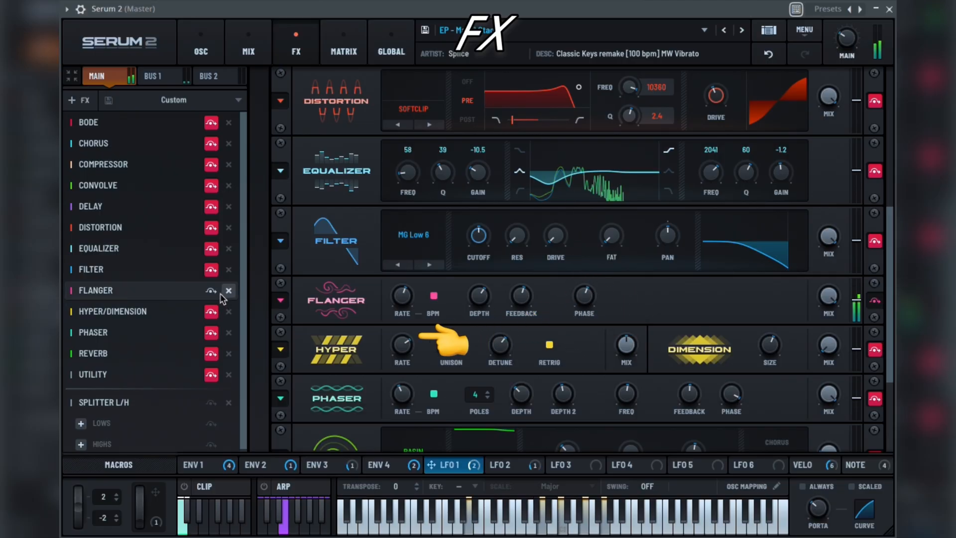
left_click(211, 311)
scroll(332, 374, "down", 3)
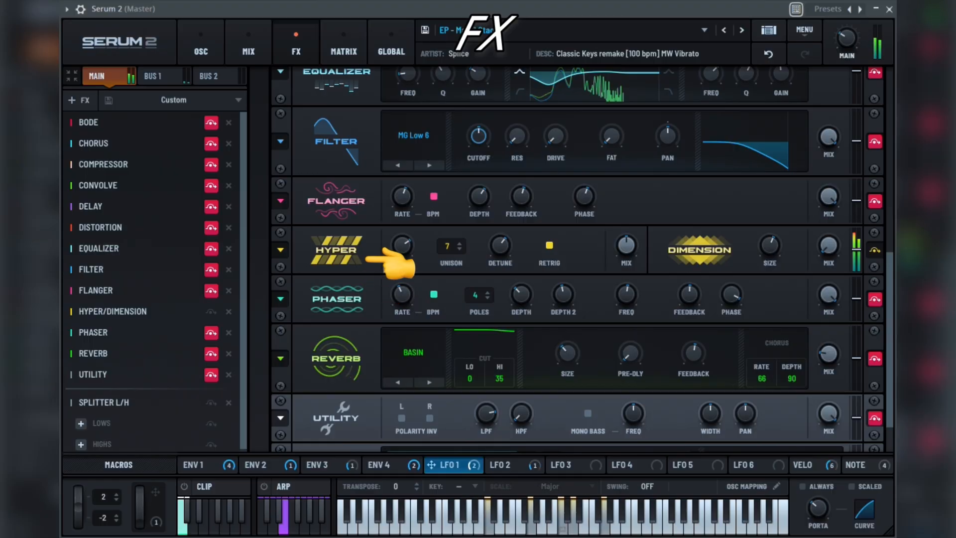
left_click(460, 248)
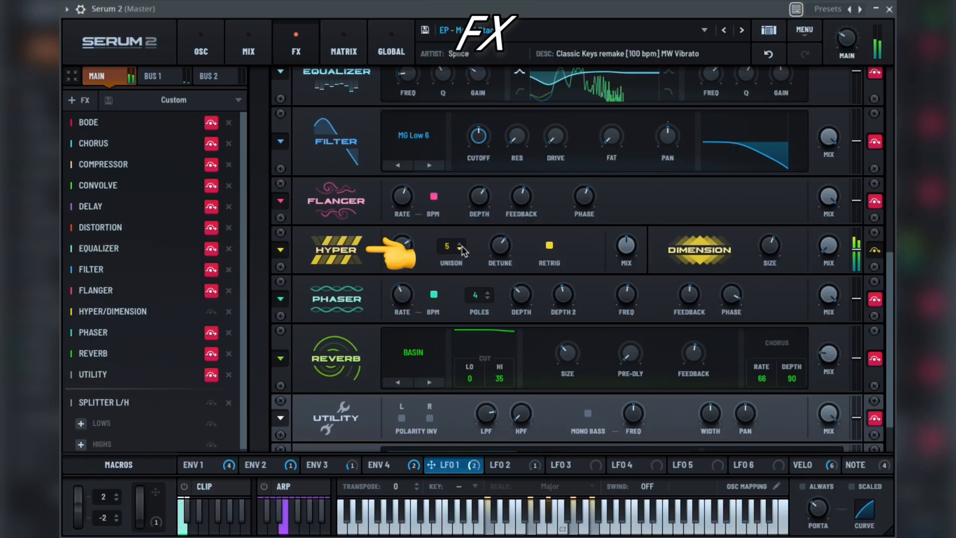
Adjust Hyper's rate, raise its unison to 6 and return it to 5.
left_click_drag(404, 269, 398, 304)
left_click_drag(412, 361, 405, 252)
left_click(459, 249)
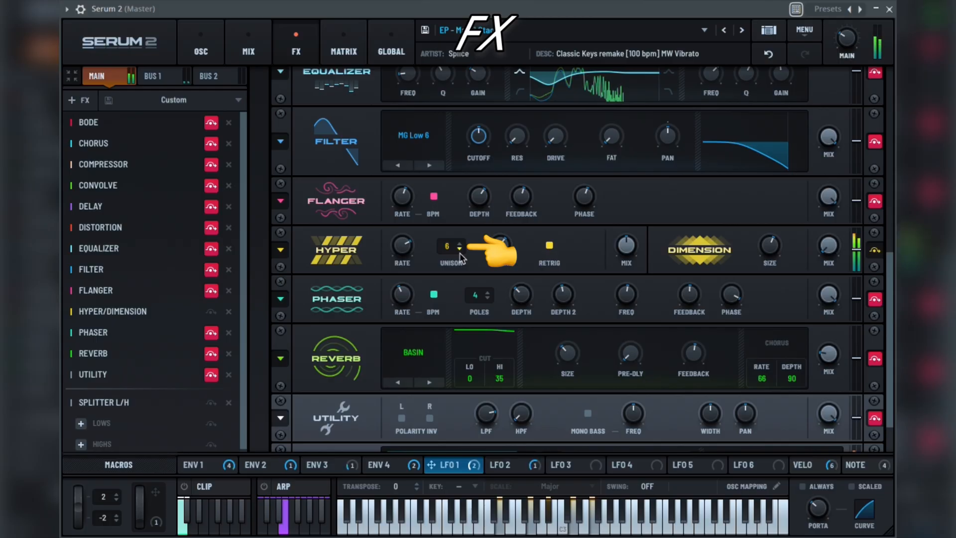
left_click(459, 248)
Adjust Hyper's detune and toggle its retrigger option, leaving it enabled.
left_click(506, 255)
left_click_drag(506, 255, 513, 188)
left_click(549, 246)
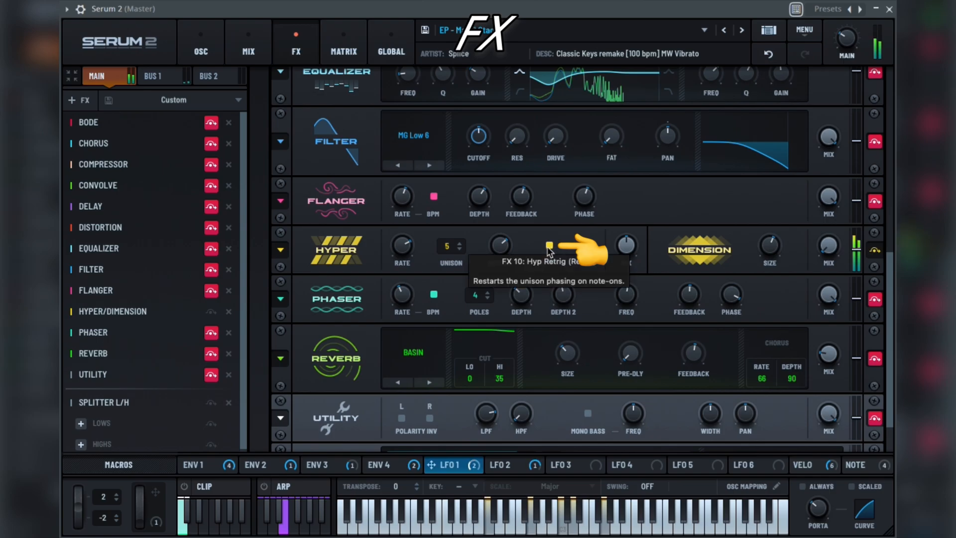
left_click(550, 246)
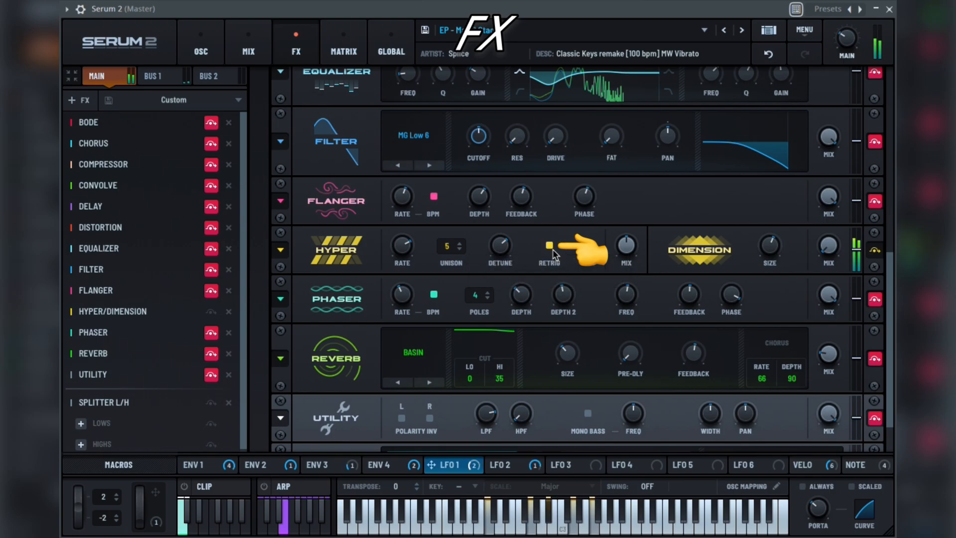
mouse_move(501, 246)
left_mouse_down()
mouse_move(504, 219)
mouse_move(504, 232)
left_mouse_up()
Adjust Dimension's size and bypass the Hyper/Dimension effect.
mouse_move(769, 250)
left_mouse_down()
mouse_move(771, 219)
mouse_move(773, 264)
left_mouse_up()
left_click_drag(781, 334, 769, 277)
left_click(211, 311)
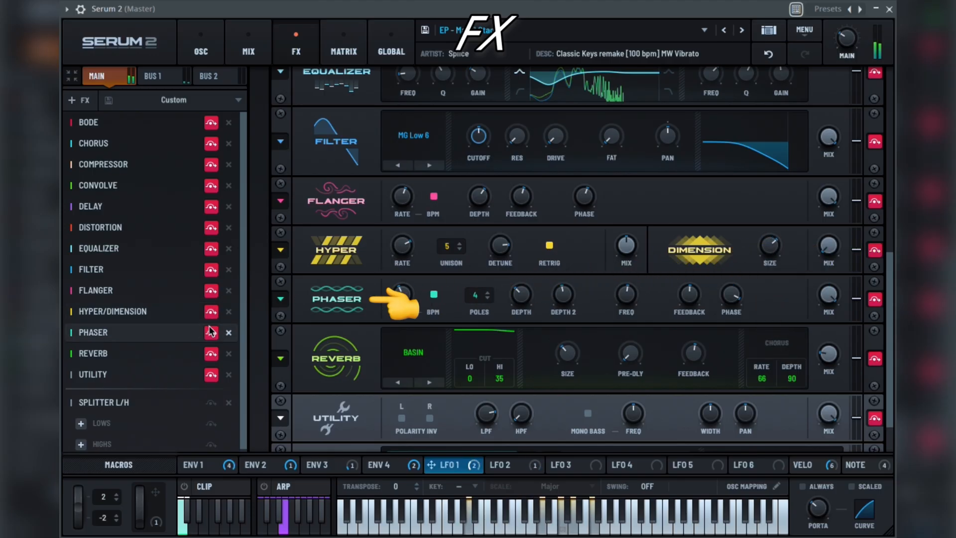
Activate the Phaser effect, adjusting its rate and setting its poles to 7.
left_click(211, 332)
scroll(211, 331, "down", 1)
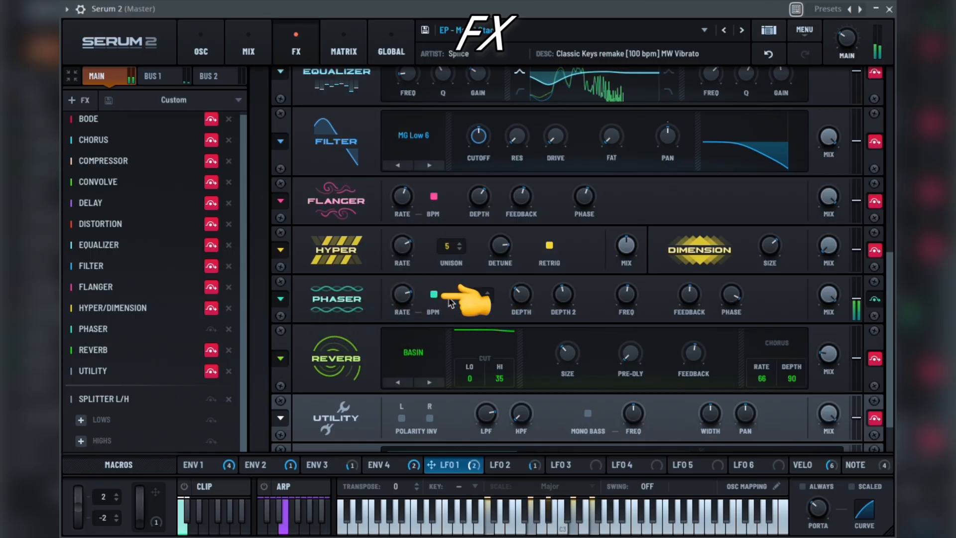
left_click_drag(393, 299, 405, 314)
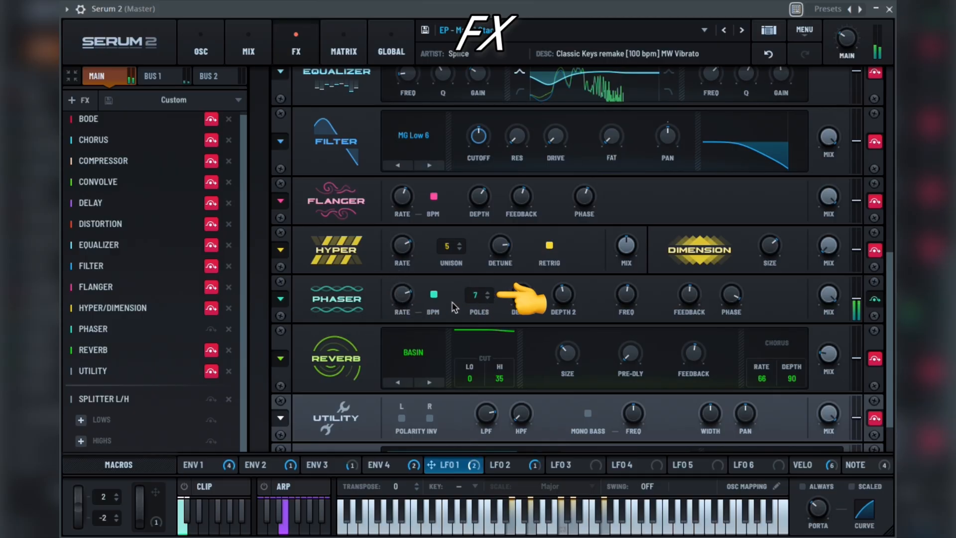
Adjust the Phaser's Depth and Depth 2 amounts.
mouse_move(520, 294)
left_mouse_down()
mouse_move(526, 240)
mouse_move(523, 297)
mouse_move(525, 278)
left_mouse_up()
left_click(524, 298)
left_click(567, 297)
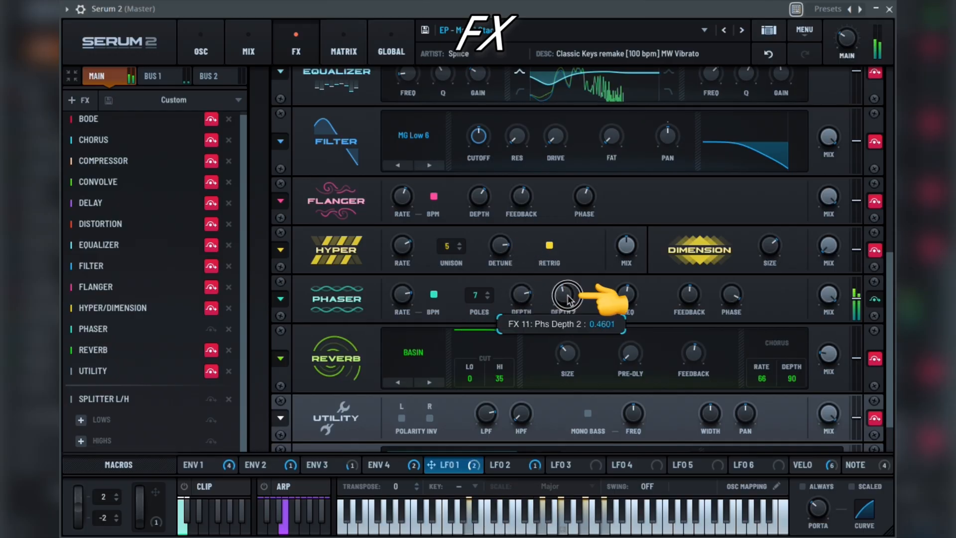
left_click_drag(570, 239, 570, 231)
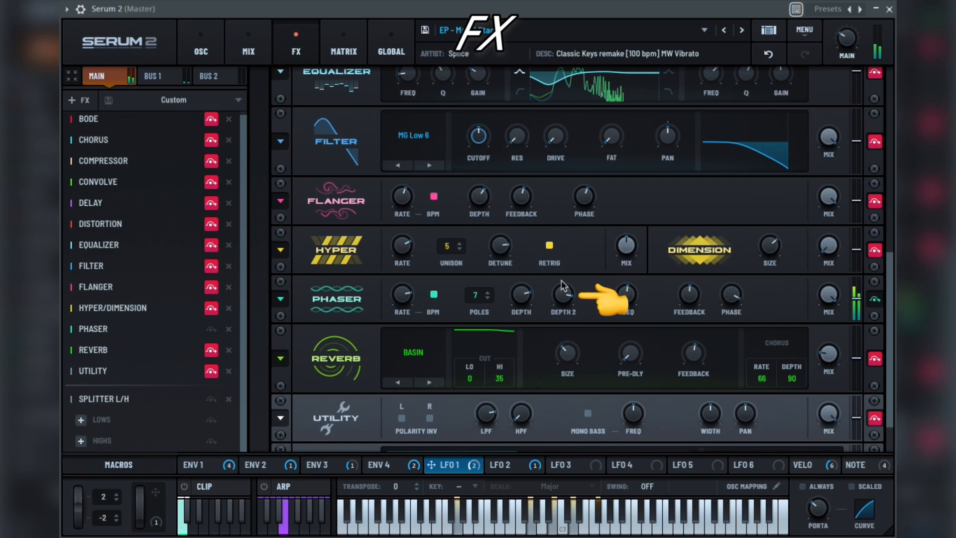
left_click(561, 295)
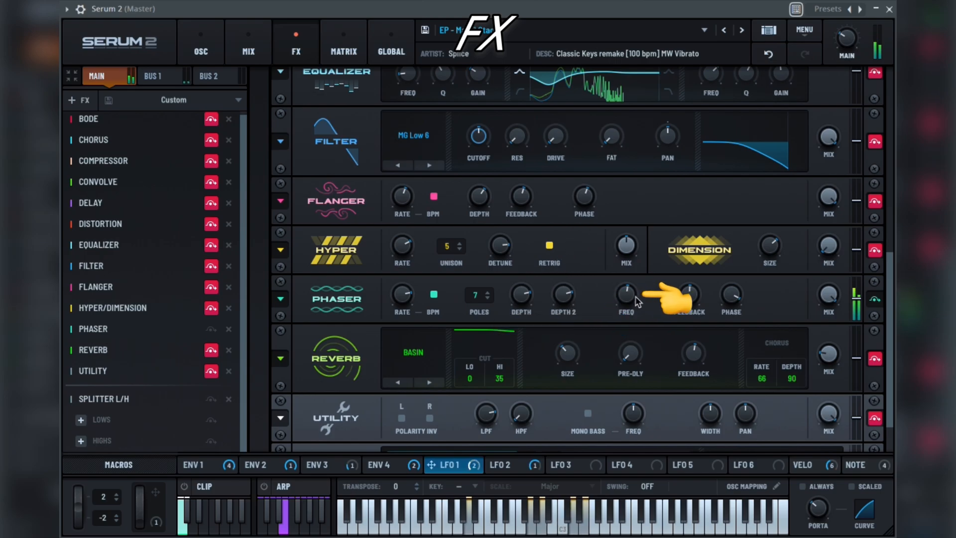
Adjust the Phaser's frequency, feedback and phase.
left_click(627, 316)
left_click_drag(626, 299, 625, 239)
left_click_drag(676, 299, 703, 369)
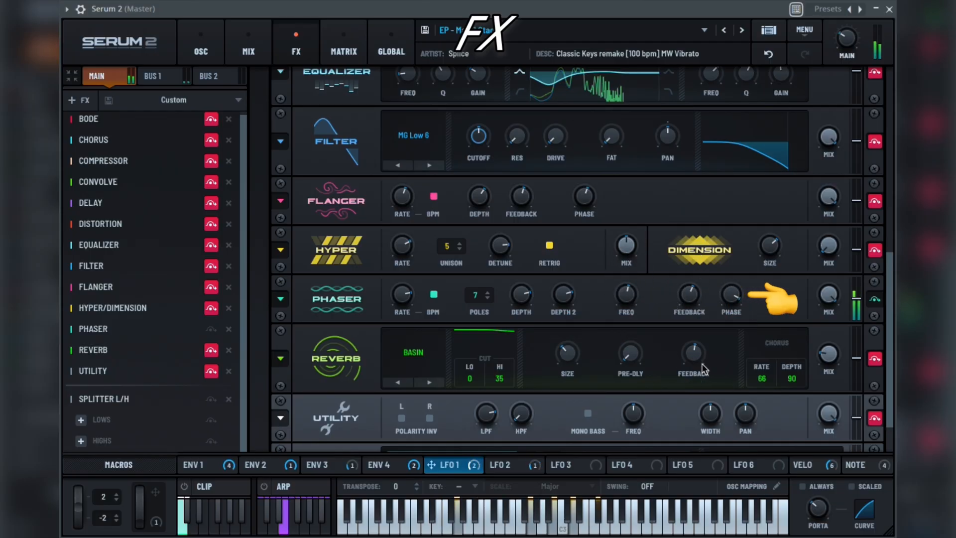
left_click_drag(726, 303, 730, 334)
left_click_drag(727, 376, 729, 405)
left_click_drag(729, 352, 730, 345)
Bypass Phaser, activate Reverb and look through Reverb's available types.
left_click(212, 332)
left_click(211, 329)
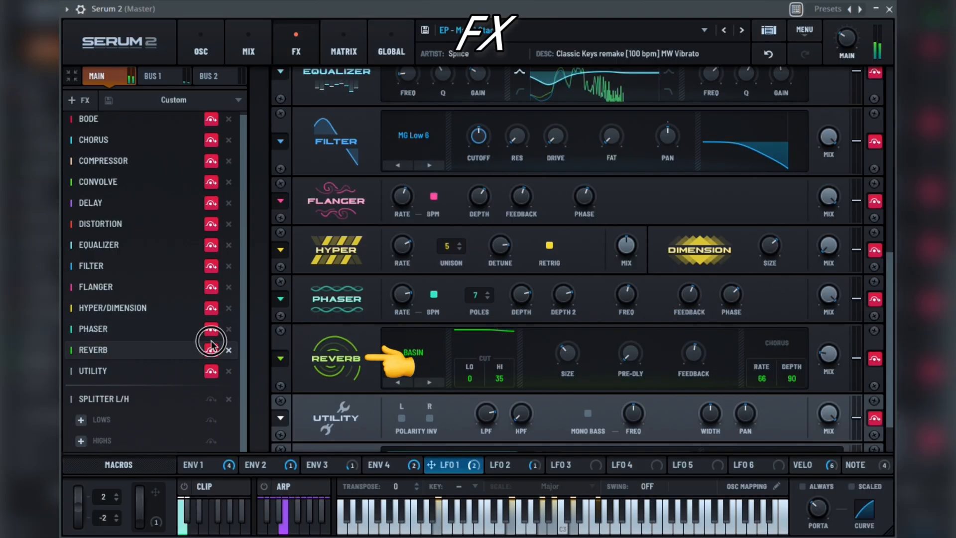
left_click(211, 351)
left_click(413, 353)
left_click(418, 356)
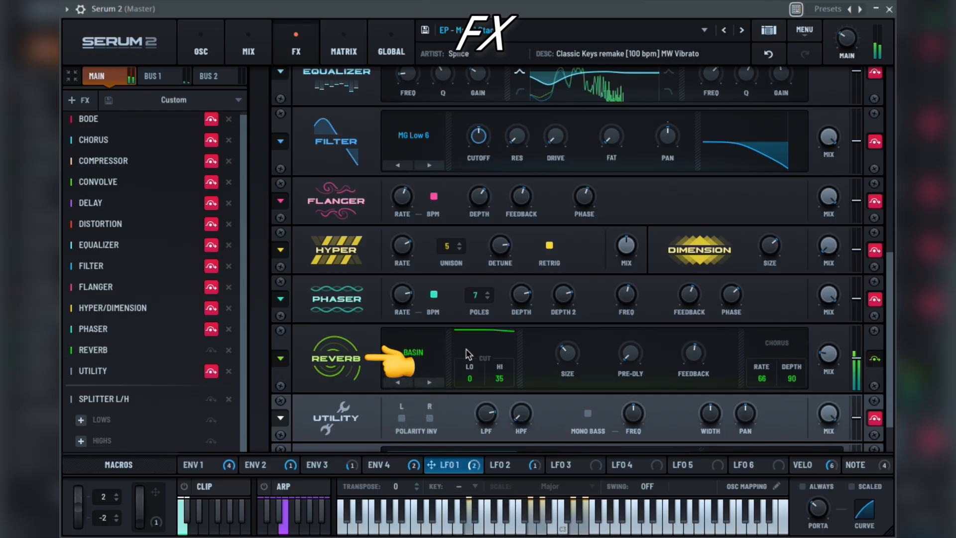
Set Reverb's low cut to 35 and high cut to 44, and adjust its size and pre-delay.
left_click_drag(473, 378, 475, 297)
mouse_move(499, 377)
left_mouse_down()
mouse_move(500, 353)
mouse_move(502, 360)
left_mouse_up()
left_click_drag(572, 357, 569, 385)
mouse_move(629, 358)
left_mouse_down()
mouse_move(625, 294)
mouse_move(630, 363)
left_mouse_up()
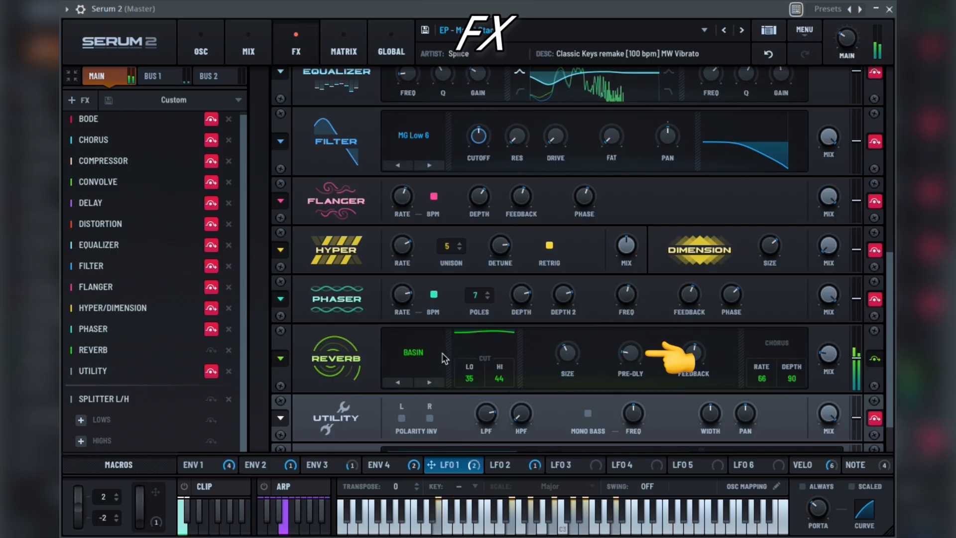
Switch Reverb to the Plate type and adjust its damping and width.
left_click(419, 354)
left_click(421, 383)
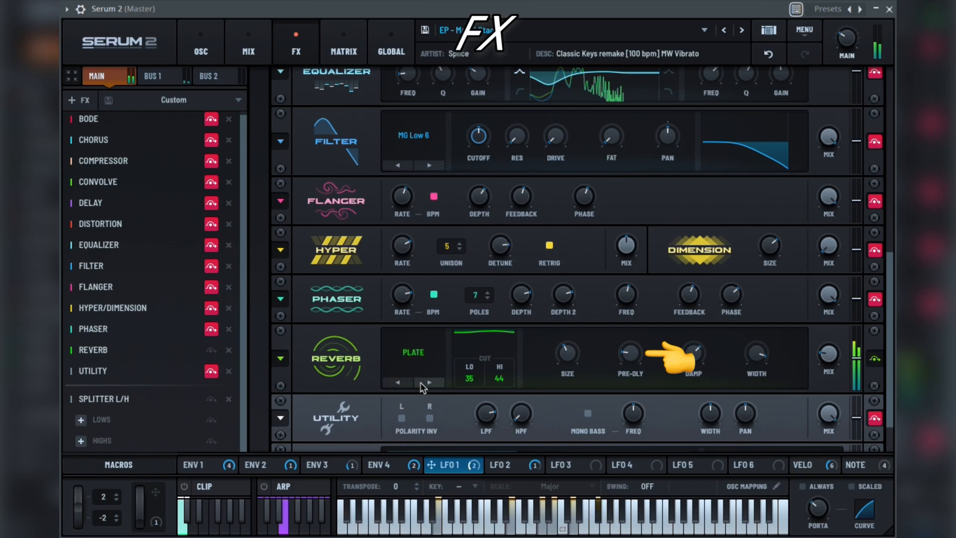
left_click(694, 352)
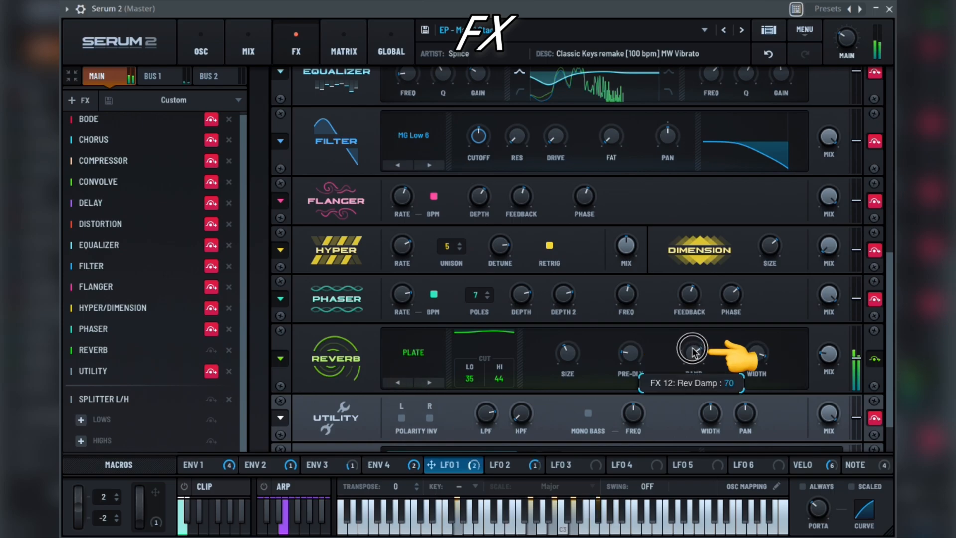
left_click_drag(695, 357, 751, 281)
left_click(753, 360)
Switch Reverb to the Hall type, adjust its decay, and set the spin rate to 58 and depth to 95.
left_click(414, 354)
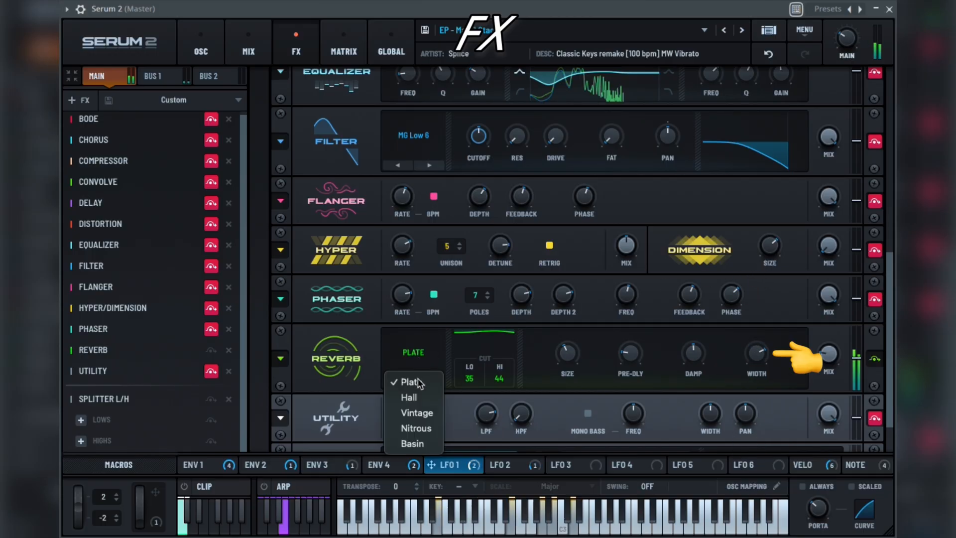
left_click(417, 398)
left_click(698, 338)
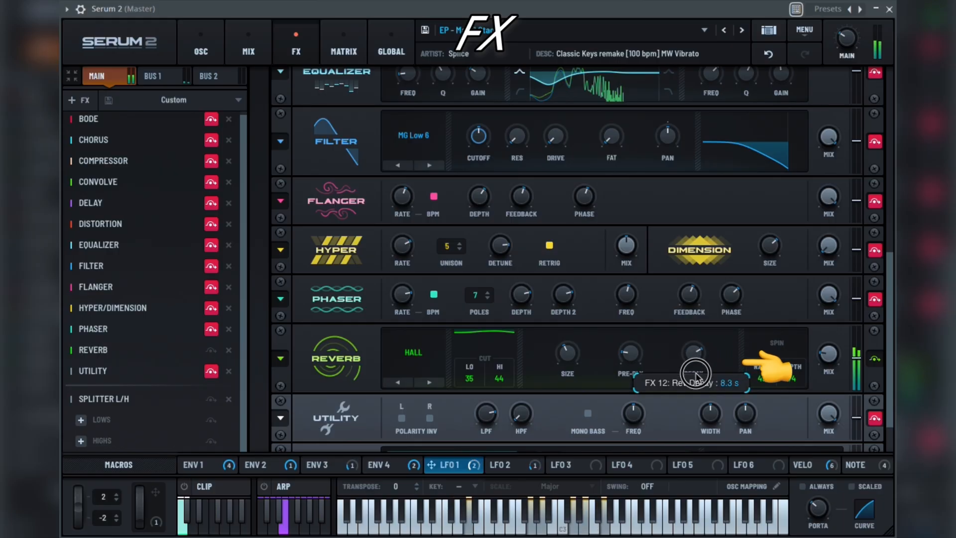
left_click_drag(767, 386, 833, 326)
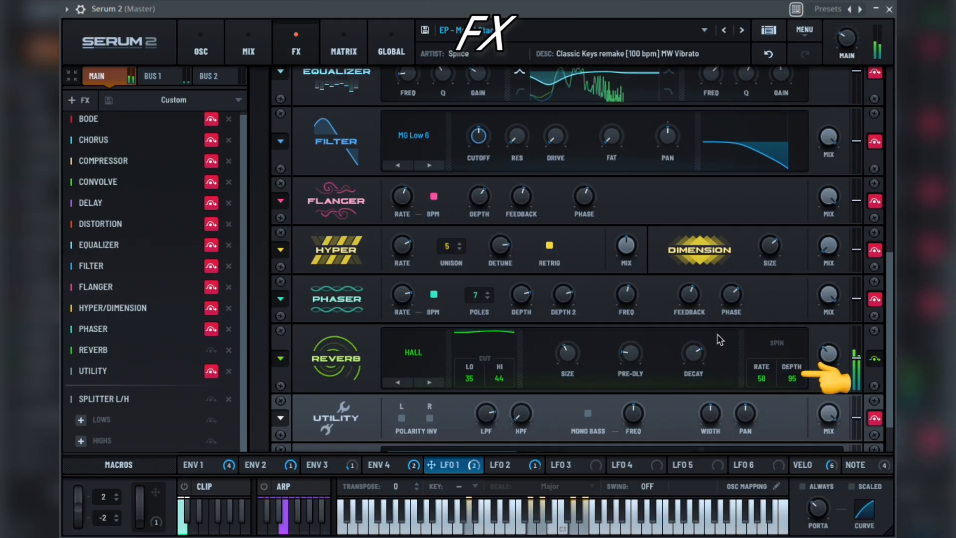
Switch Reverb to the Vintage type and adjust its early reflection size and diffusion A and B.
left_click(405, 354)
left_click(417, 412)
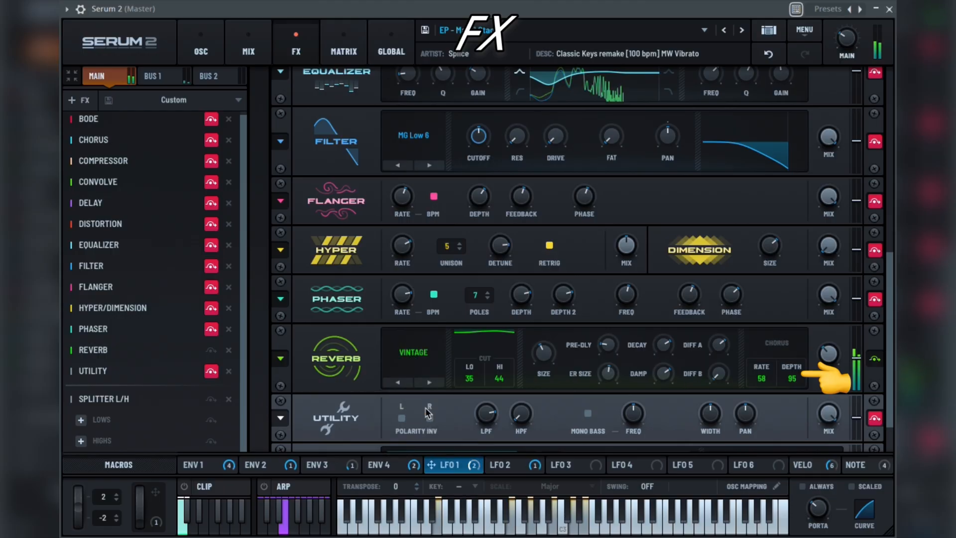
left_click(603, 368)
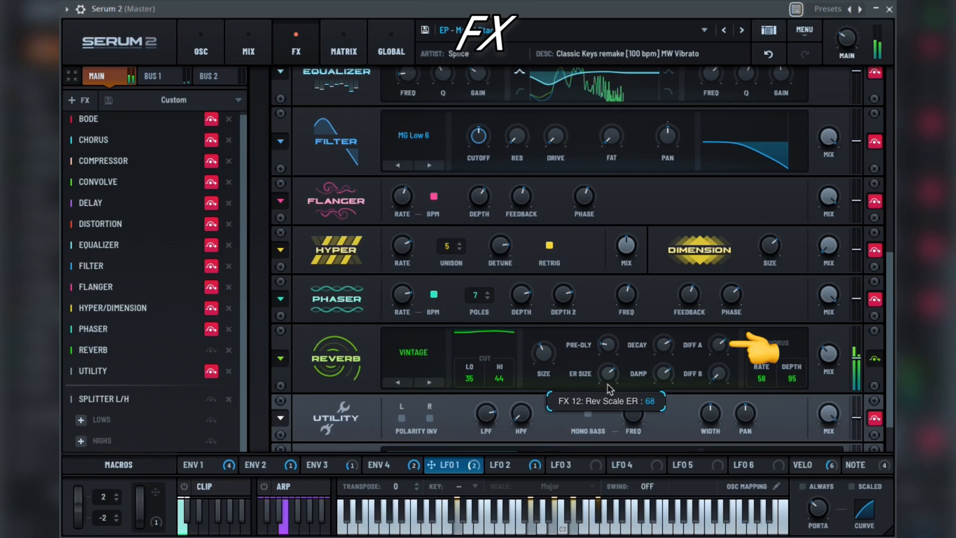
left_click(718, 346)
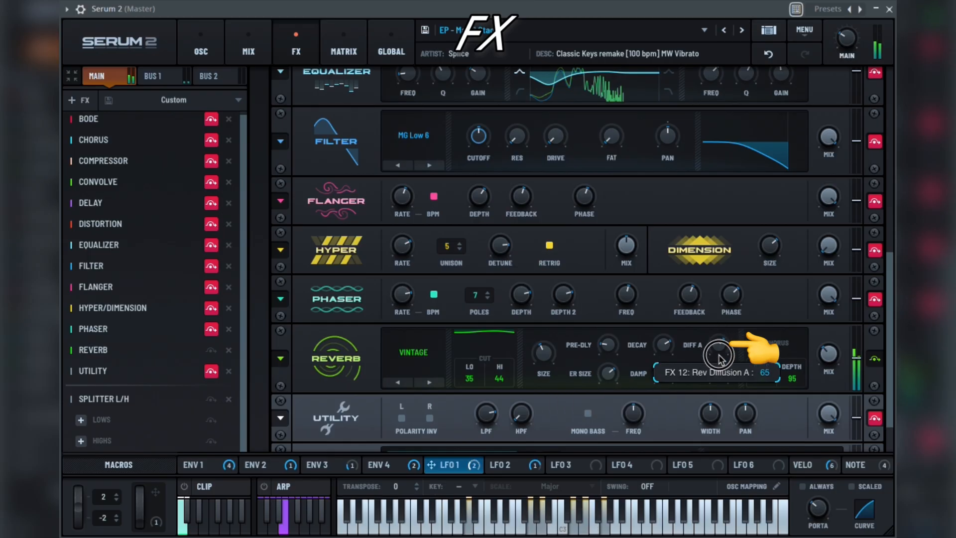
left_click(721, 380)
left_click_drag(720, 381, 724, 347)
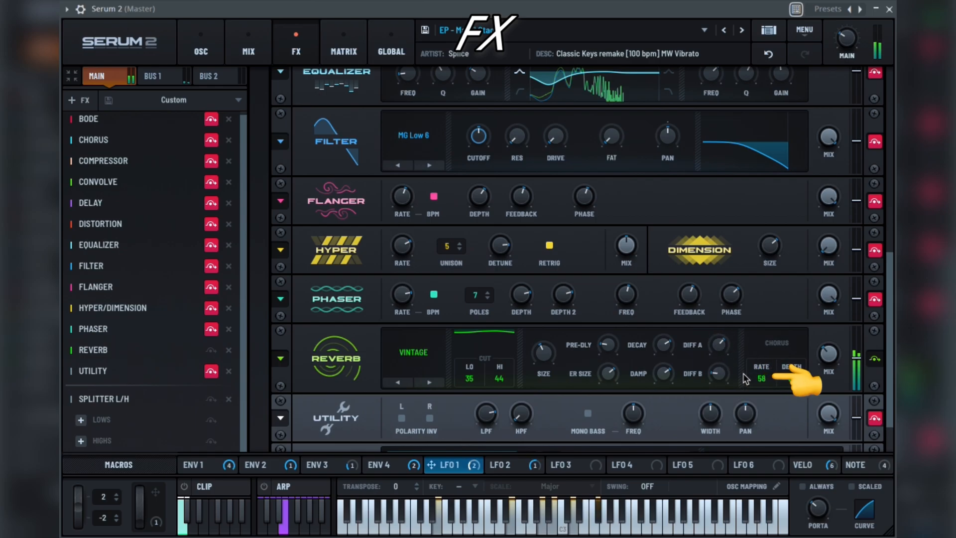
Set Reverb's chorus rate to 69 and depth to 79, then bypass the effect and reactivate it.
left_click(763, 377)
left_click_drag(766, 354, 790, 391)
left_click(212, 351)
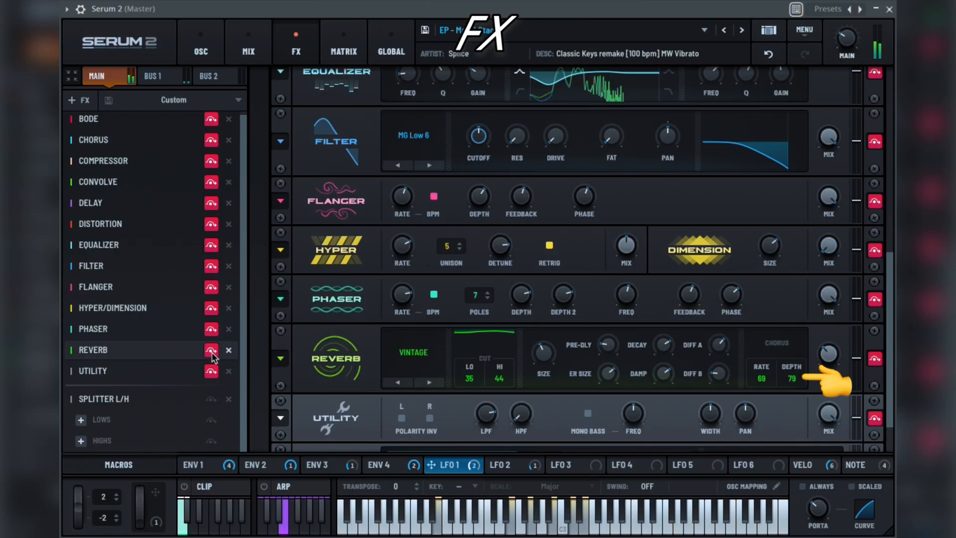
left_click(212, 351)
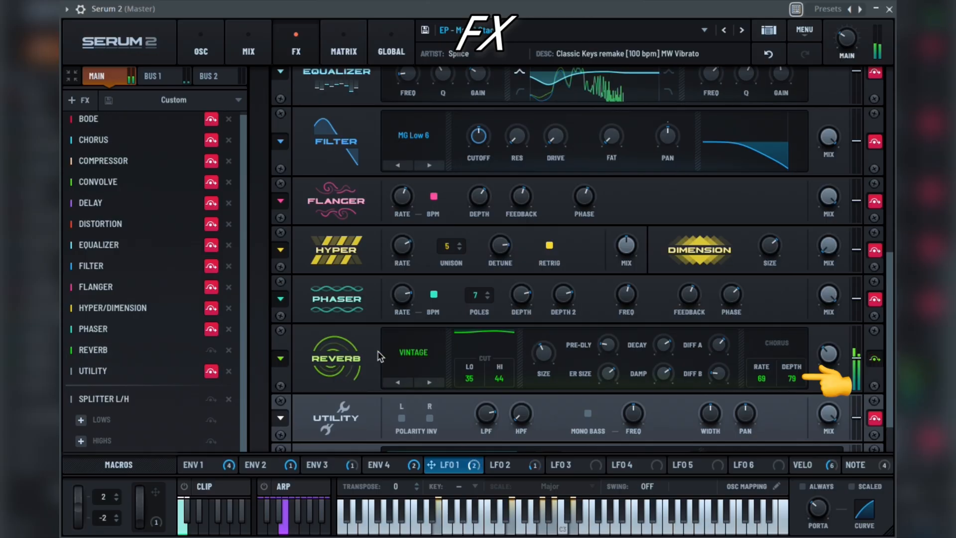
Switch Reverb to the Nitrous type, adjust its feedback and view its available modes.
left_click(431, 365)
left_click(413, 426)
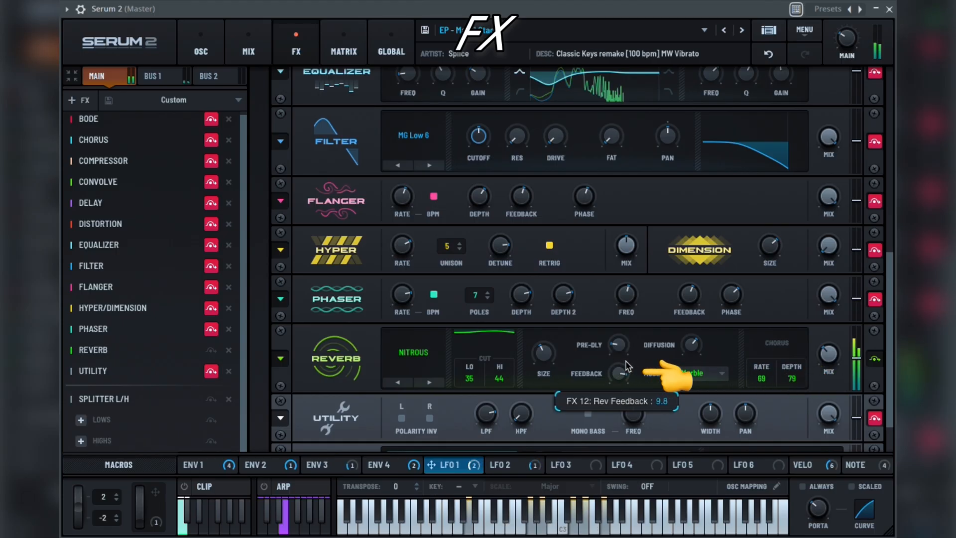
left_click(696, 373)
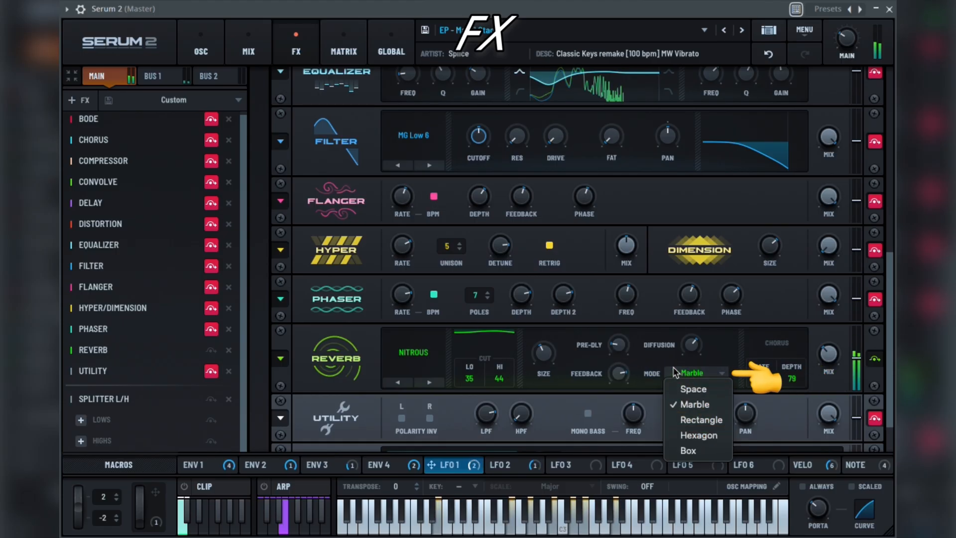
left_click(690, 373)
Switch Reverb to the Basin type and bypass the effect.
left_click(414, 352)
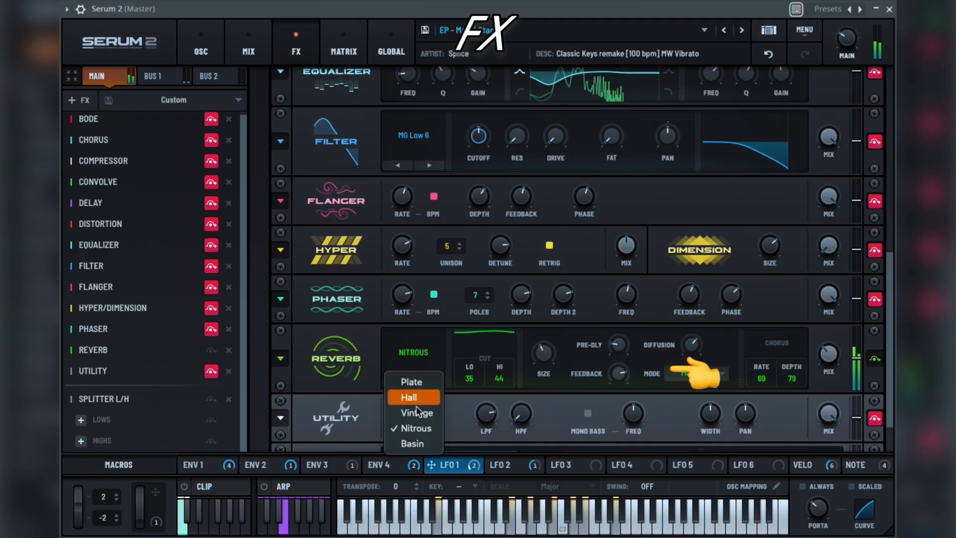
left_click(407, 442)
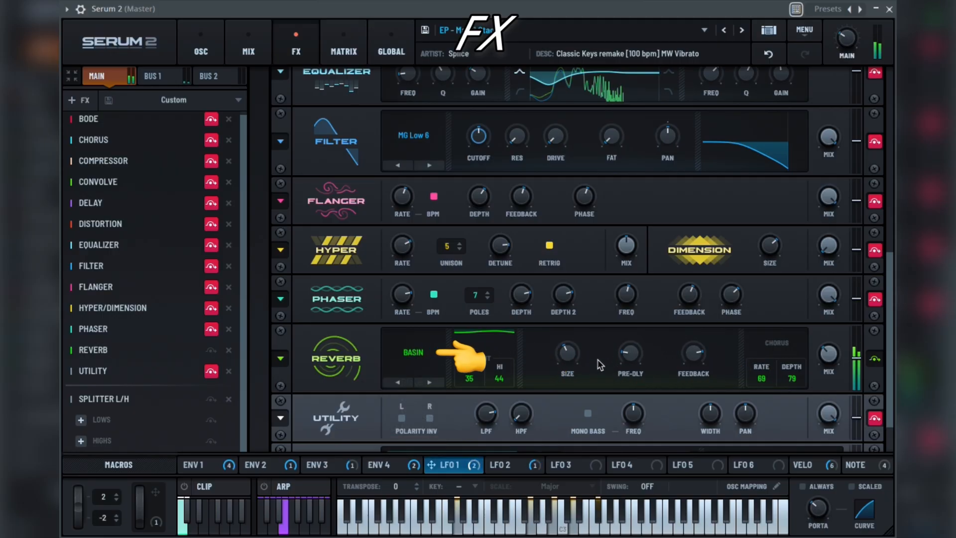
left_click(212, 350)
Show the Splitter L/H module and set its crossover frequency to 5241.
left_click(140, 399)
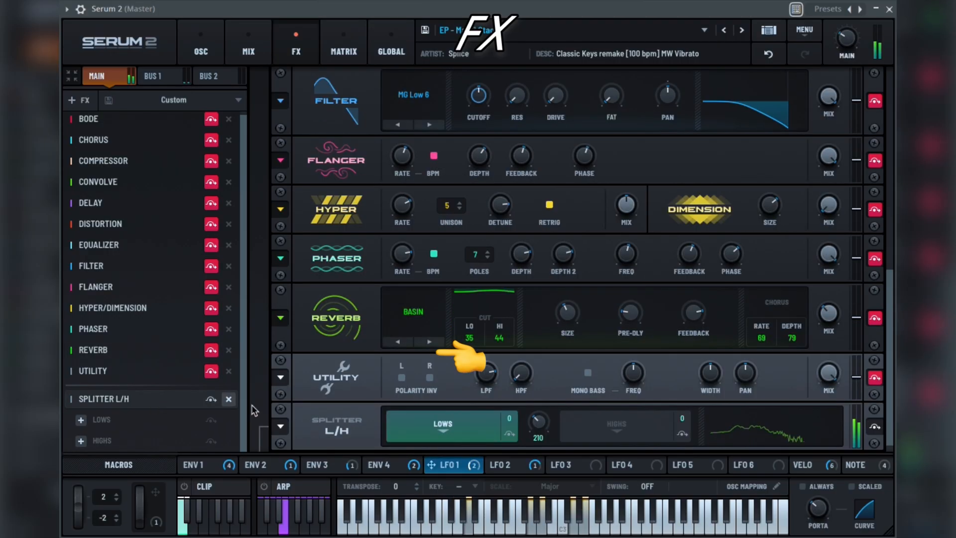
mouse_move(539, 423)
left_mouse_down()
mouse_move(545, 378)
mouse_move(546, 423)
left_mouse_up()
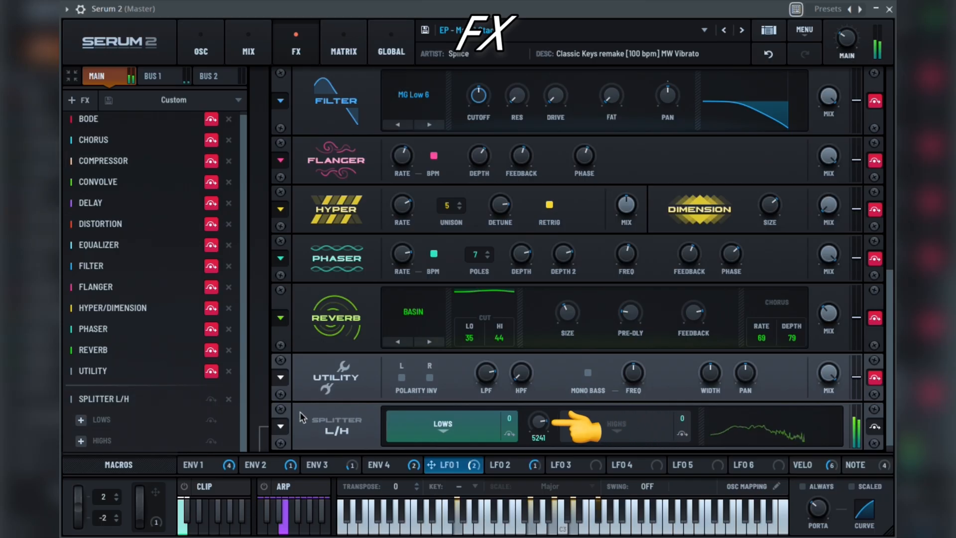
Replace Splitter L/H with a Splitter L/M/H module in the effects chain.
left_click(229, 398)
left_click(78, 99)
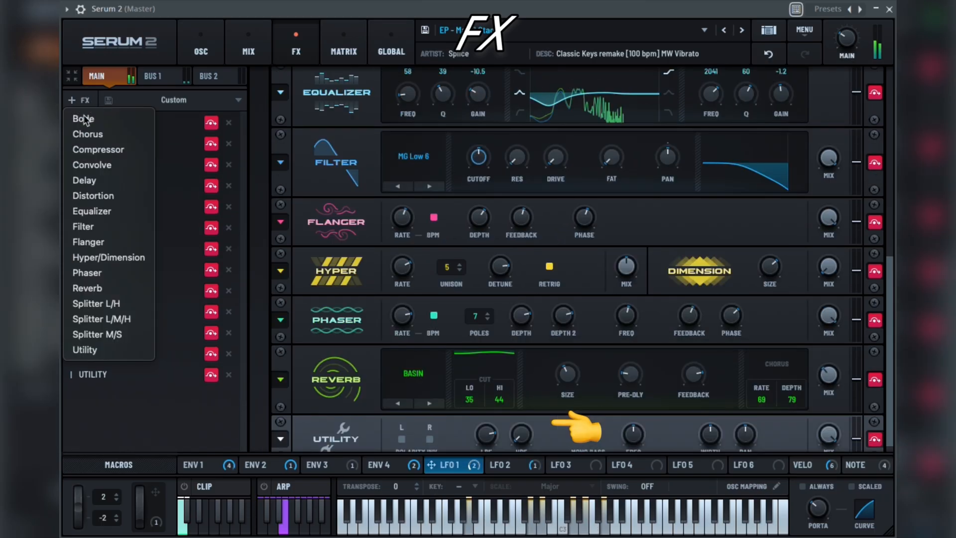
left_click(113, 320)
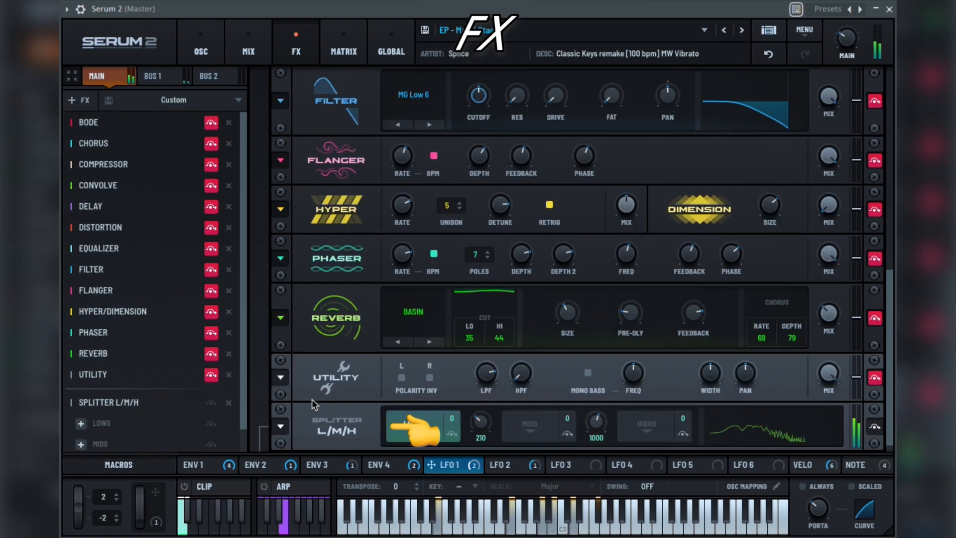
Replace Splitter L/M/H with a Splitter M/S module and select its Mid band.
left_click(228, 402)
left_click(78, 100)
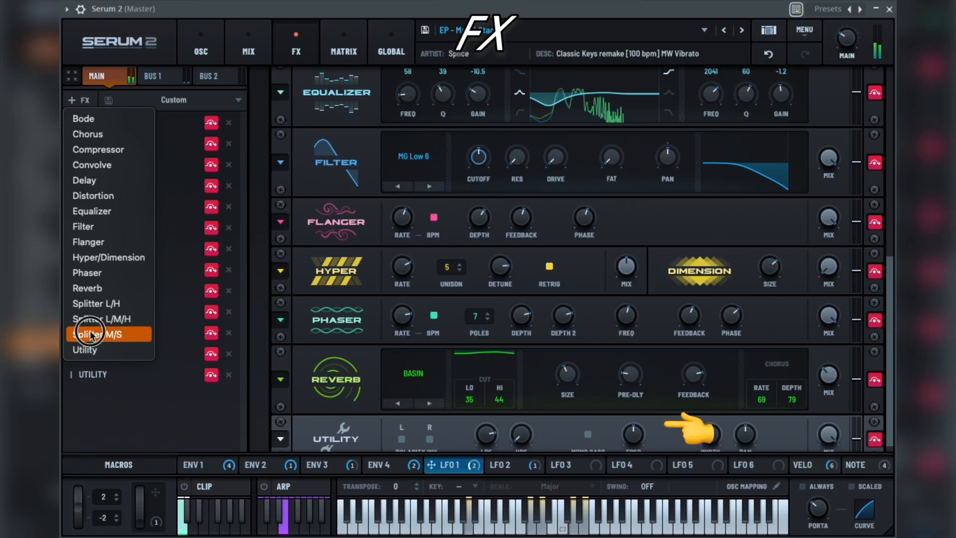
left_click(92, 330)
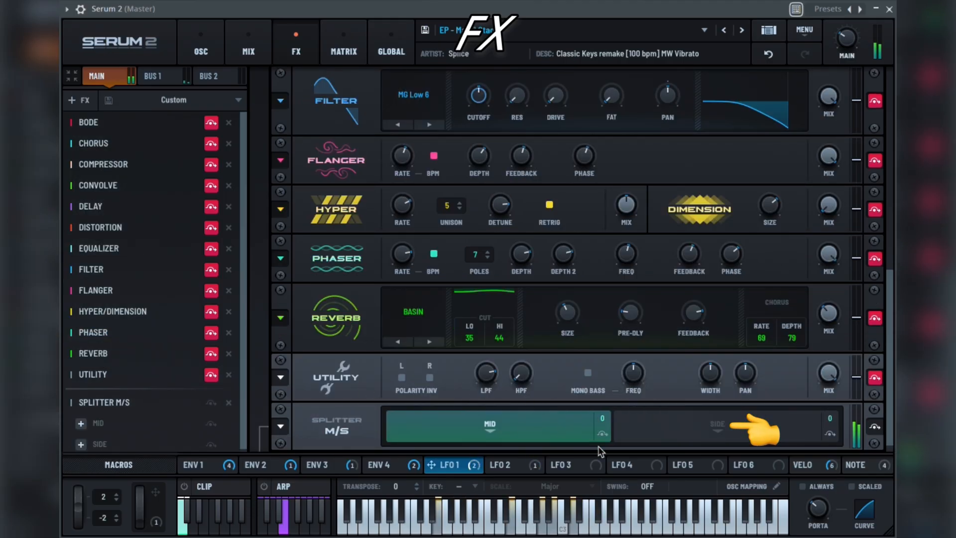
left_click(508, 432)
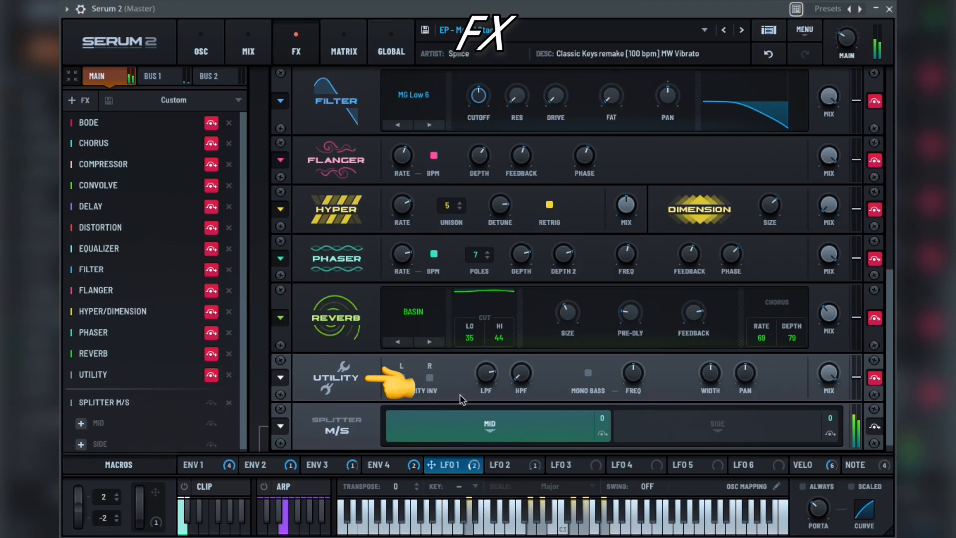
Toggle the Utility effect's left and right polarity inversion in turn, and adjust its LPF and HPF filters.
left_click(402, 378)
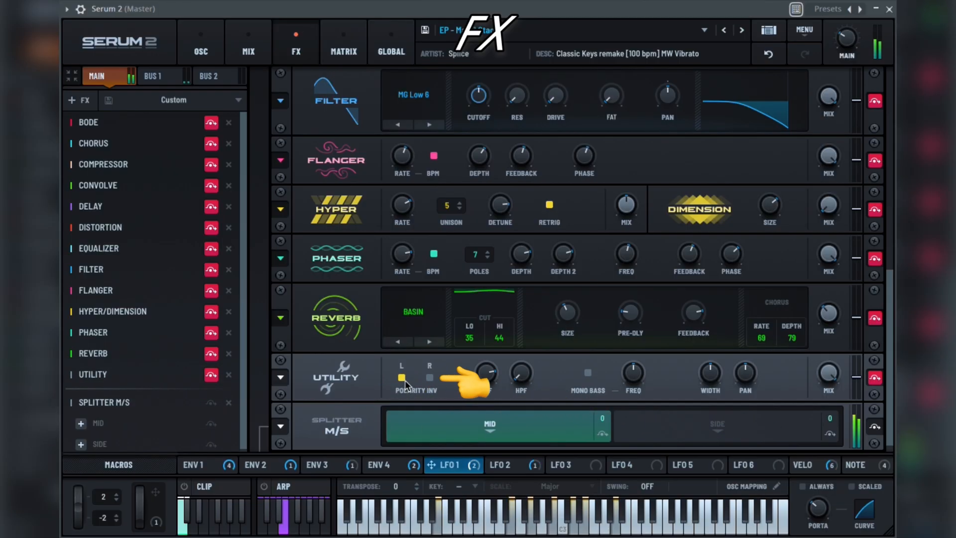
left_click(430, 377)
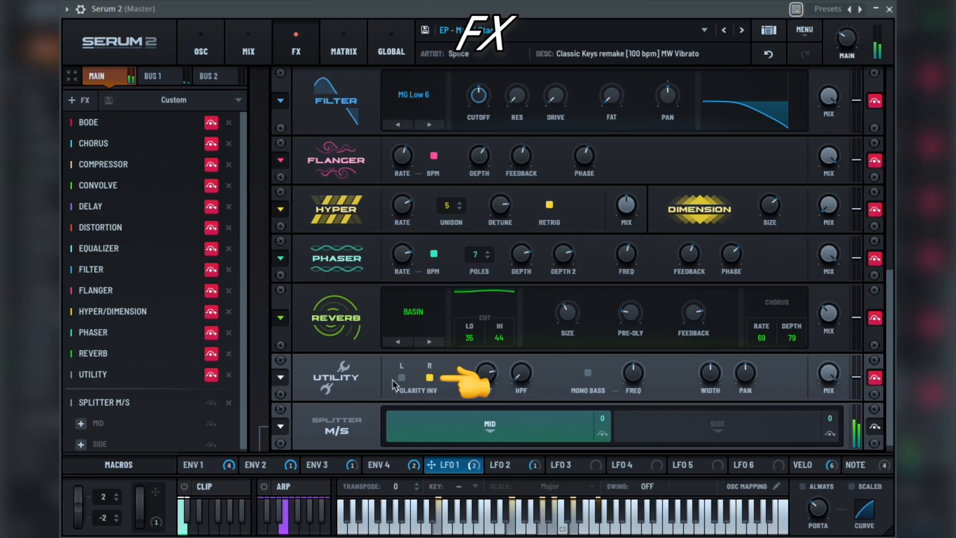
left_click(490, 388)
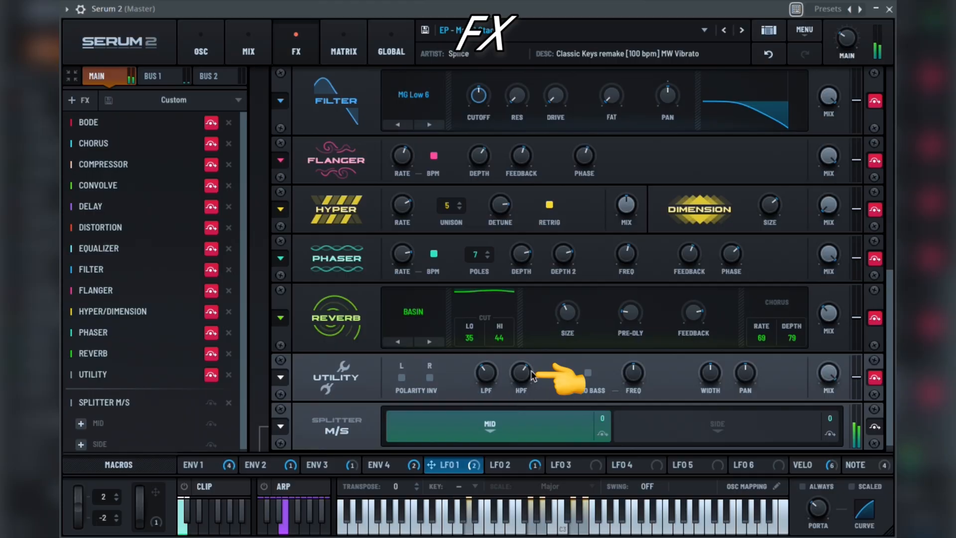
Toggle Mono Bass on and off in the Utility effect and adjust its frequency, width and pan.
left_click(591, 376)
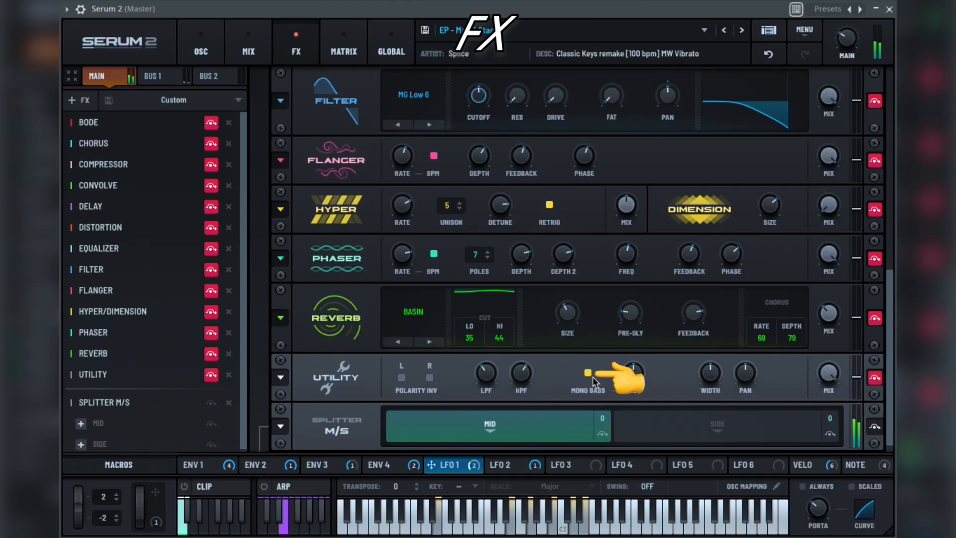
left_click_drag(633, 376, 633, 378)
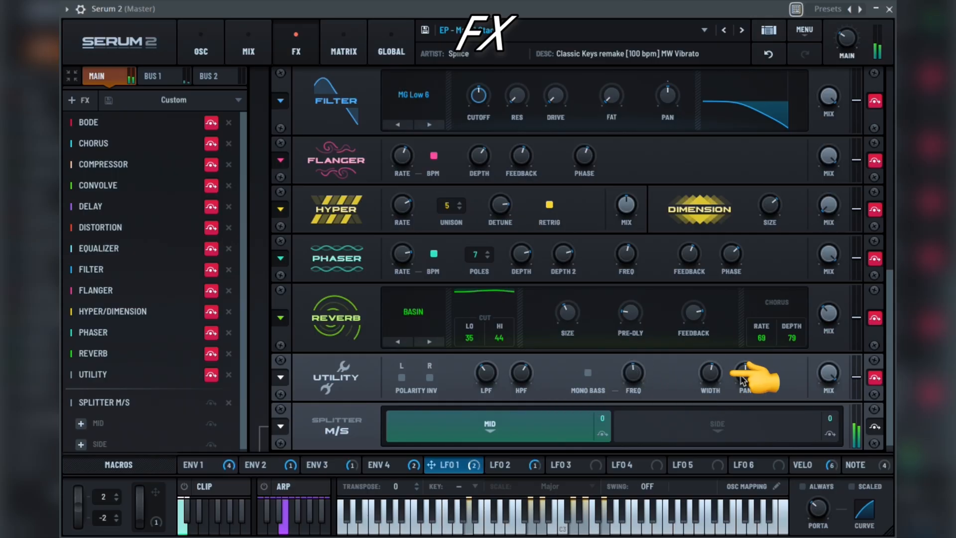
left_click_drag(745, 372, 750, 381)
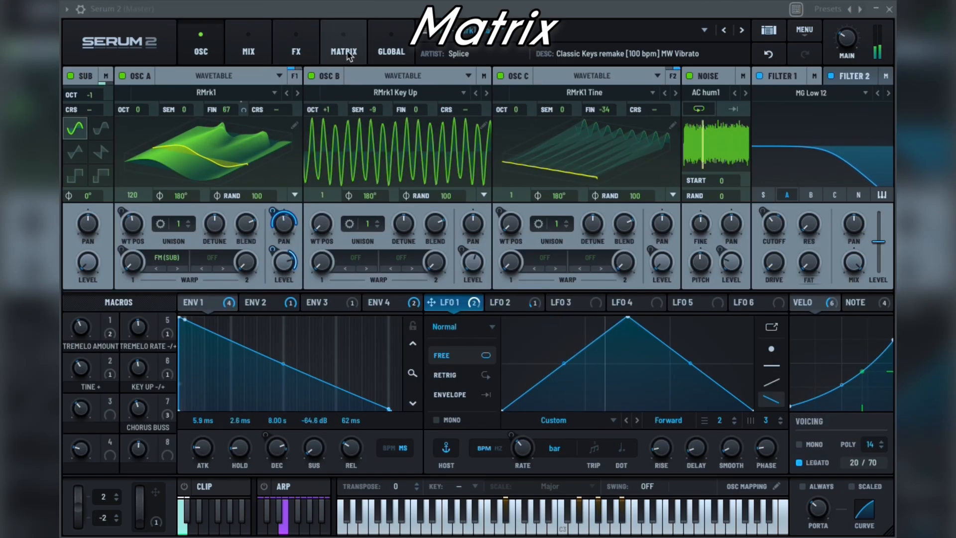
Open the modulation matrix and view the available source options for the first routing.
left_click(350, 54)
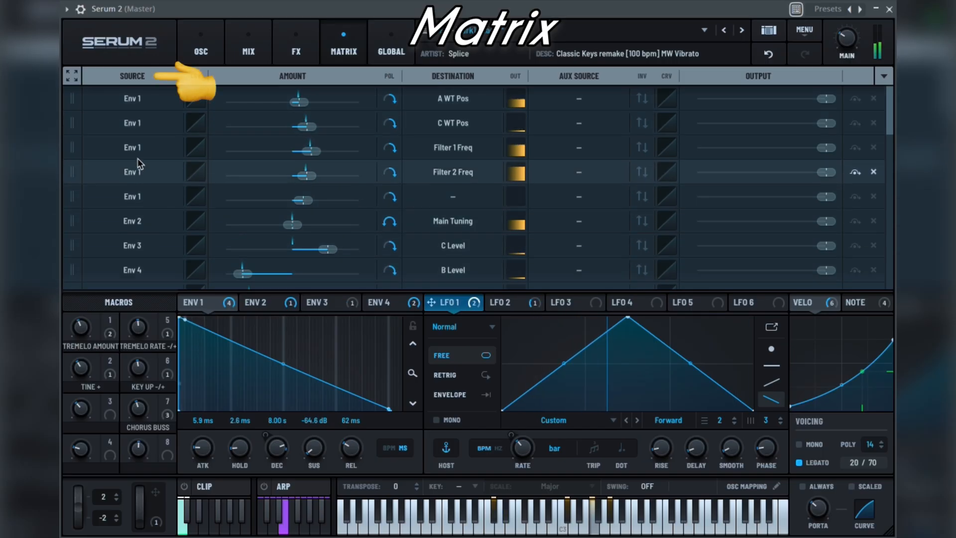
left_click(132, 99)
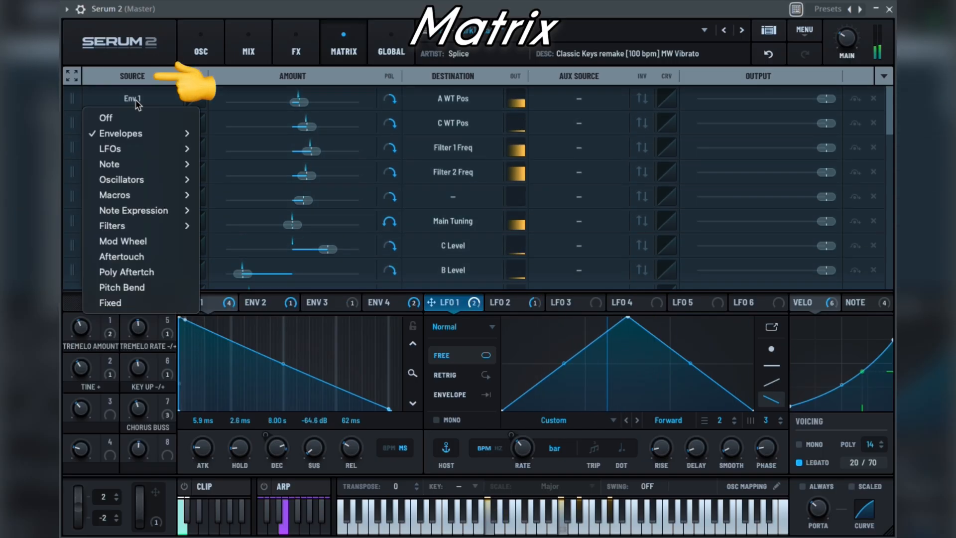
left_click(136, 101)
Adjust the curve and amount of the Env 1 to A WT Pos routing and toggle its polarity.
mouse_move(192, 104)
left_mouse_down()
mouse_move(199, 91)
mouse_move(205, 107)
left_mouse_up()
mouse_move(297, 106)
left_mouse_down()
mouse_move(342, 106)
mouse_move(229, 106)
mouse_move(354, 109)
mouse_move(303, 108)
left_mouse_up()
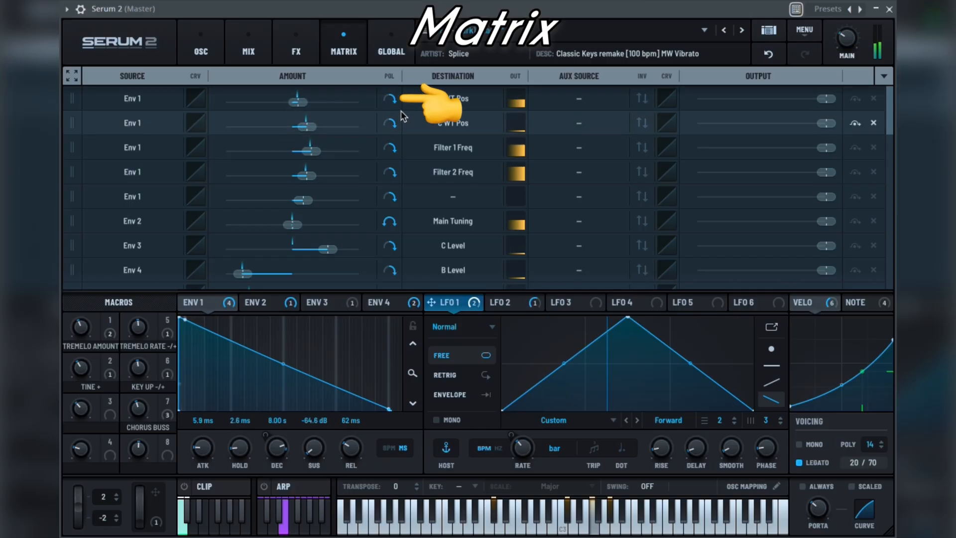
left_click(391, 102)
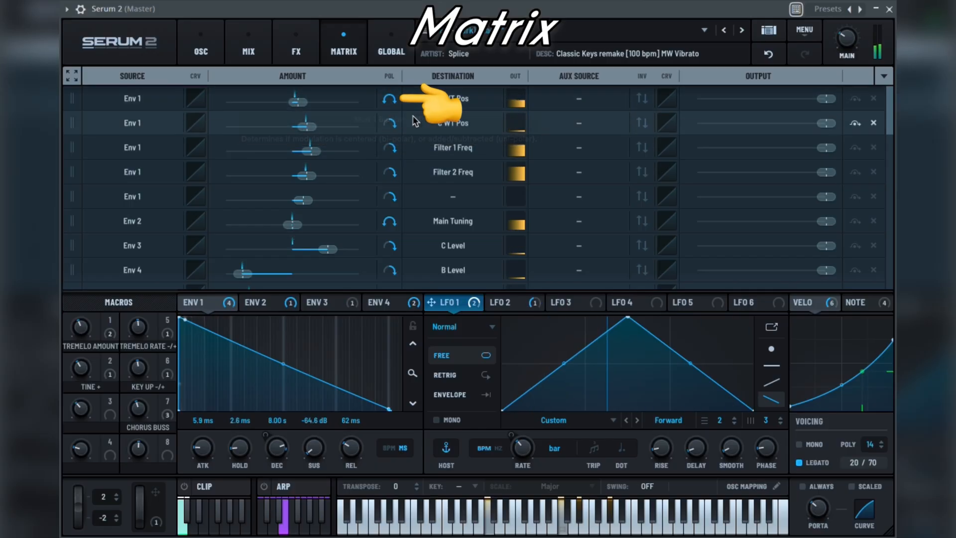
View the destination and auxiliary source options of the first matrix routing.
left_click(453, 98)
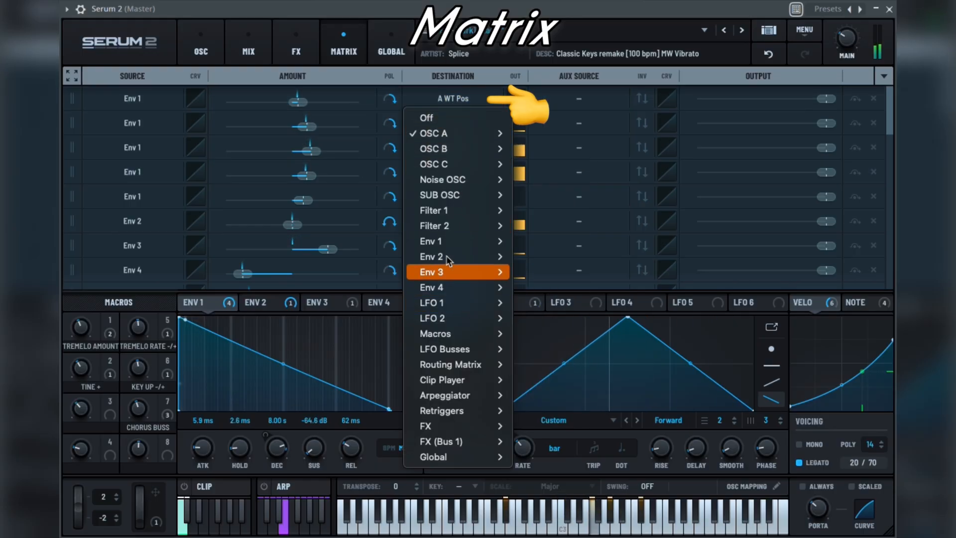
left_click(463, 98)
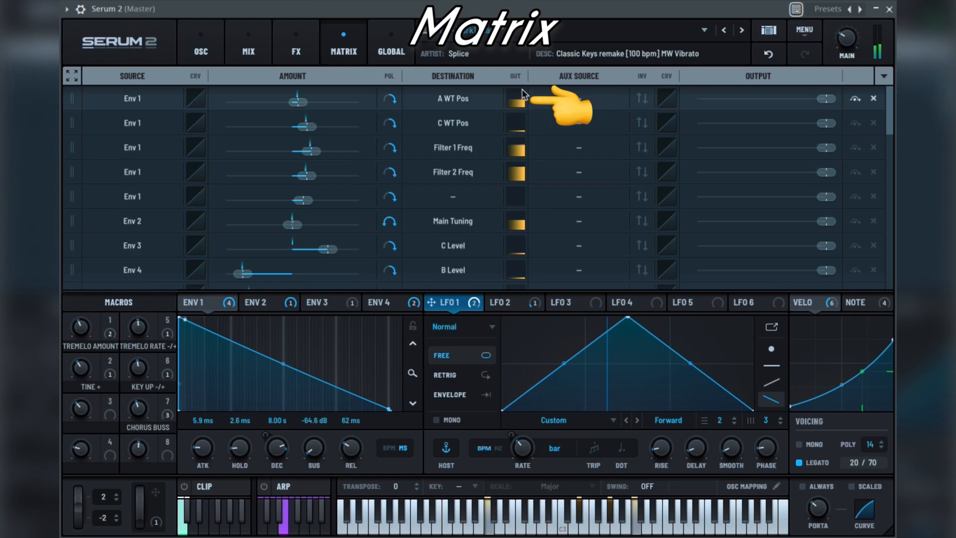
left_click(578, 98)
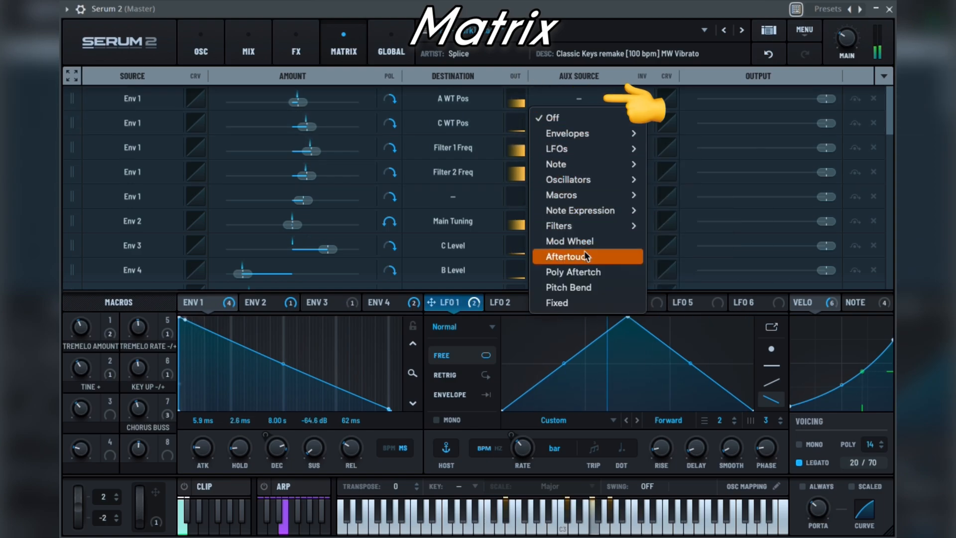
left_click(590, 101)
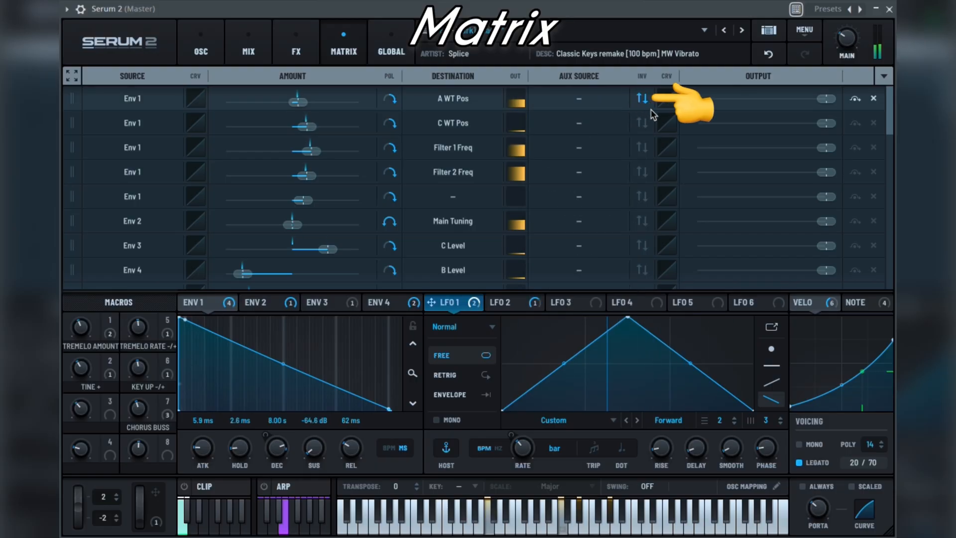
Try the auxiliary curve, output amount and bypass controls of the first matrix routing.
mouse_move(667, 100)
left_mouse_down()
mouse_move(677, 82)
mouse_move(682, 106)
left_mouse_up()
mouse_move(830, 104)
left_mouse_down()
mouse_move(715, 103)
mouse_move(828, 102)
left_mouse_up()
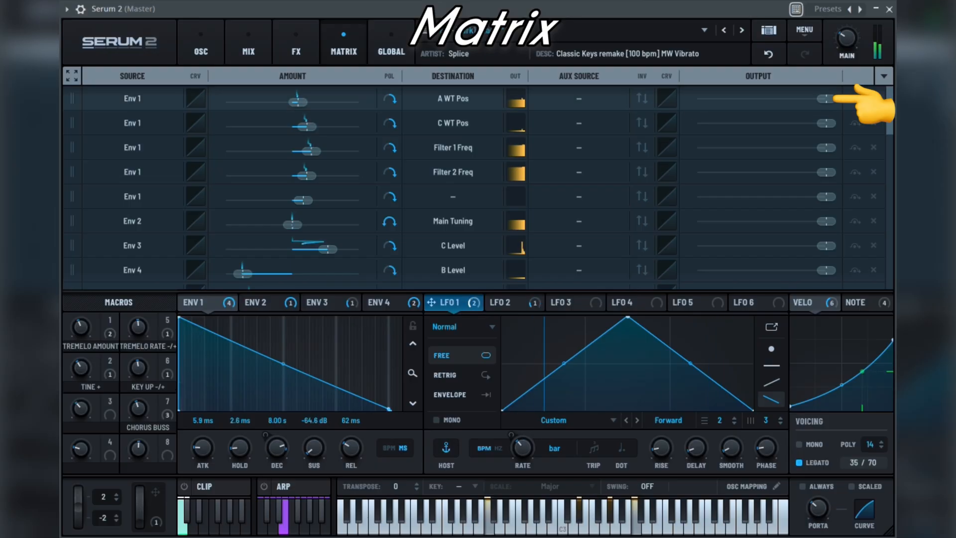
left_click(858, 102)
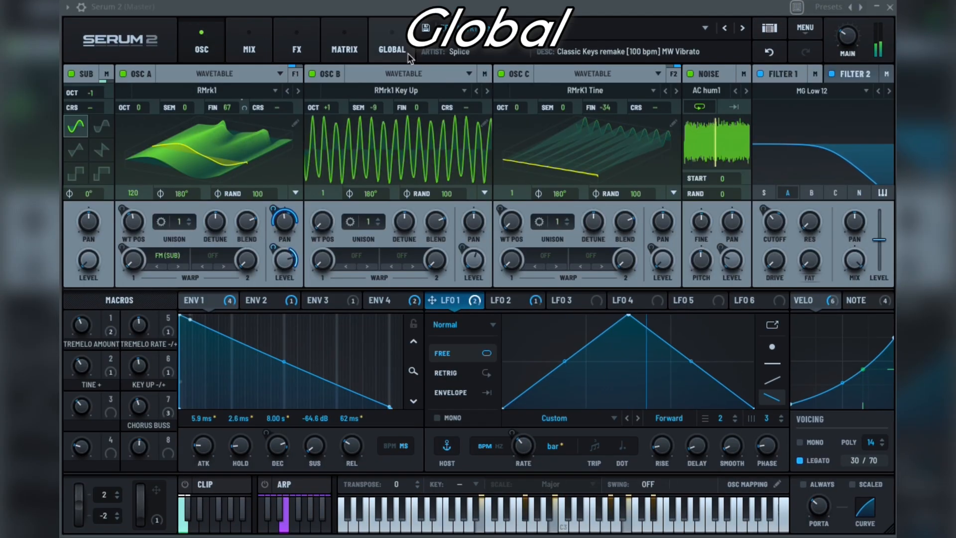
In the global settings, switch Help tooltips to Hide and back to Show, and set Double-click params to Reset.
left_click(401, 53)
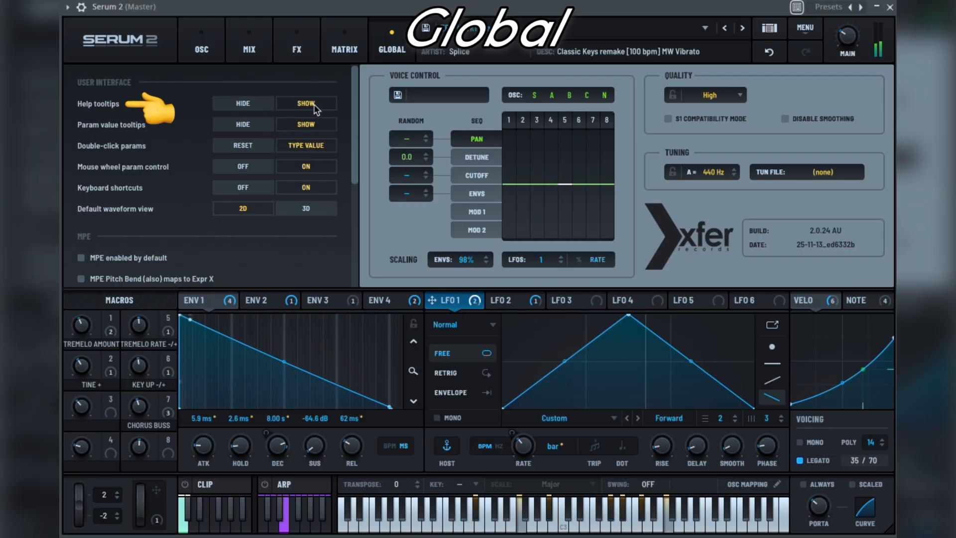
left_click(257, 107)
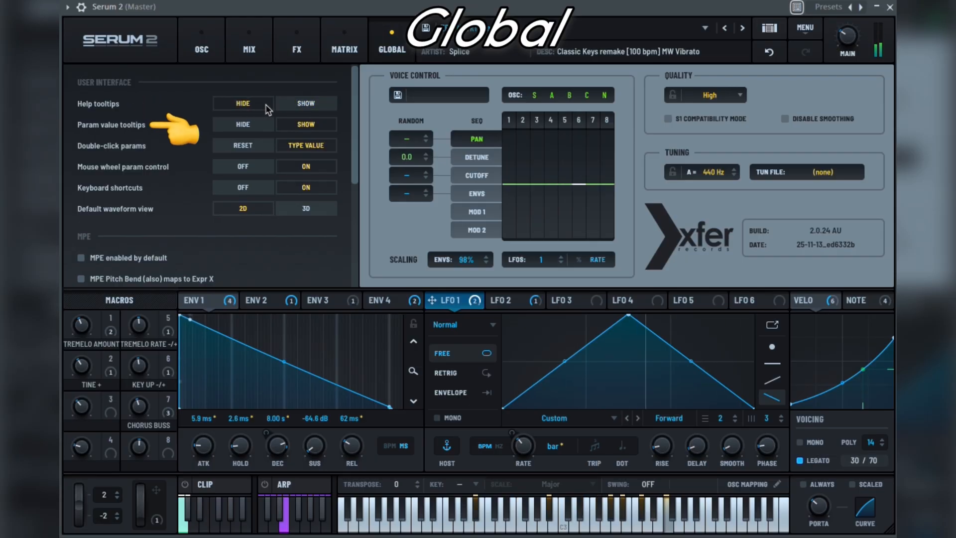
left_click(298, 103)
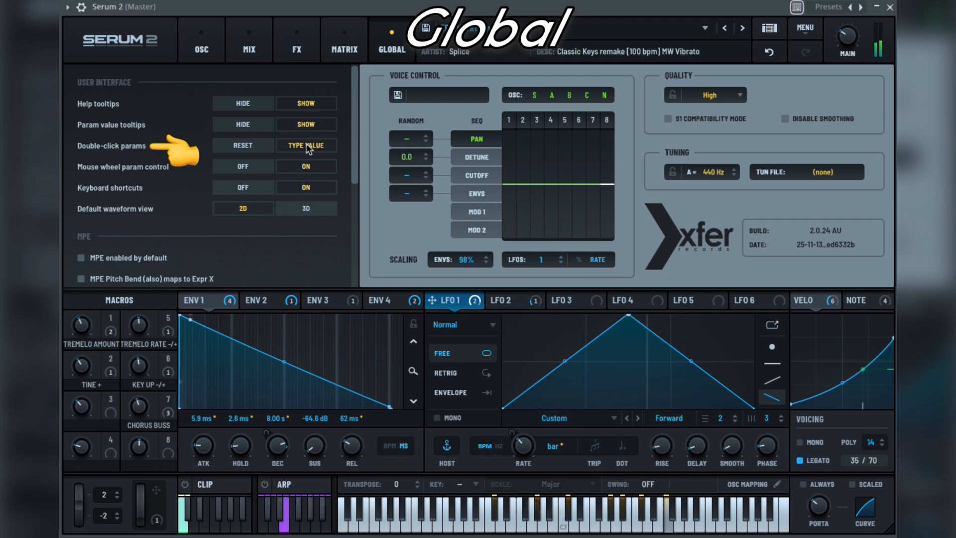
left_click(268, 145)
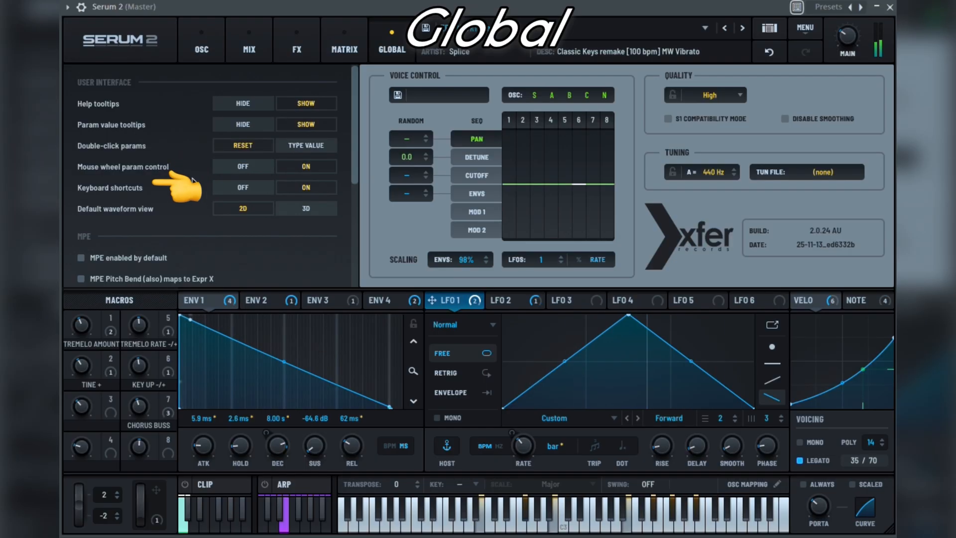
Switch Keyboard shortcuts off and back on, and try the 3D default waveform view before returning to 2D.
left_click(242, 189)
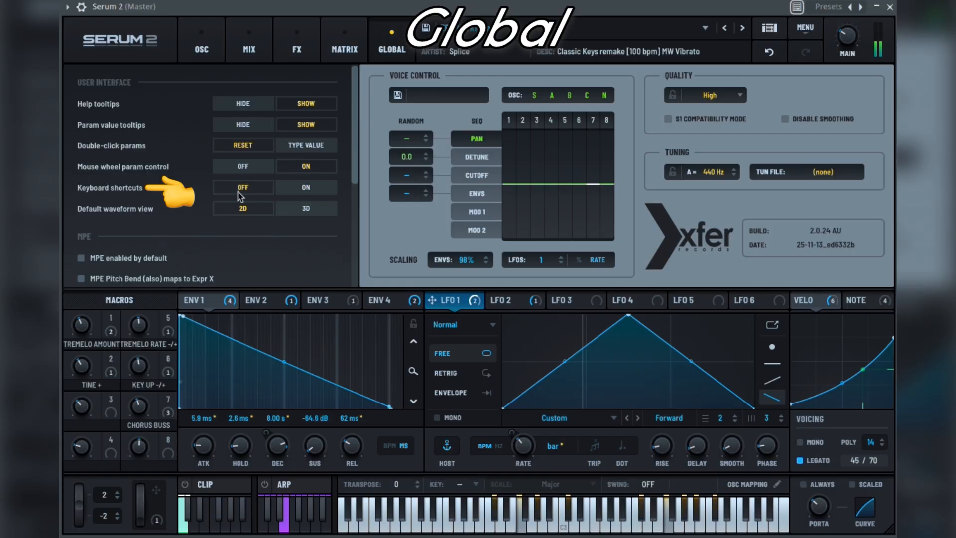
left_click(302, 190)
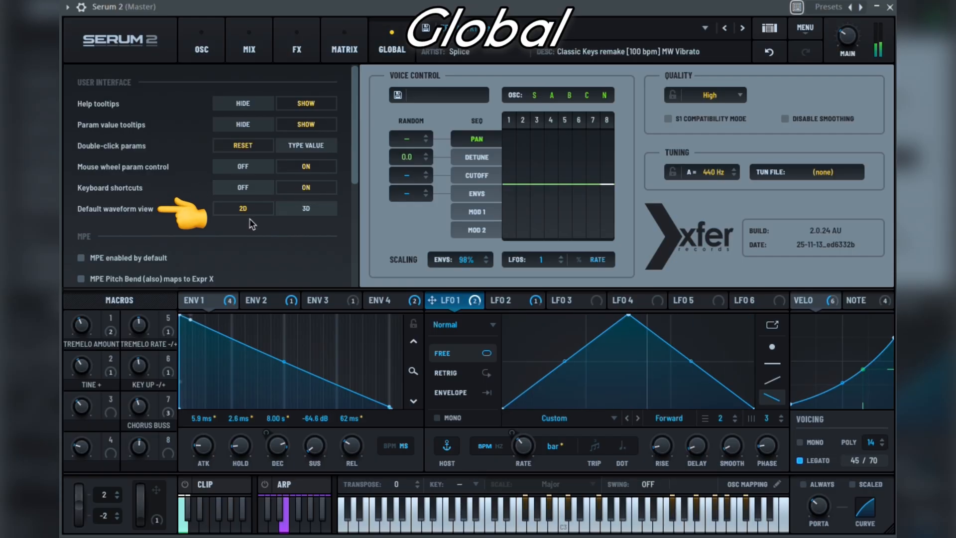
left_click(307, 212)
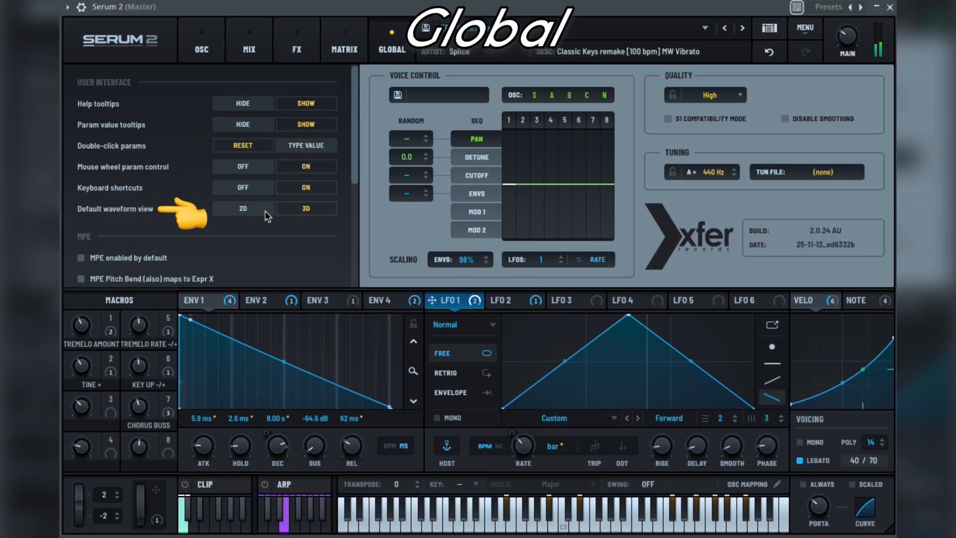
left_click(237, 211)
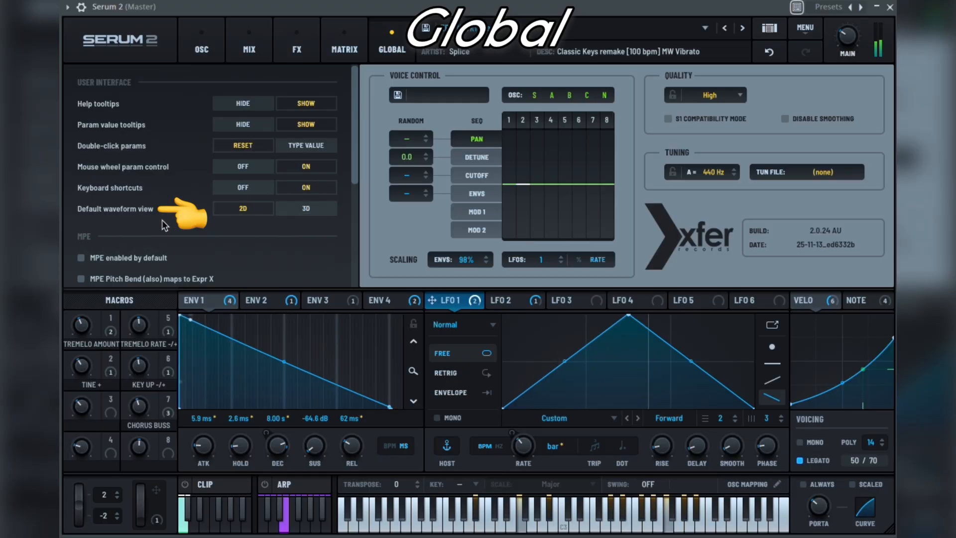
Try the MPE options for default enabling, Pitch Bend mapping to Expr X and bi-directional Expr Y, restoring each one.
scroll(164, 224, "down", 6)
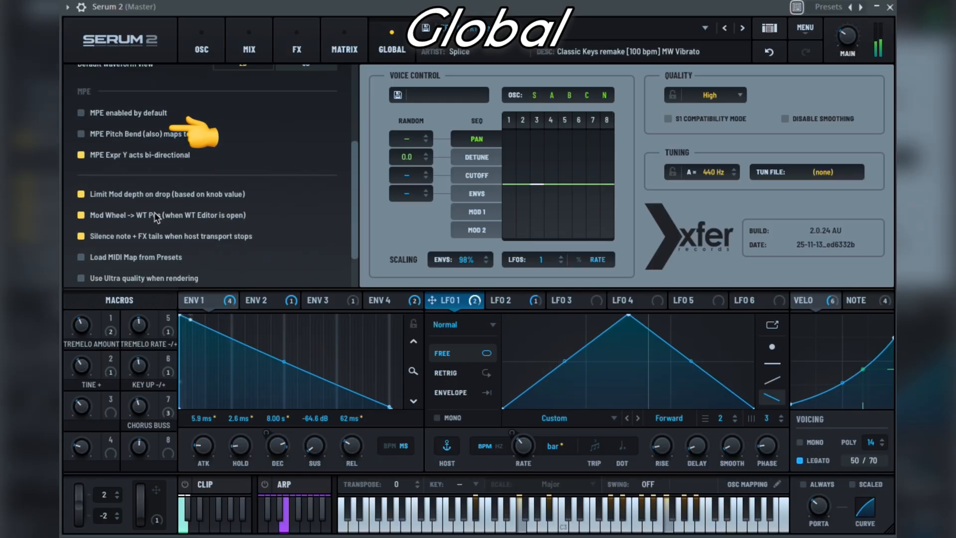
left_click(82, 114)
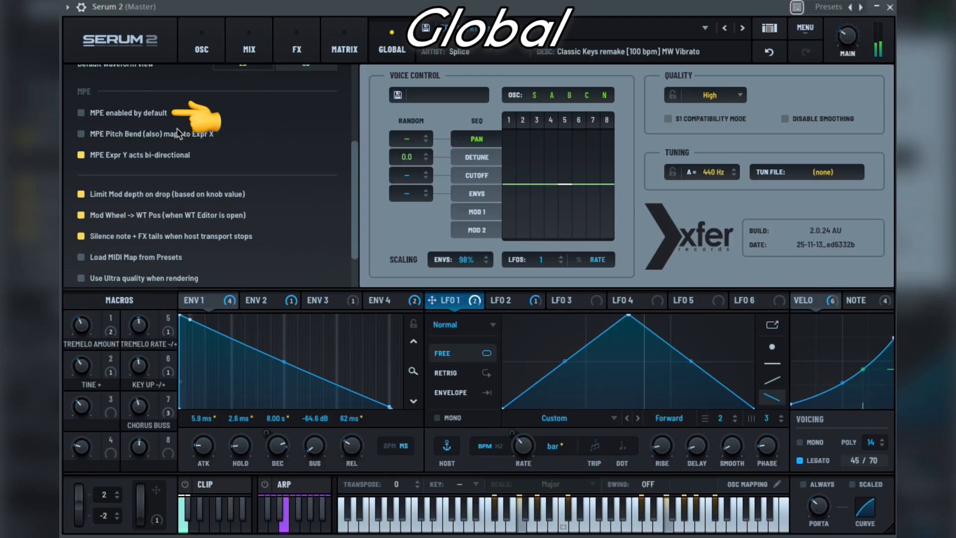
left_click(81, 134)
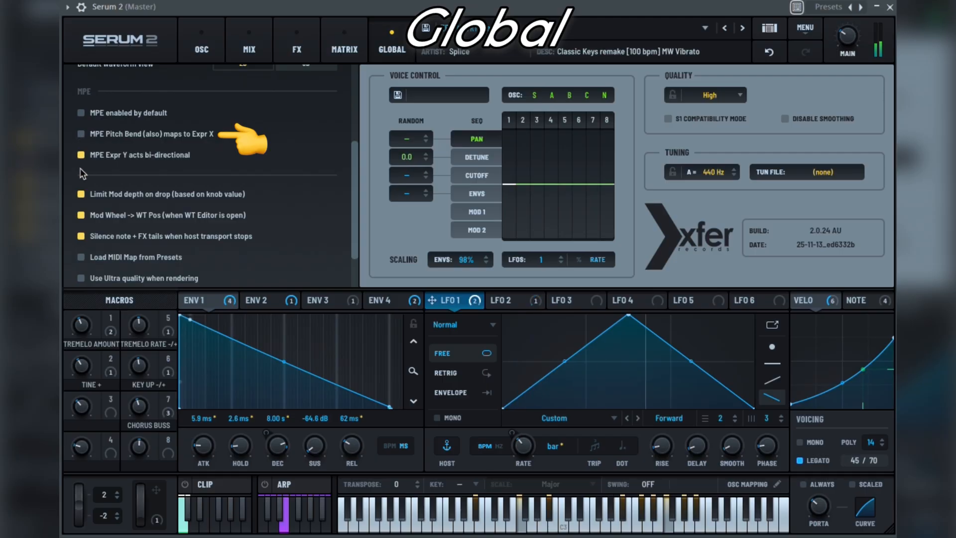
left_click(81, 155)
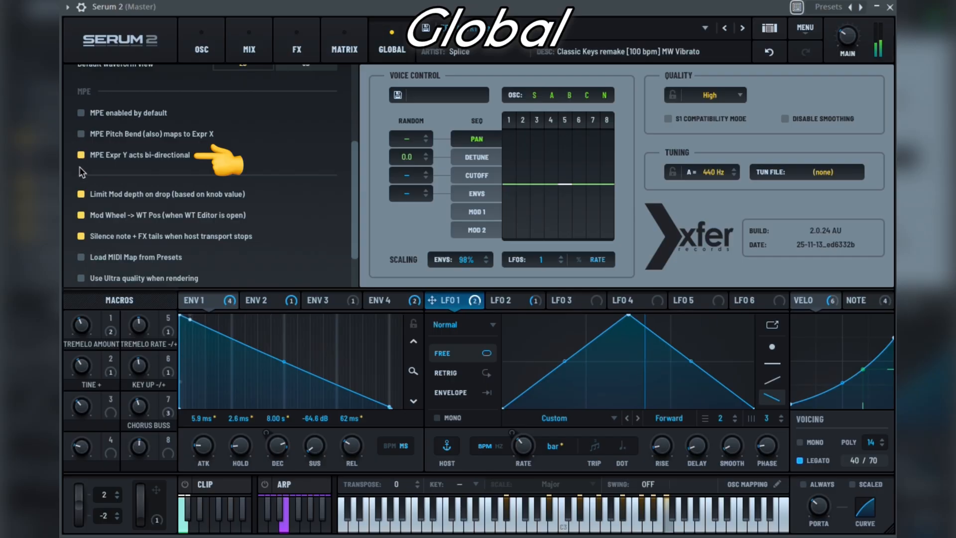
Disable and re-enable Limit Mod depth on drop and Silence note + FX tails when host transport stops.
left_click(81, 195)
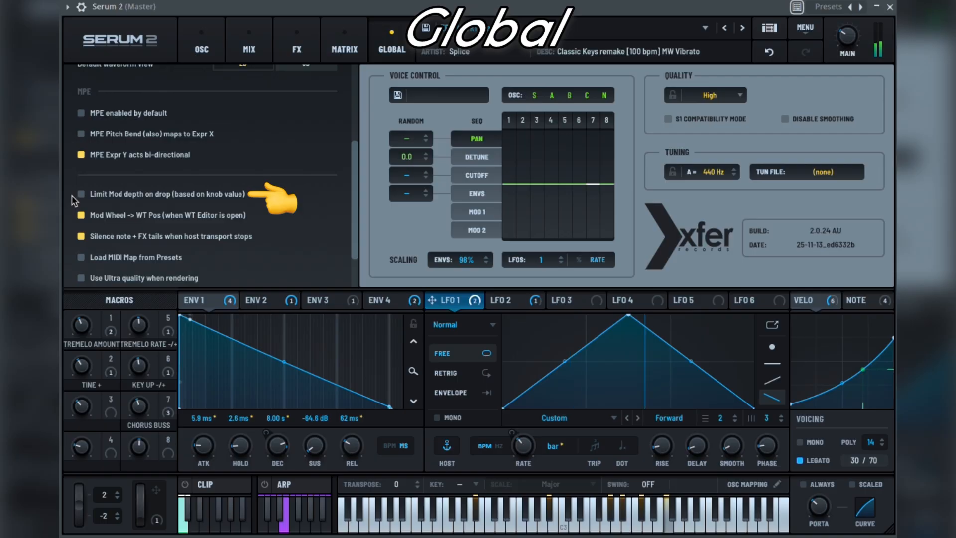
left_click(81, 195)
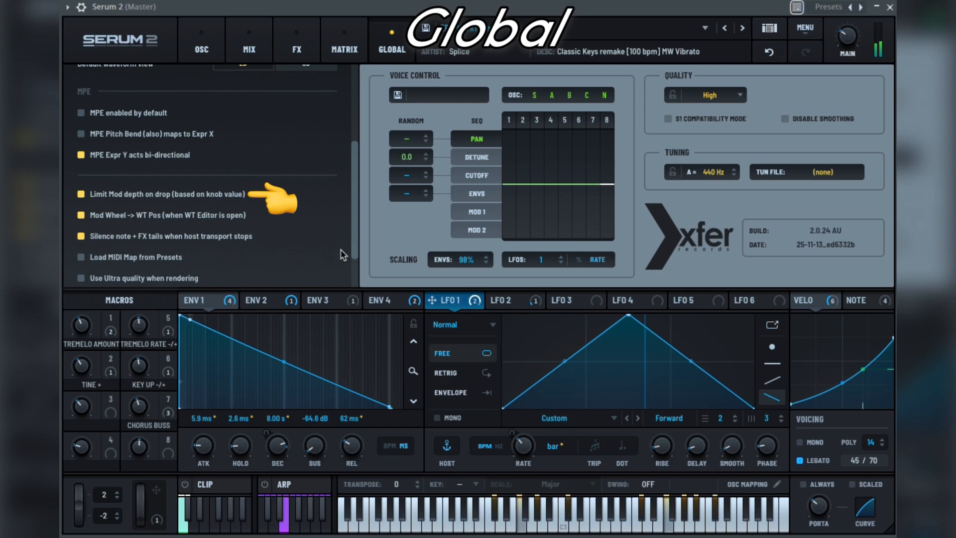
left_click(82, 237)
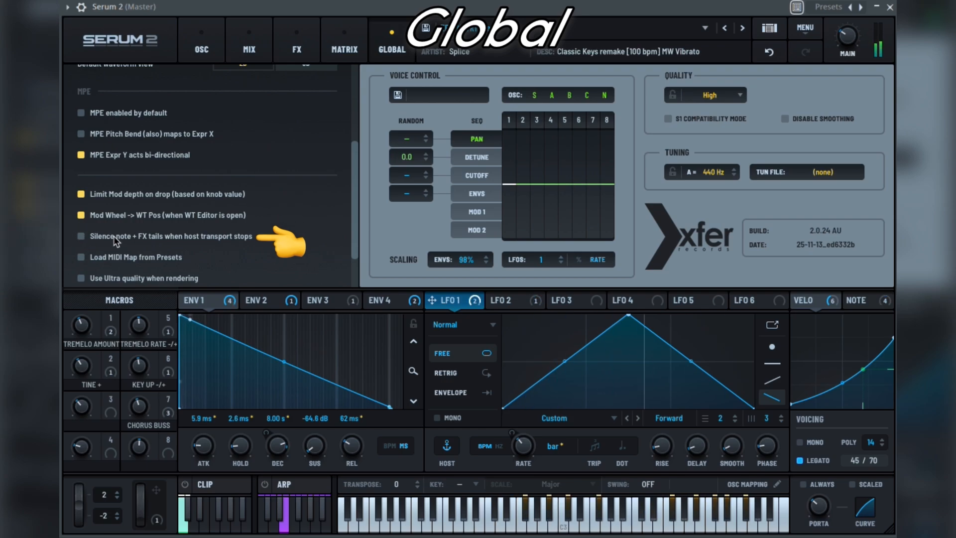
left_click(83, 238)
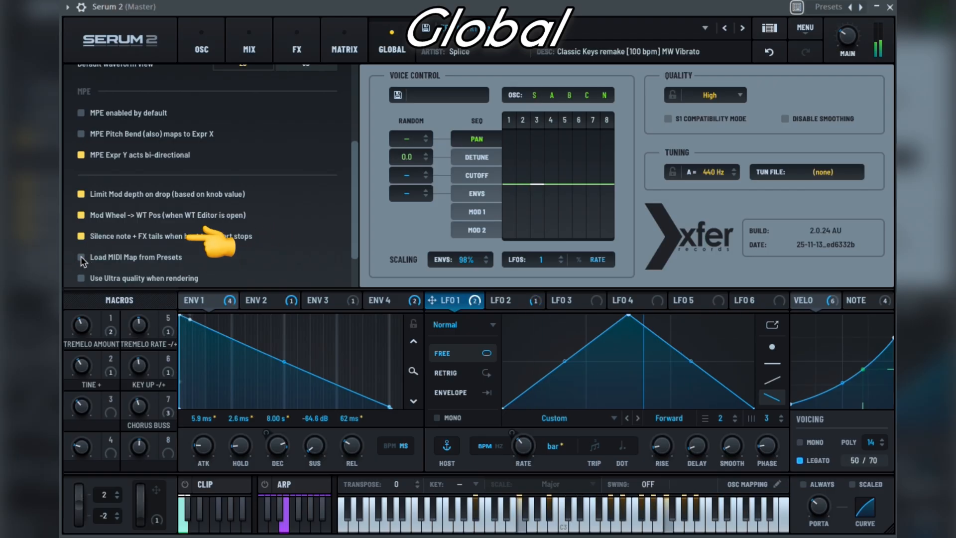
Toggle Load MIDI Map from Presets on and off, and enable Use Ultra quality when rendering.
scroll(84, 259, "down", 3)
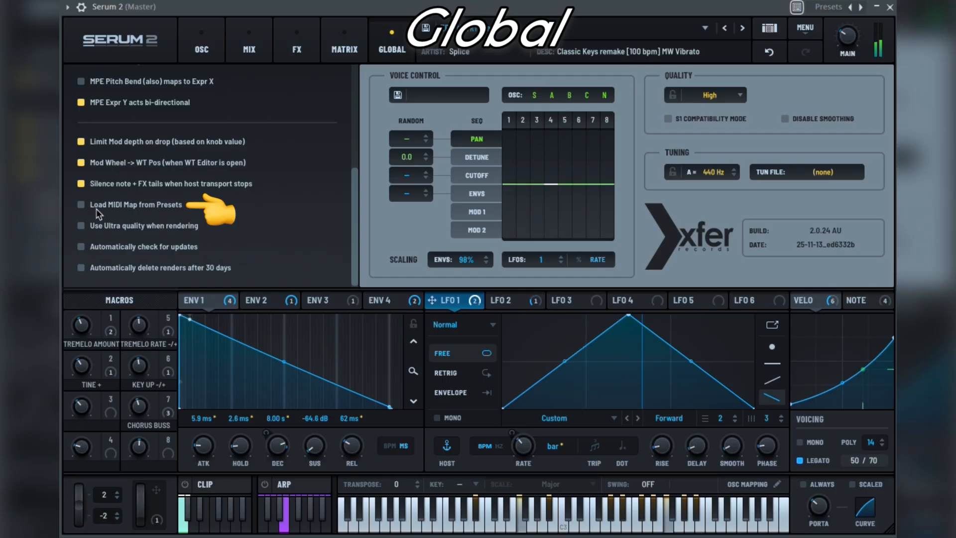
left_click(82, 207)
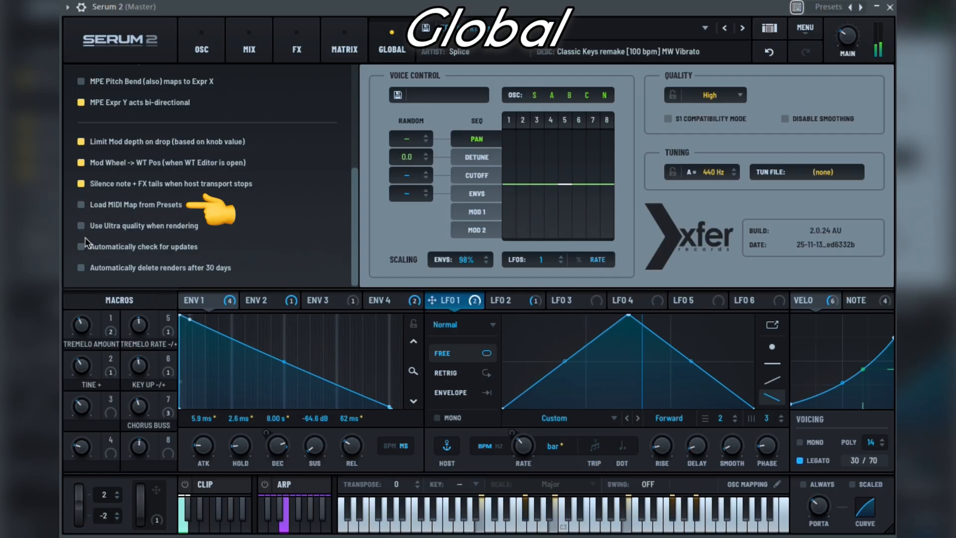
left_click(81, 227)
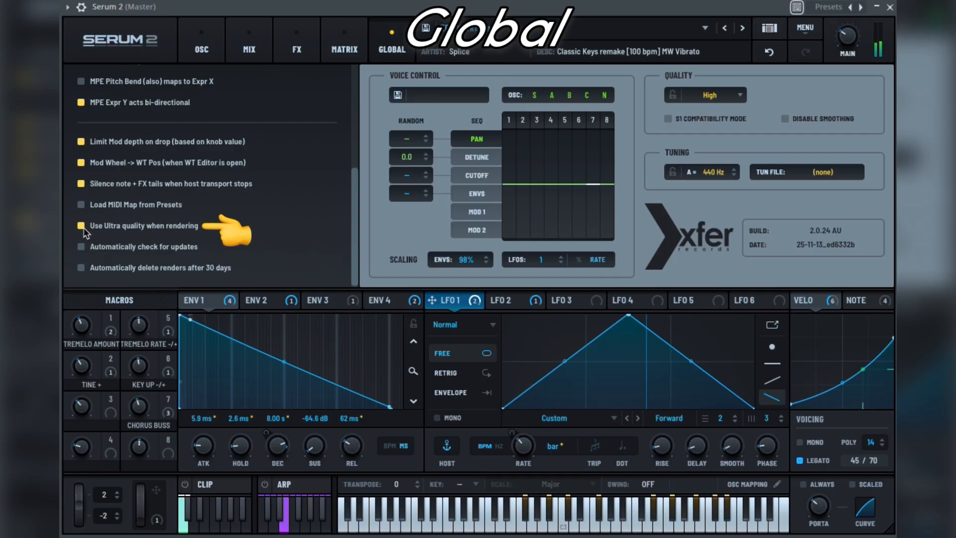
Disable Use Ultra quality when rendering, and toggle the automatic update check and 30-day render deletion on and back off.
left_click(80, 227)
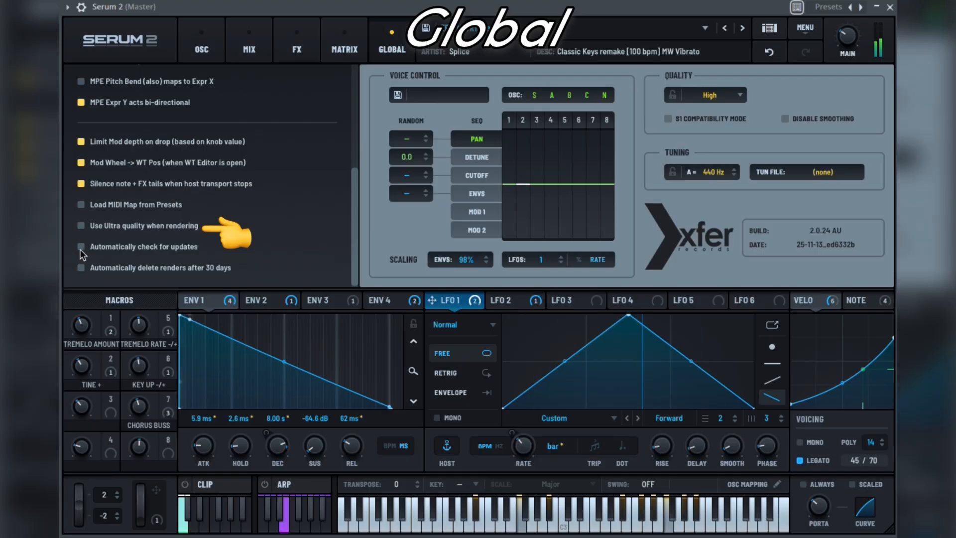
left_click(82, 248)
left_click(81, 267)
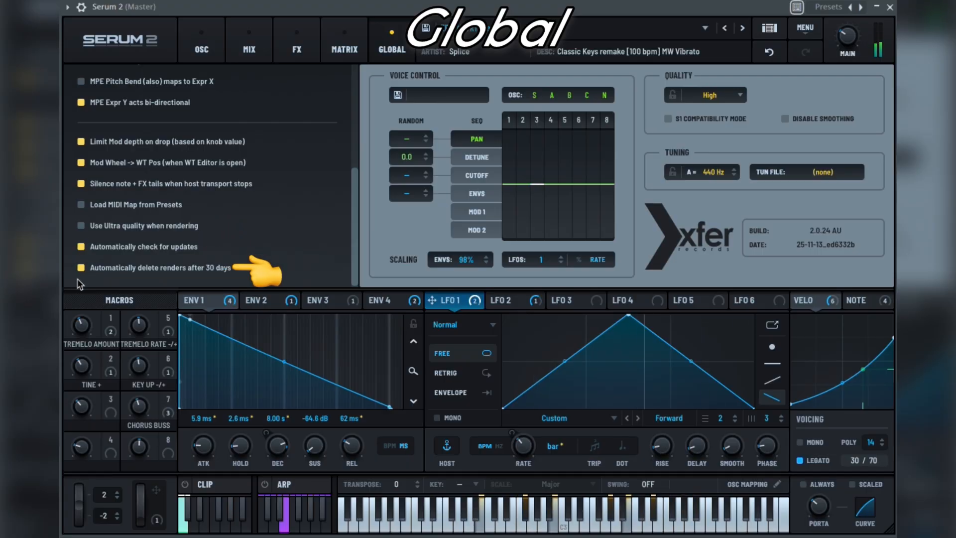
left_click(81, 269)
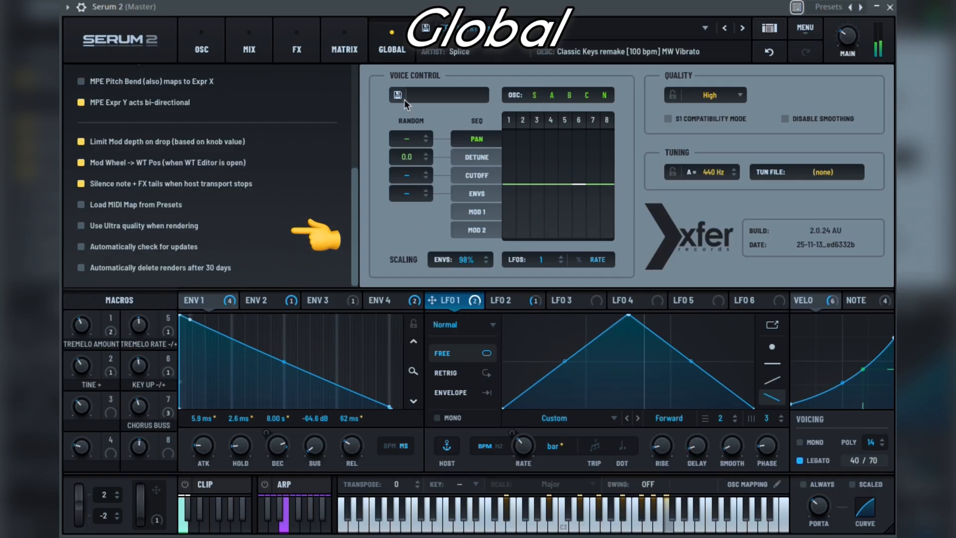
View the Factory voice control presets without loading one, and lower step 3 of the Pan sequence slightly below centre.
left_click(439, 97)
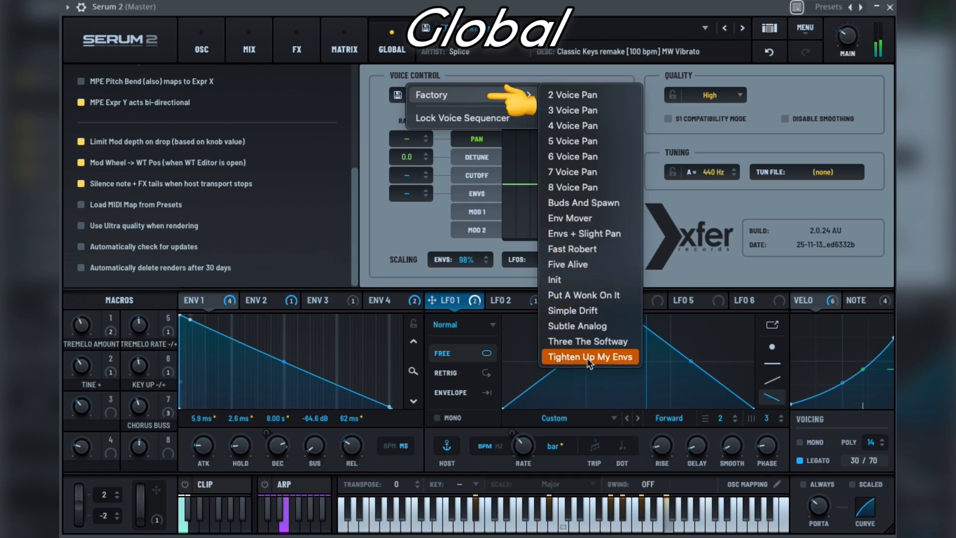
left_click(389, 109)
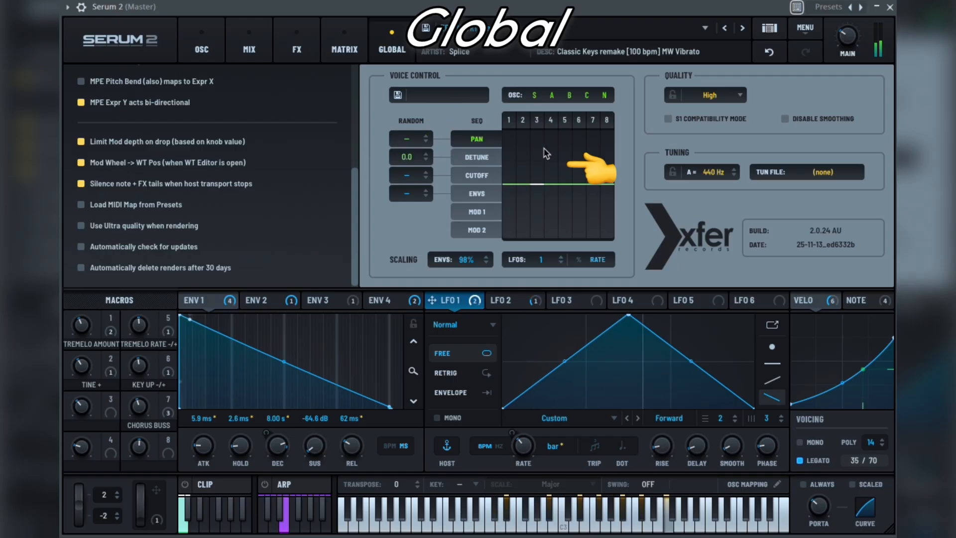
left_click(538, 182)
mouse_move(539, 181)
left_mouse_down()
mouse_move(538, 167)
mouse_move(538, 194)
mouse_move(538, 184)
left_mouse_up()
Set the envelope scaling to 100%, and try LFO scaling at 1.33 and in percent mode before restoring 1 and Rate.
left_click_drag(476, 260, 470, 266)
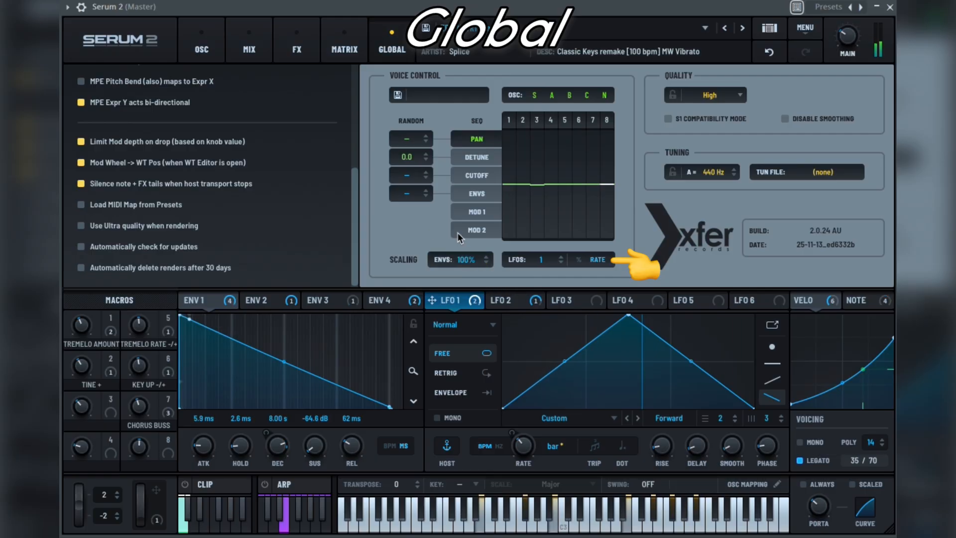
left_click(561, 257)
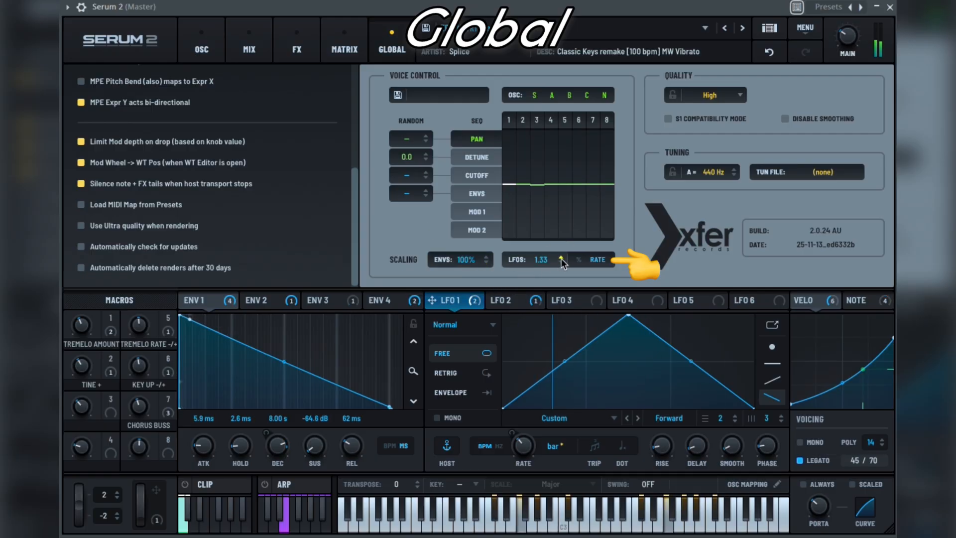
left_click(577, 261)
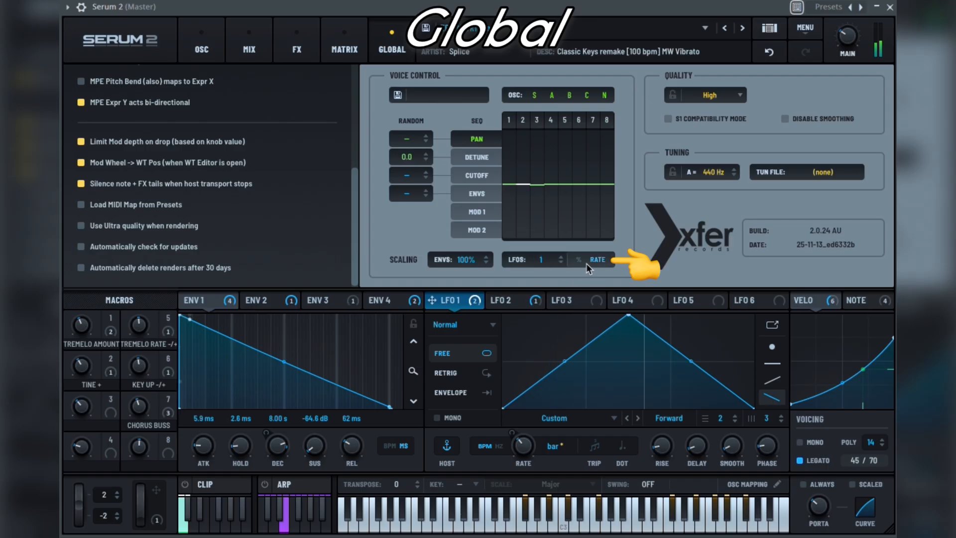
left_click(597, 260)
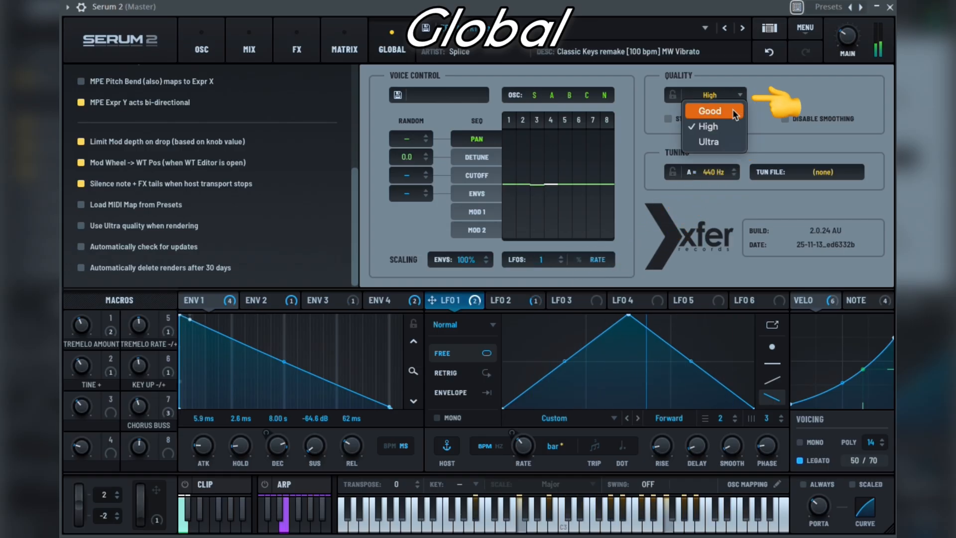
Try the Good rendering quality setting and return it to High.
left_click(732, 109)
left_click(737, 96)
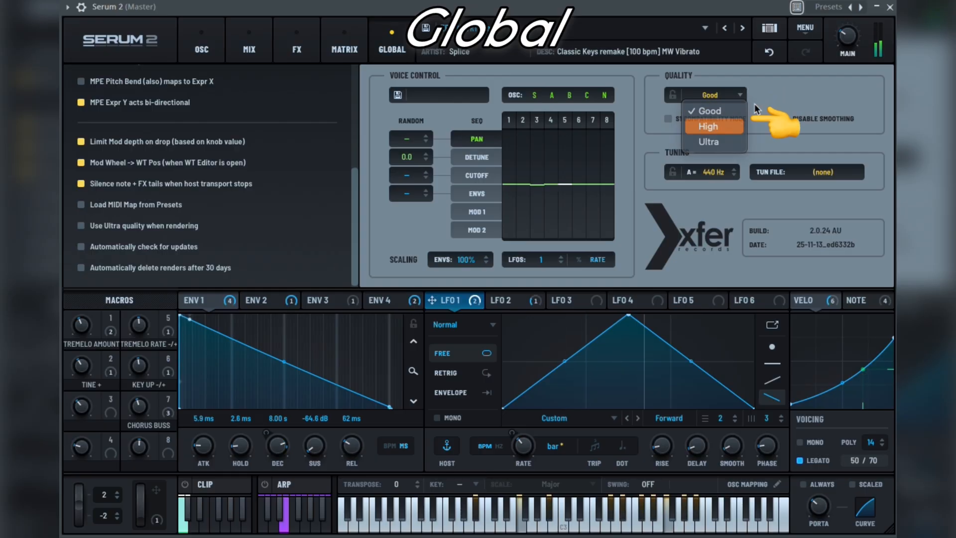
left_click(727, 126)
Enable S1 Compatibility Mode and Disable Smoothing, and nudge the A tuning reference before restoring it to 440 Hz.
left_click(669, 119)
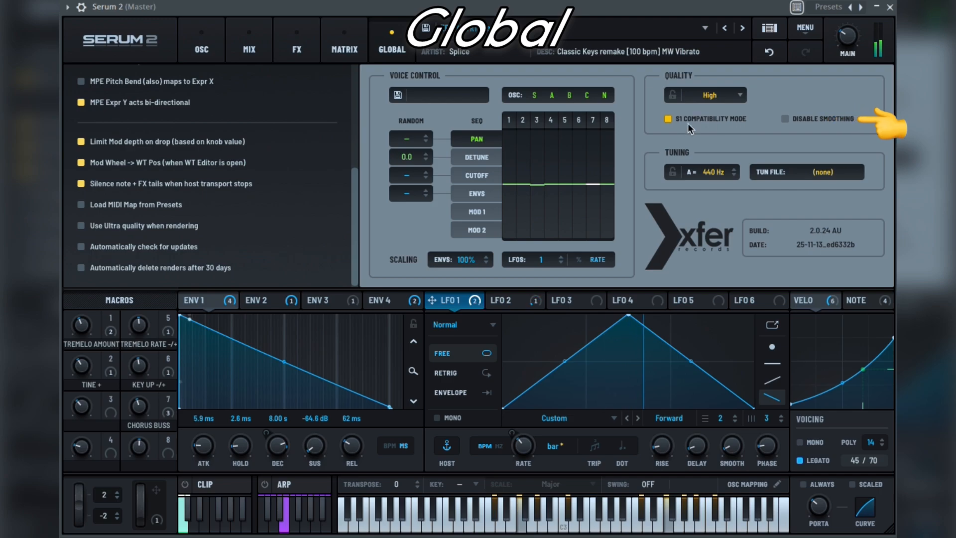
left_click(785, 119)
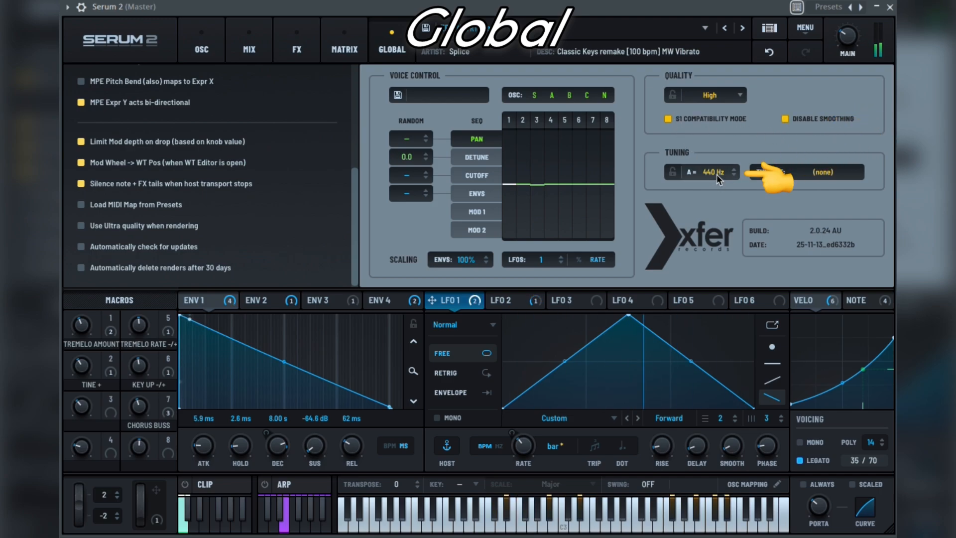
left_click(733, 171)
left_click(733, 175)
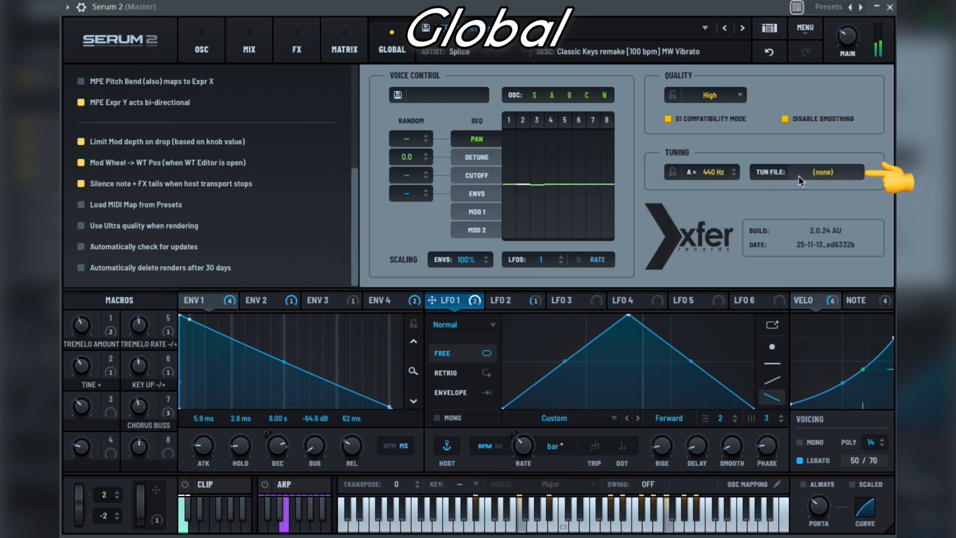